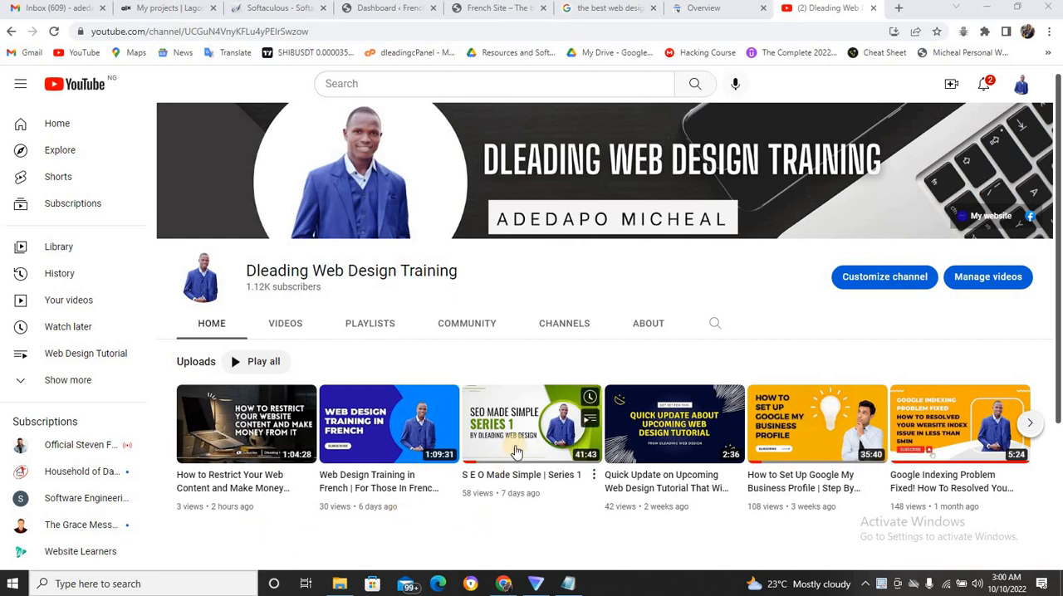
Review the Google business listings and organic results for "the best web design company in ibadan" alongside the French Site homepage.
mouse_move(515, 450)
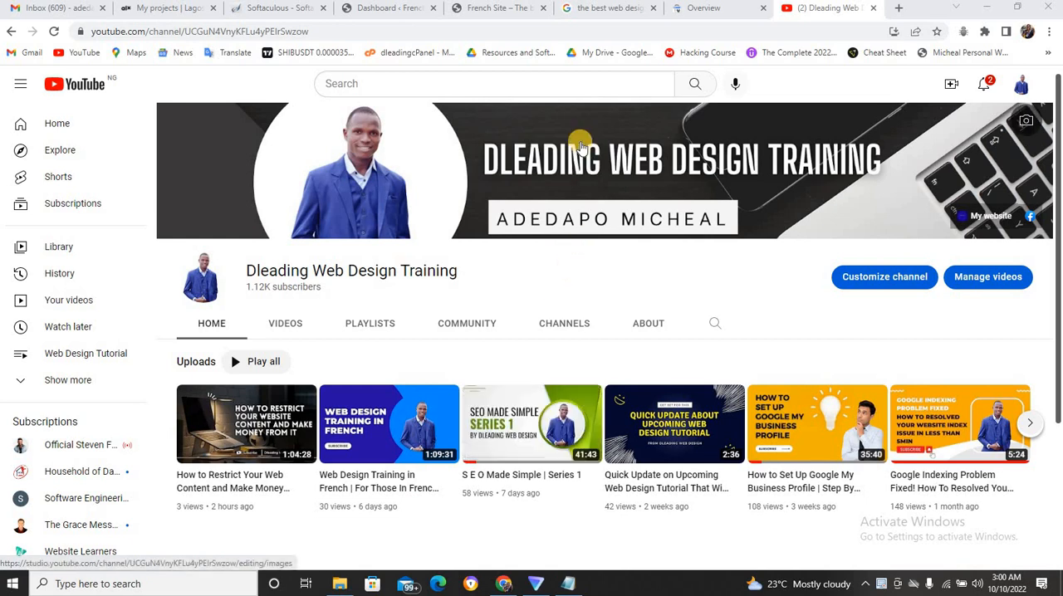
left_click(615, 8)
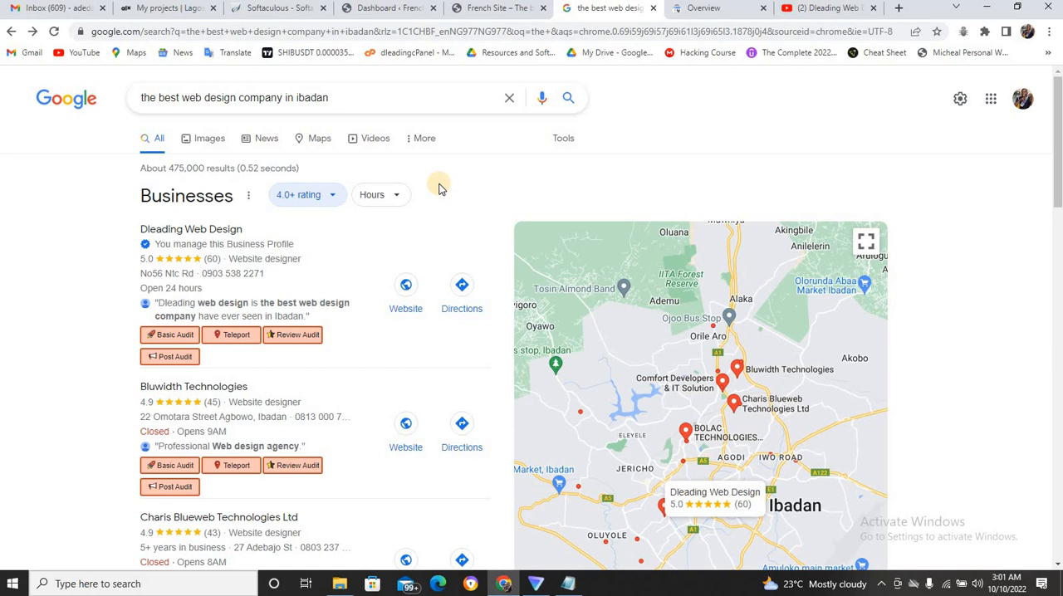
left_click(502, 9)
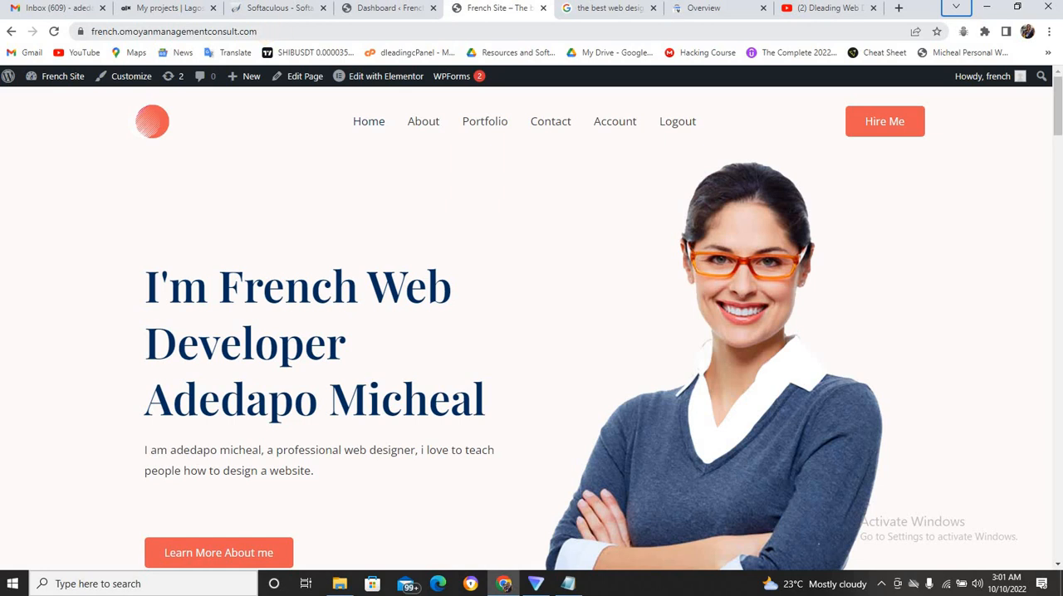
left_click(579, 10)
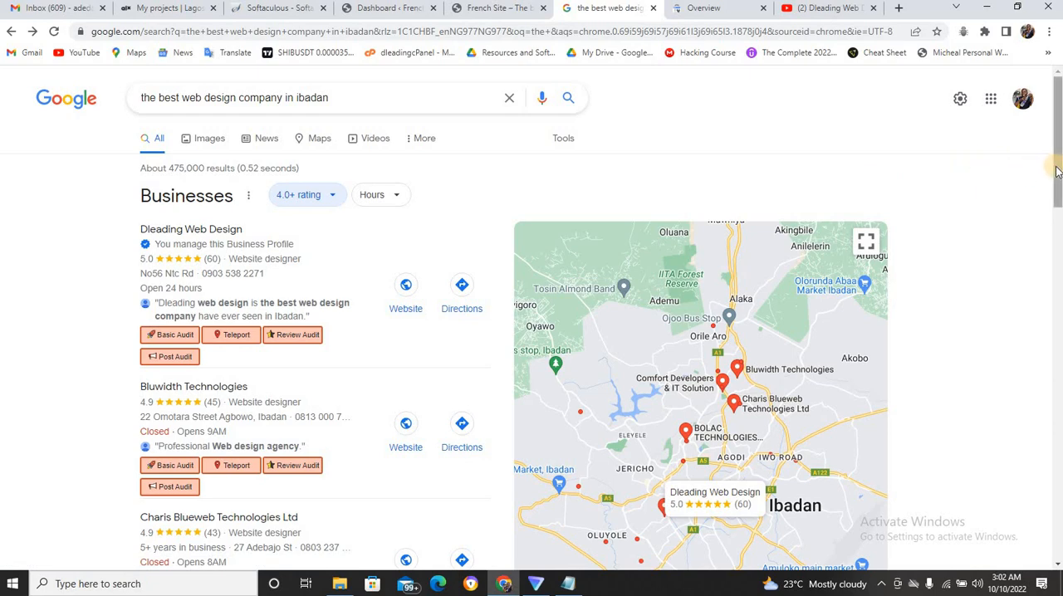
scroll(1056, 171, "down", 3)
scroll(1060, 324, "down", 5)
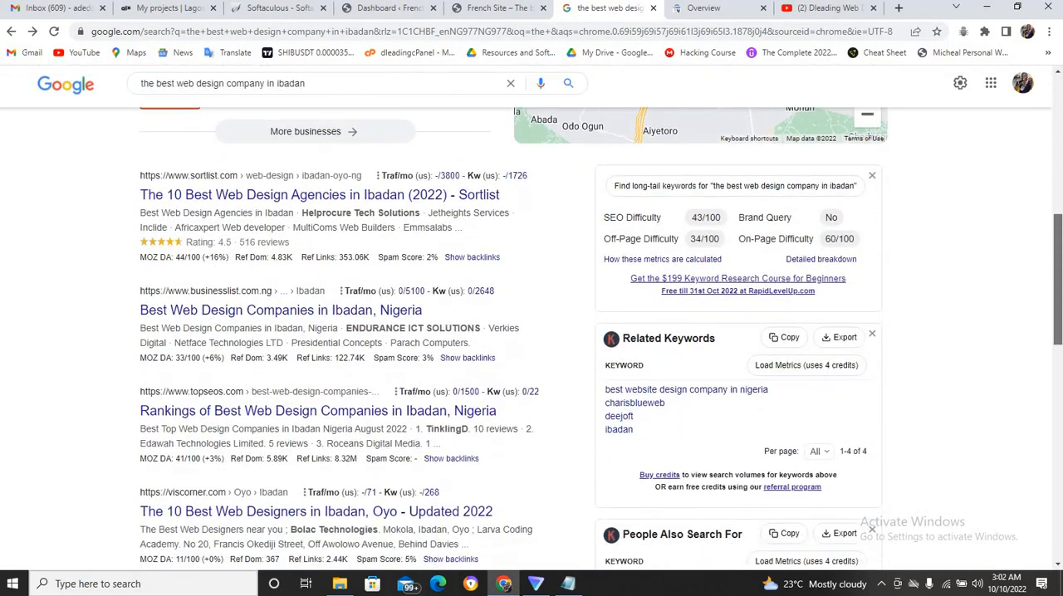
scroll(1060, 332, "down", 2)
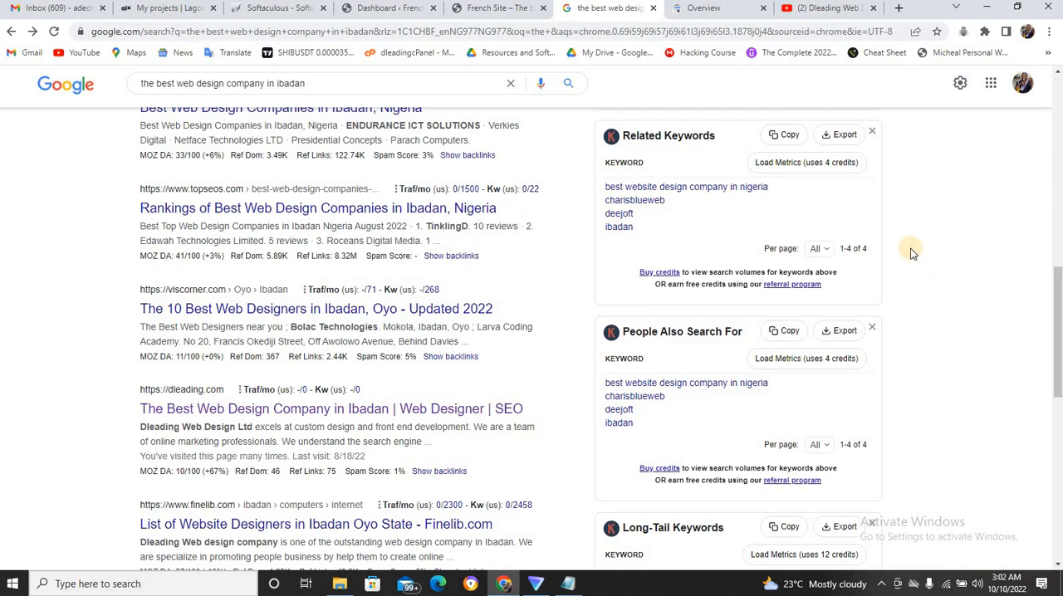
scroll(1058, 228, "up", 9)
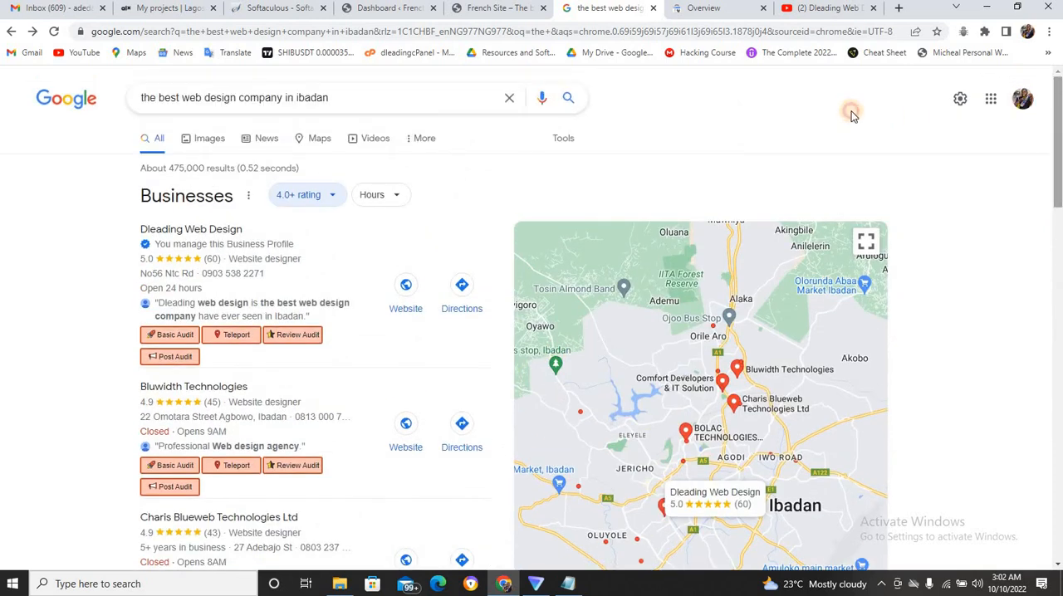
View the French Site homepage and open the General Settings of its WordPress dashboard.
left_click(513, 12)
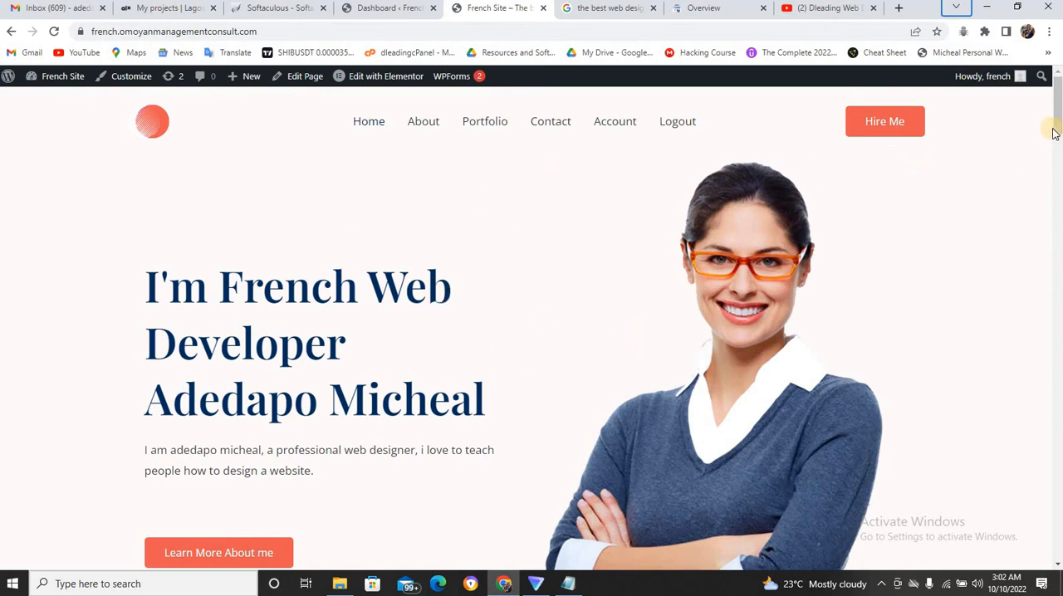
left_click_drag(1057, 128, 1059, 89)
left_click(405, 10)
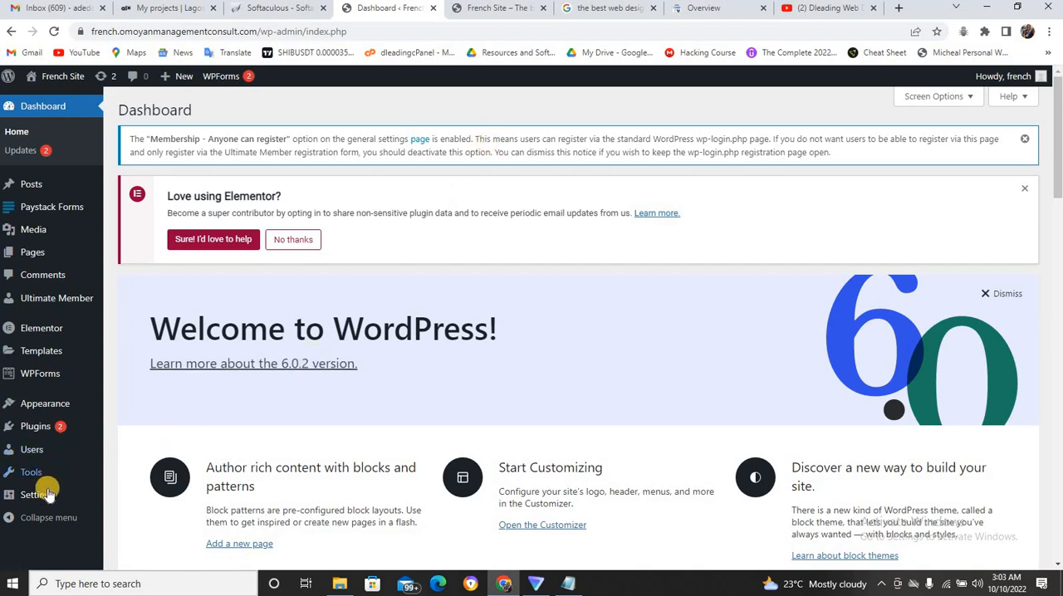
mouse_move(46, 497)
left_click(143, 419)
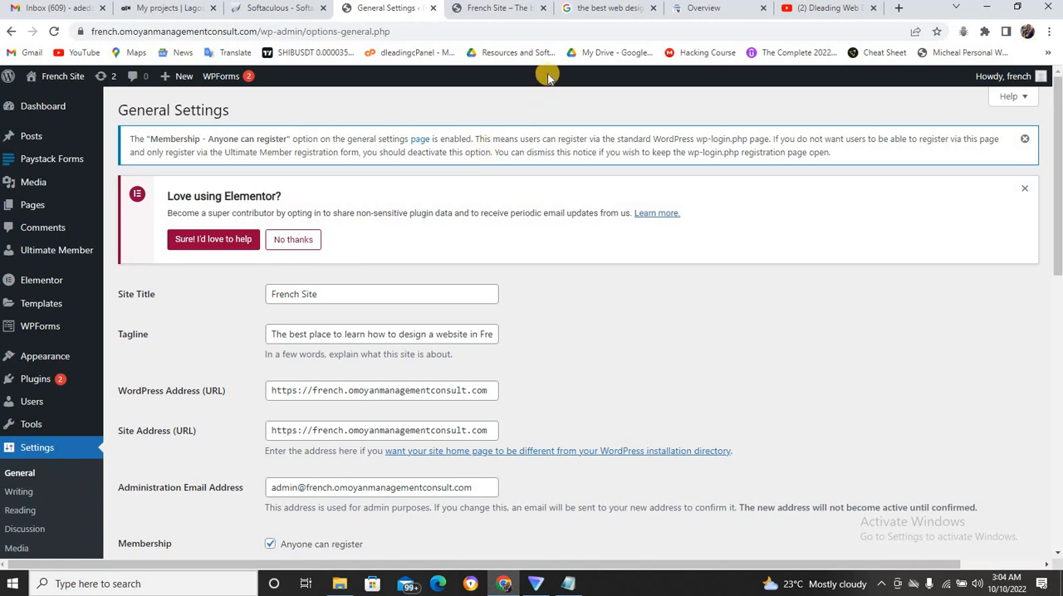
Look through the playlists of the Dleading Web Design Training YouTube channel and return to the WordPress General Settings.
left_click(603, 10)
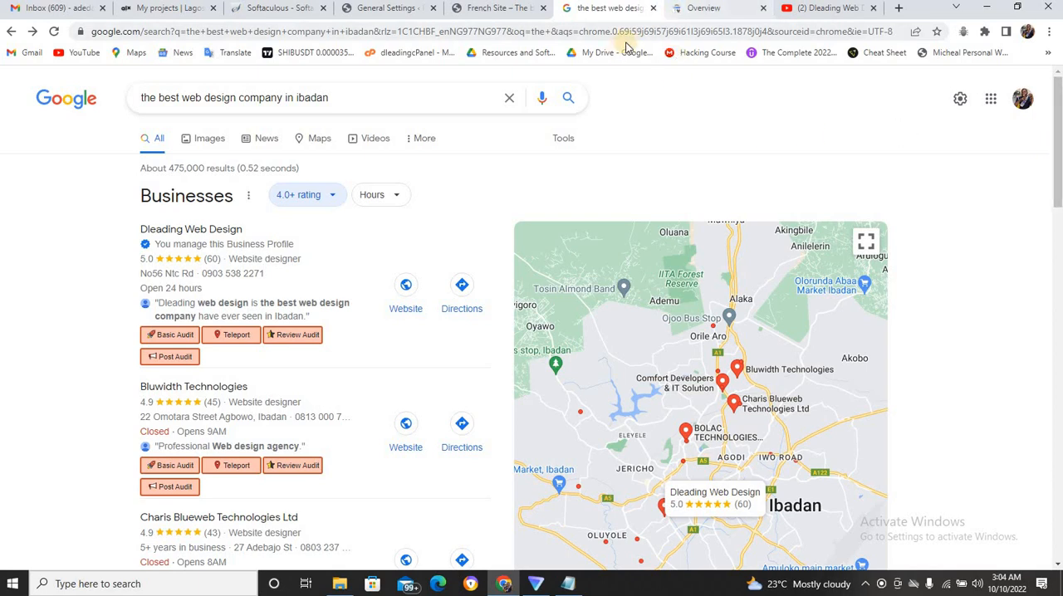
left_click(803, 8)
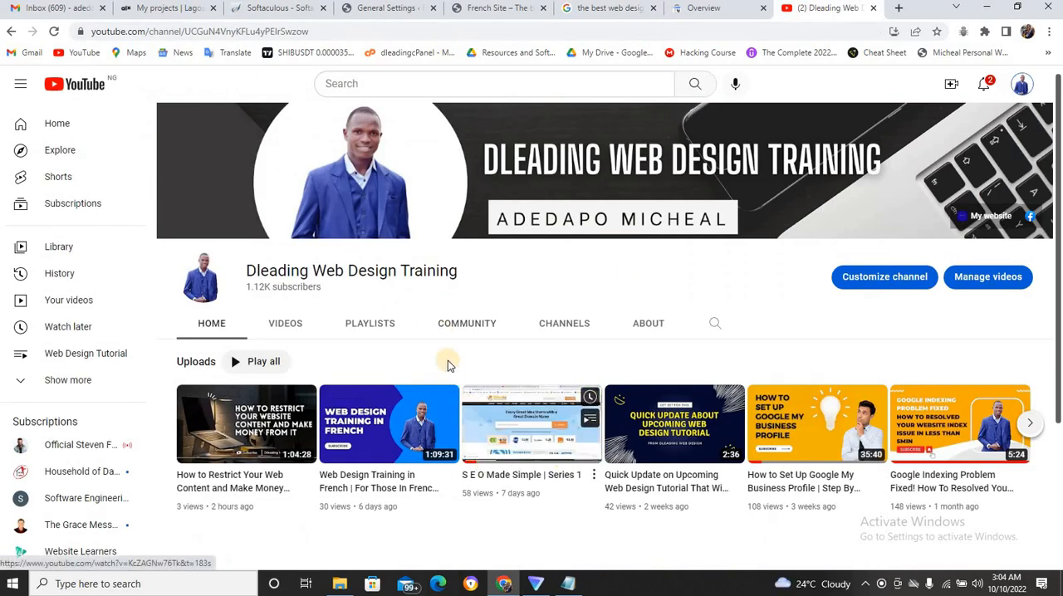
left_click(376, 324)
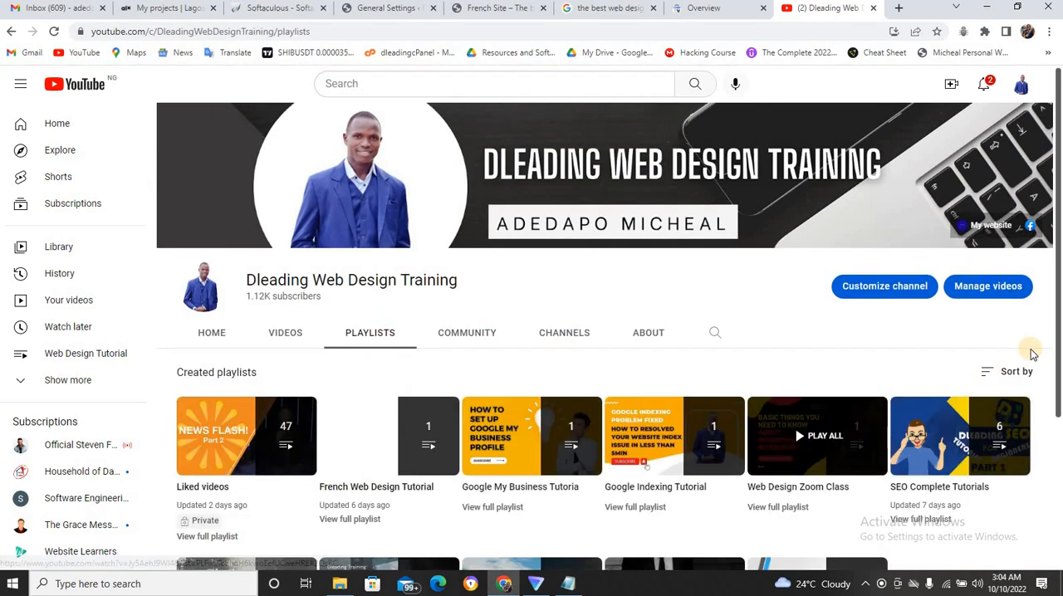
scroll(1050, 345, "down", 1)
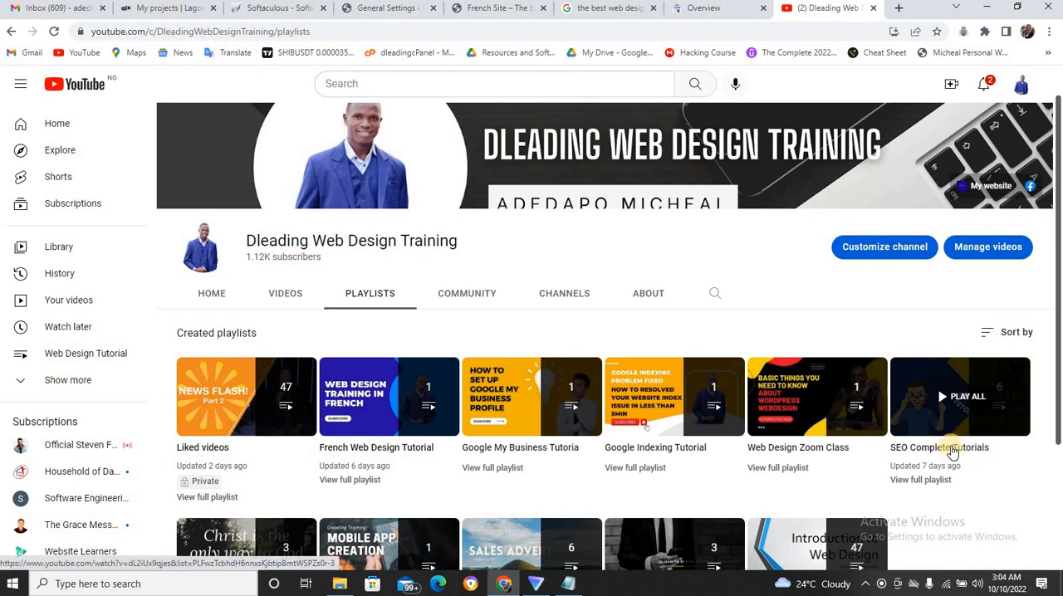
left_click(390, 7)
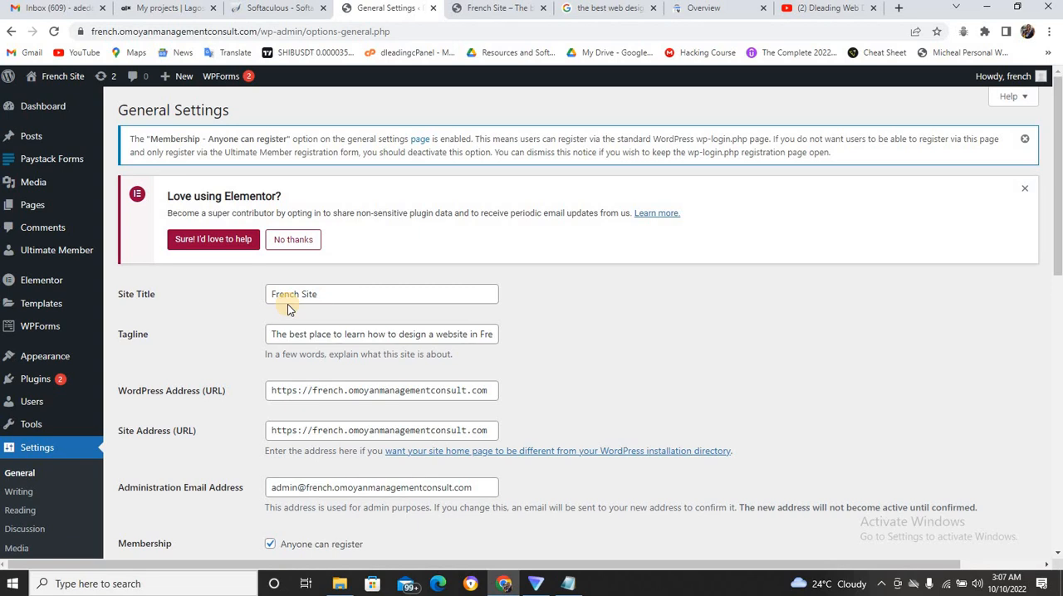
Open the CreativeWox website from the Google results and check the collected site titles in Notepad.
left_click(588, 10)
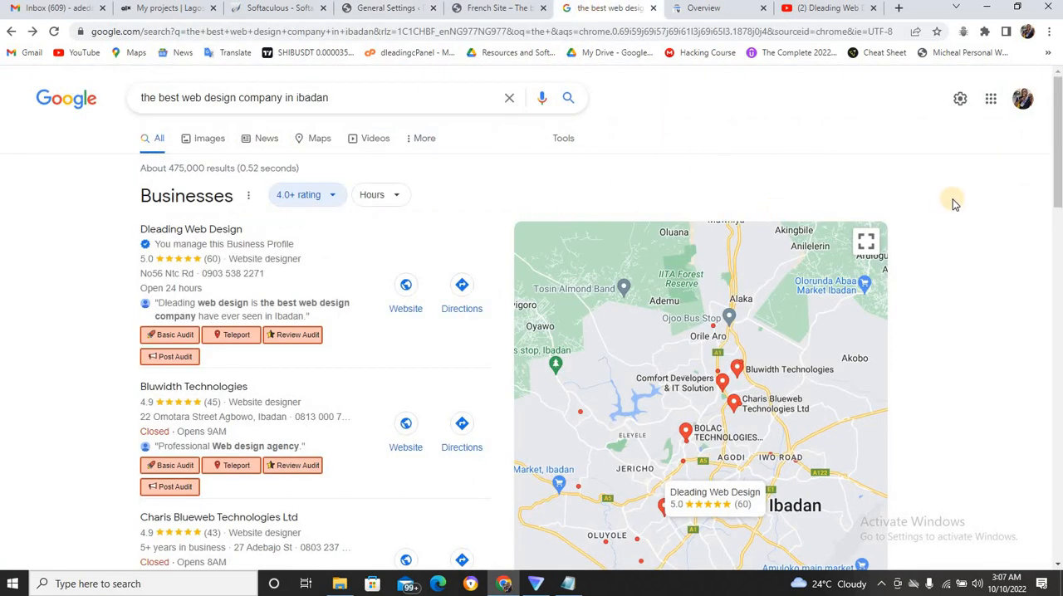
left_click_drag(1055, 191, 1056, 422)
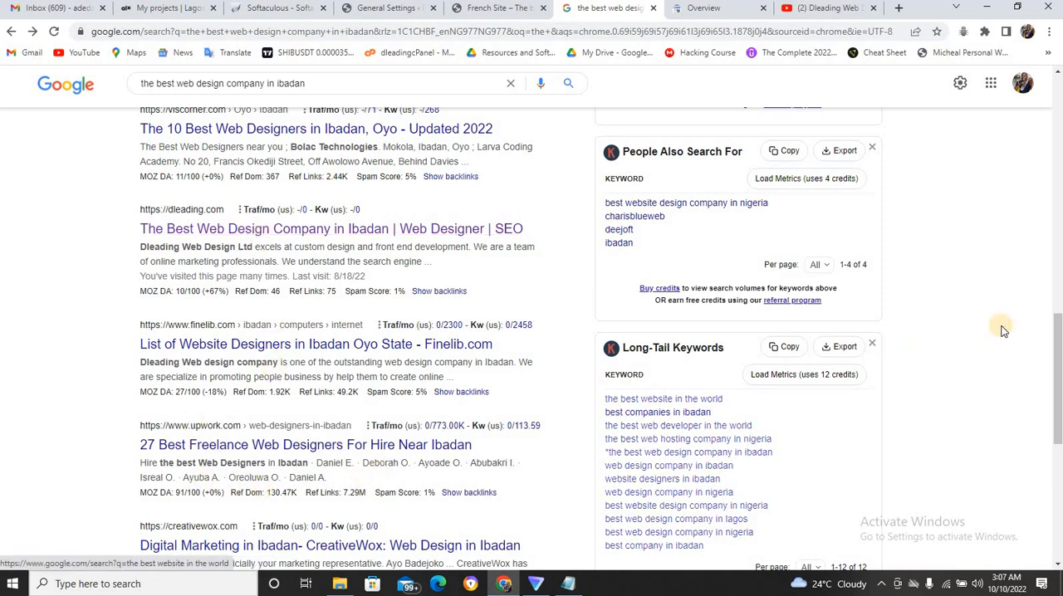
scroll(1058, 349, "down", 1)
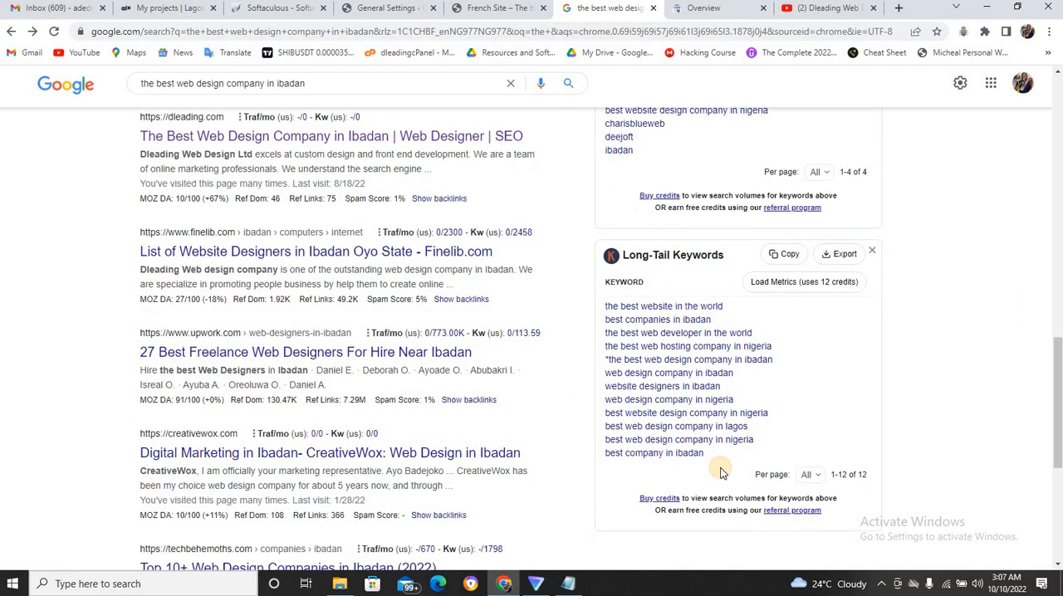
left_click(344, 455)
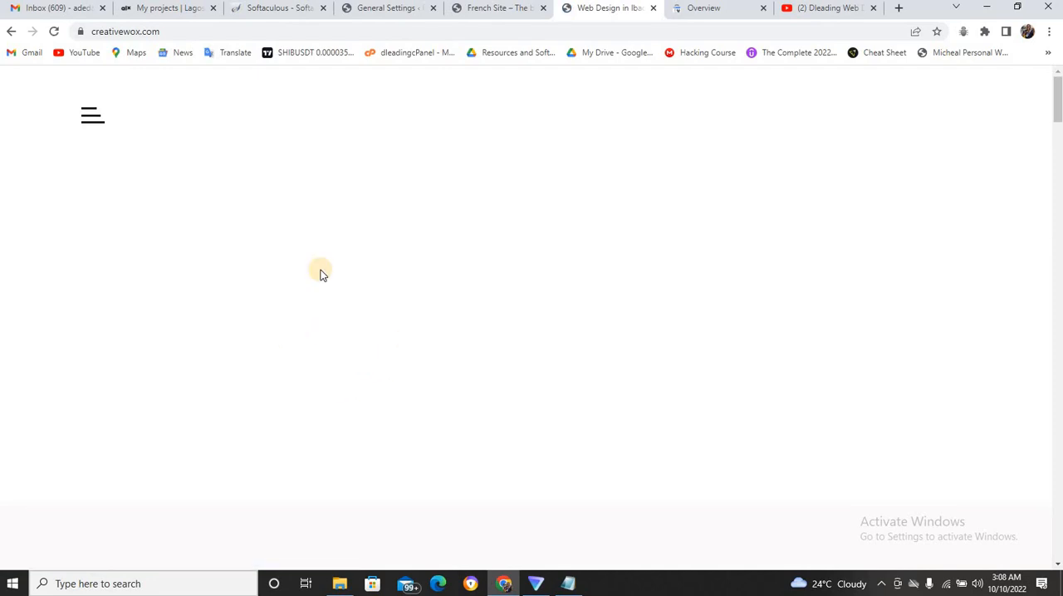
scroll(332, 211, "up", 6)
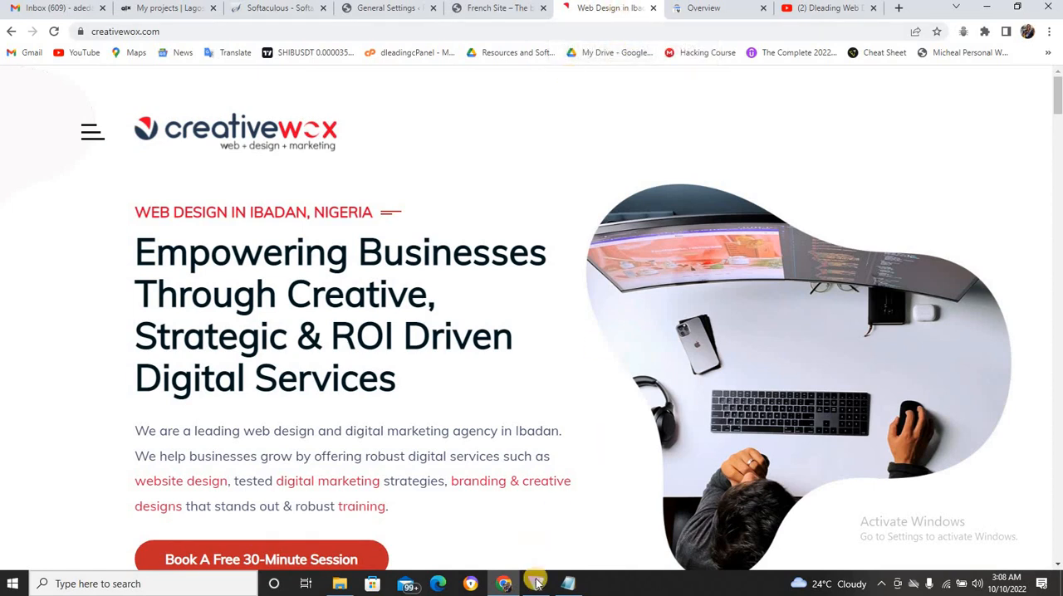
left_click(568, 584)
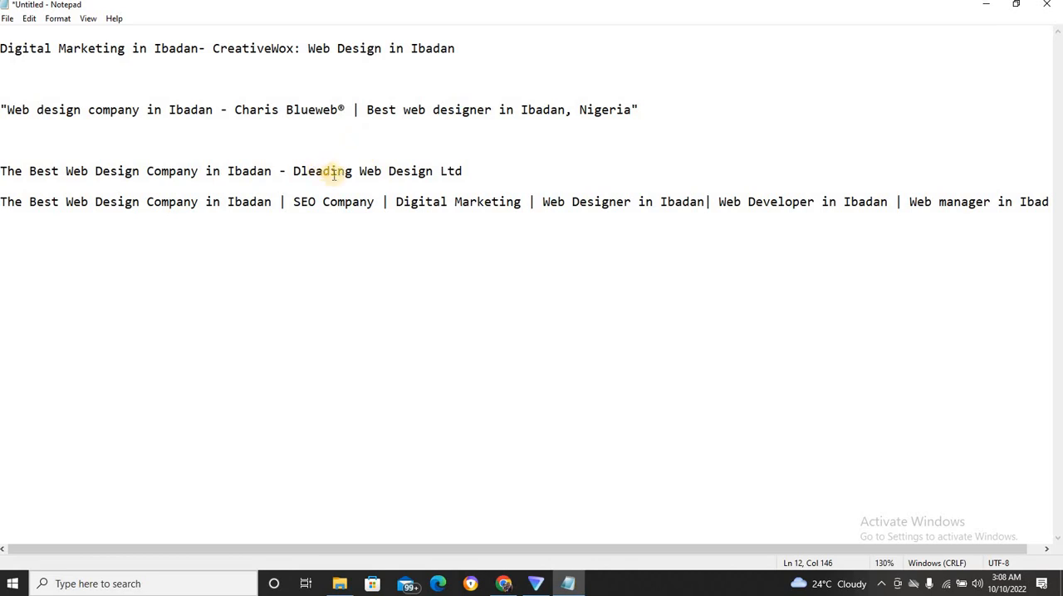
left_click(985, 6)
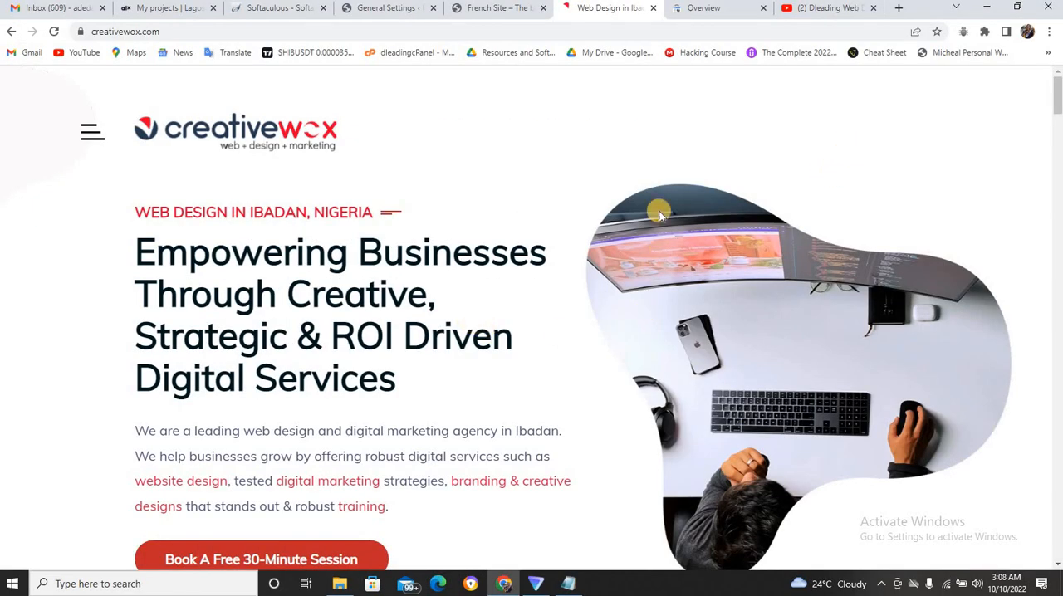
Return to the Google results and inspect the dleading.com result's title in the developer tools.
left_click(10, 34)
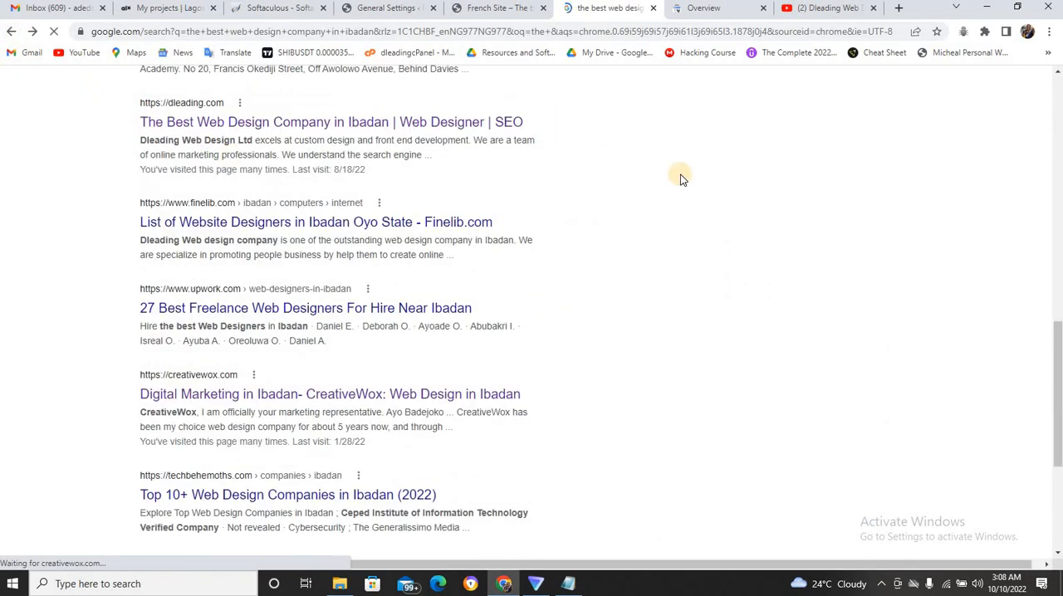
right_click(467, 124)
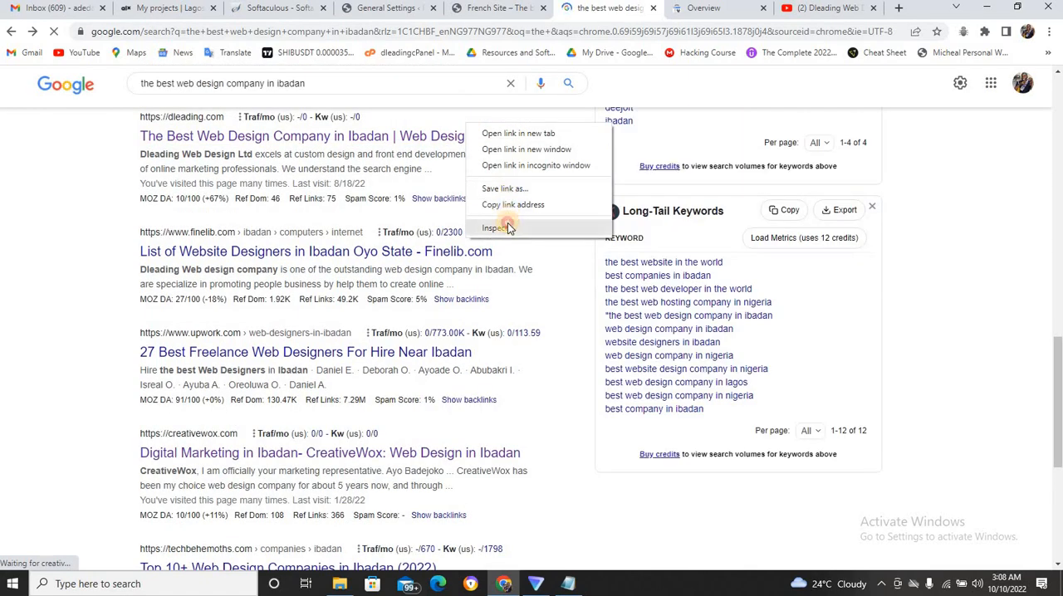
left_click(510, 228)
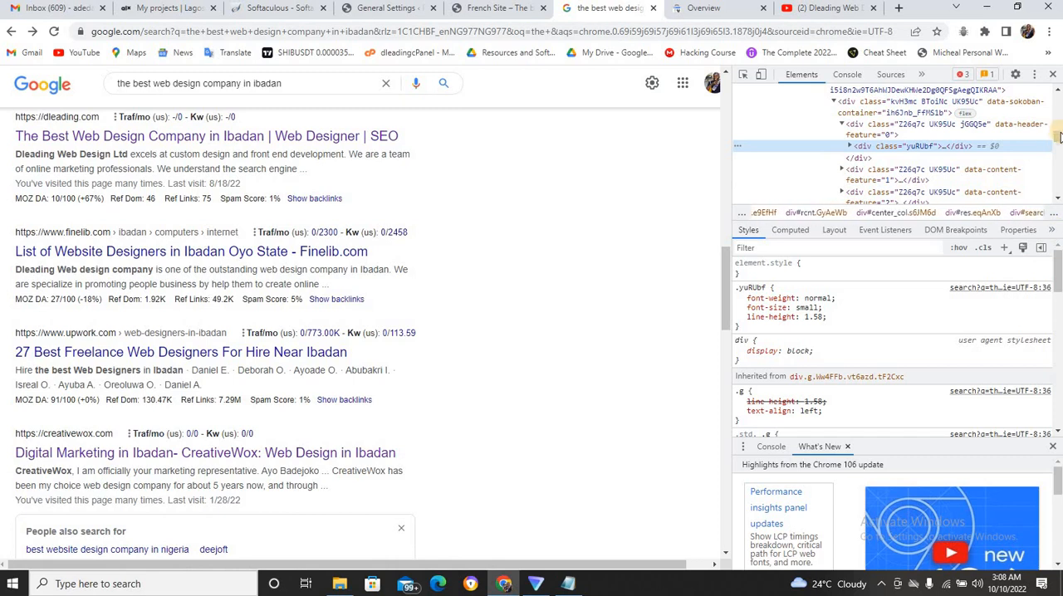
Examine the page's sources, elements and accessibility tree in the developer tools, and select the RootWebArea title text.
mouse_move(1059, 136)
left_mouse_down()
mouse_move(1059, 121)
mouse_move(1060, 143)
mouse_move(1060, 133)
left_mouse_up()
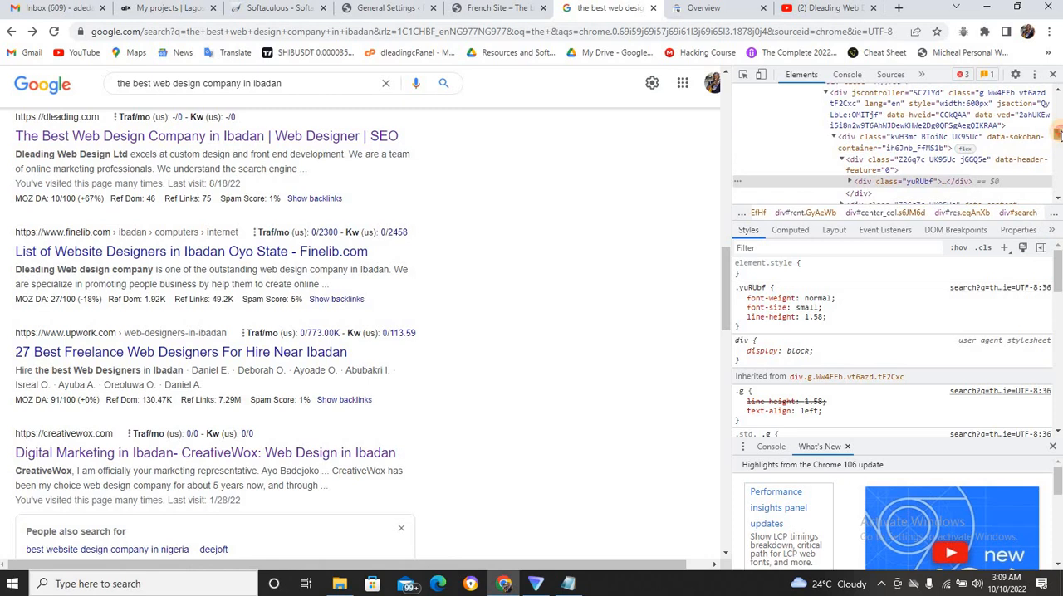
left_click(878, 75)
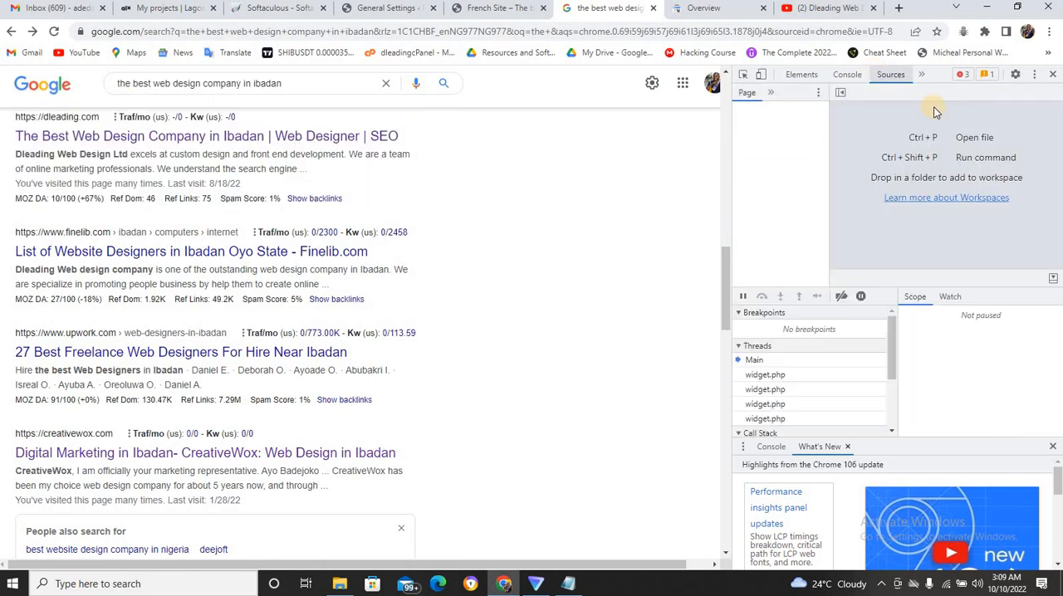
left_click(803, 76)
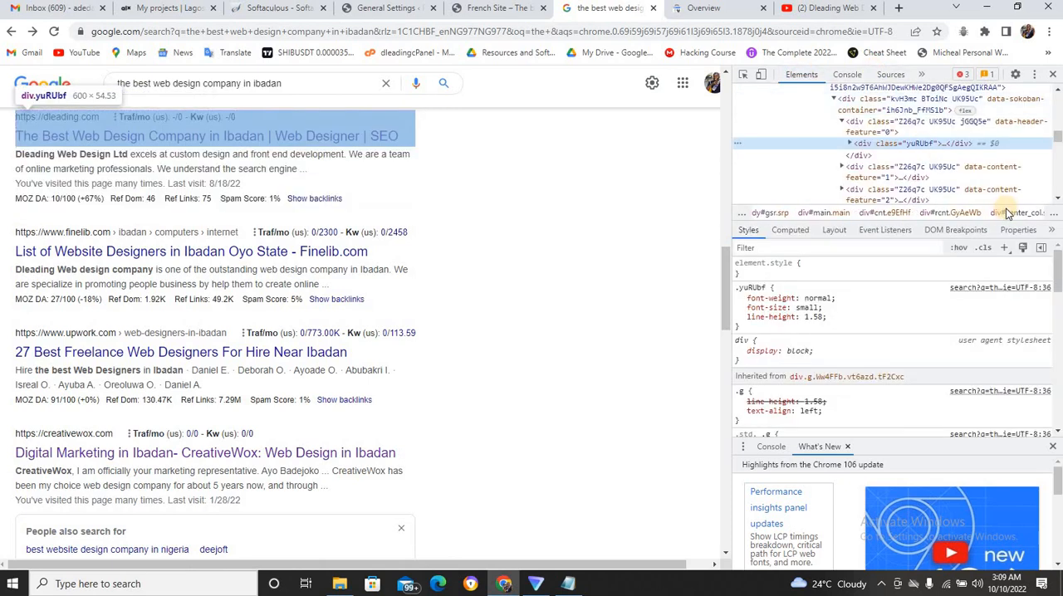
left_click(1052, 234)
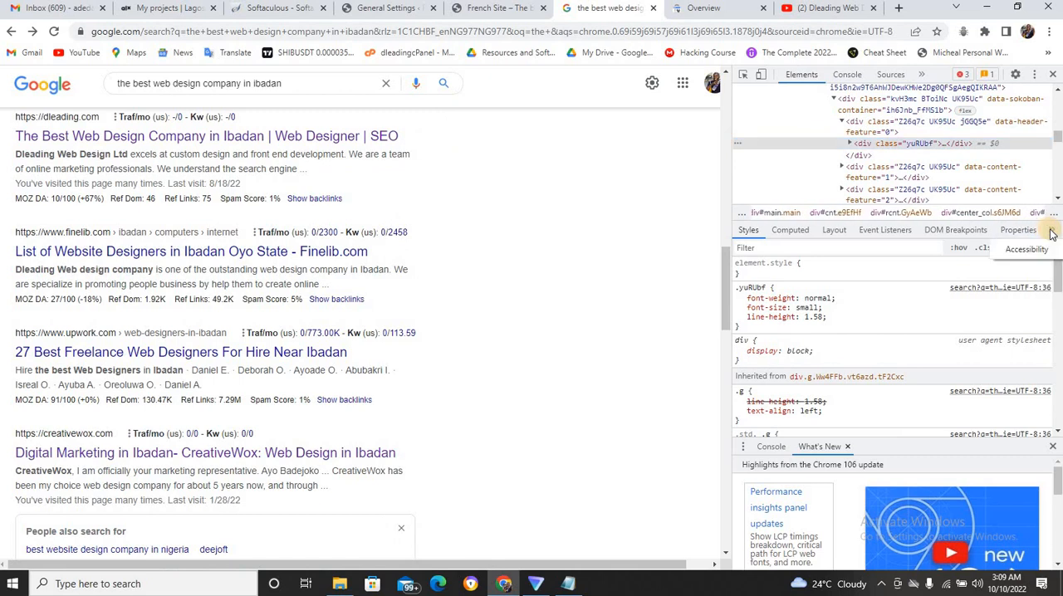
left_click(1036, 252)
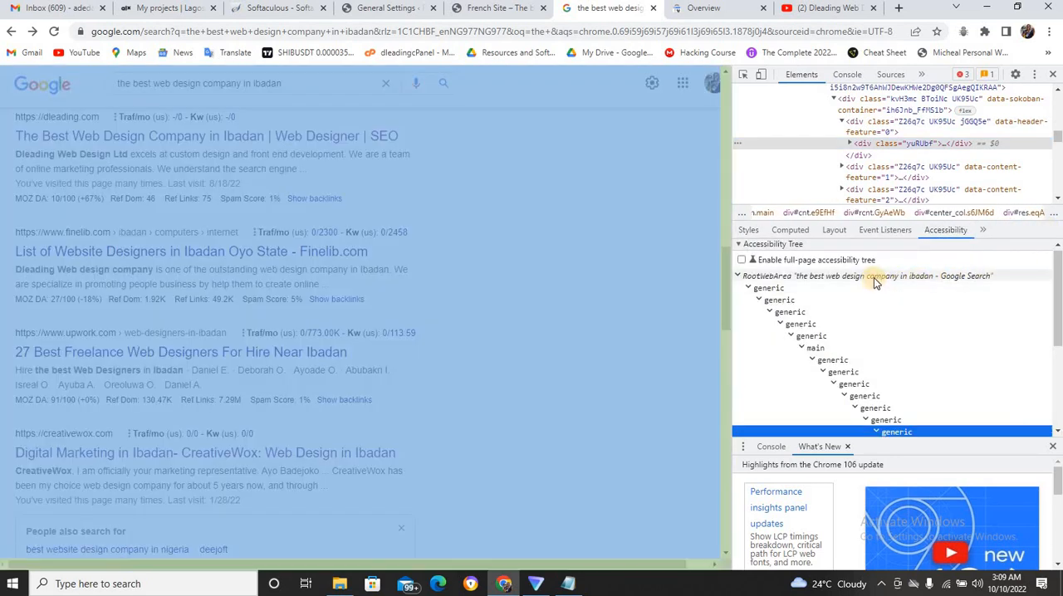
left_click(874, 284)
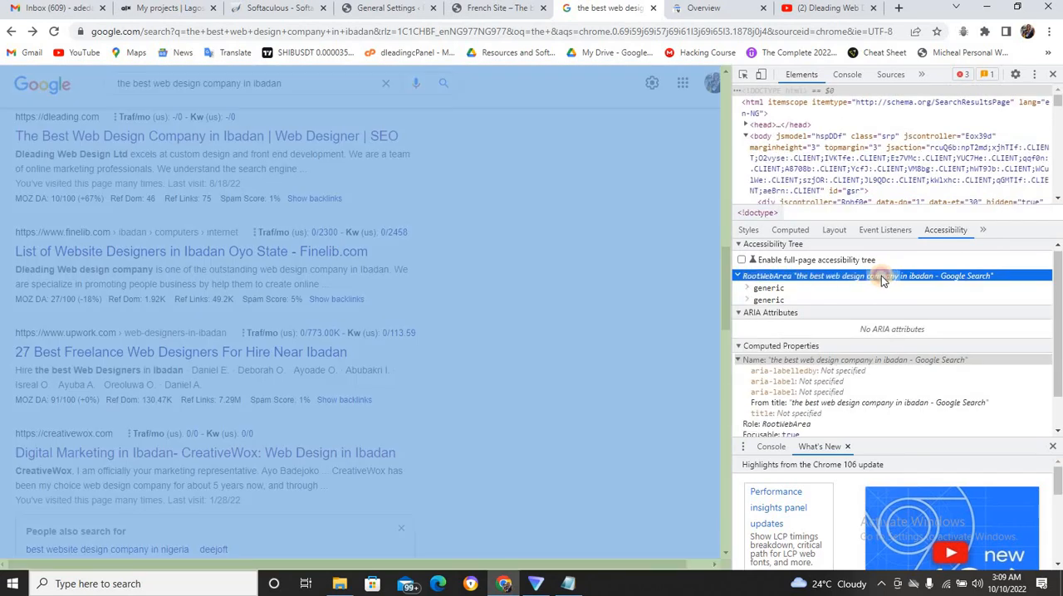
triple_click(881, 276)
key("ctrl+c")
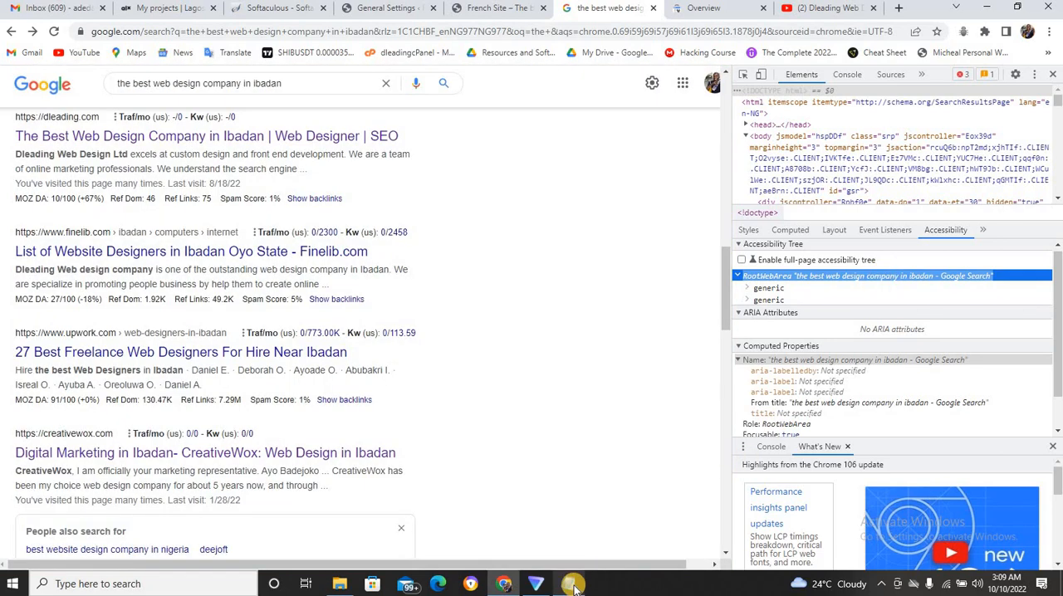
Paste the copied RootWebArea title into the Notepad list below the Dleading title and trim it to "the best web design company in ibadan".
left_click(572, 585)
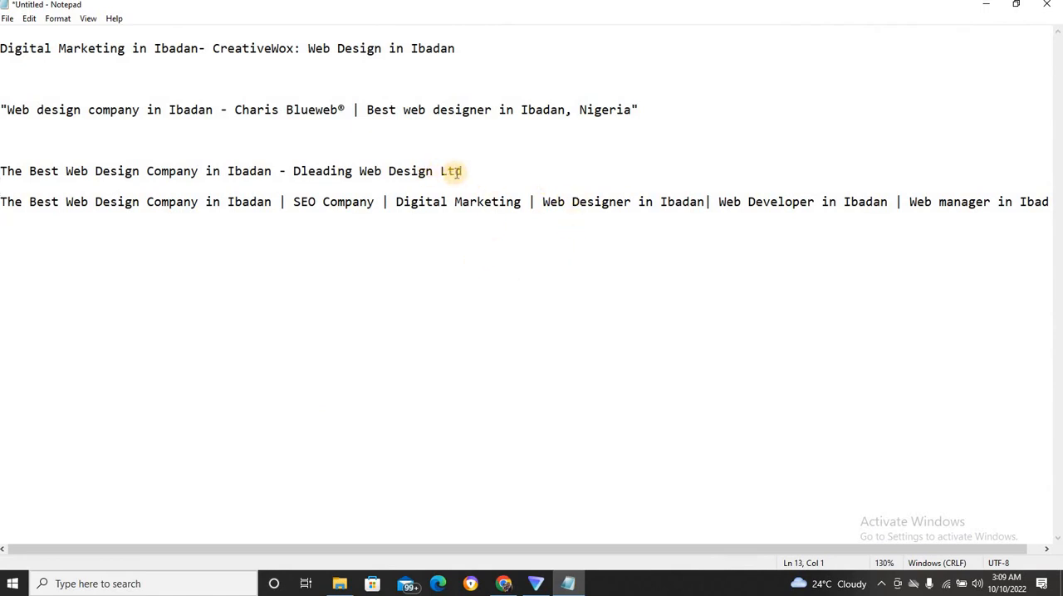
key("Return")
key("Return")
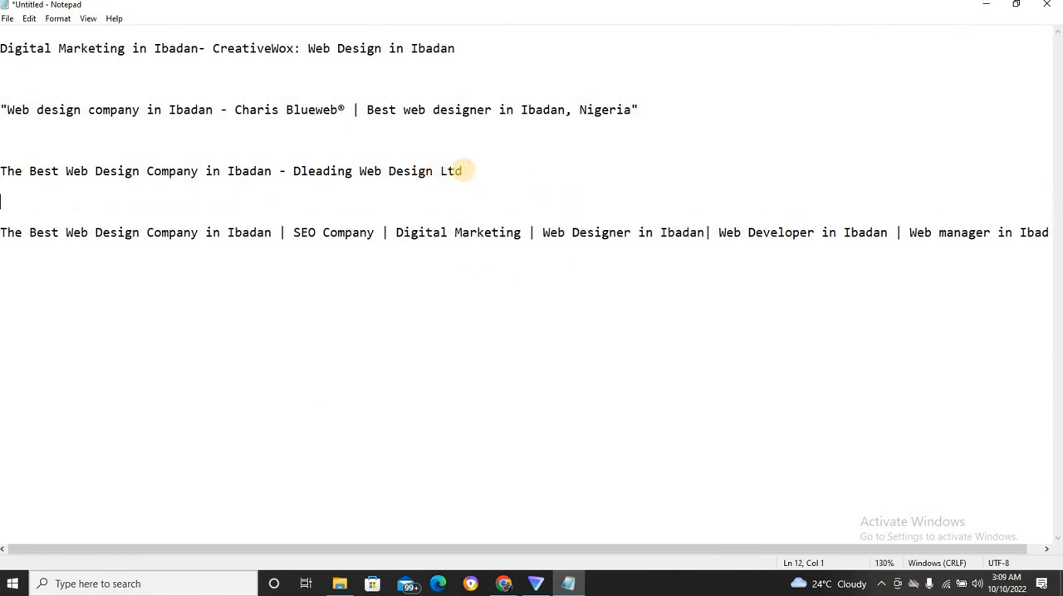
key("ctrl+v")
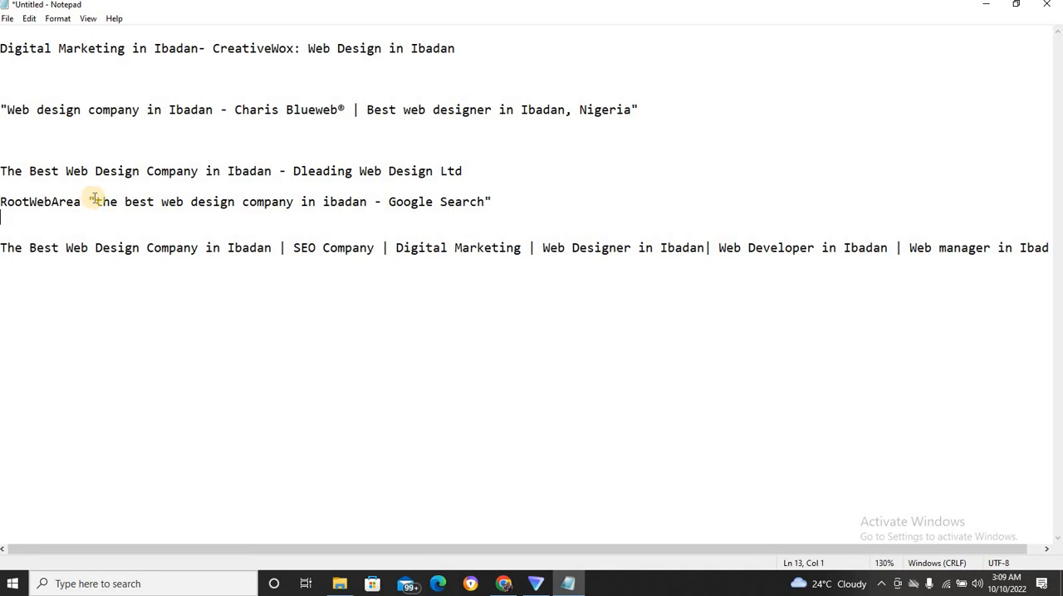
left_click_drag(95, 201, 6, 197)
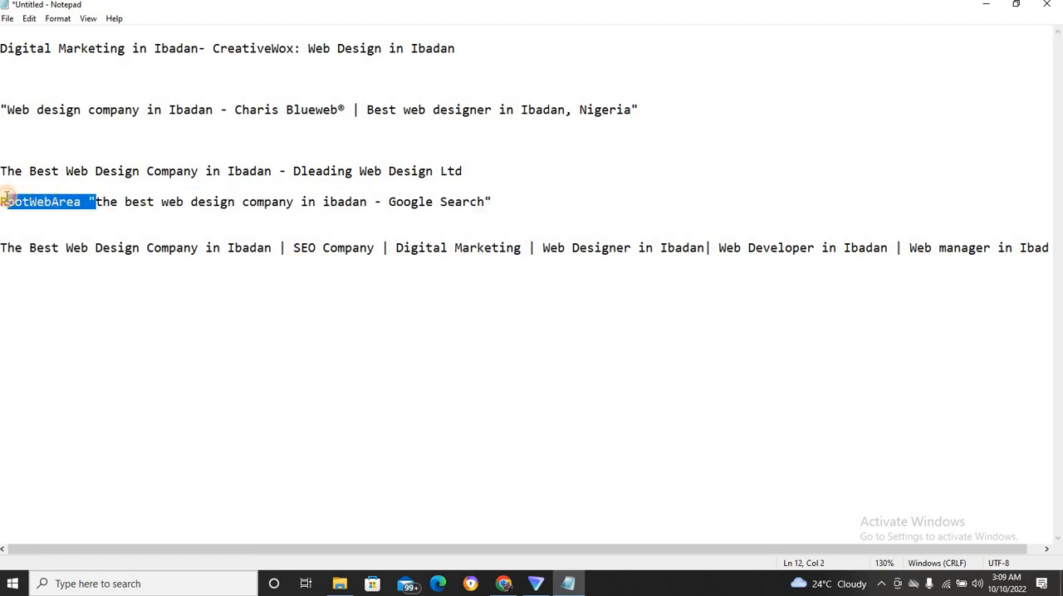
key("BackSpace")
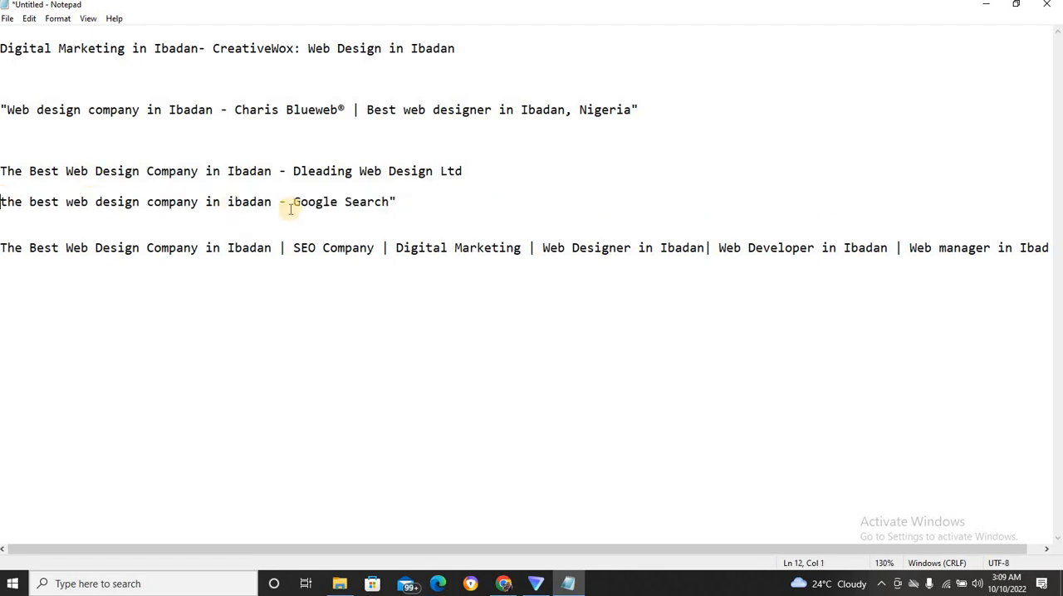
left_click_drag(280, 202, 374, 213)
key("BackSpace")
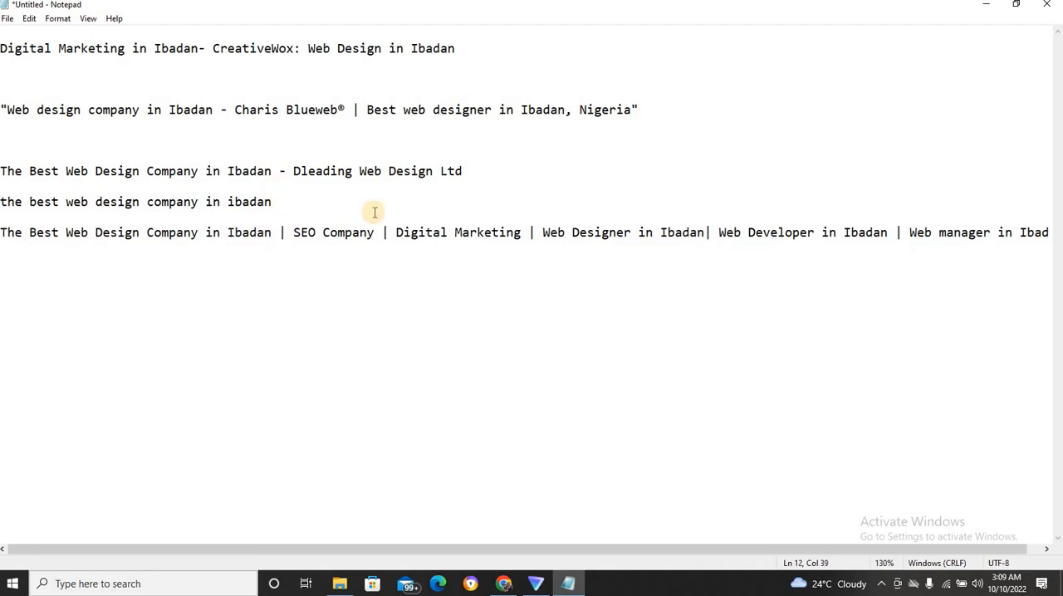
Close the developer tools on the Google results and review the WordPress General Settings and the French Site home page.
left_click(987, 6)
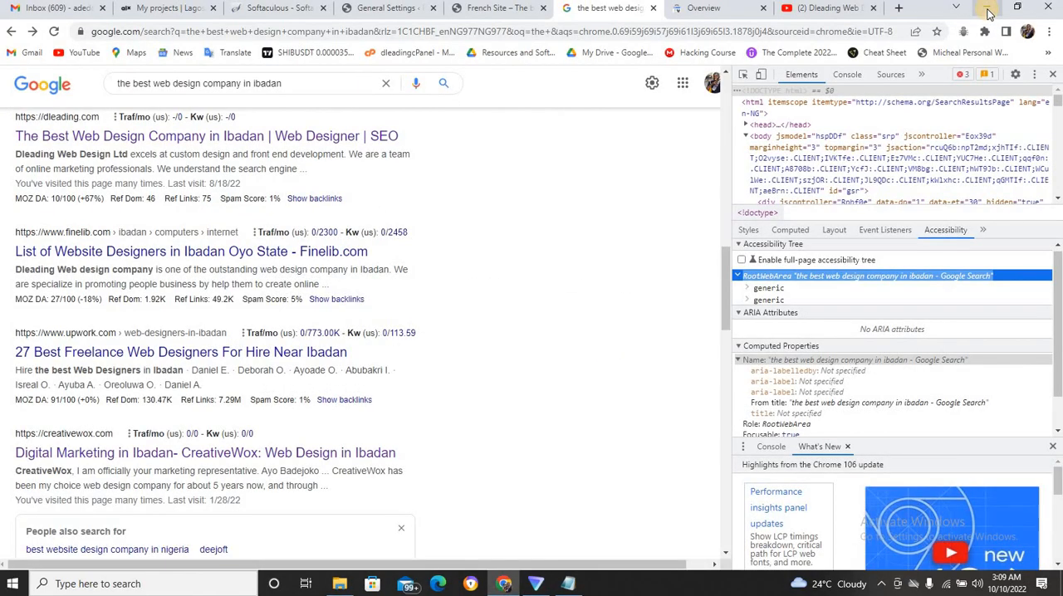
left_click(1055, 75)
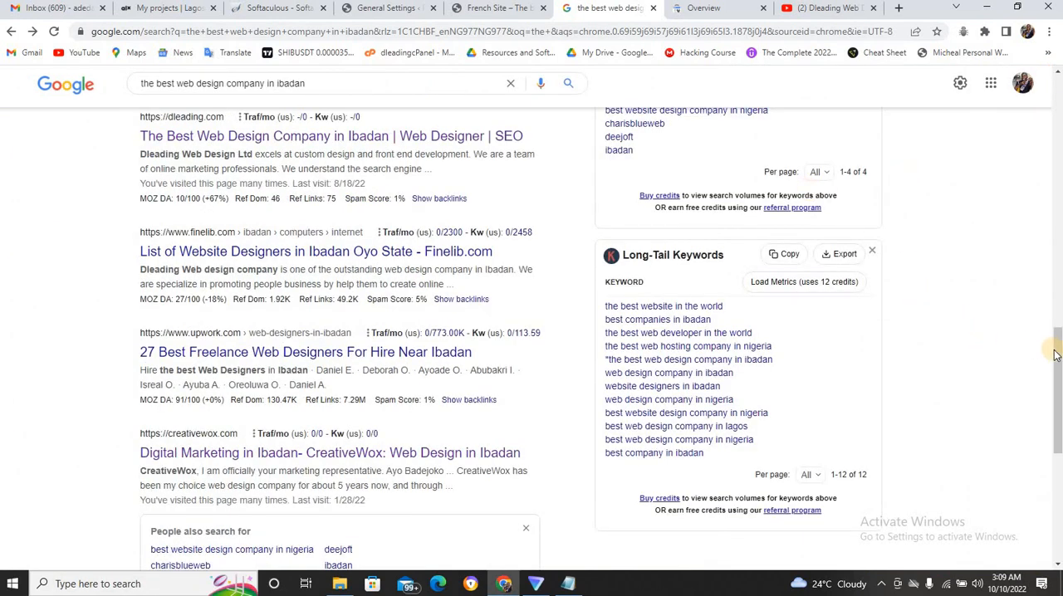
left_click_drag(1055, 355, 1059, 227)
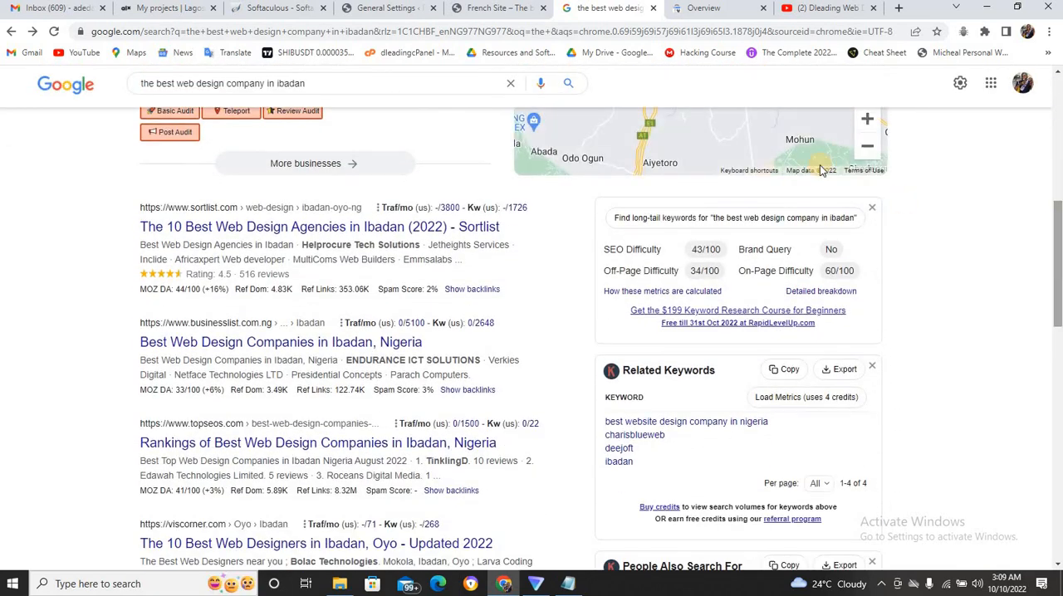
left_click(505, 10)
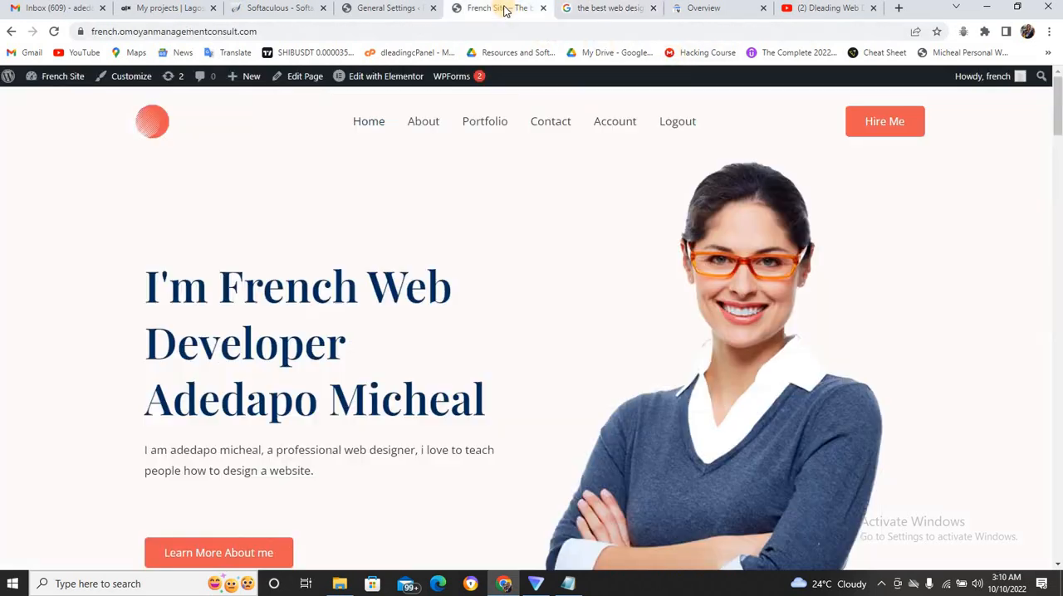
left_click(413, 14)
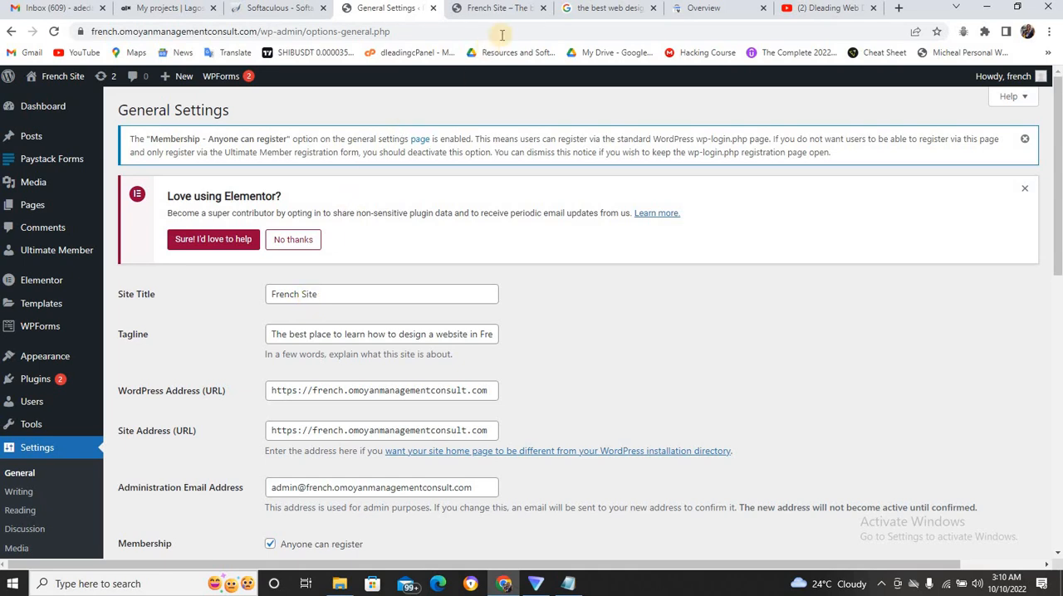
left_click(491, 11)
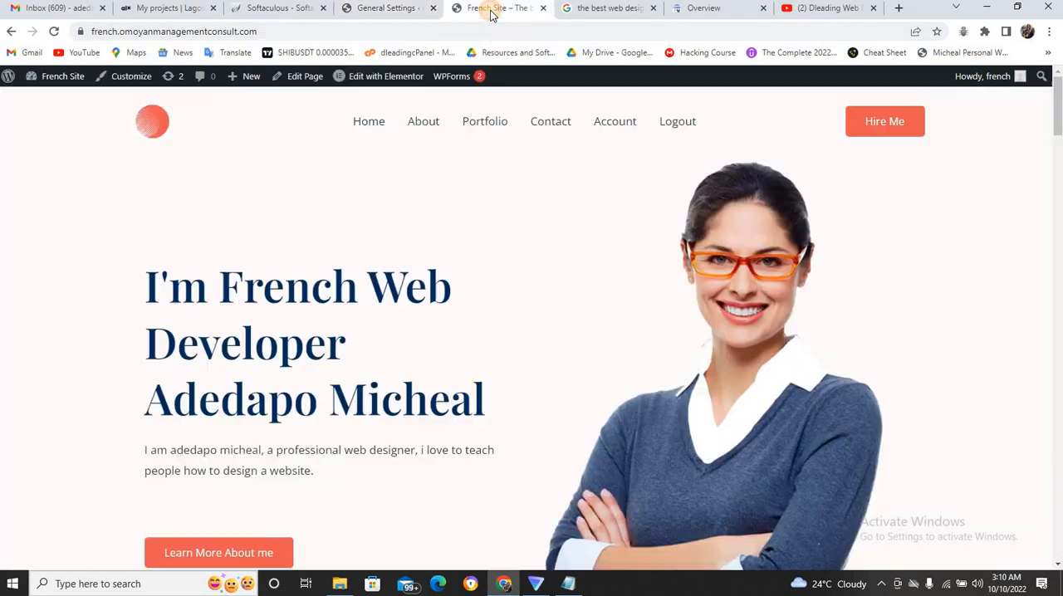
Look through the first page of Google results for the Ibadan web design search and open the second page.
left_click(582, 8)
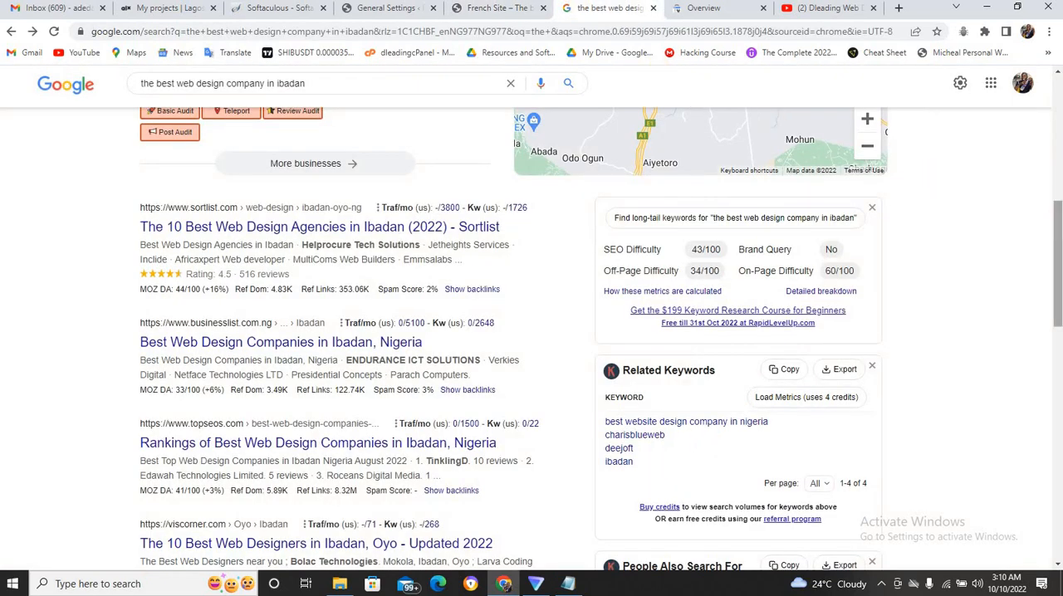
left_click_drag(1058, 217, 1032, 322)
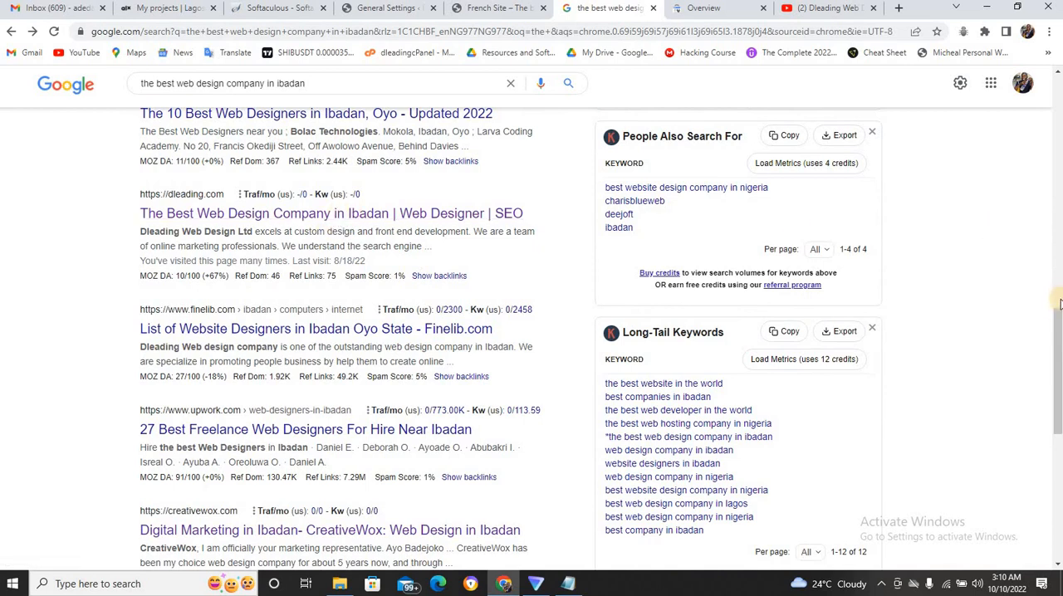
left_click_drag(1060, 319, 1058, 378)
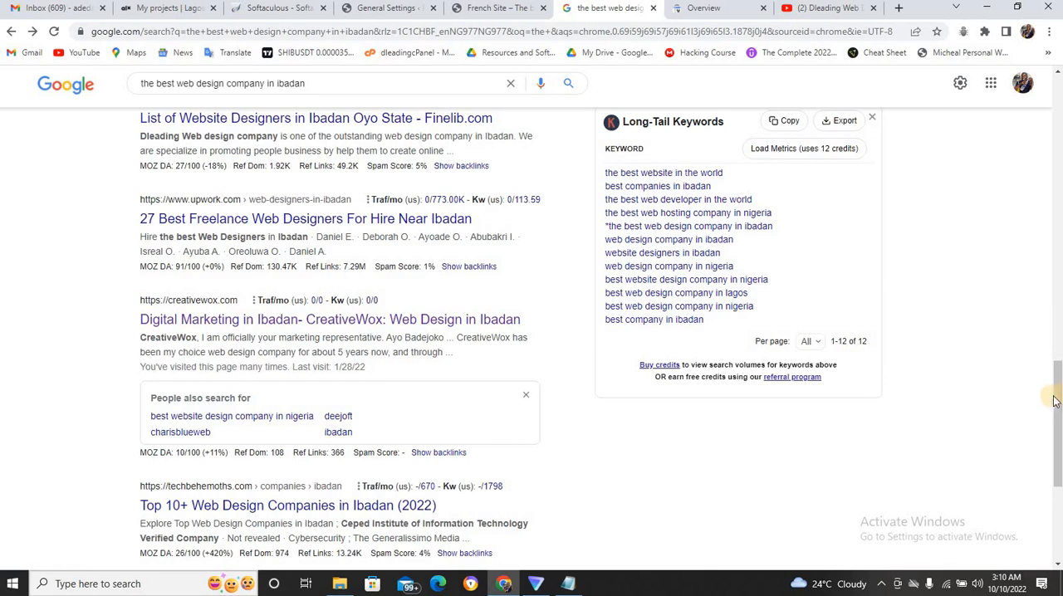
left_click_drag(1057, 397, 1057, 452)
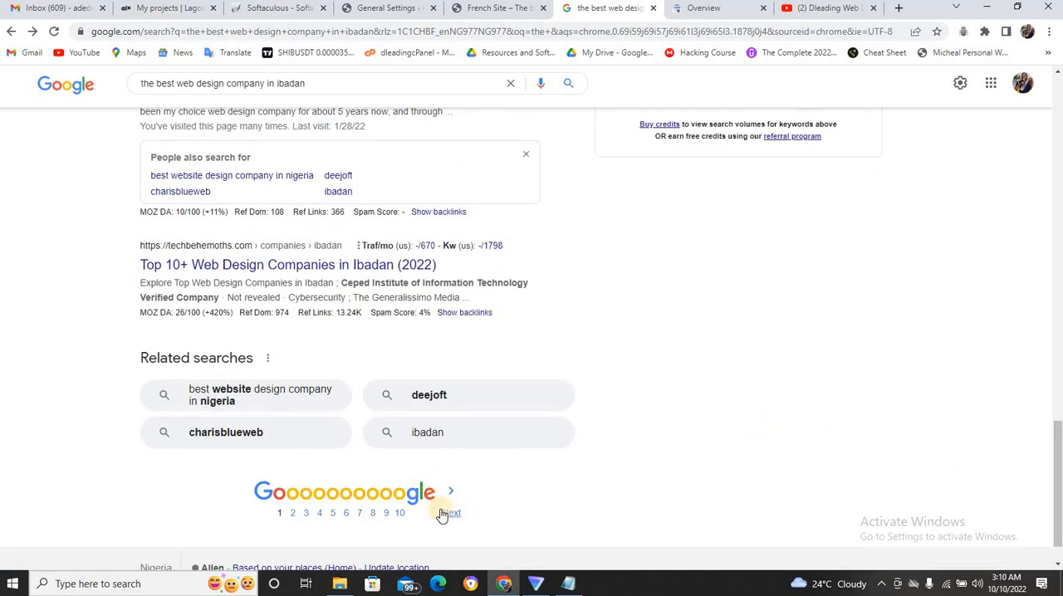
left_click(449, 514)
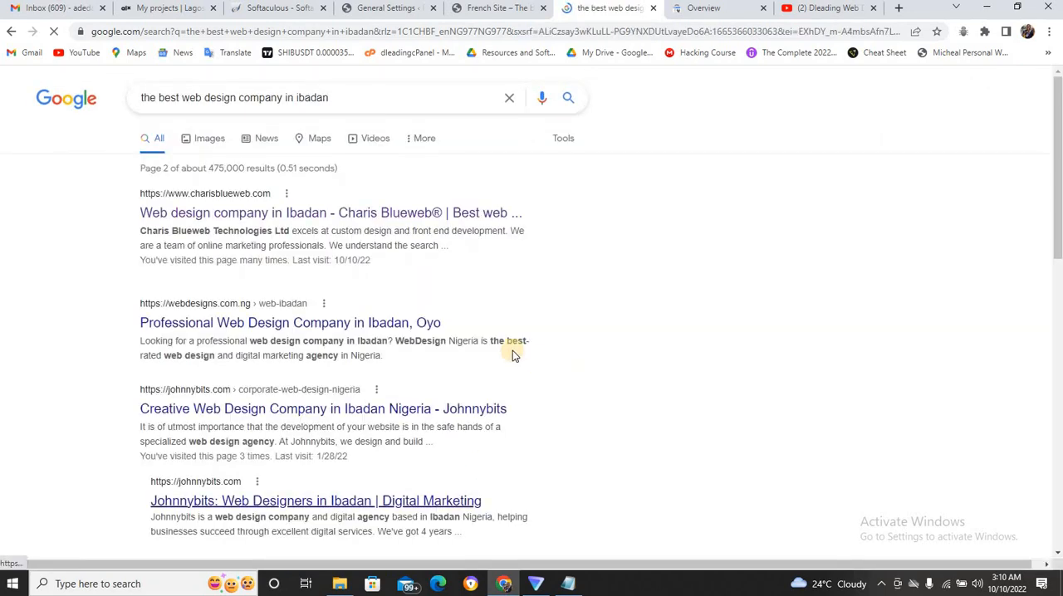
View the Search Console overview, the YouTube playlists and the second Google results page, ending on the WordPress General Settings.
left_click(704, 9)
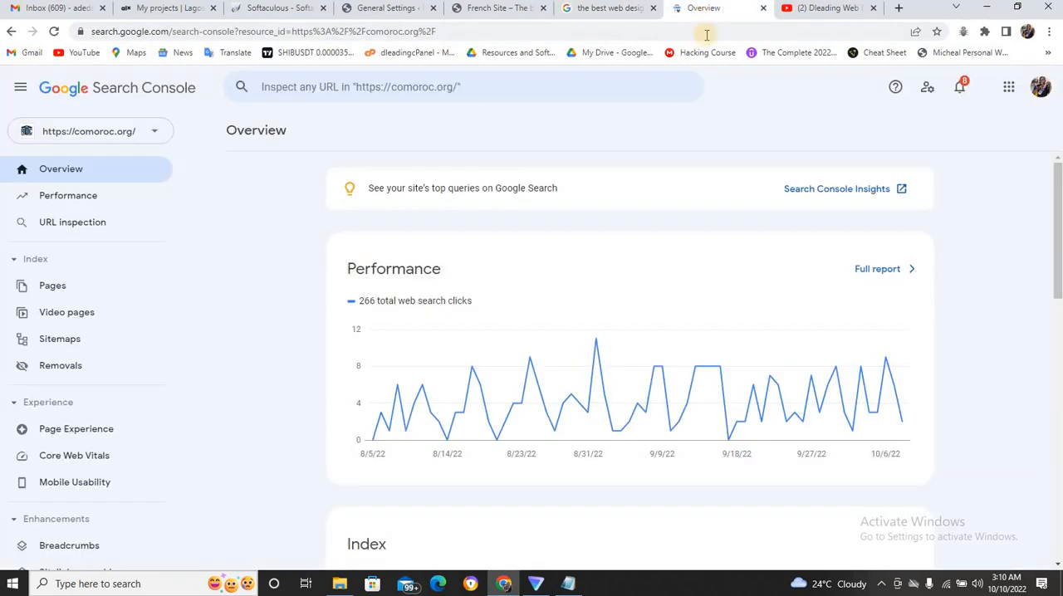
left_click(806, 8)
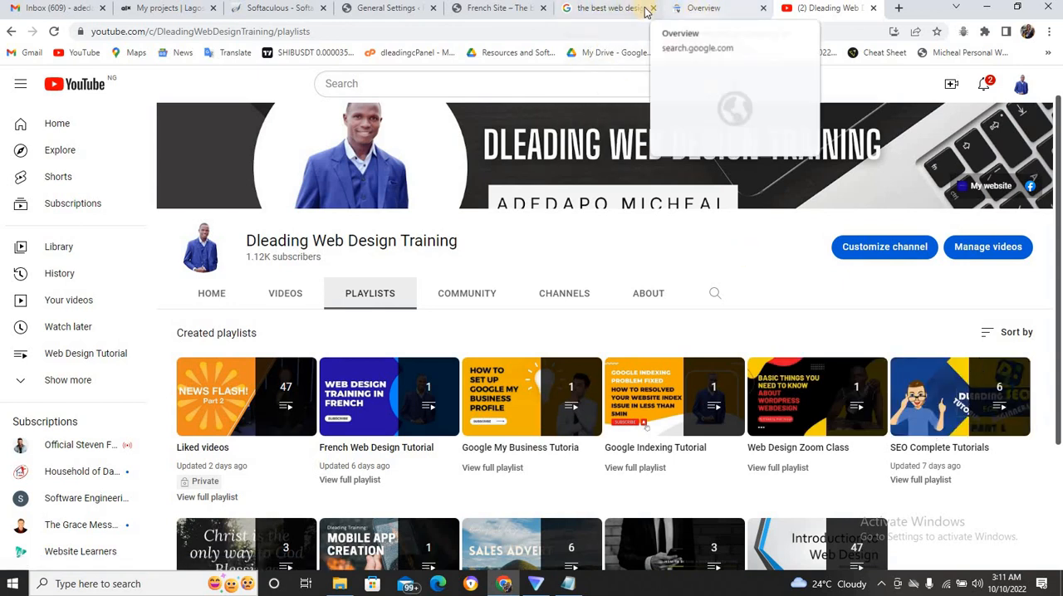
left_click(615, 10)
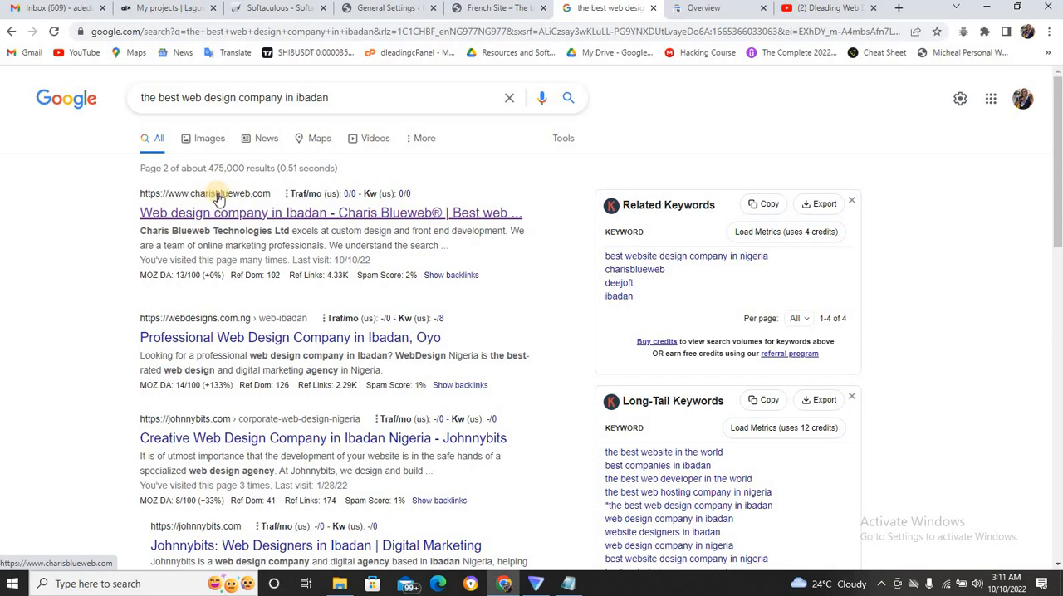
left_click(413, 16)
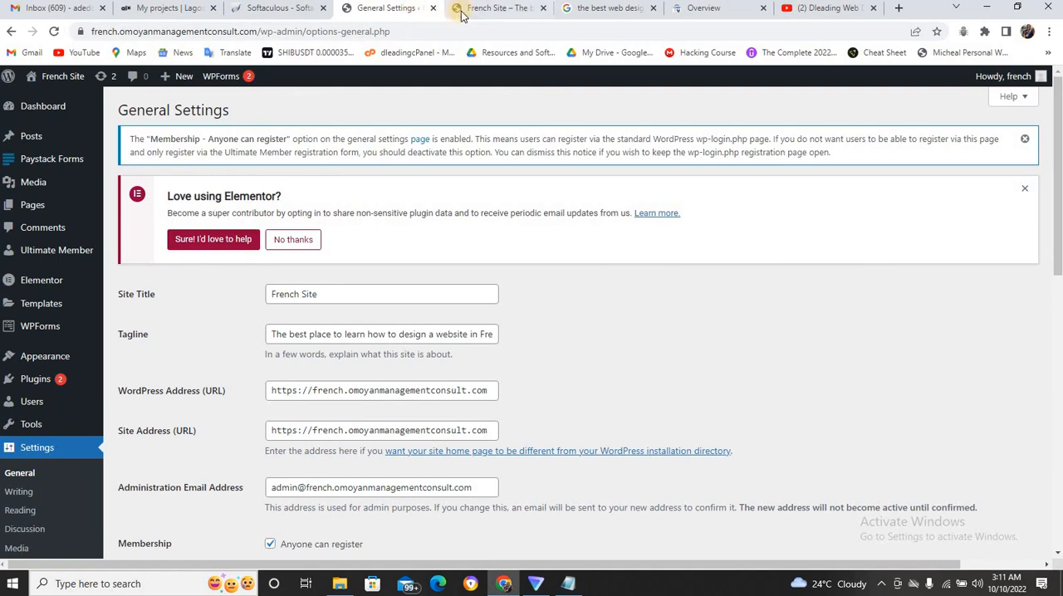
Go back to the first page of Google results, examine the ranked titles including dleading.com, and return to the General Settings.
left_click(581, 10)
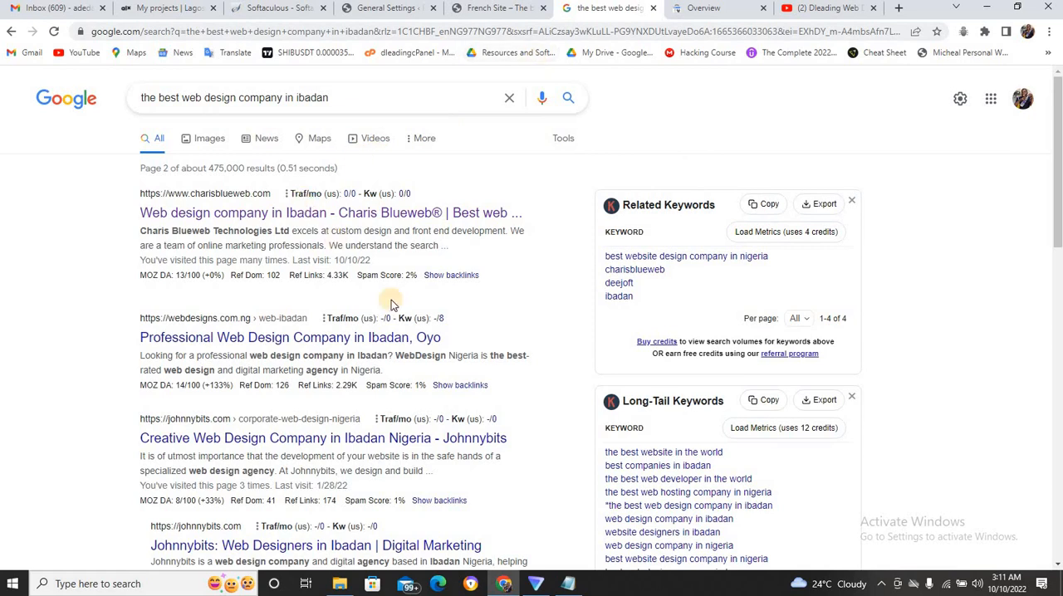
left_click_drag(1060, 229, 1060, 540)
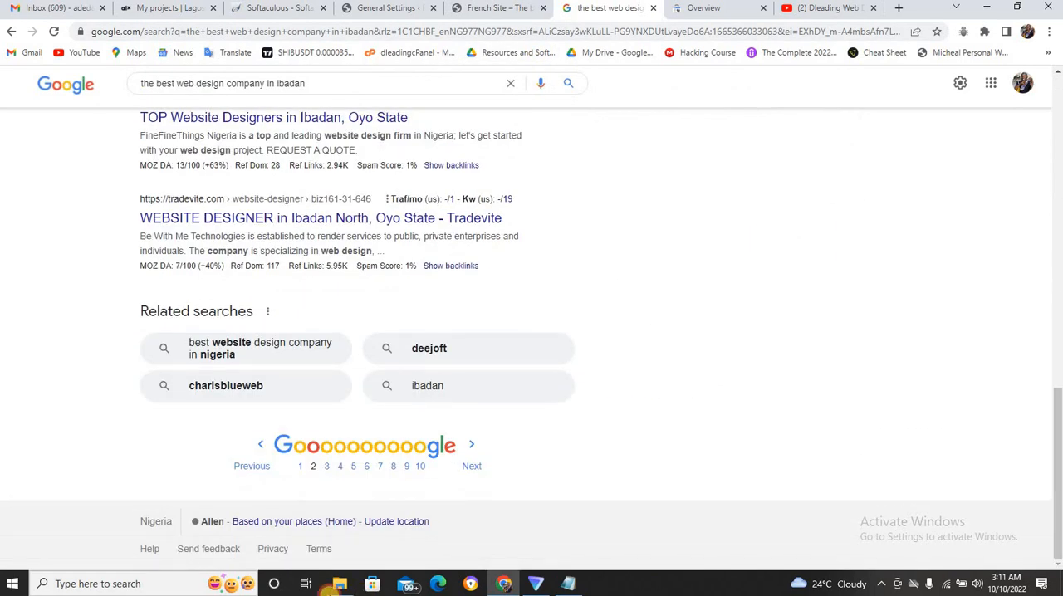
left_click(302, 469)
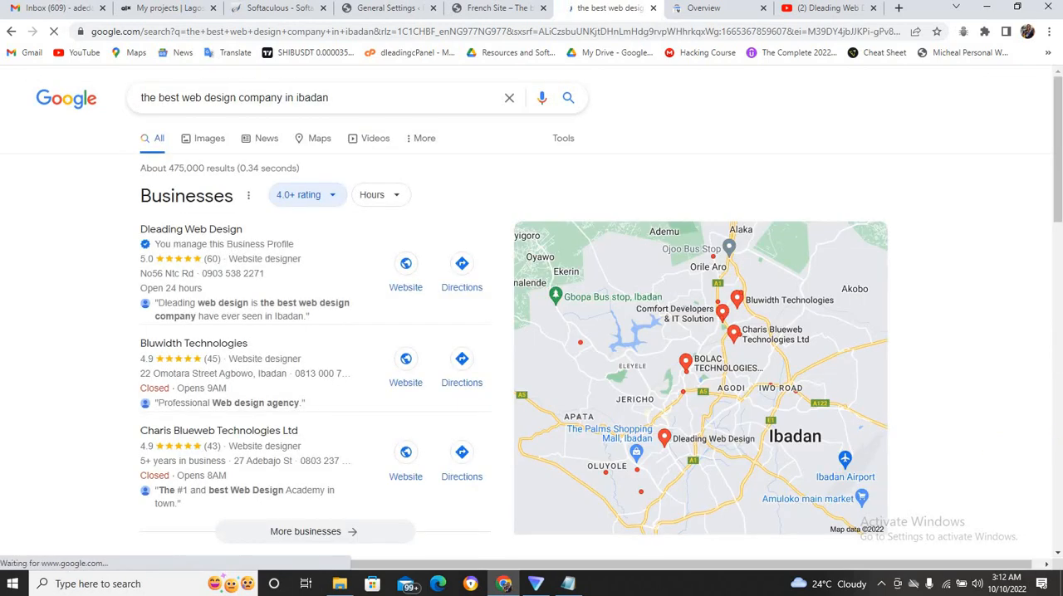
left_click_drag(1058, 138, 1059, 270)
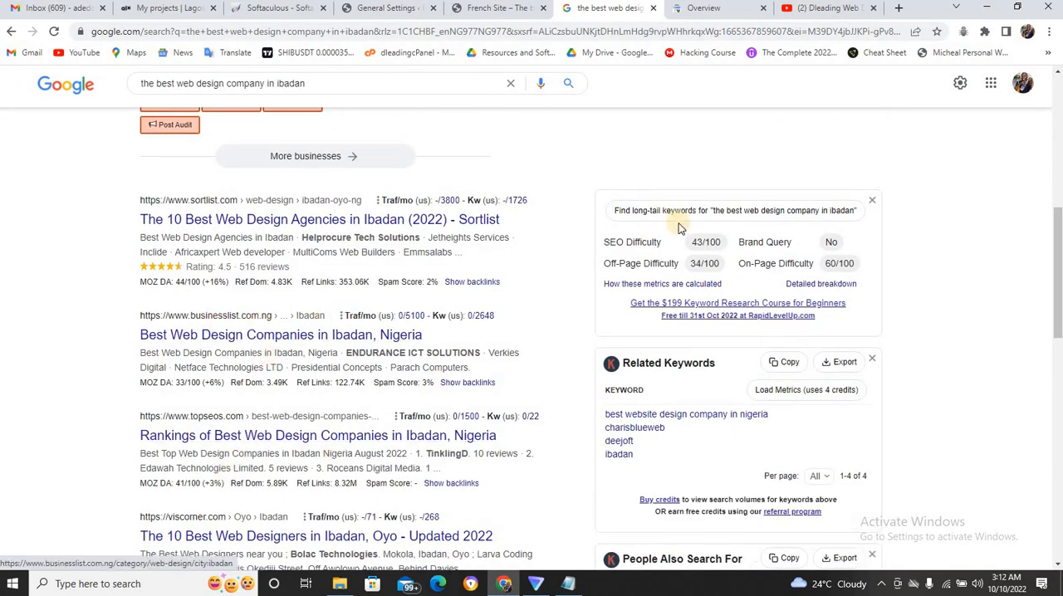
left_click_drag(1058, 270, 1058, 339)
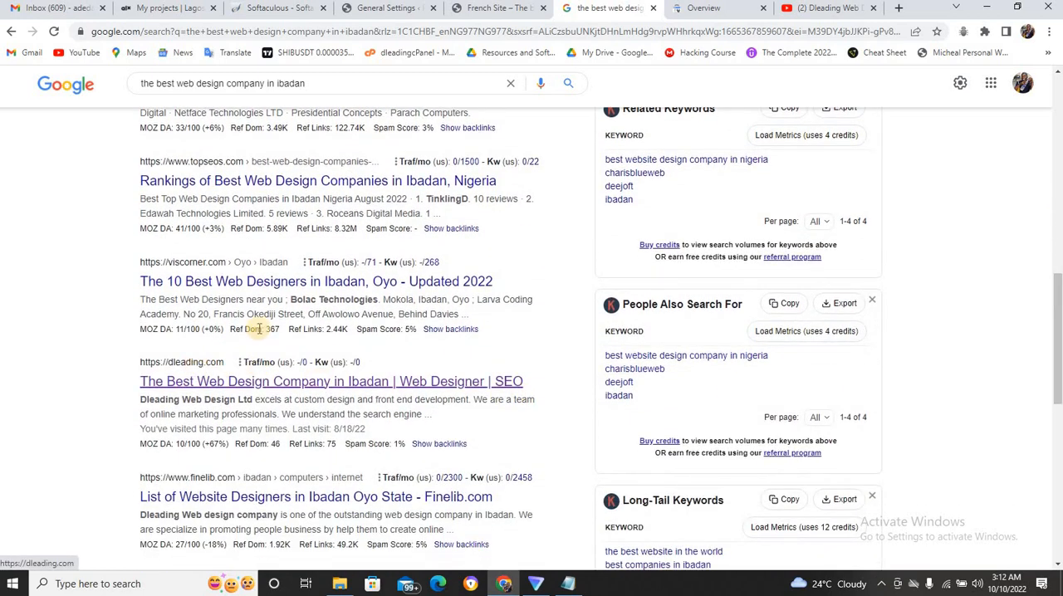
left_click(406, 7)
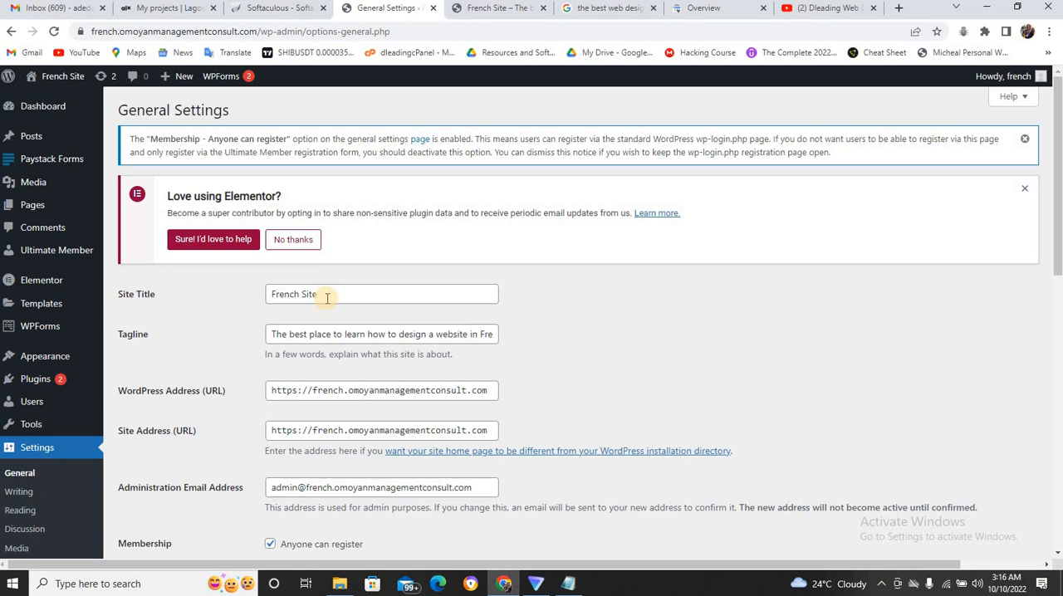
Copy the Google result count 475,000 into Notepad below the collected titles and switch back to the search results in Chrome.
left_click(592, 10)
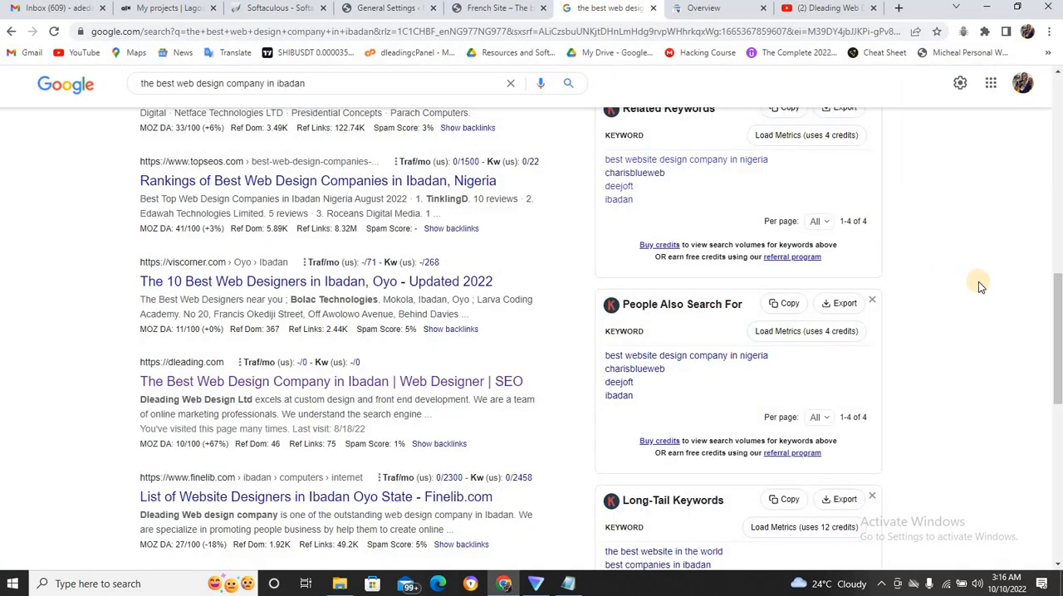
left_click_drag(1058, 291, 1057, 86)
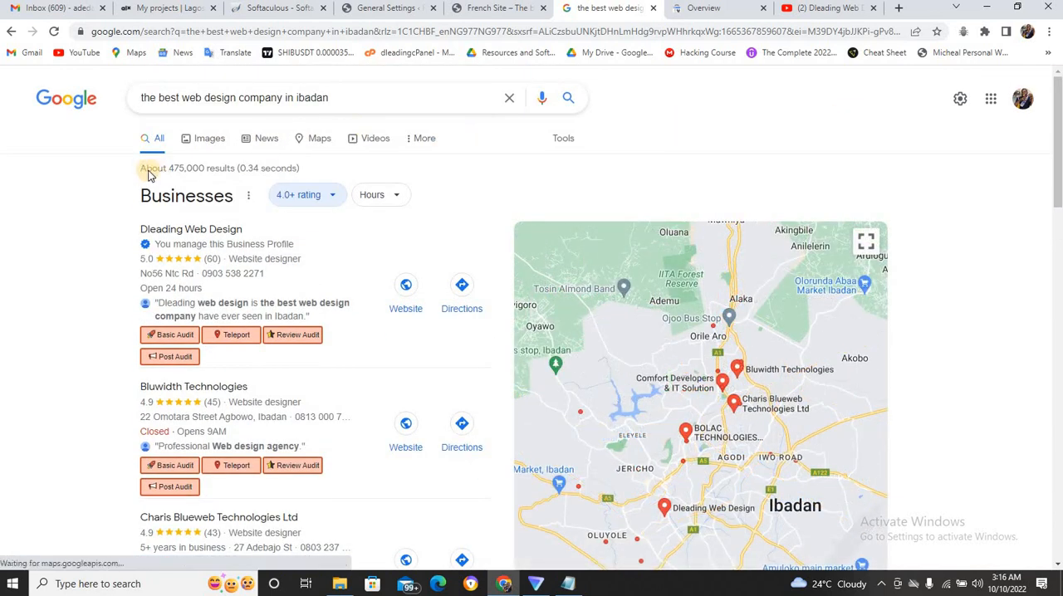
left_click_drag(168, 168, 206, 168)
key("ctrl+c")
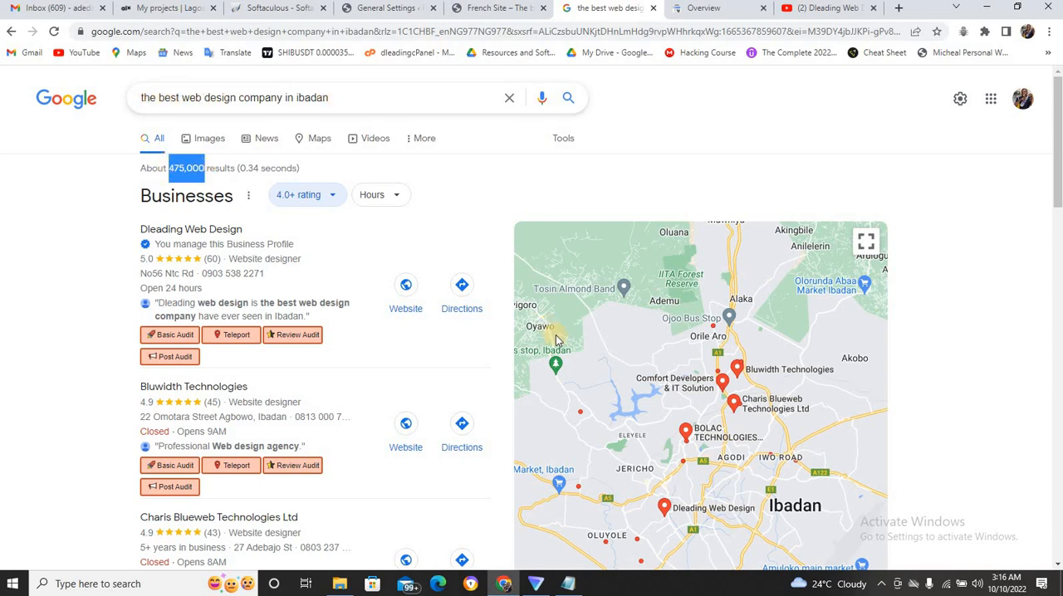
left_click(569, 585)
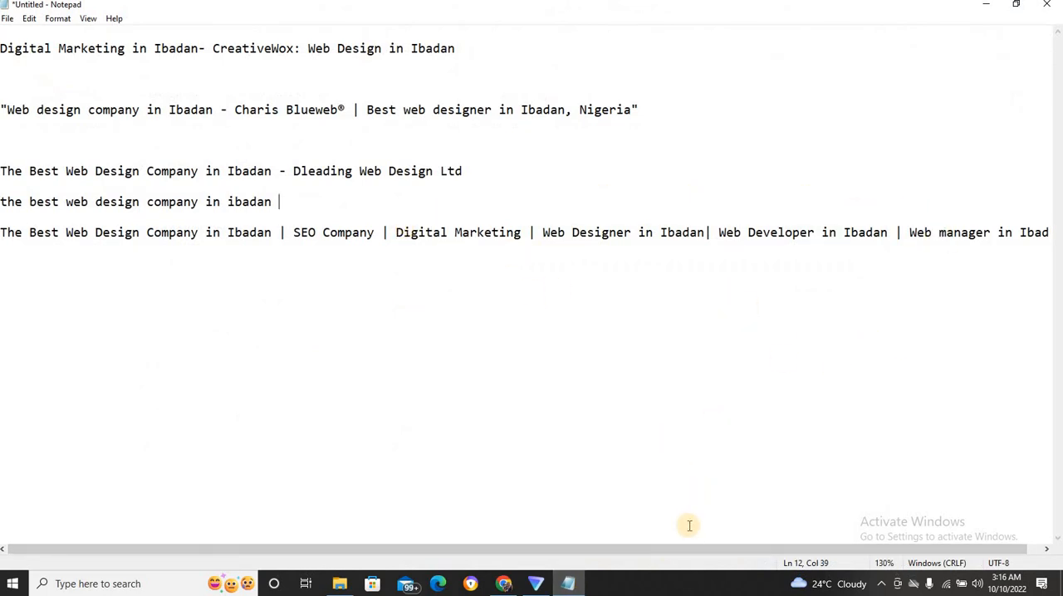
left_click_drag(695, 547, 829, 450)
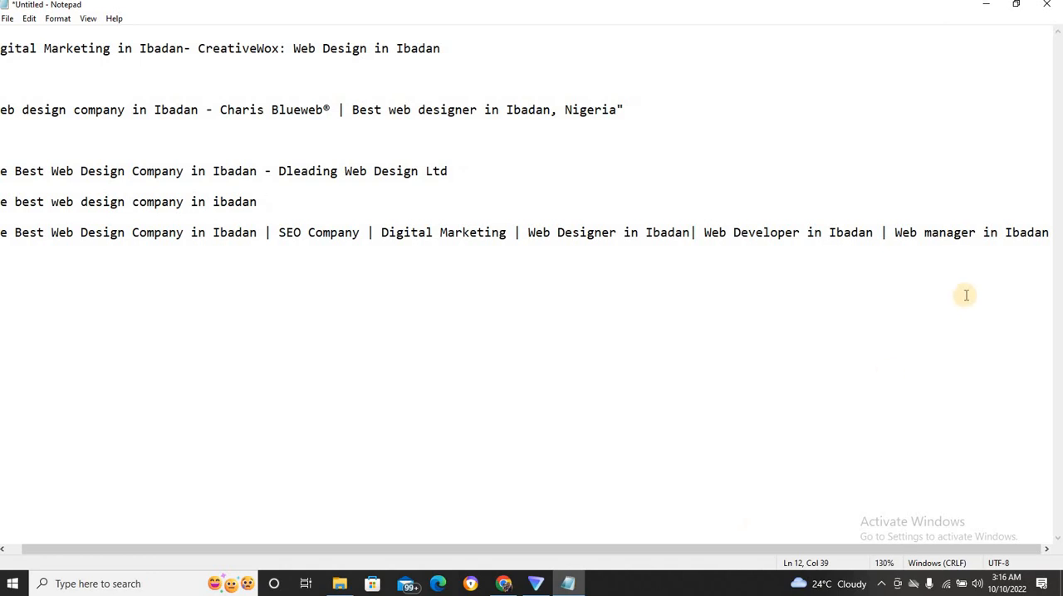
left_click(1051, 233)
key("Return")
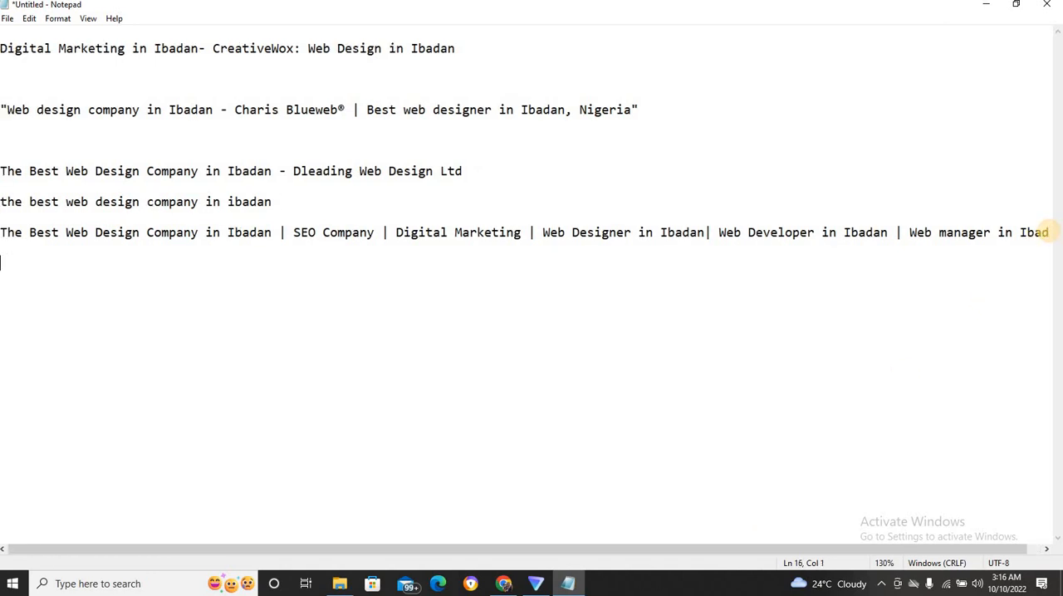
key("Return")
key("ctrl+v")
key("Return")
key("Return")
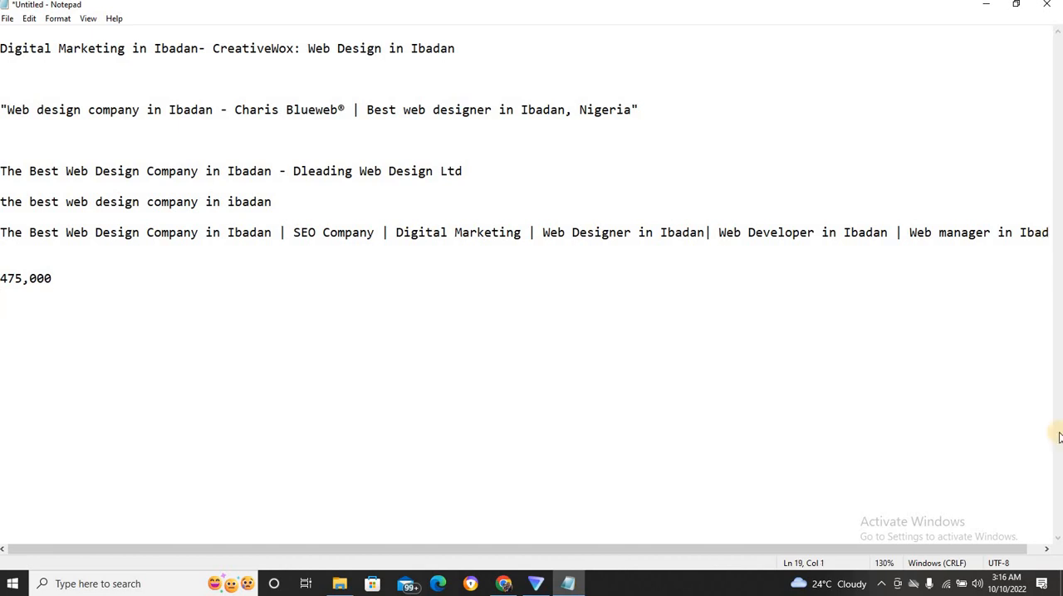
left_click(505, 584)
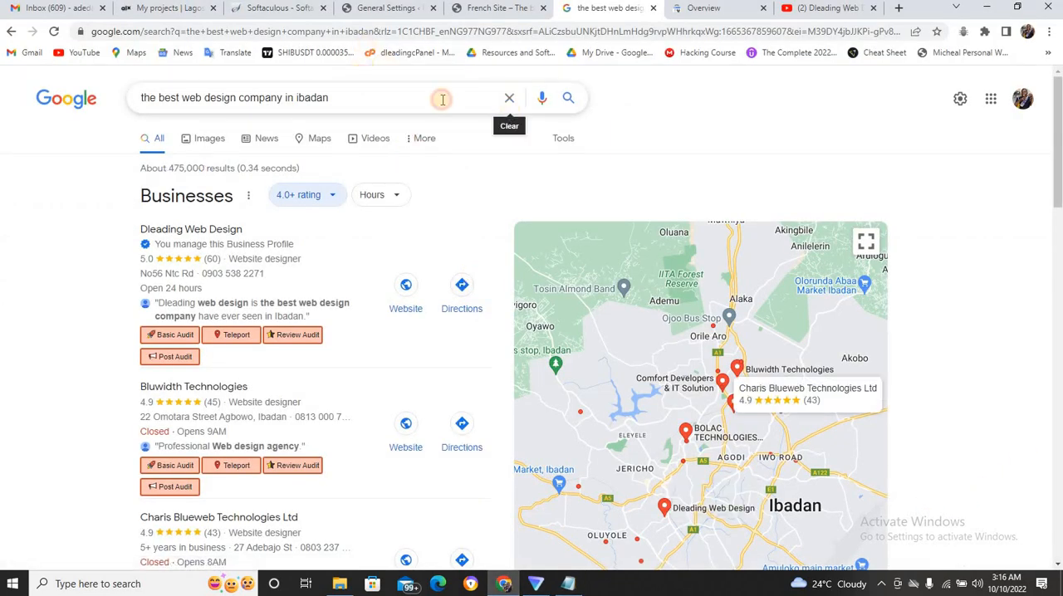
Search Google for Dleading Web Design and highlight the number of results found.
left_click(510, 98)
type("dle")
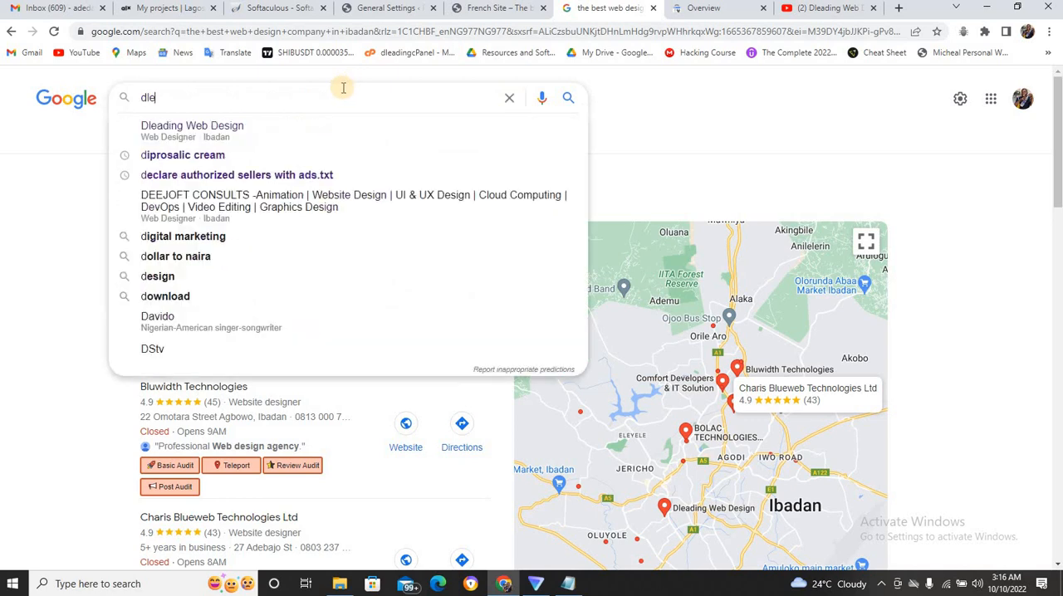
type("ad")
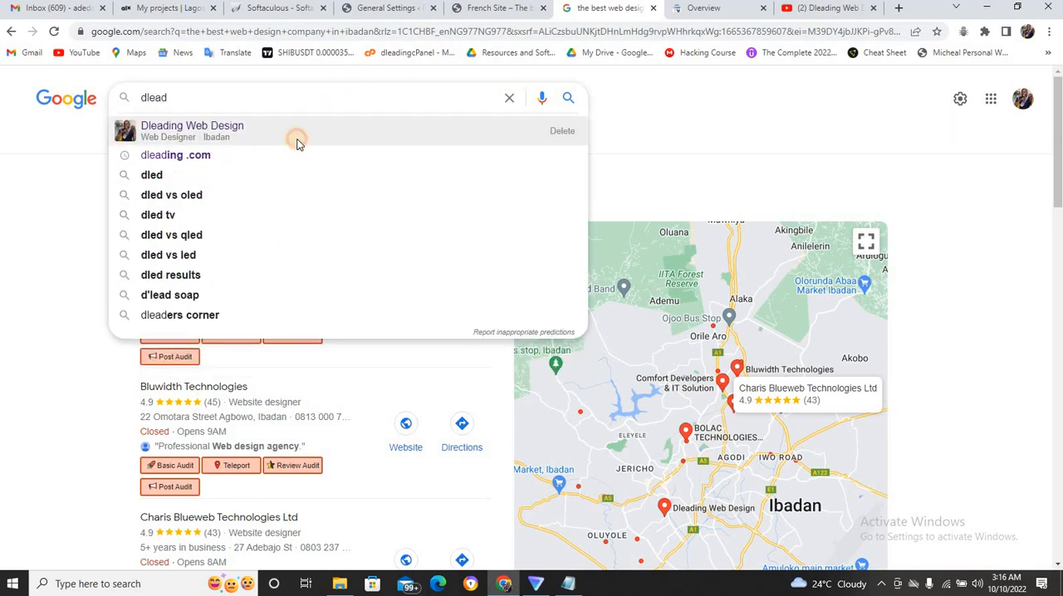
left_click(298, 143)
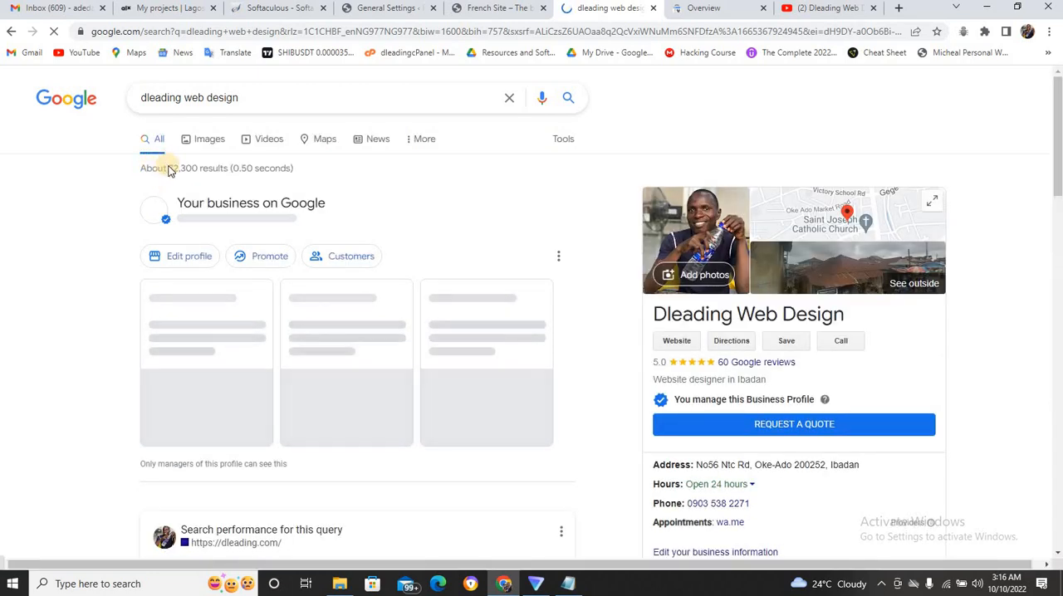
left_click_drag(171, 171, 200, 168)
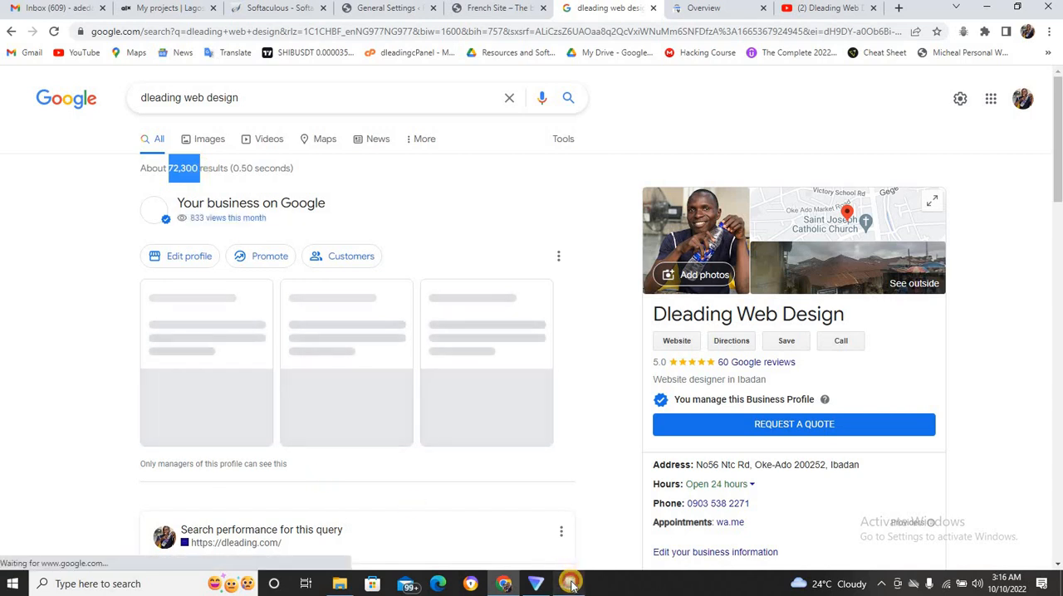
Switch to Notepad and extend the 475,000 line into the subtraction 475,000 - 72,300 = 402,700.
left_click(570, 584)
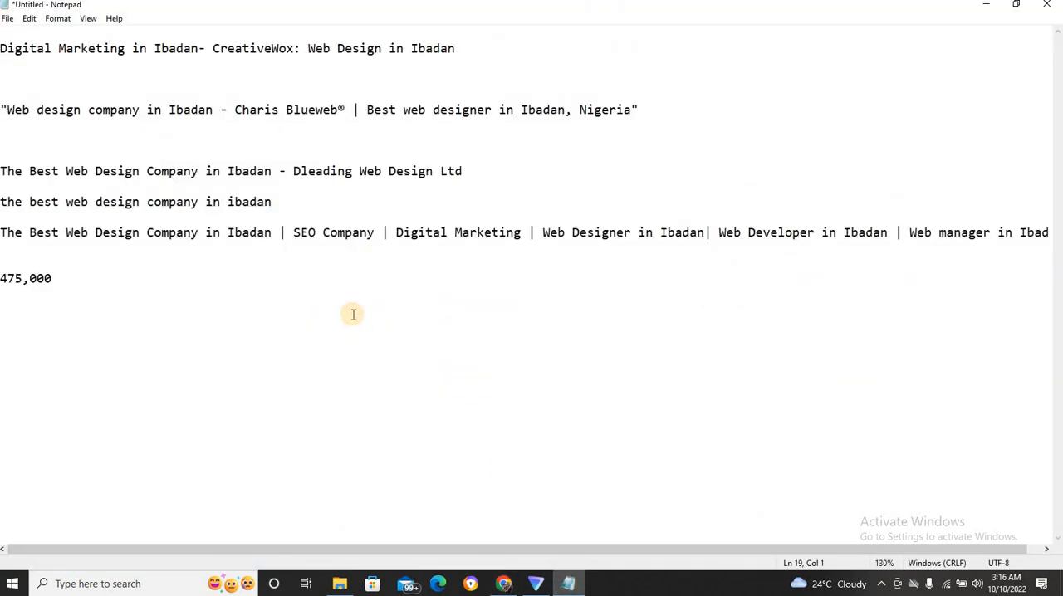
left_click(109, 283)
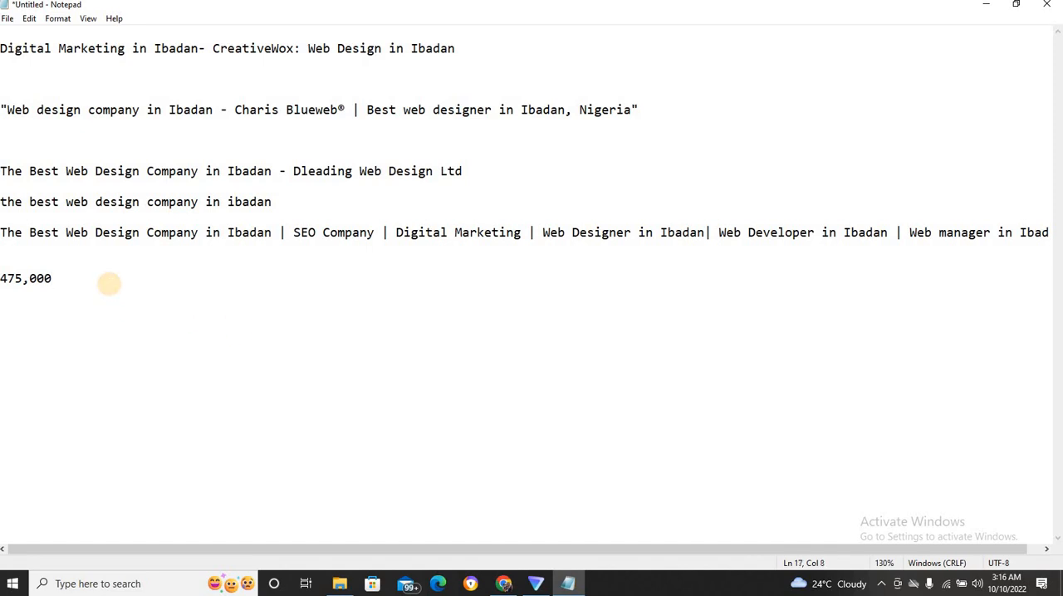
type("- 72,300")
type("=")
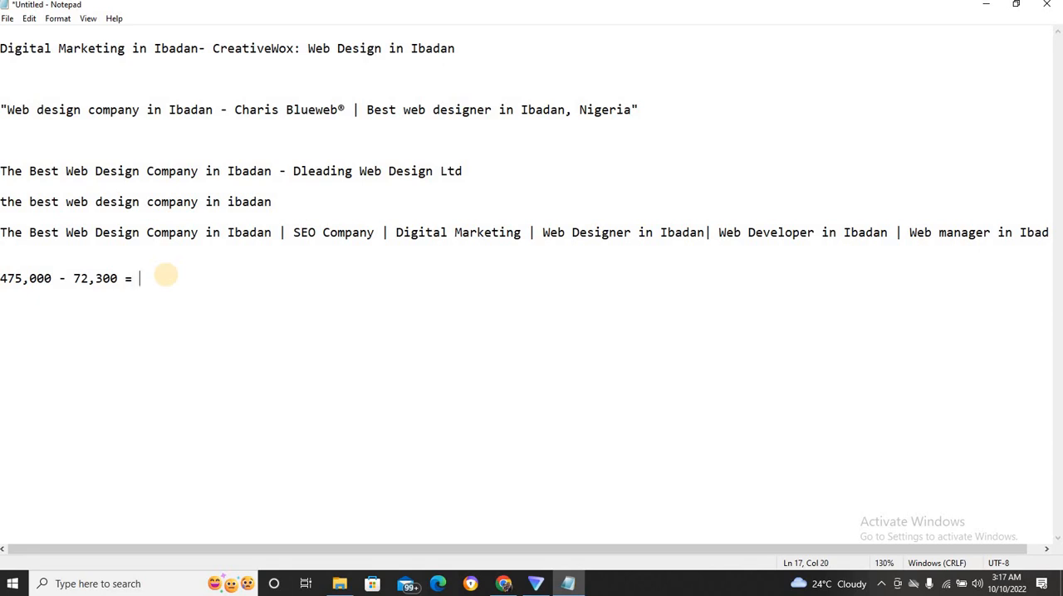
type("402,700")
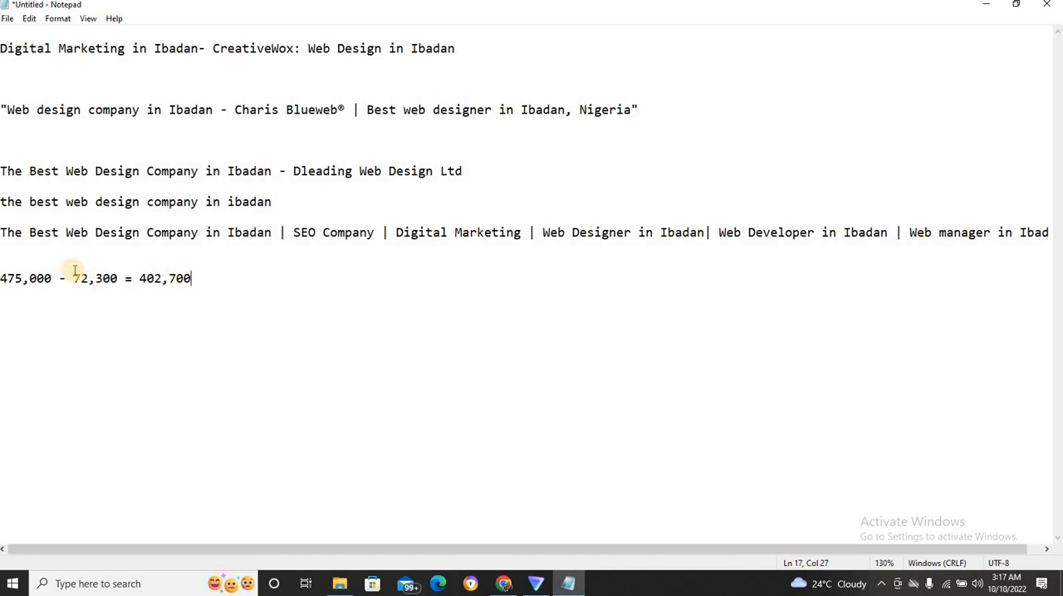
Highlight the two result counts being subtracted in the Notepad calculation, first 72,300 and finally 475,000.
left_click_drag(93, 276, 118, 280)
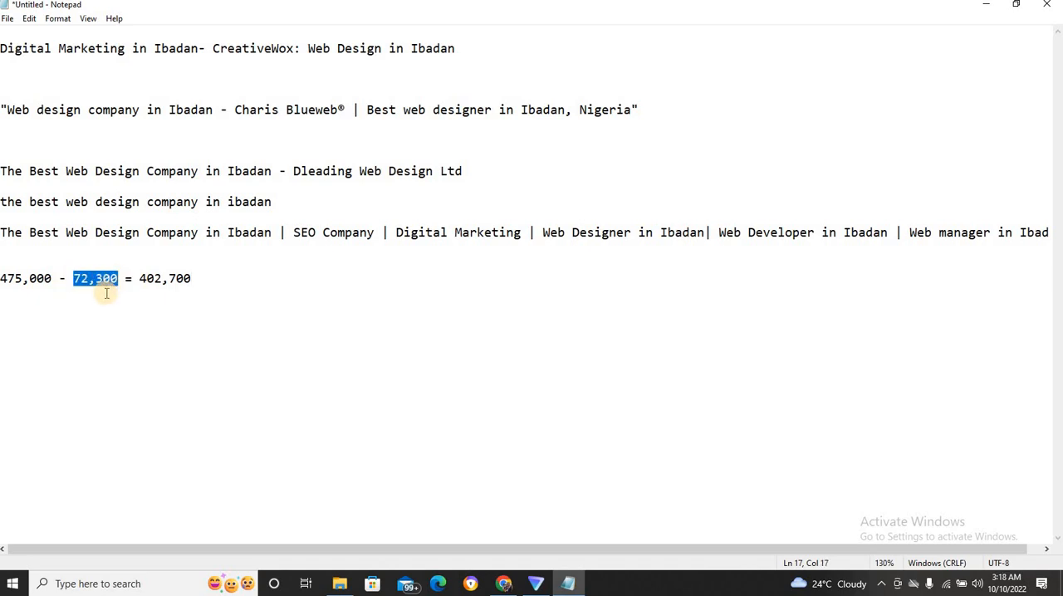
key("Down")
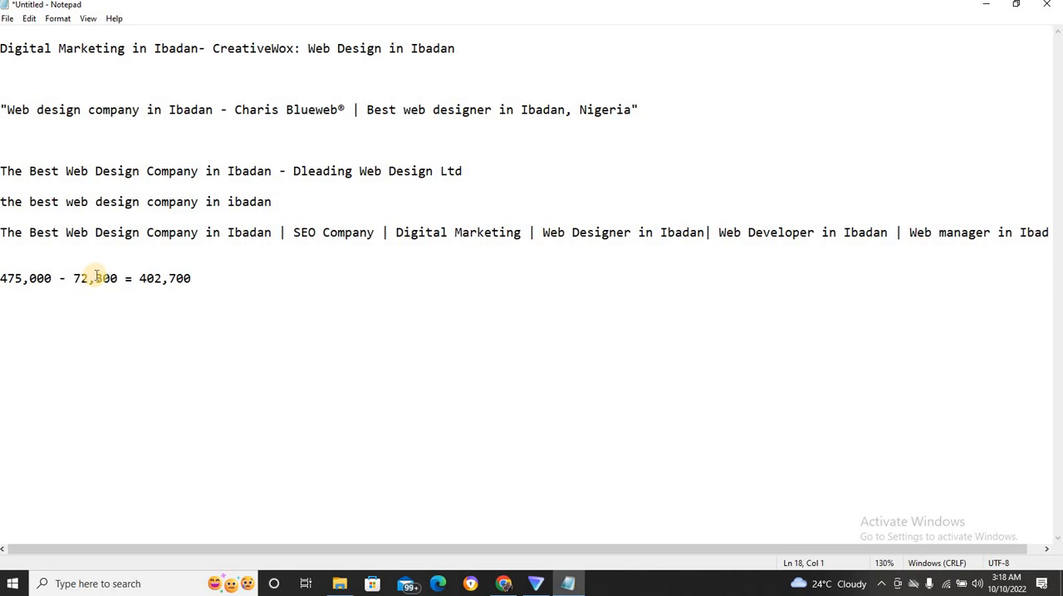
left_click(78, 280)
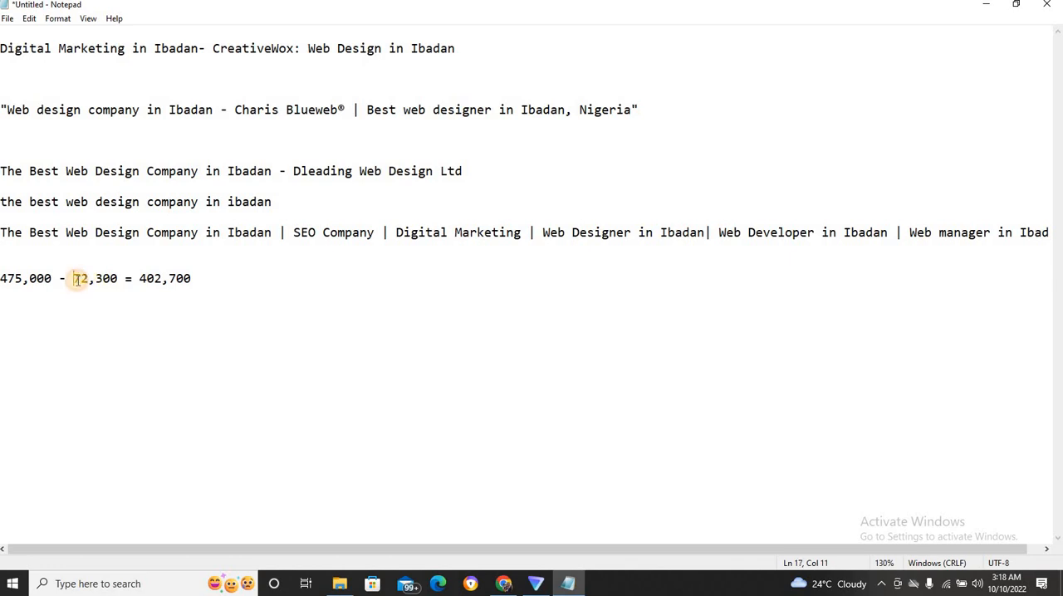
double_click(83, 280)
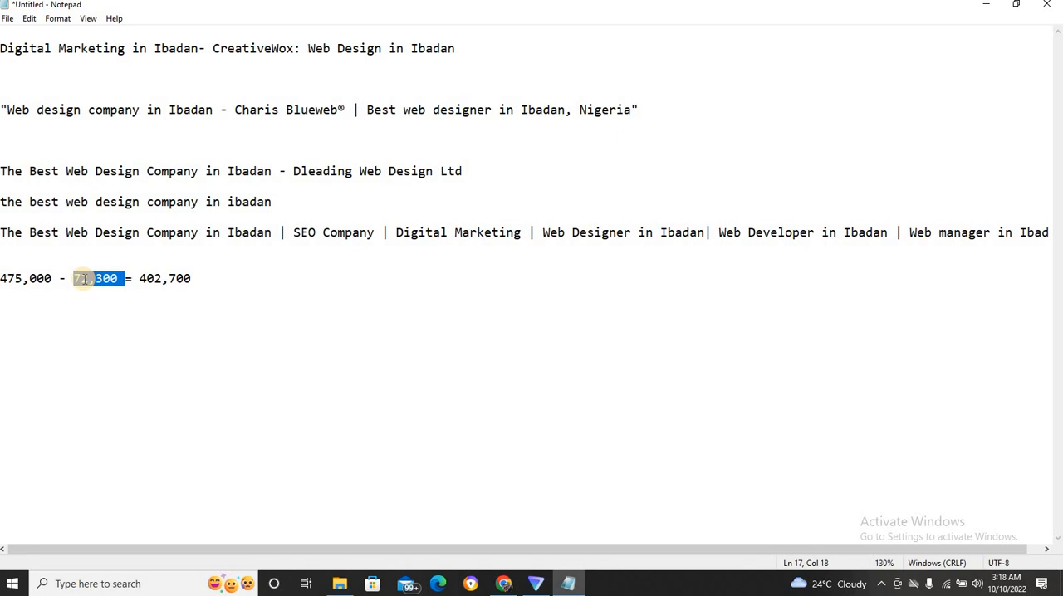
left_click_drag(52, 280, 1, 280)
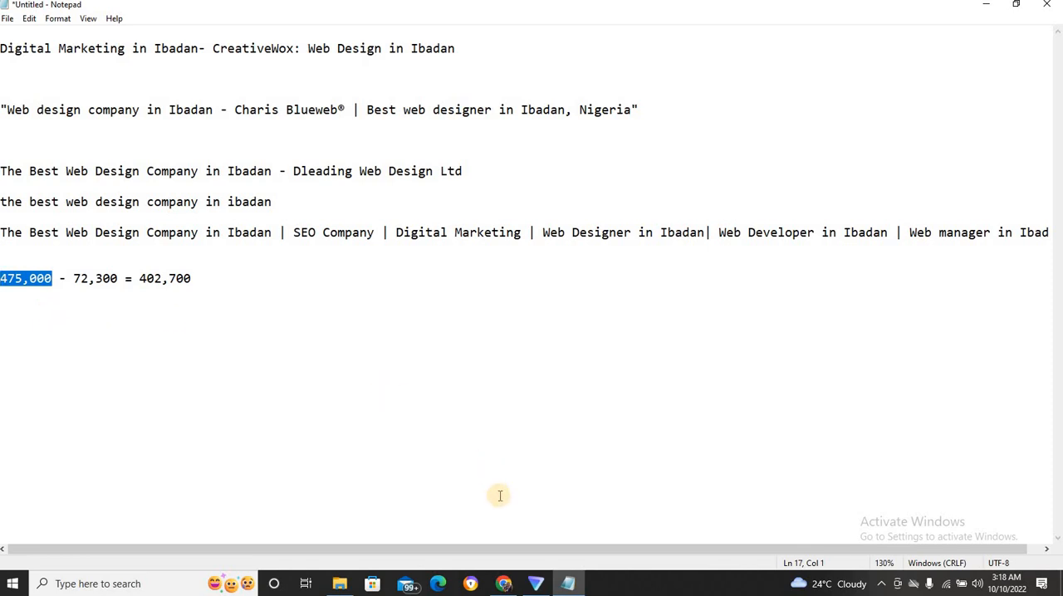
Switch to Chrome and view the Dleading search results, the French Site home page and the WordPress General Settings.
left_click(504, 584)
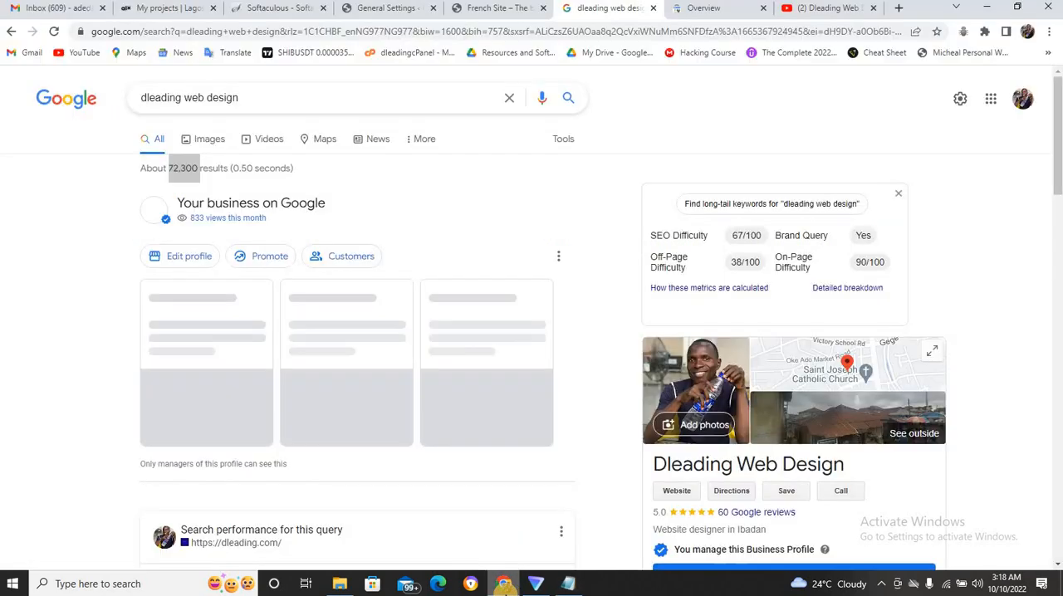
left_click(417, 194)
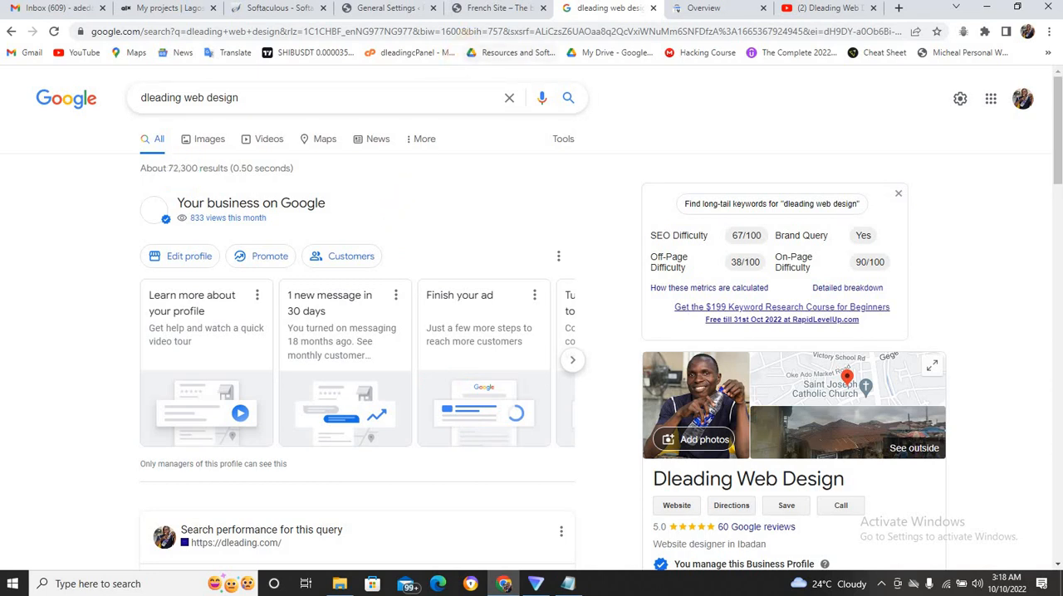
left_click(480, 10)
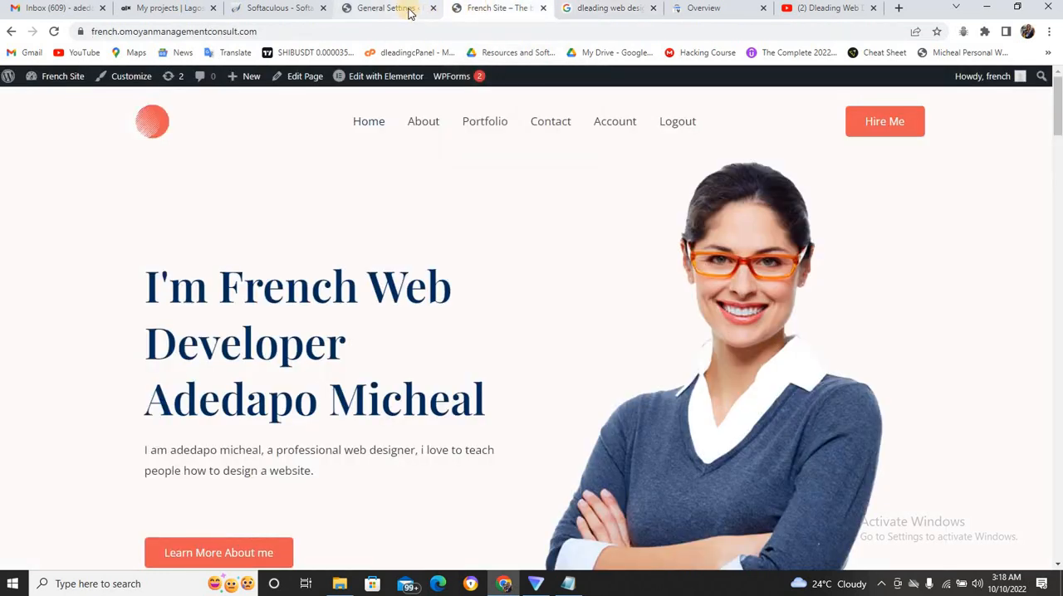
left_click(408, 12)
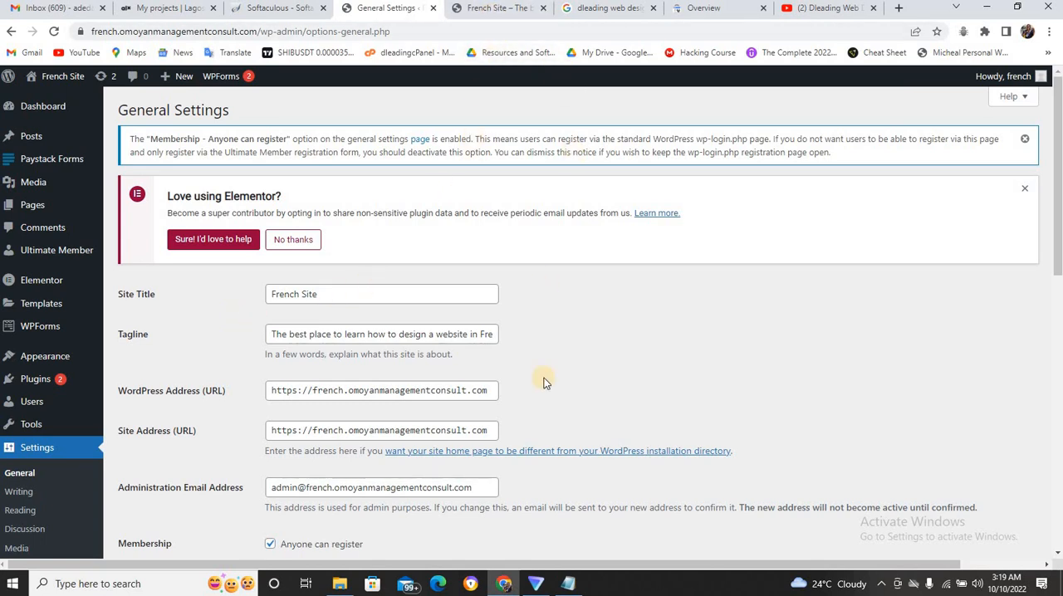
Switch to Notepad and add the example business name "Omolola kicten" on a new line below the subtraction.
left_click(573, 584)
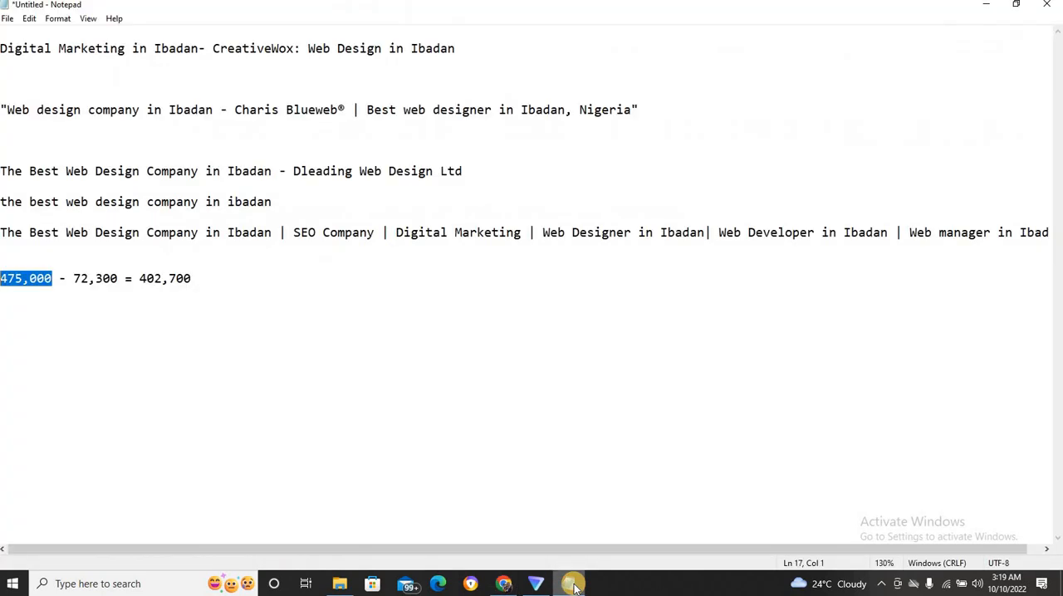
left_click(89, 279)
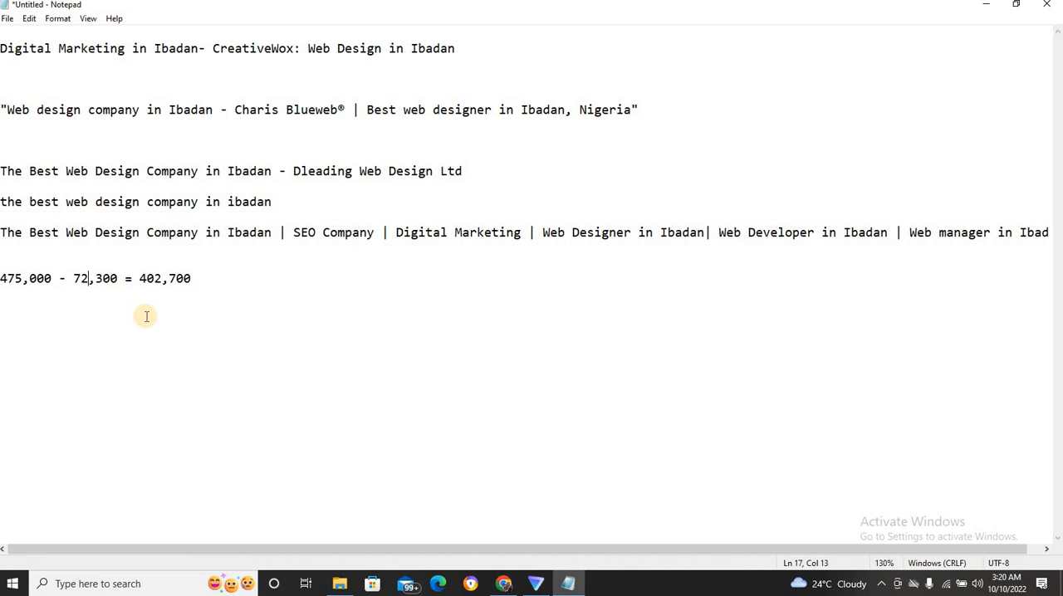
left_click(213, 273)
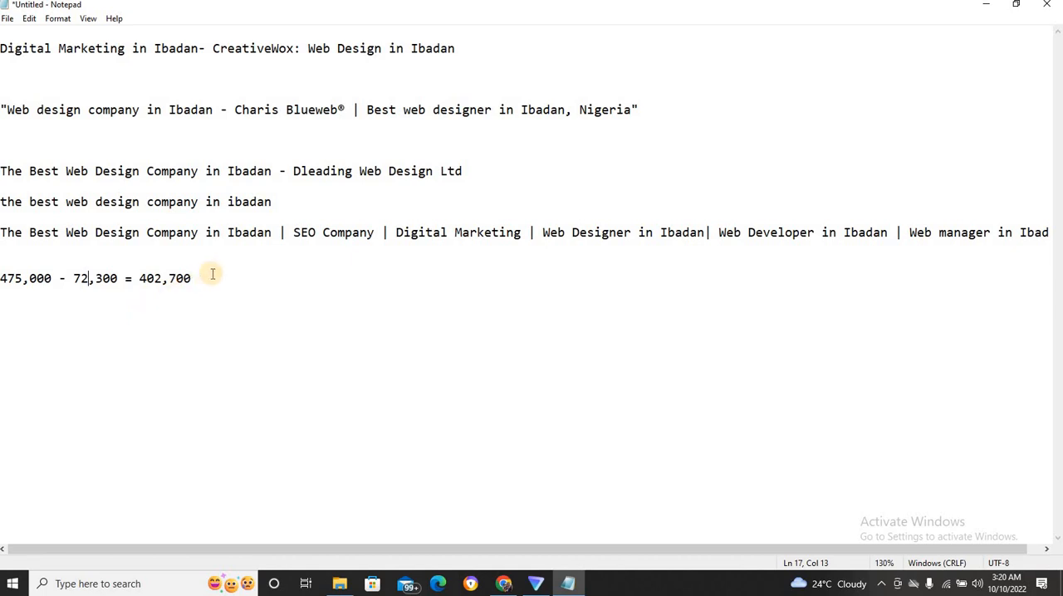
key("Return")
key("Return")
type("efwe")
key("BackSpace")
key("BackSpace")
key("BackSpace")
key("BackSpace")
type("0molola kicte")
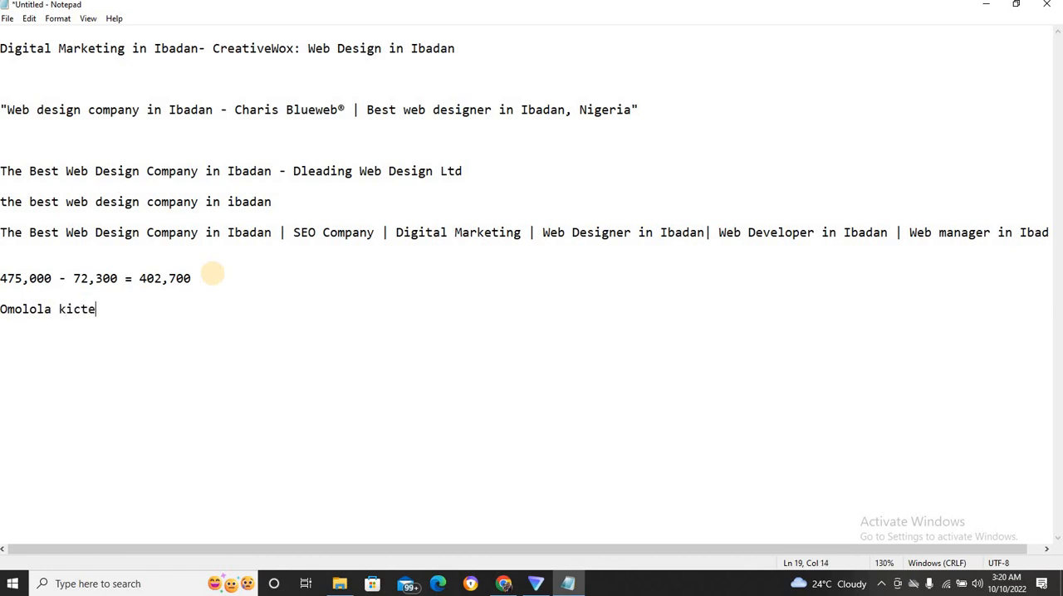
type("n")
key("BackSpace")
key("BackSpace")
key("BackSpace")
key("BackSpace")
key("BackSpace")
key("BackSpace")
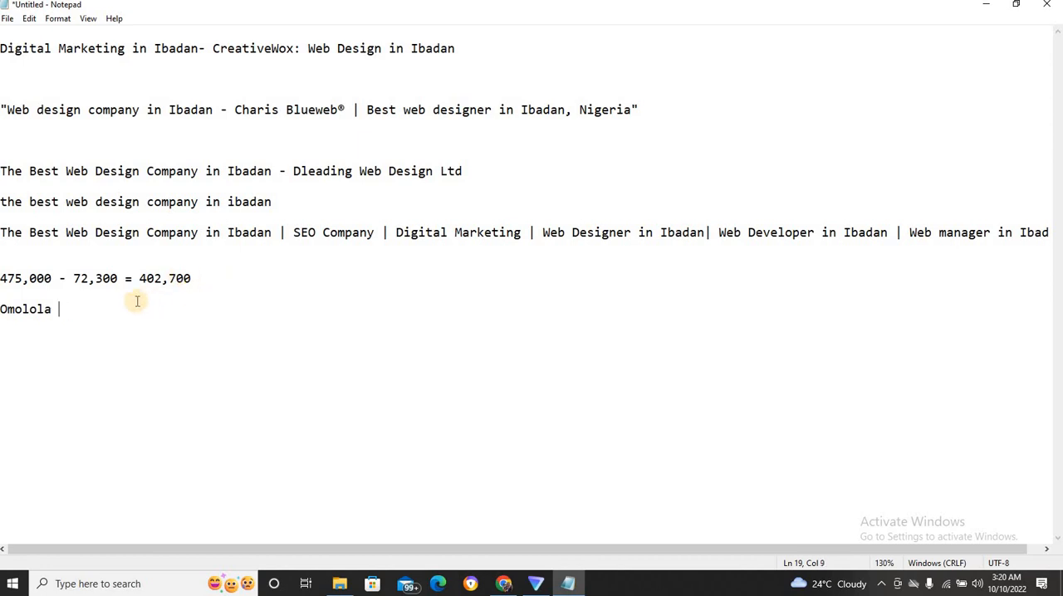
type("kicten")
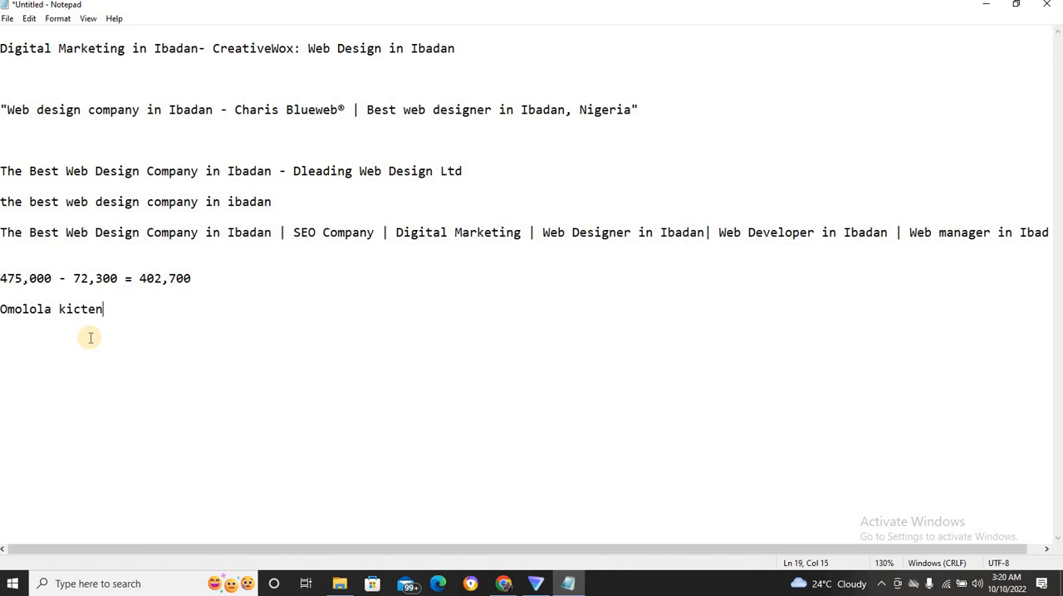
Switch to Chrome and replace the Google search for Dleading with one for "omolola kitchens".
left_click(505, 585)
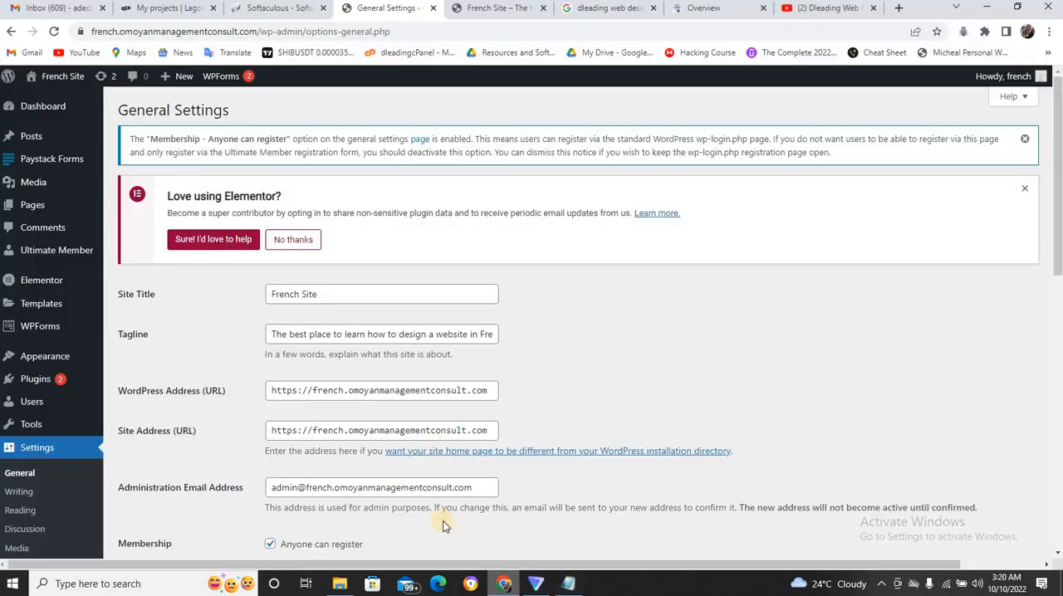
left_click(623, 10)
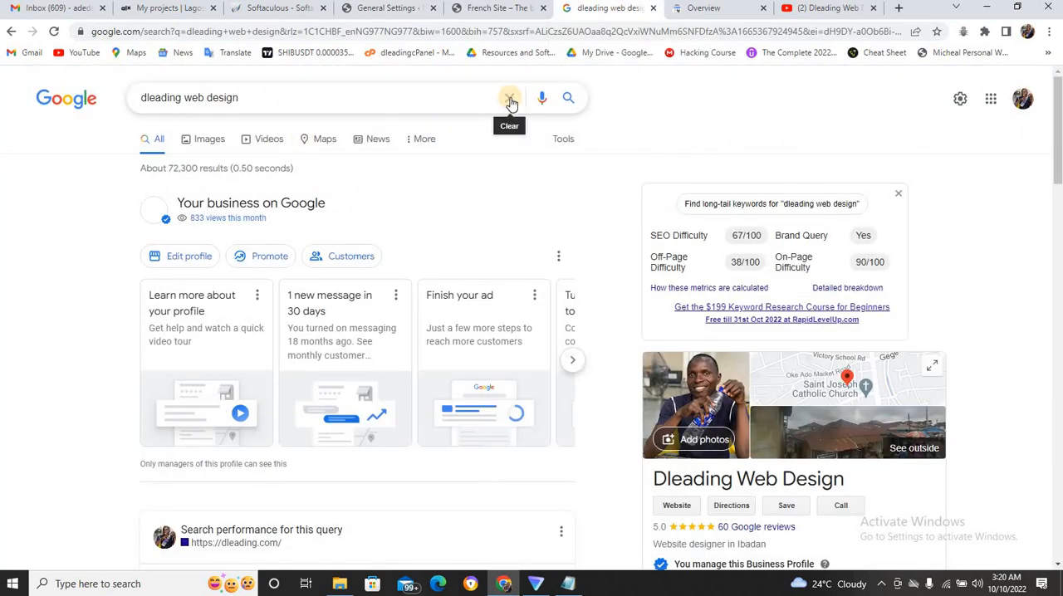
left_click(362, 97)
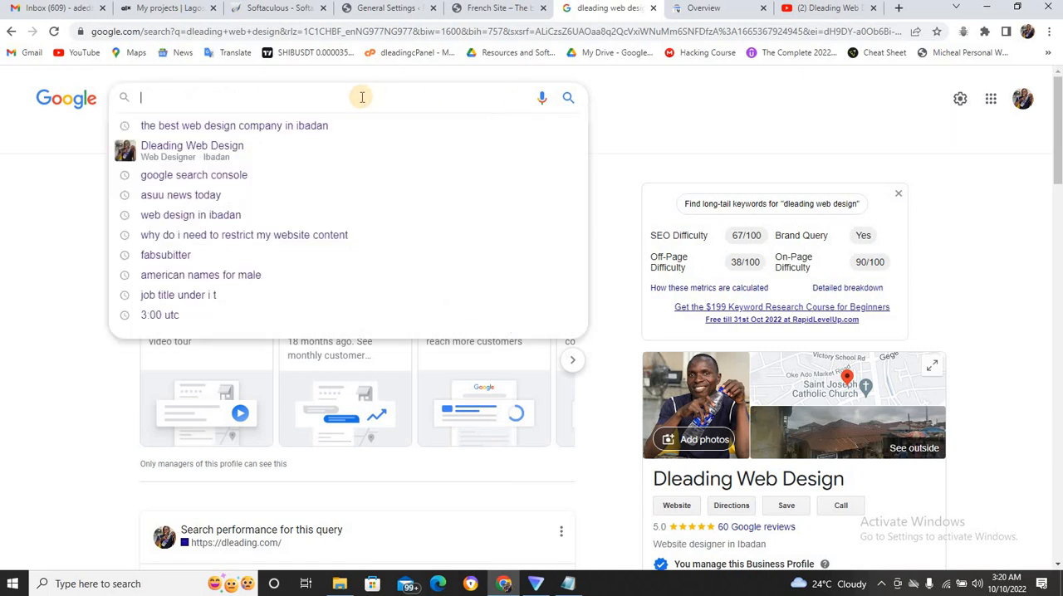
type("omolola")
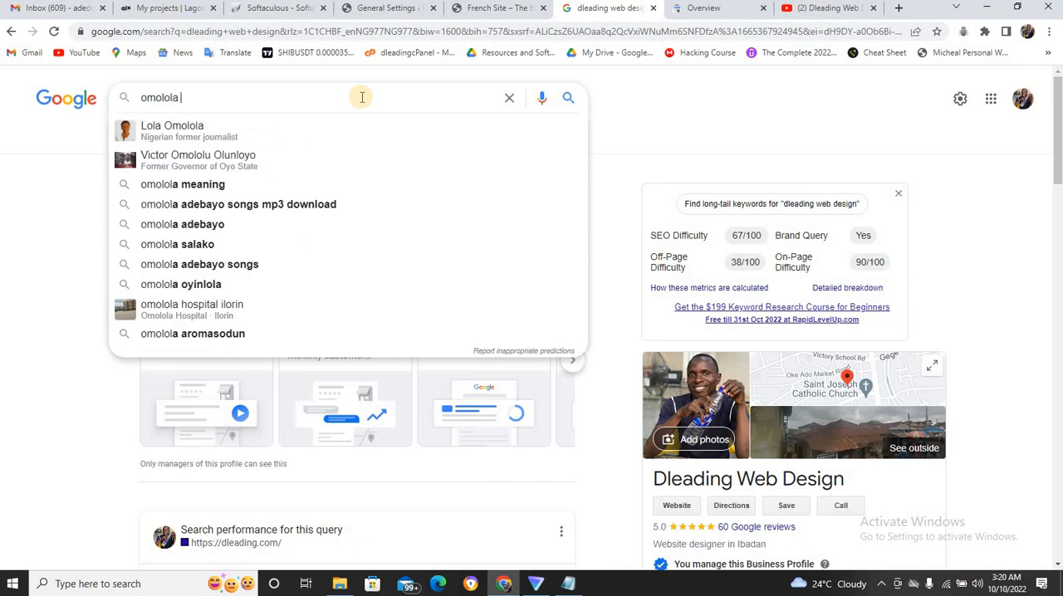
type(" kic")
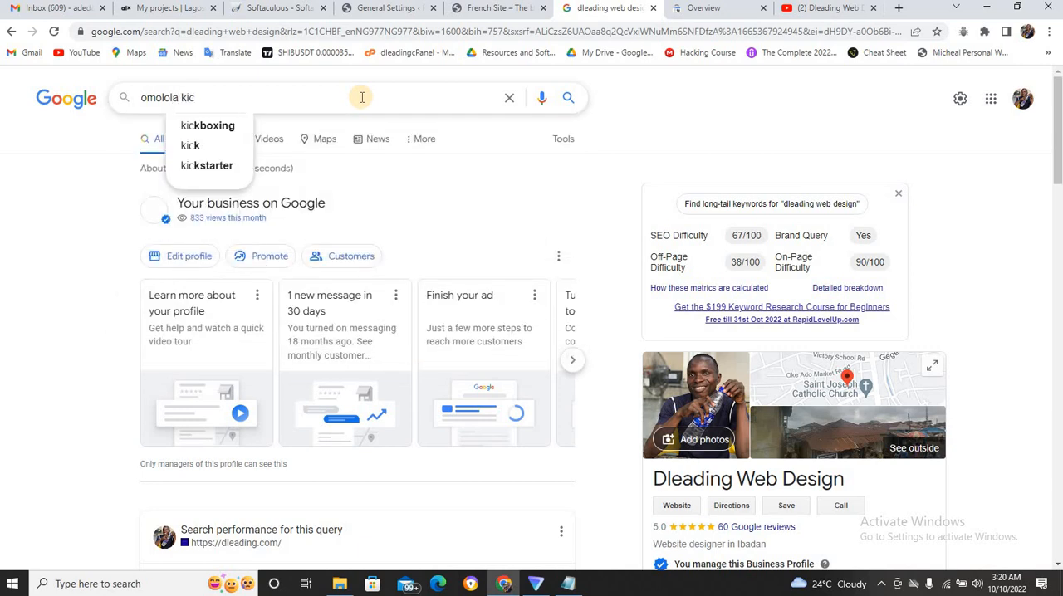
key("BackSpace")
type("t")
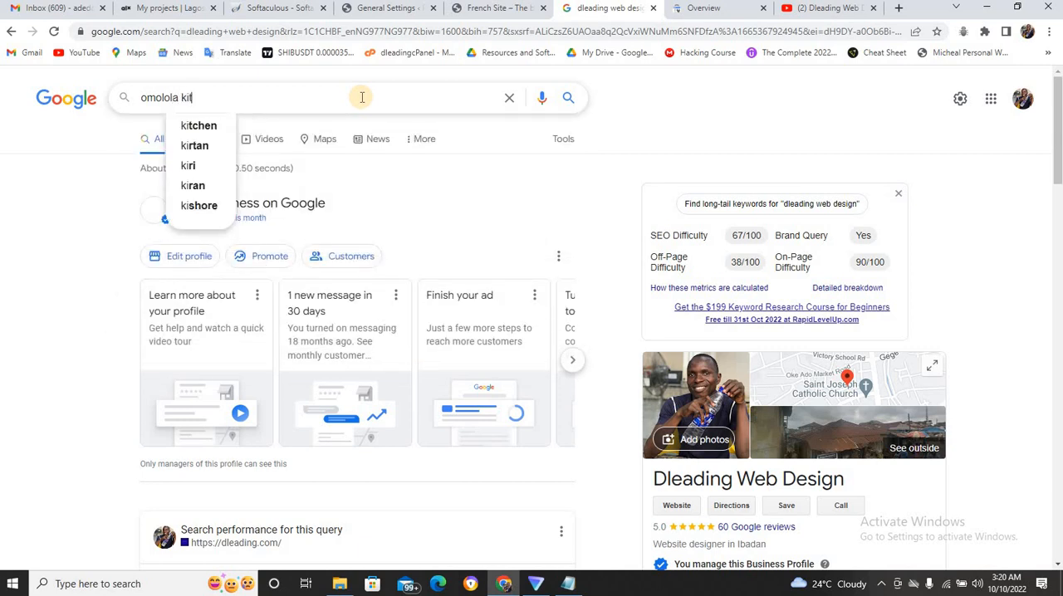
type("chen")
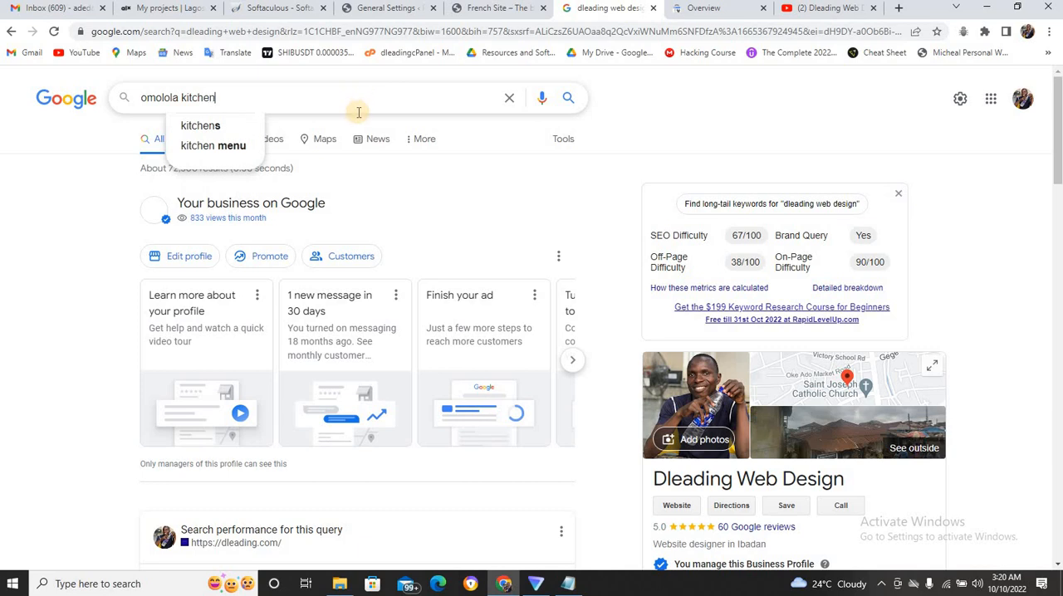
left_click(230, 134)
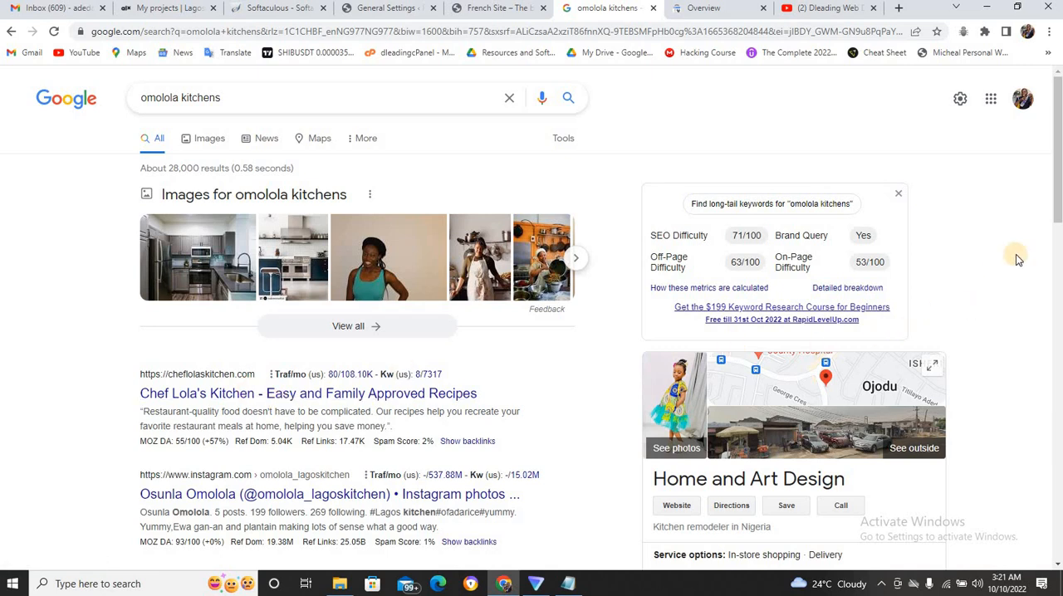
Open the Chef Lola's Kitchen result from cheflolaskitchen.com in a new browser tab.
left_click_drag(1057, 194, 1058, 235)
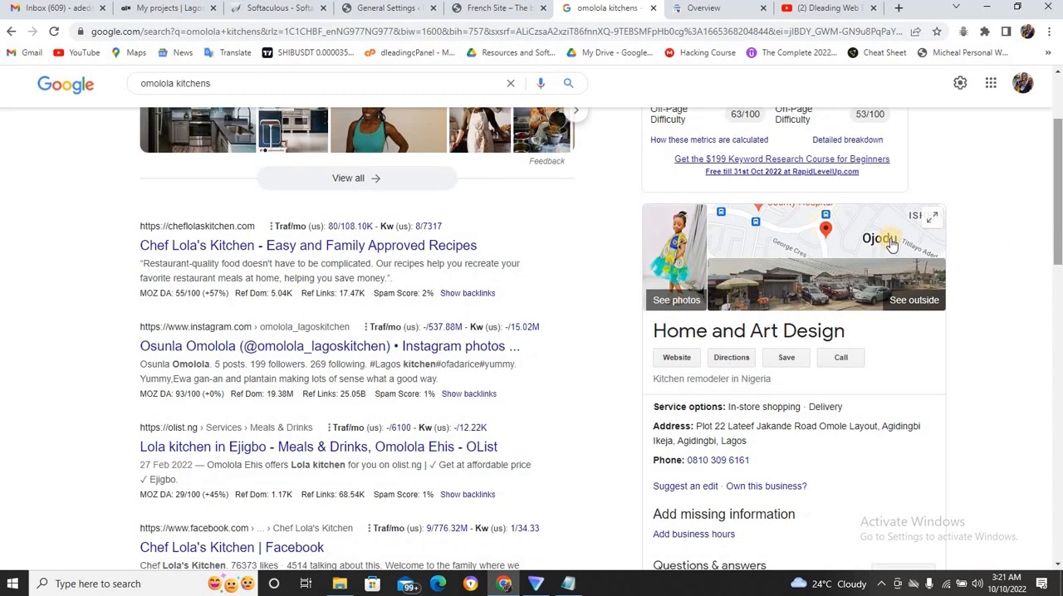
right_click(403, 250)
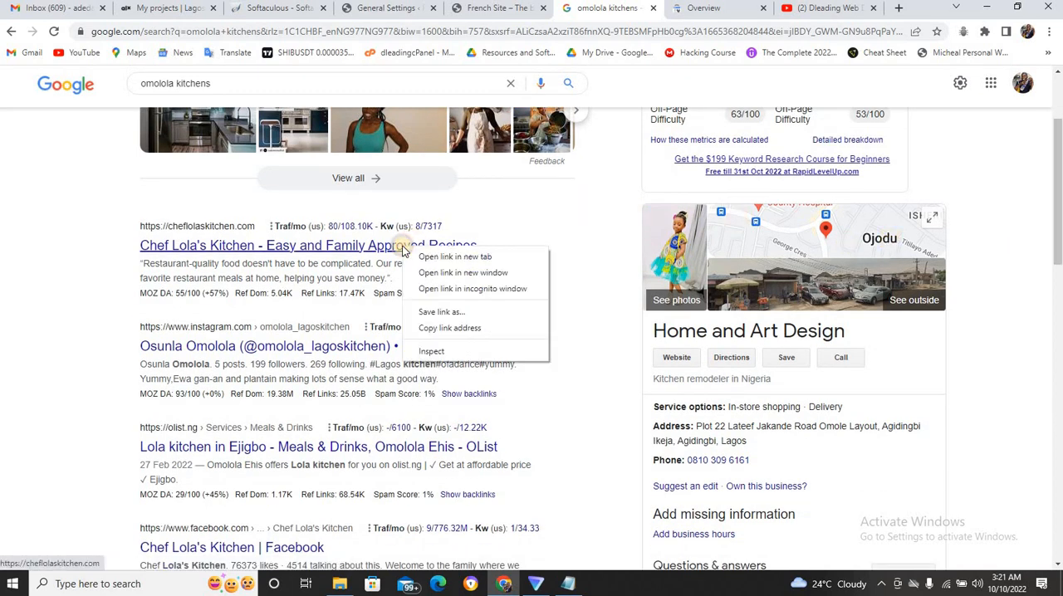
left_click(422, 259)
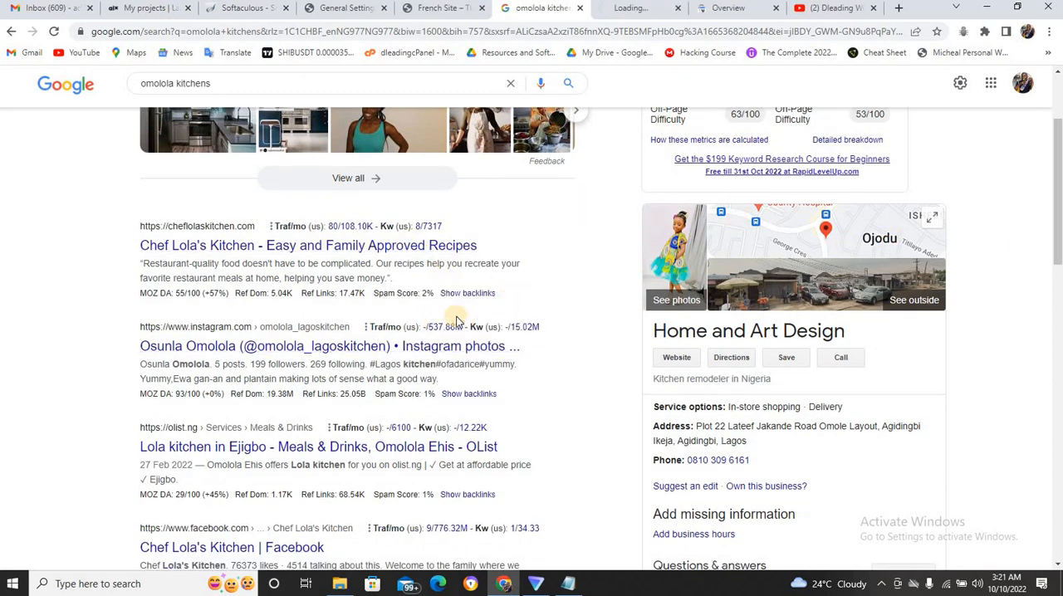
mouse_move(438, 332)
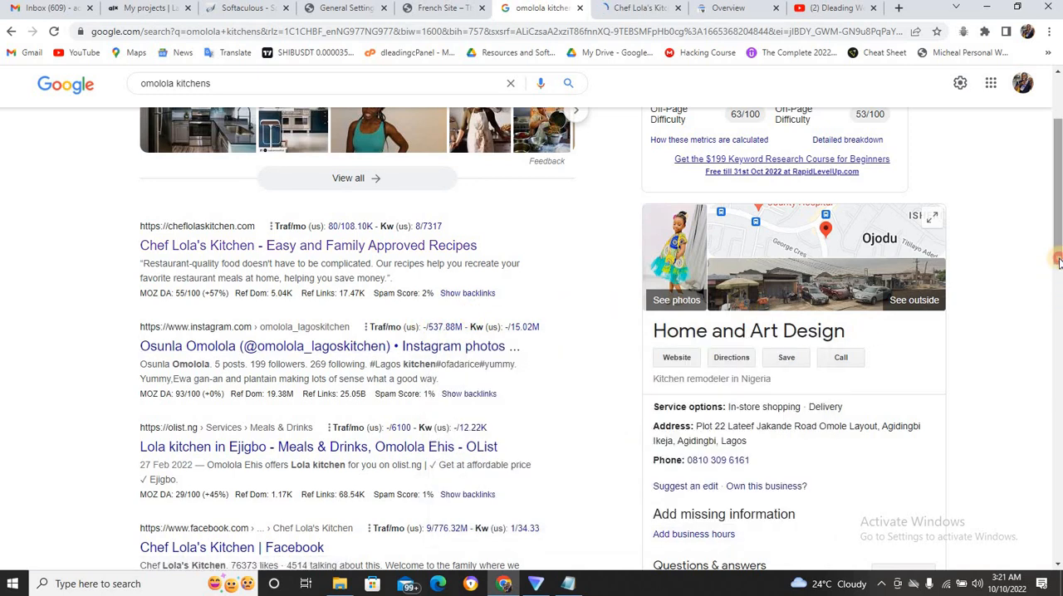
Look through the competitor listings in the Google results for "omolola kitchens".
scroll(1060, 262, "down", 3)
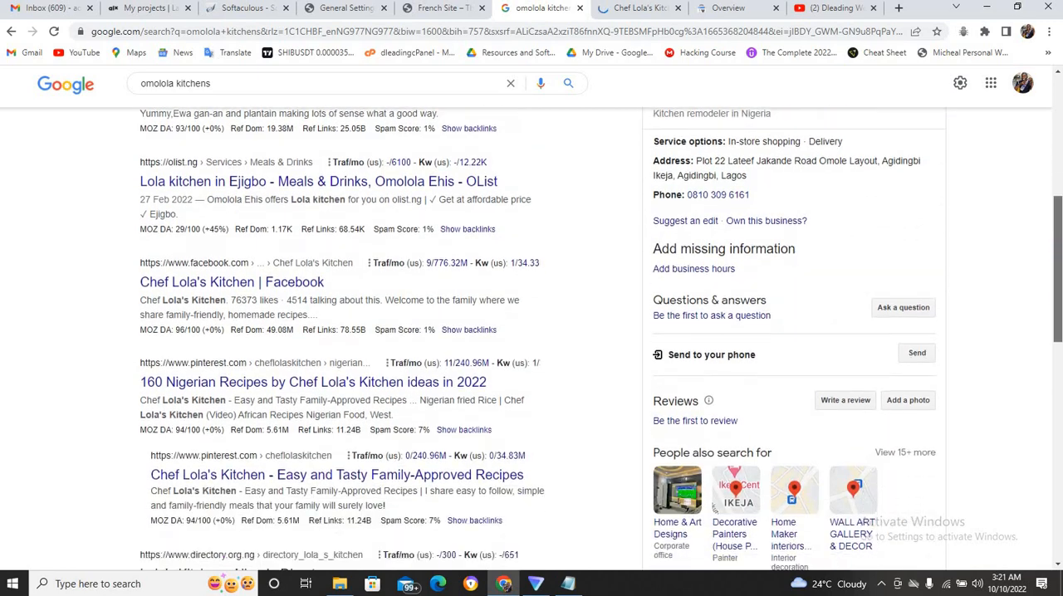
scroll(532, 338, "down", 5)
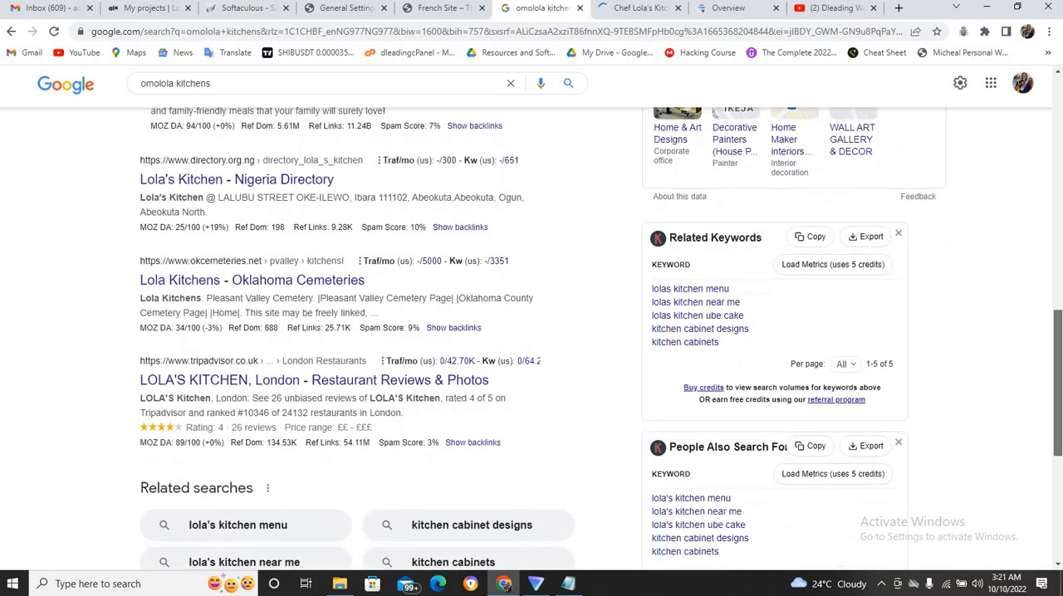
scroll(1055, 332, "up", 5)
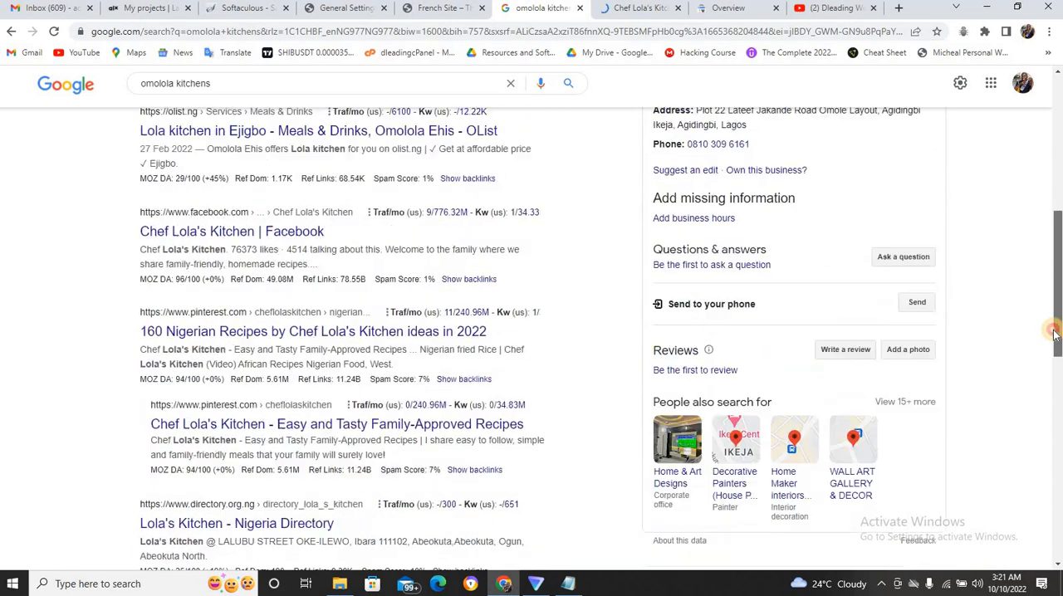
scroll(1055, 332, "up", 5)
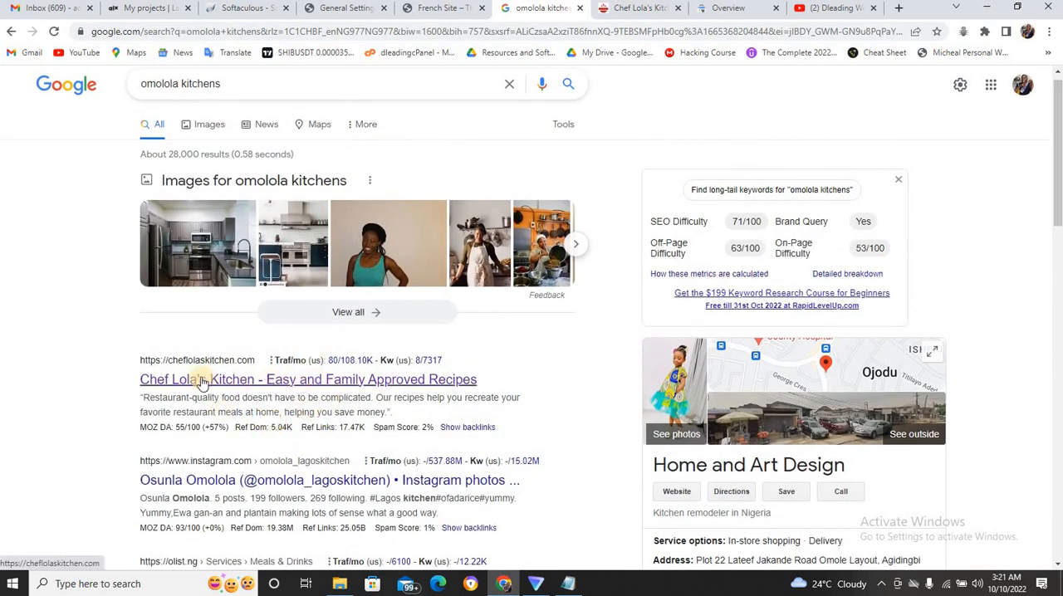
Inspect the Chef Lola's Kitchen home page with the developer tools and show its accessibility details.
left_click(627, 15)
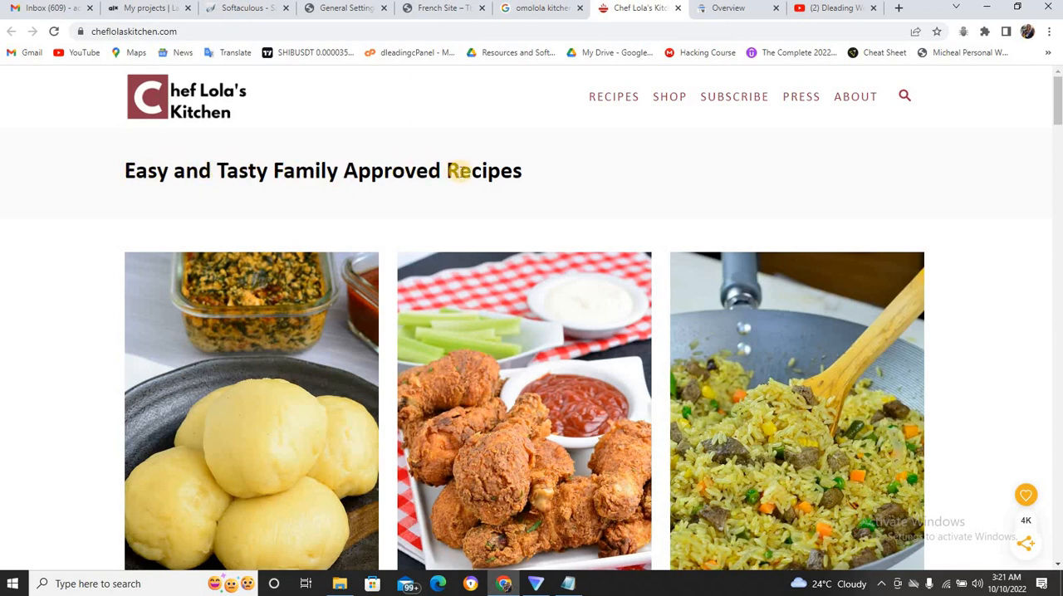
right_click(478, 158)
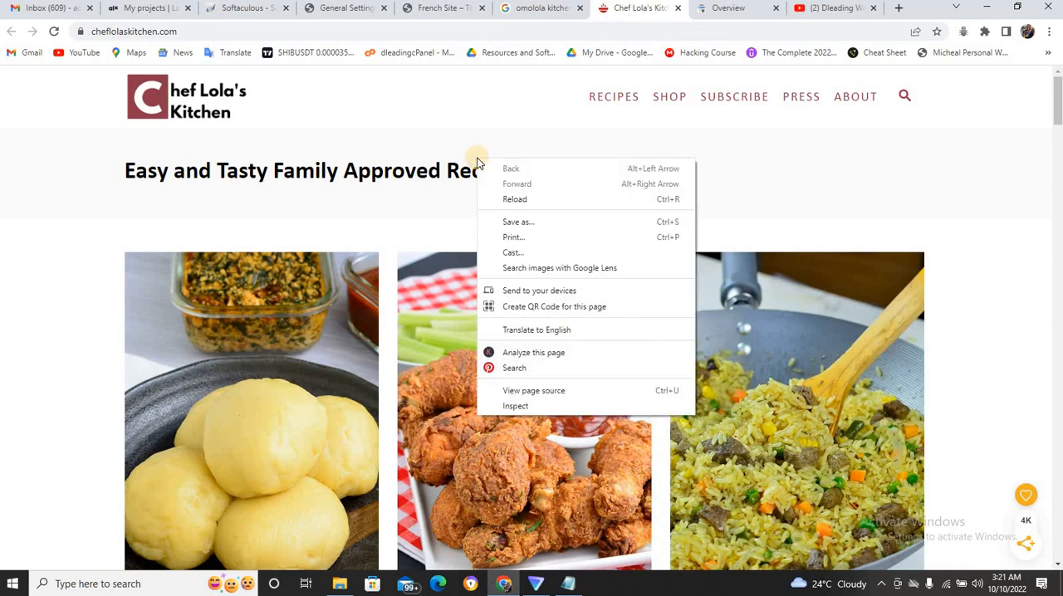
right_click(437, 109)
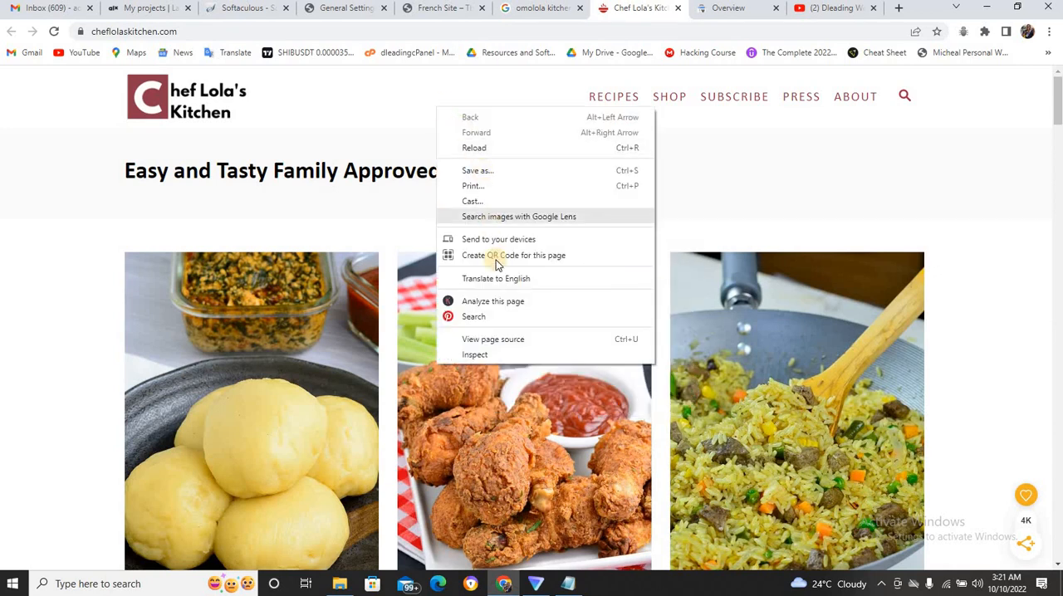
left_click(489, 355)
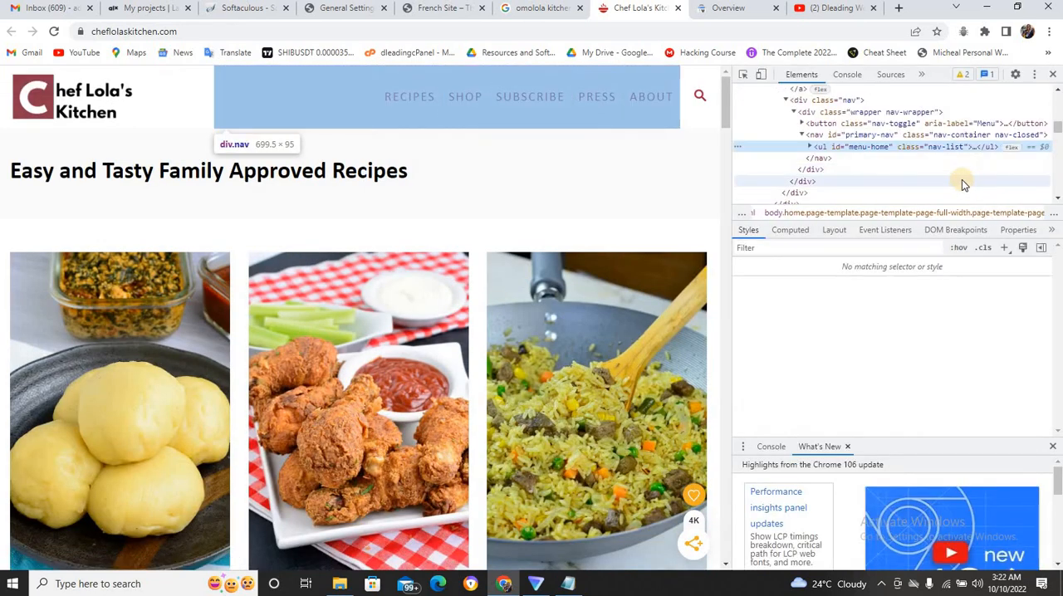
left_click(1051, 232)
left_click(1021, 249)
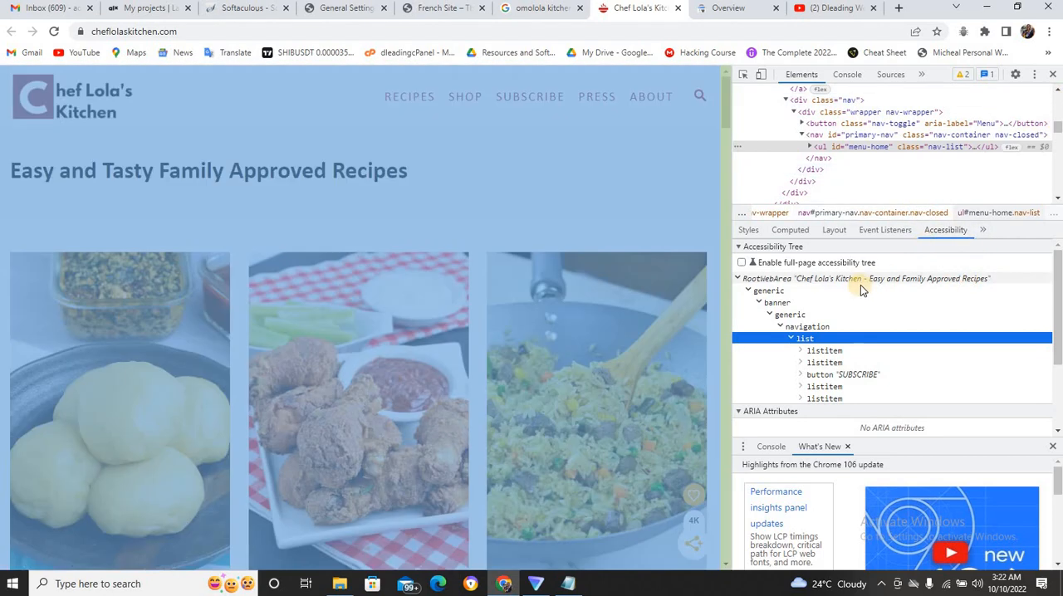
Copy the page's RootWebArea title from the accessibility tree into Notepad below "Omolola kicten", and close the developer tools back in Chrome.
left_click(861, 280)
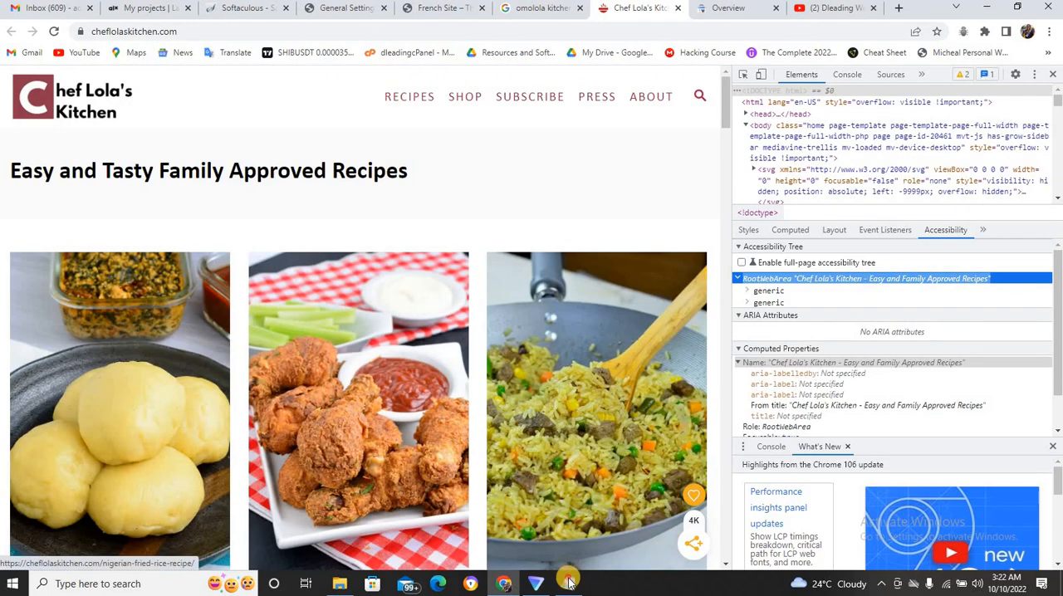
left_click(569, 584)
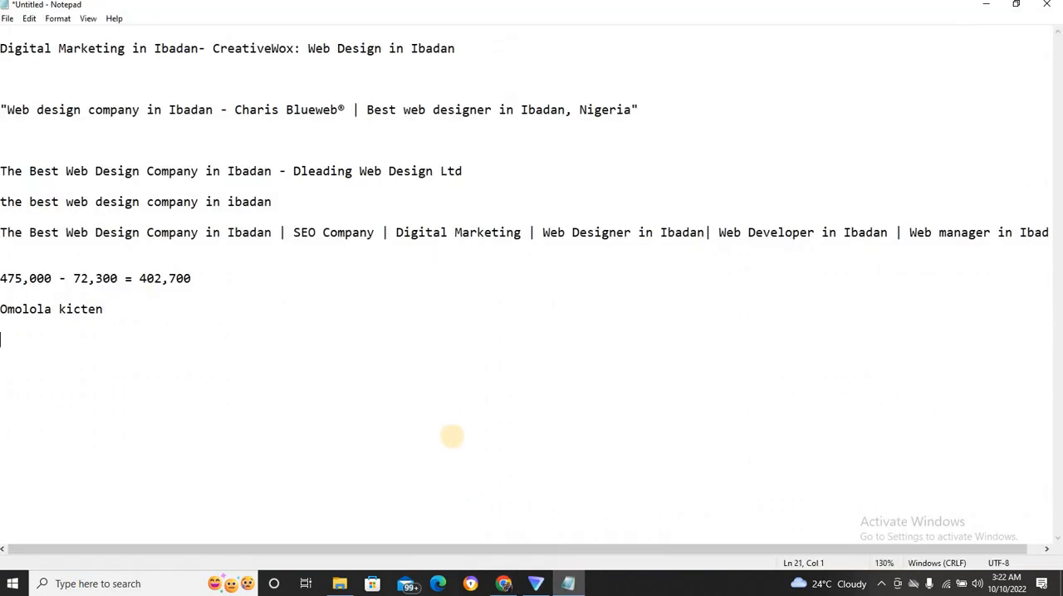
type("RootWebArea \"Chef Lola's Kitchen - Easy and Family Approved Recipes\"")
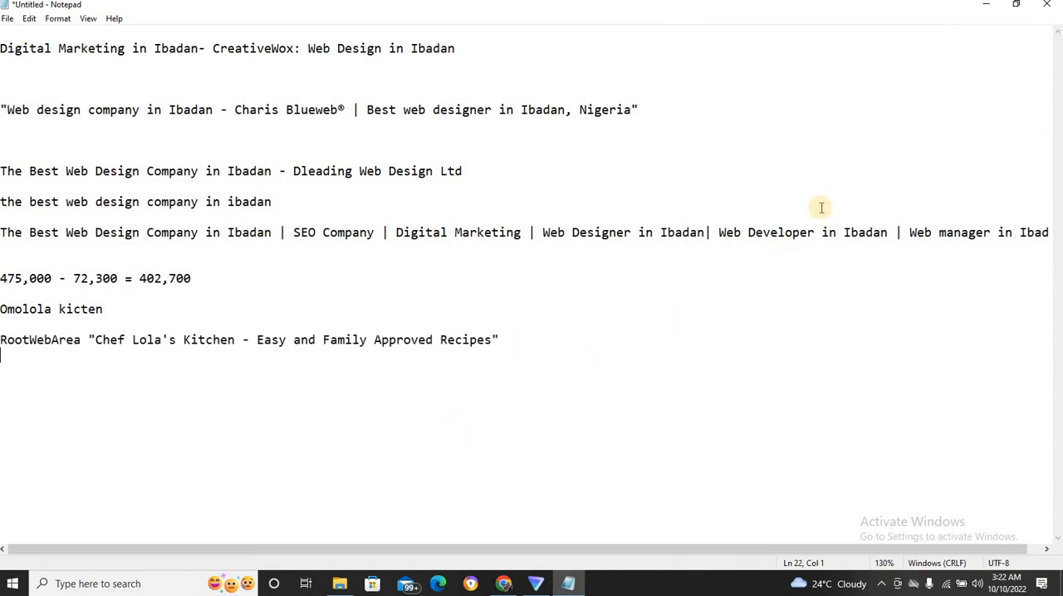
left_click(981, 10)
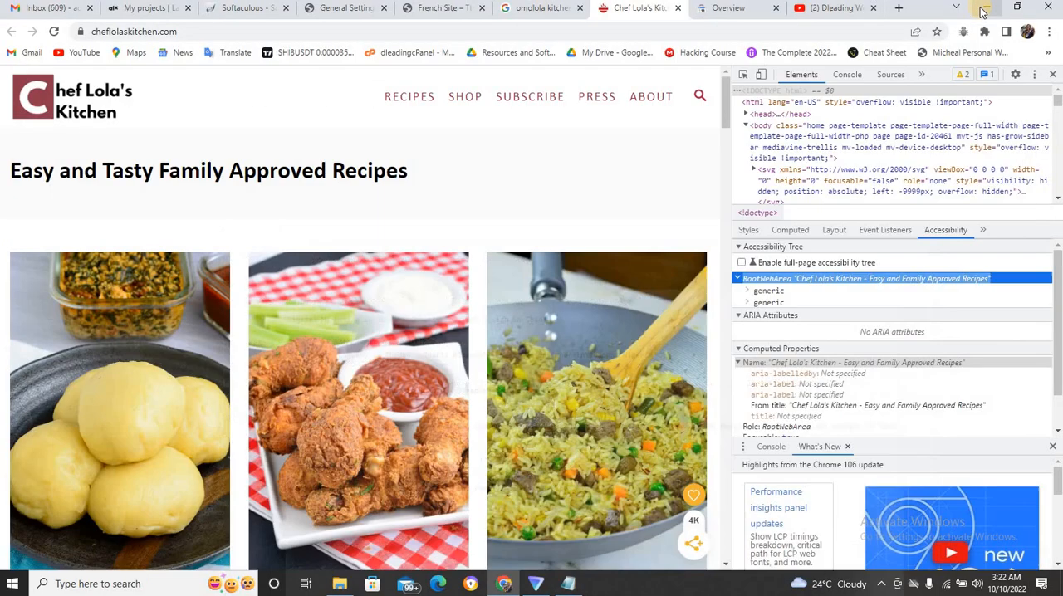
left_click(1053, 75)
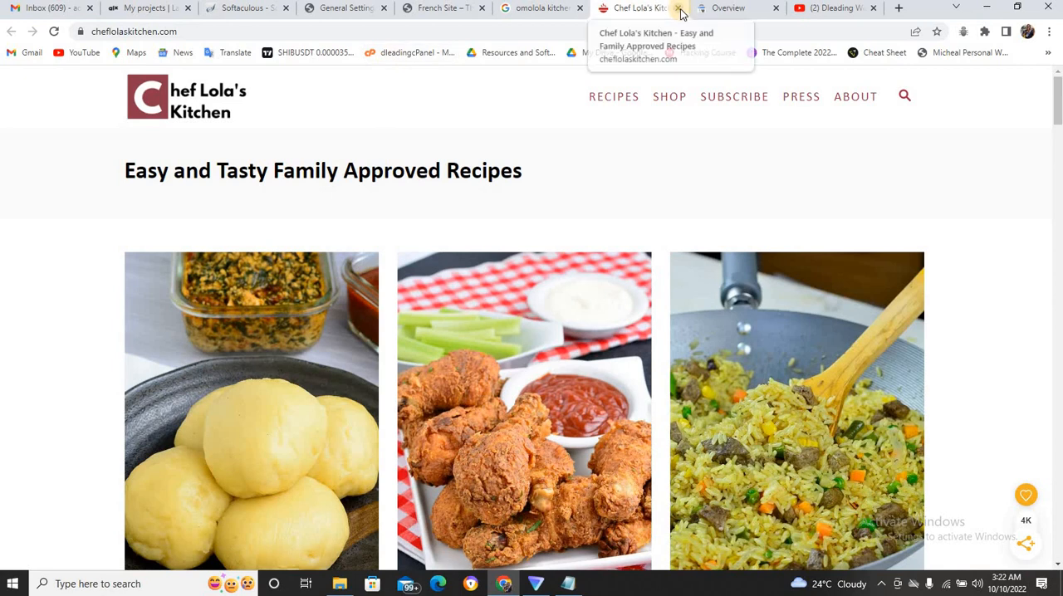
Look through the Chef Lola's Kitchen home page down to its footer and open the About page from the owner's introduction.
left_click(536, 11)
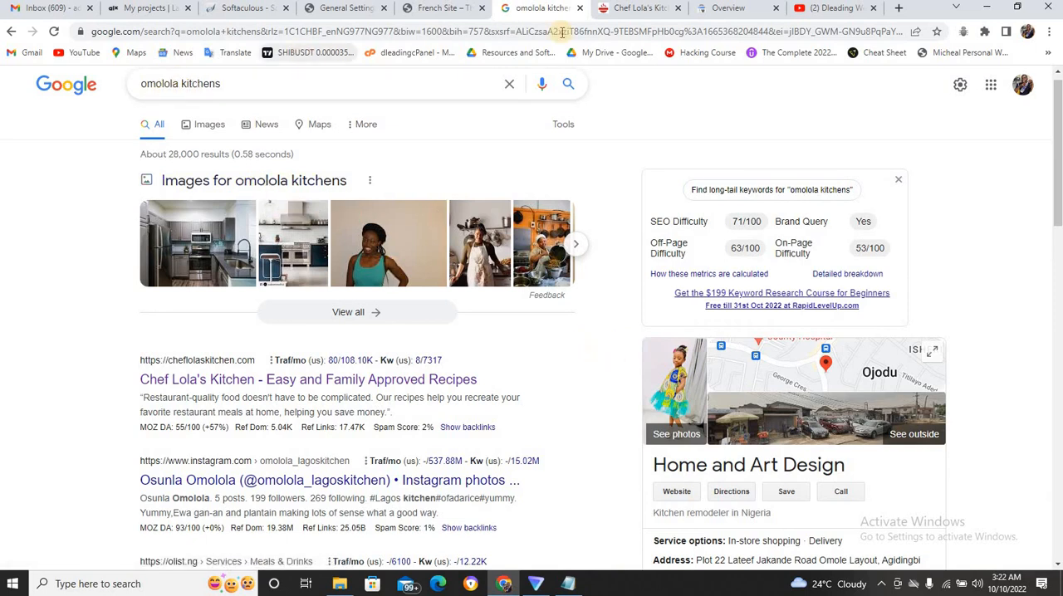
left_click(631, 10)
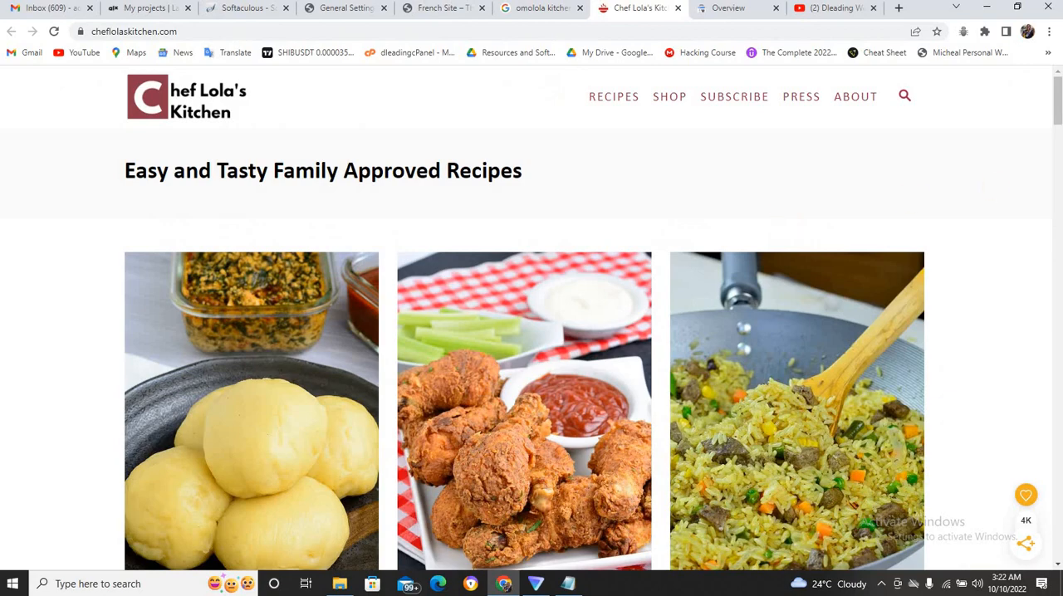
scroll(1058, 76, "down", 7)
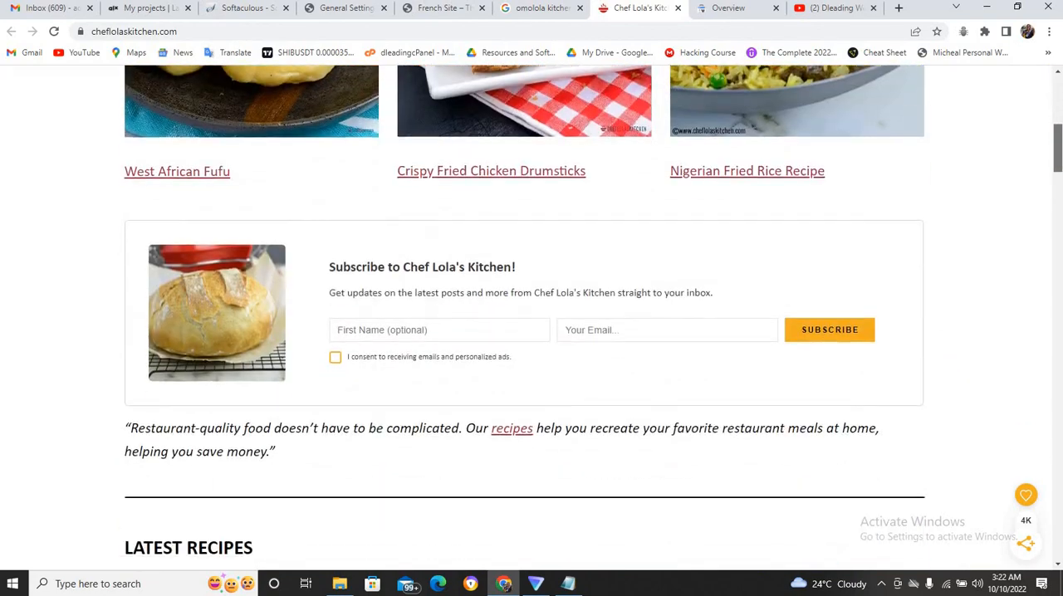
scroll(532, 318, "down", 15)
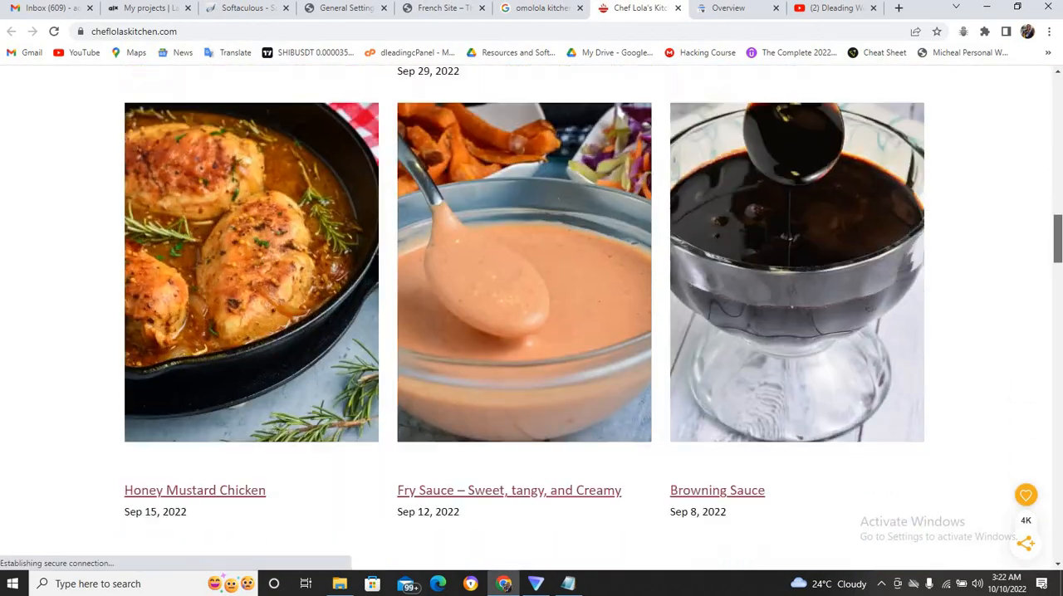
scroll(532, 319, "down", 18)
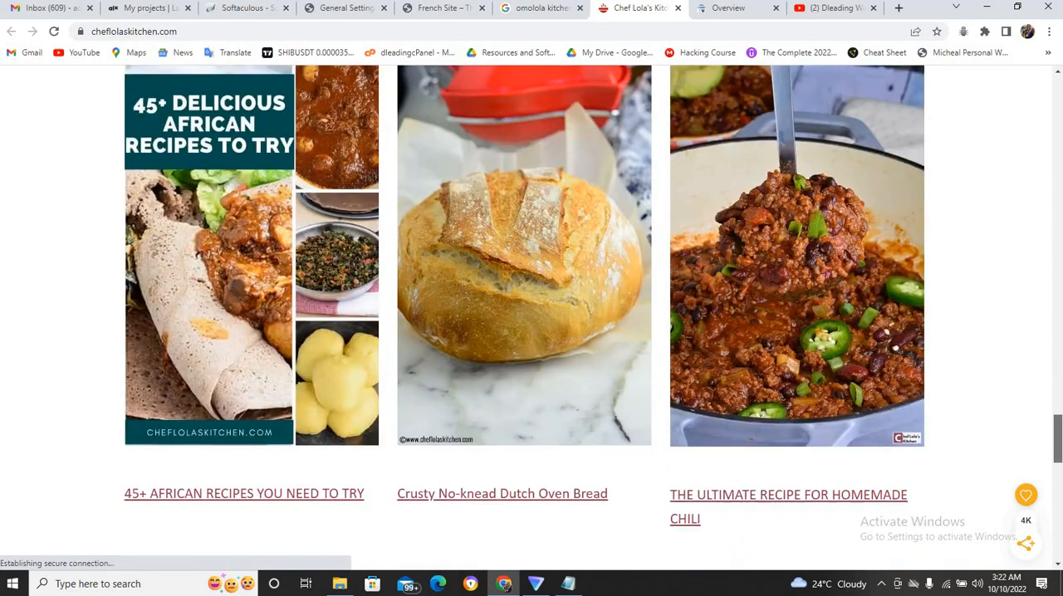
scroll(532, 319, "down", 10)
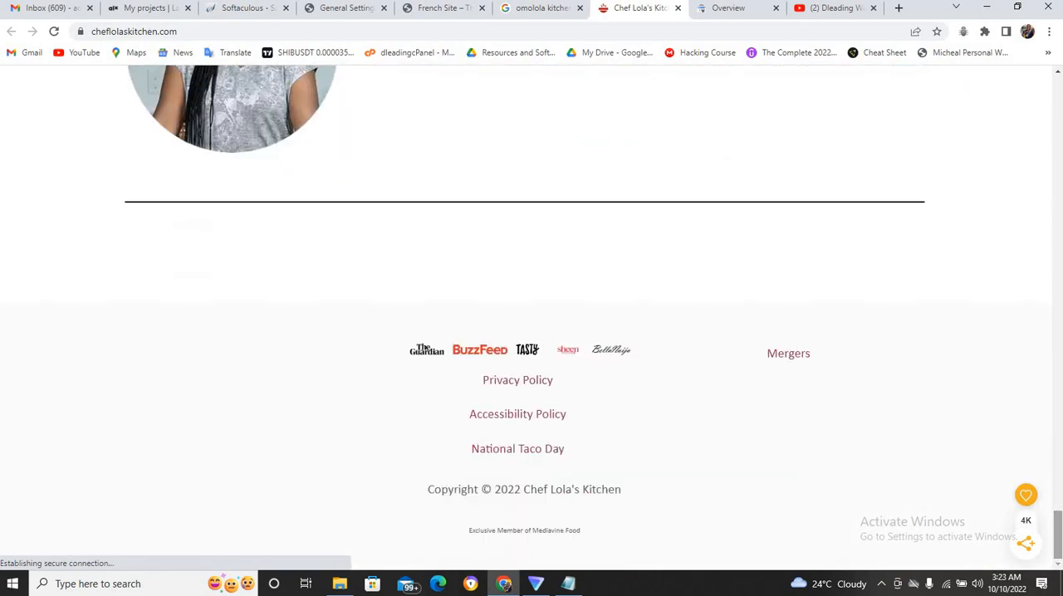
mouse_move(1059, 520)
left_mouse_down()
mouse_move(1058, 478)
mouse_move(1059, 505)
left_mouse_up()
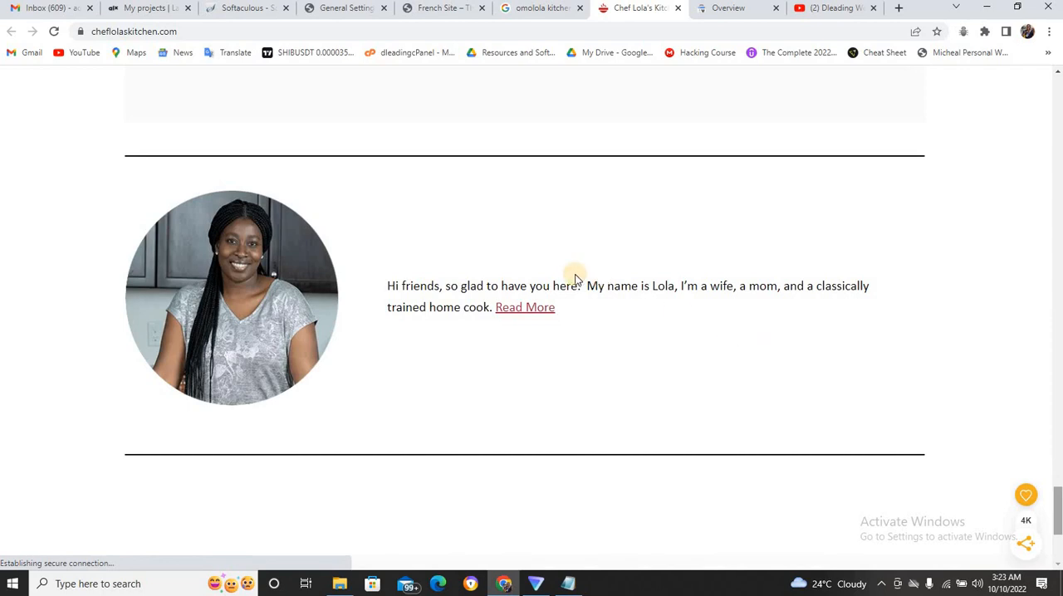
left_click(533, 313)
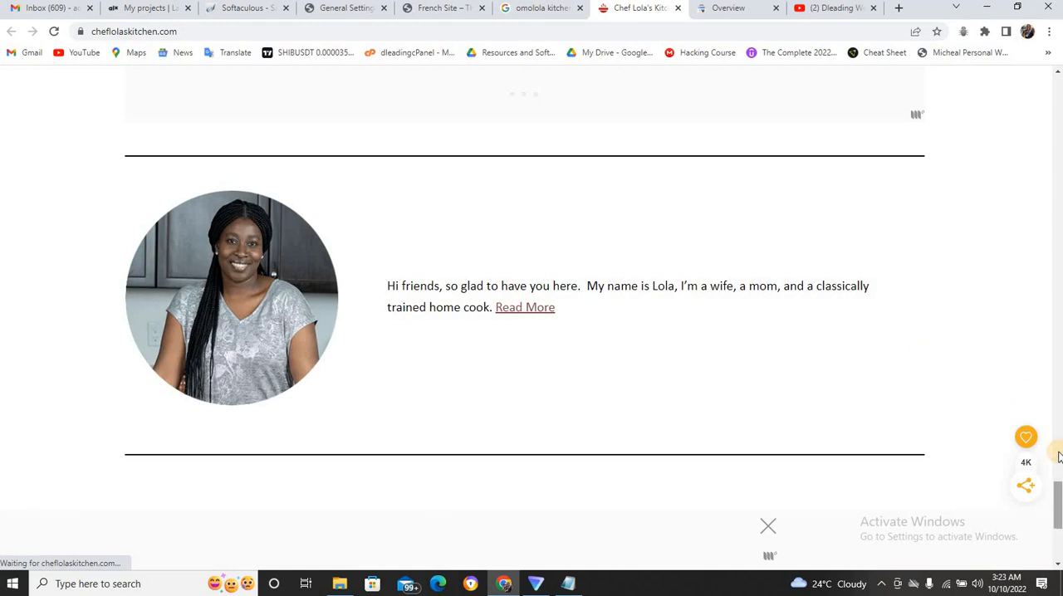
left_click(1058, 455)
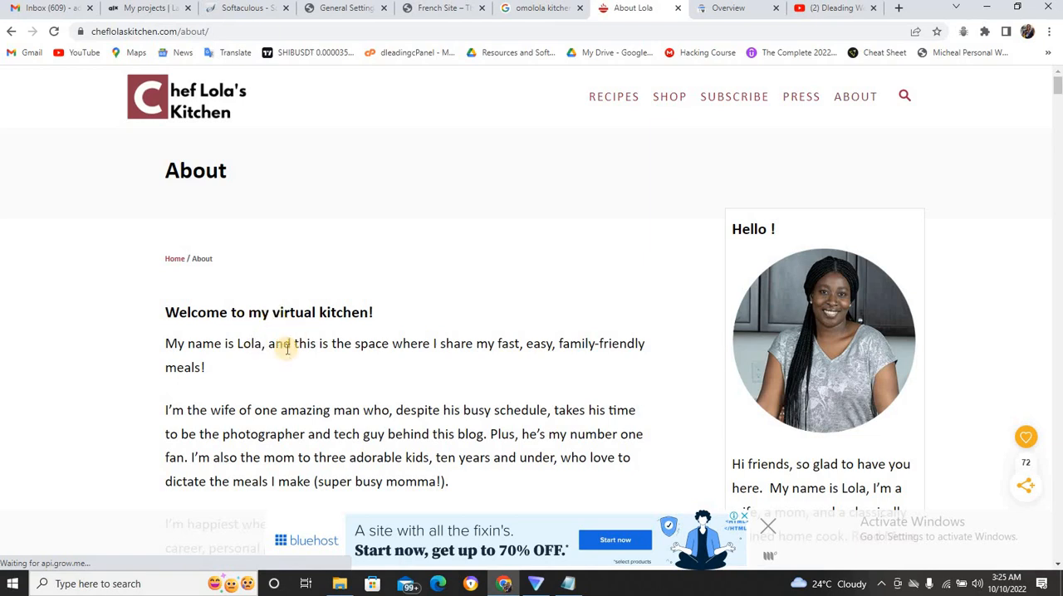
Replace the Google search for "omolola kitchens" with one for "The best kitchens in lagos".
left_click(528, 10)
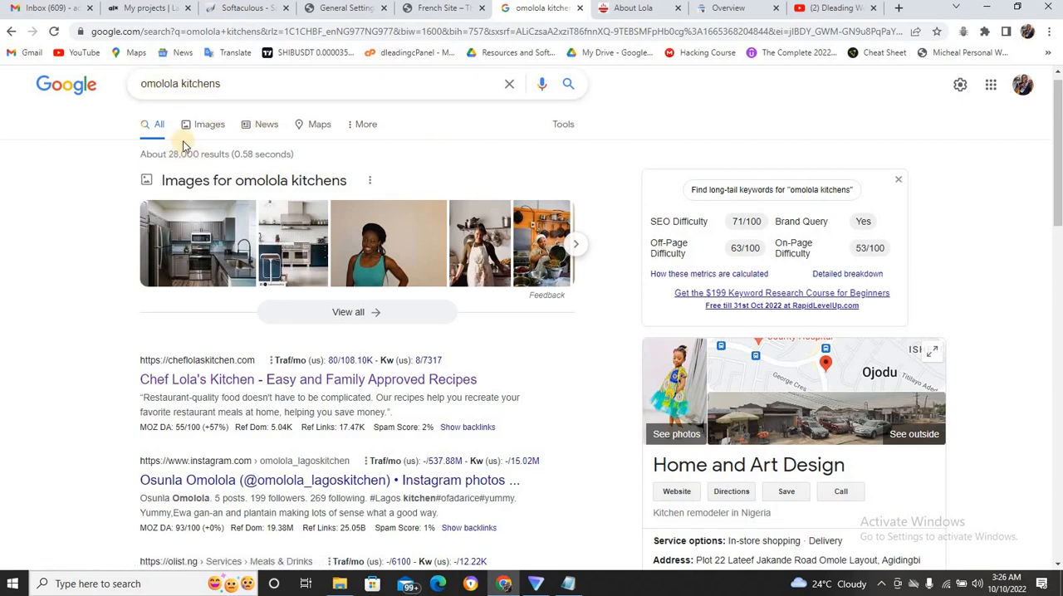
double_click(154, 84)
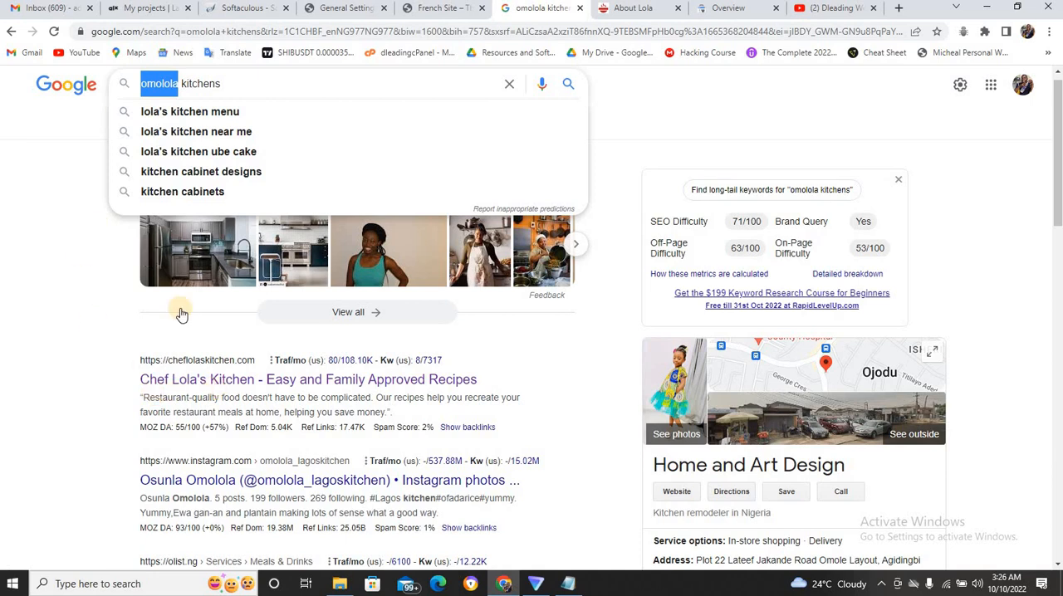
left_click(69, 235)
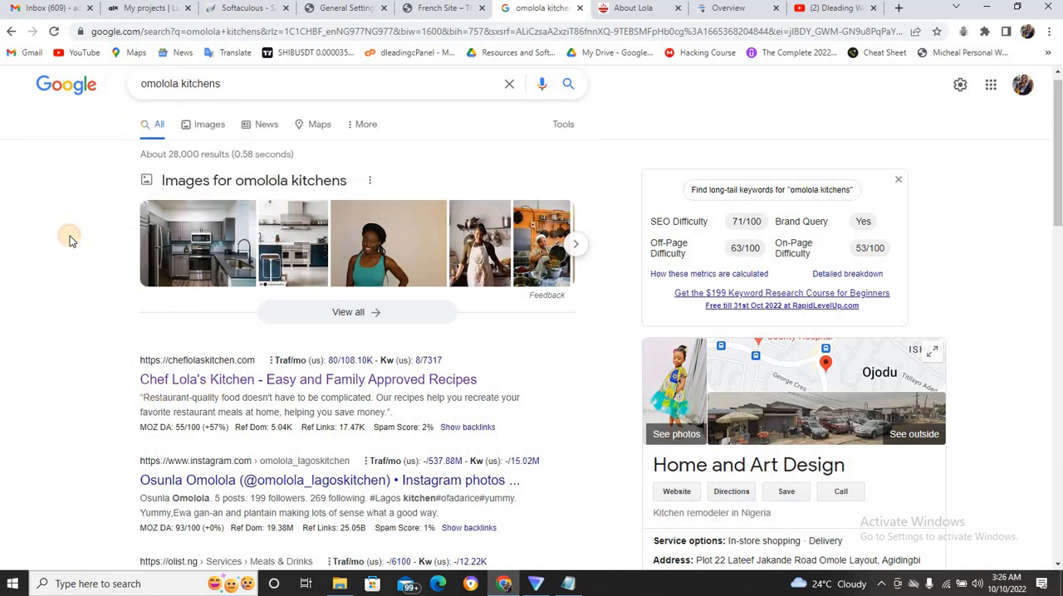
double_click(168, 83)
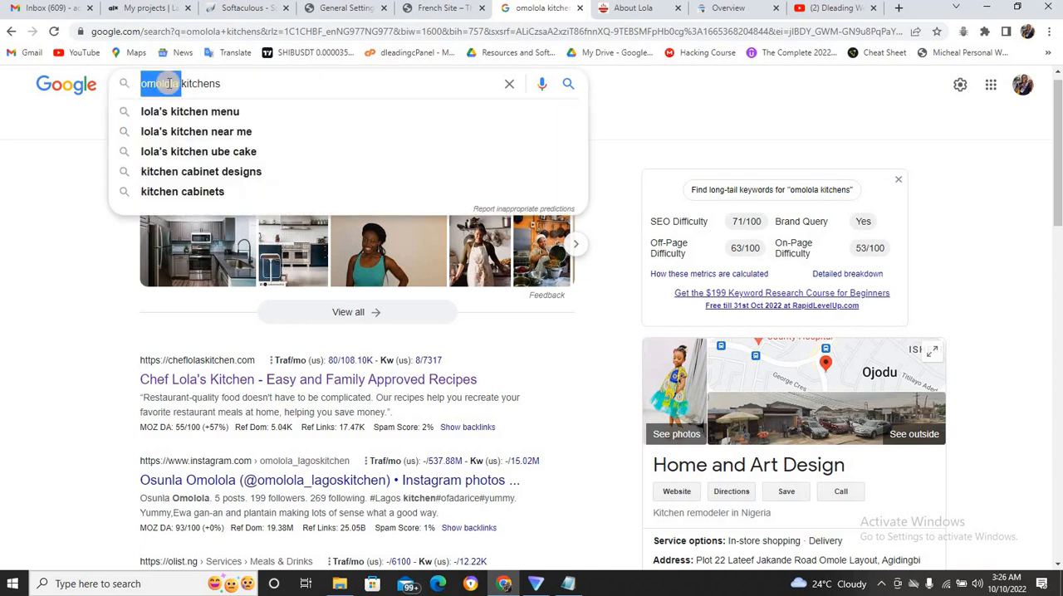
type("The ")
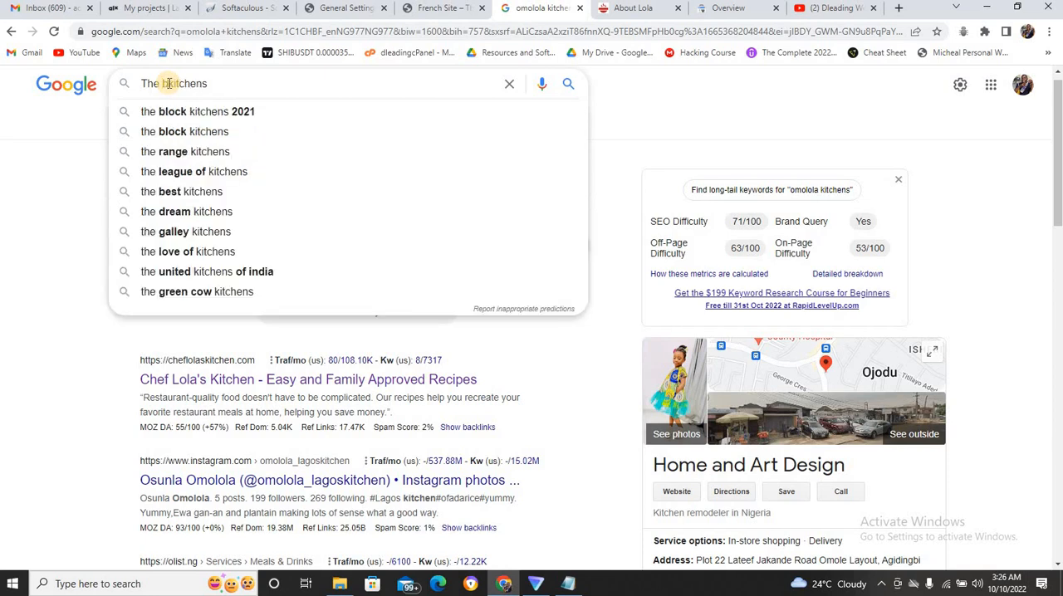
type("best")
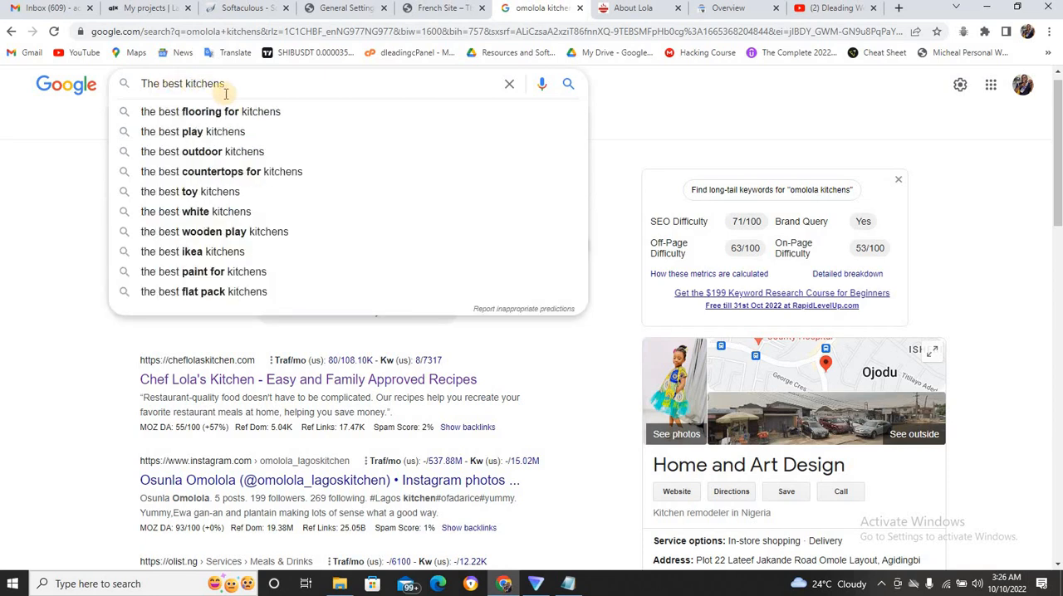
left_click(238, 87)
type("in")
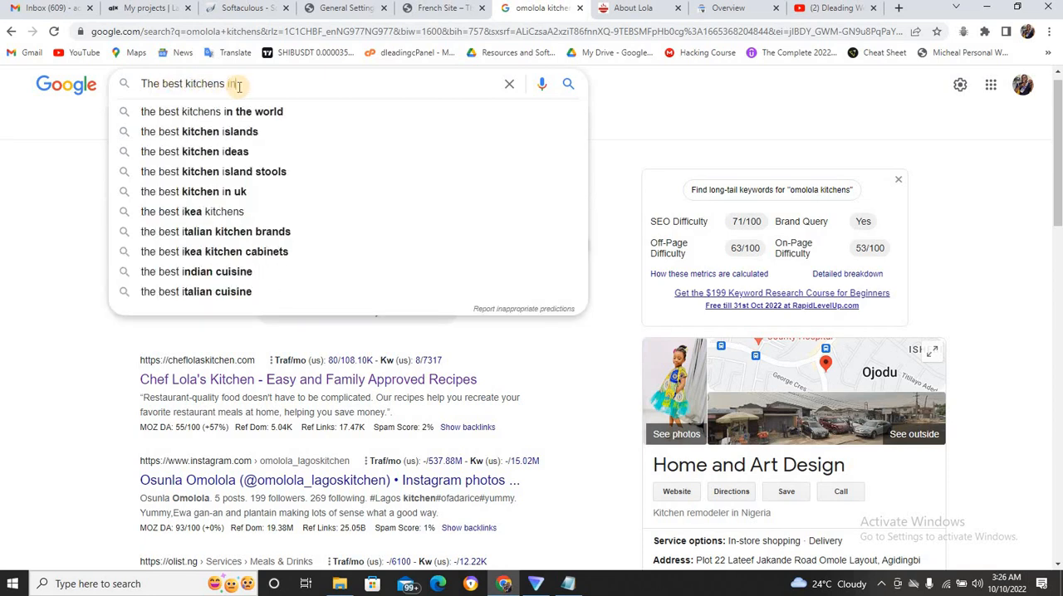
type(" lagos")
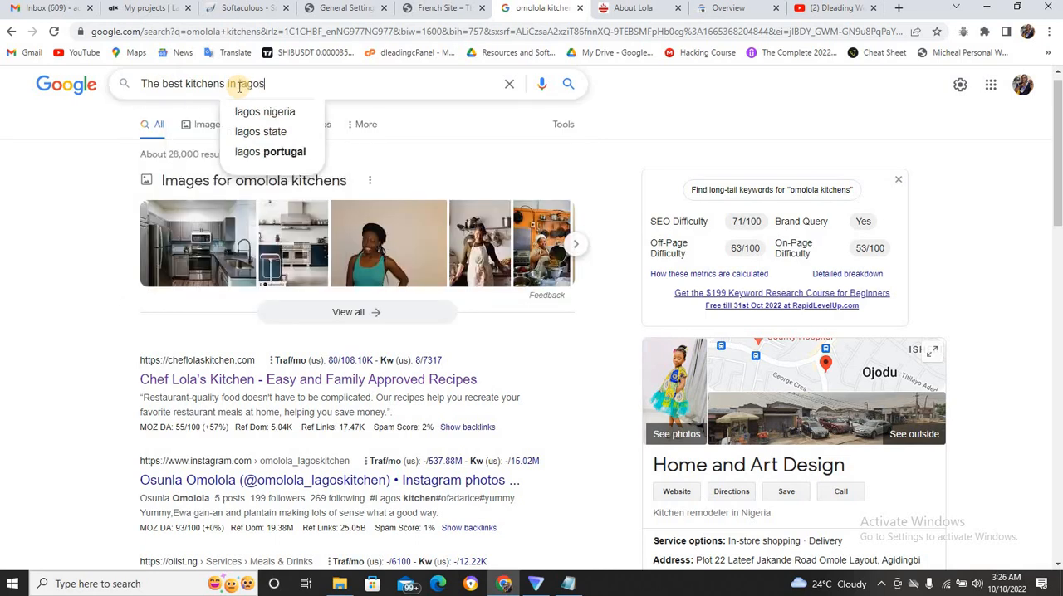
key("Return")
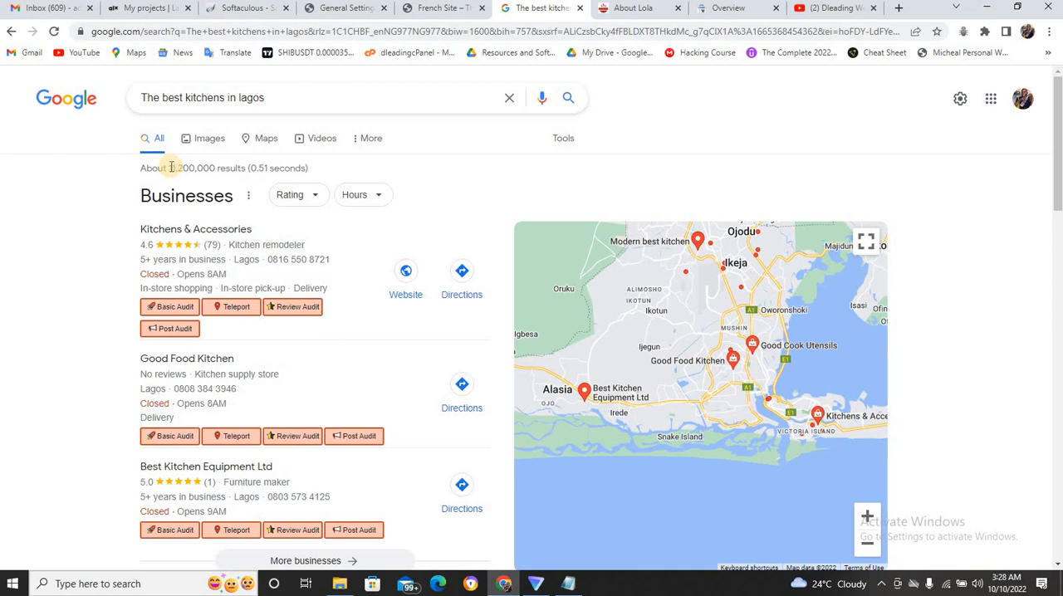
Copy the Google result count 11,200,000 into Notepad on a new line below the RootWebArea title.
left_click_drag(171, 167, 215, 164)
key("ctrl+c")
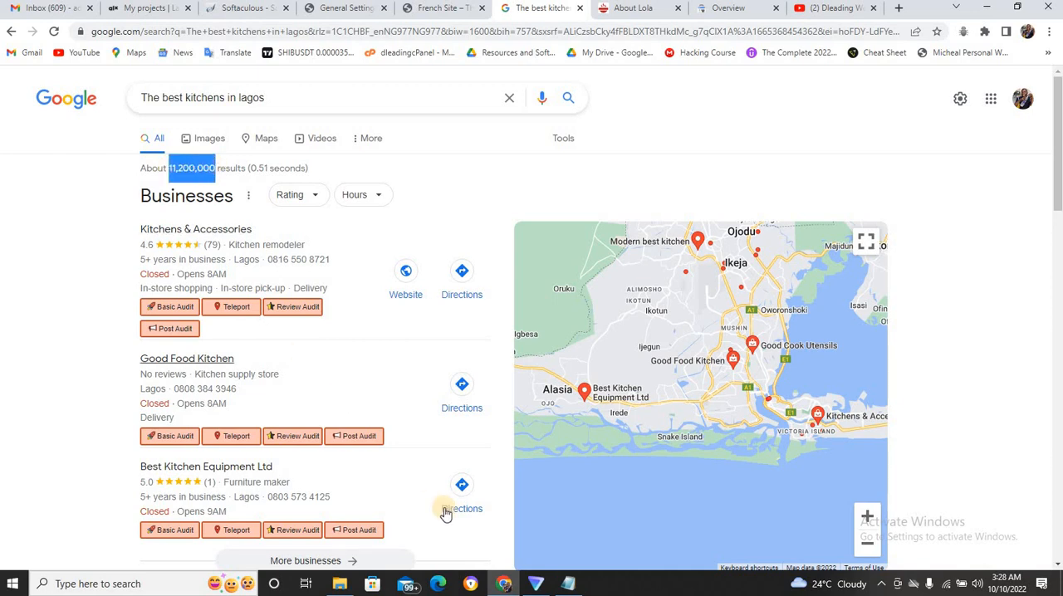
left_click(572, 586)
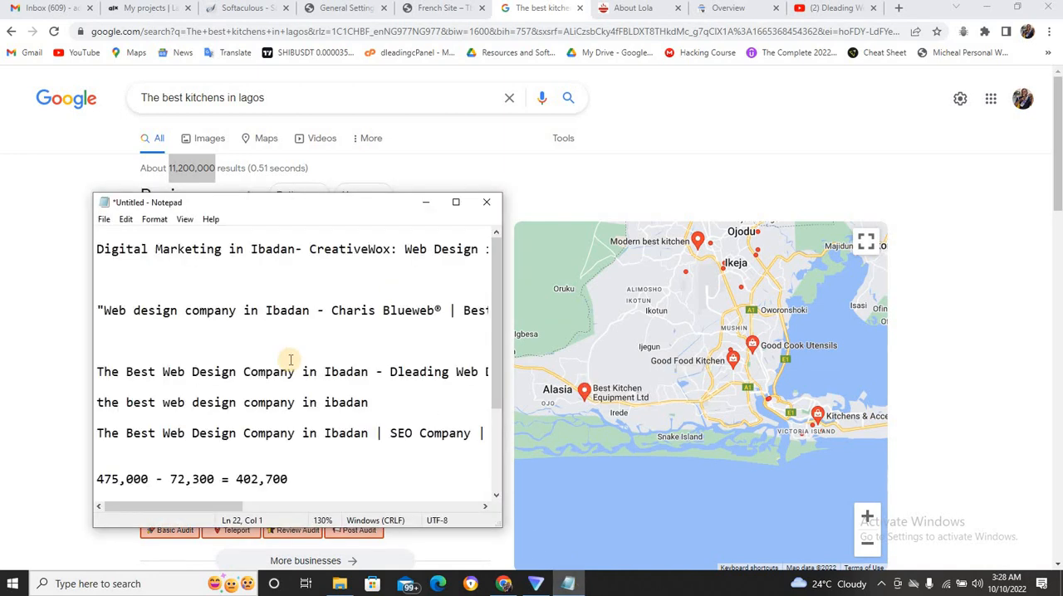
left_click(457, 204)
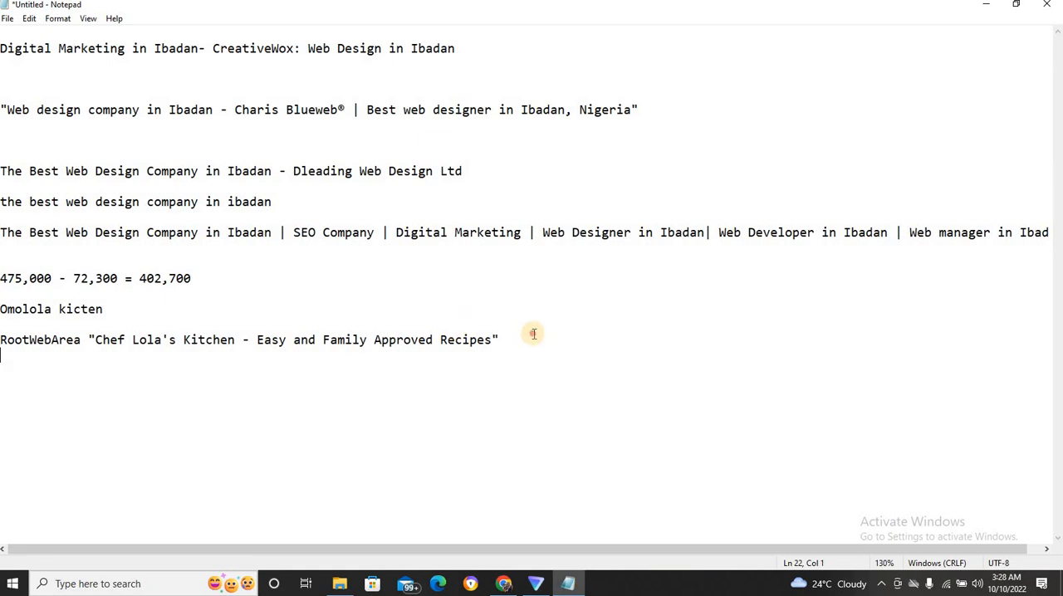
left_click(535, 334)
key("Return")
key("ctrl+v")
Label the pasted result count in Notepad with "the best kitchen in lagos" and end the line.
type("the ")
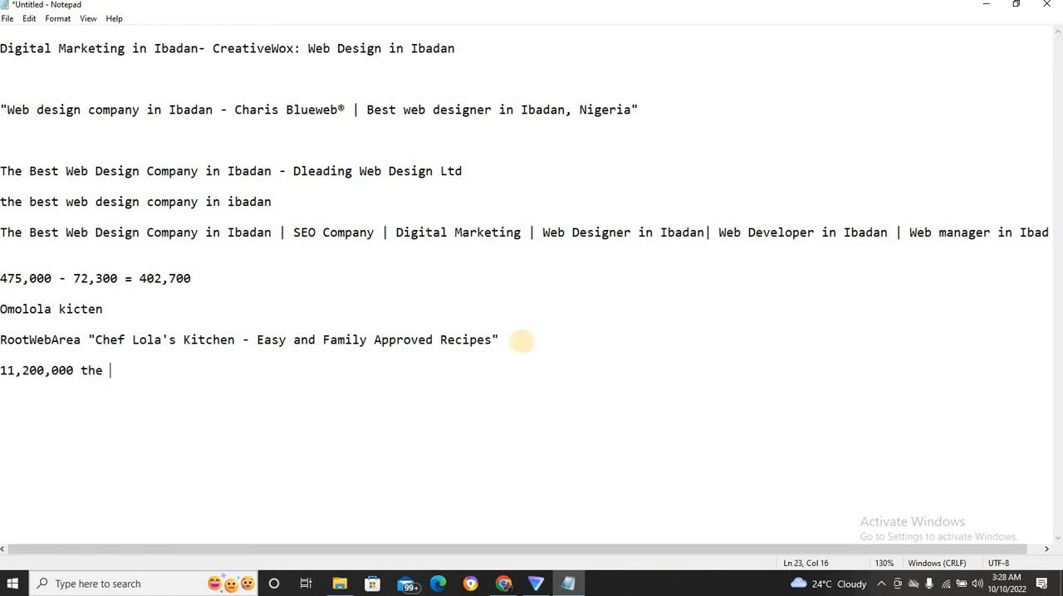
type("best kict")
key("BackSpace")
key("BackSpace")
type("tchen ")
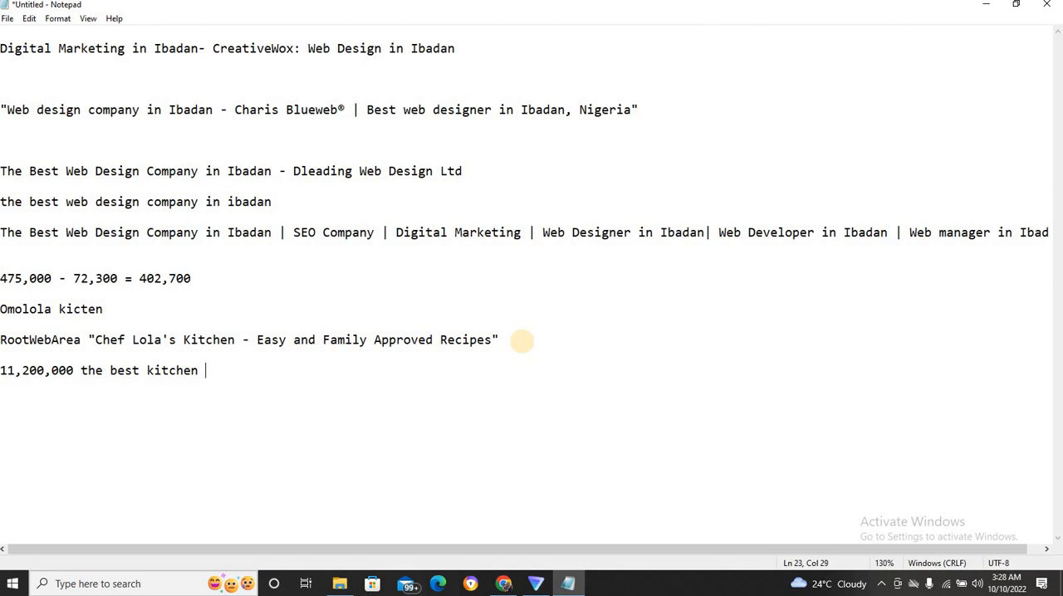
type("in lagos")
key("Return")
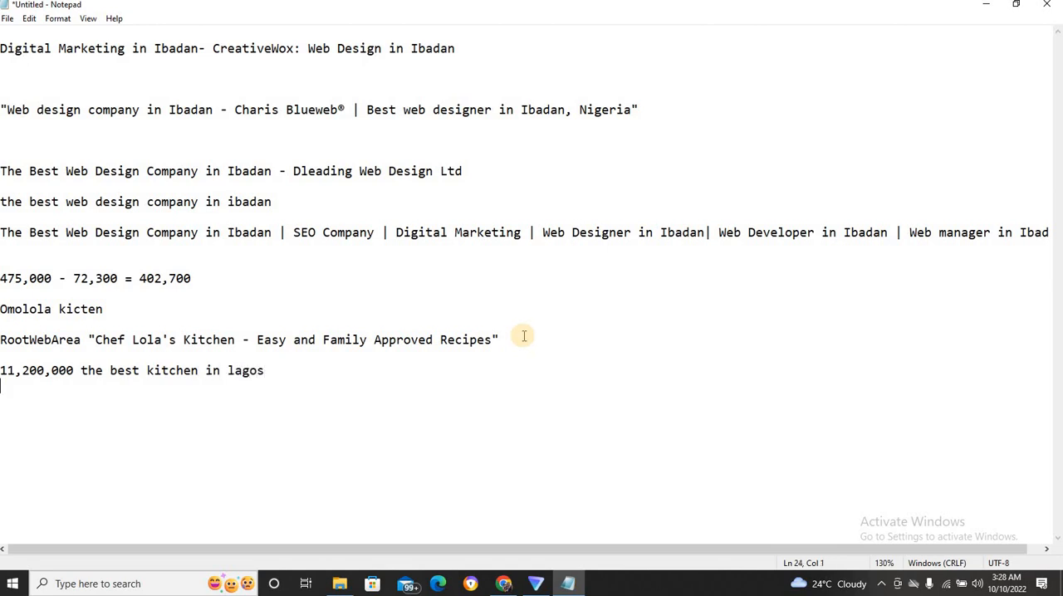
Add the result count 28,000 after "Omolola kicten" in the Notepad notes.
left_click(257, 312)
type("28000")
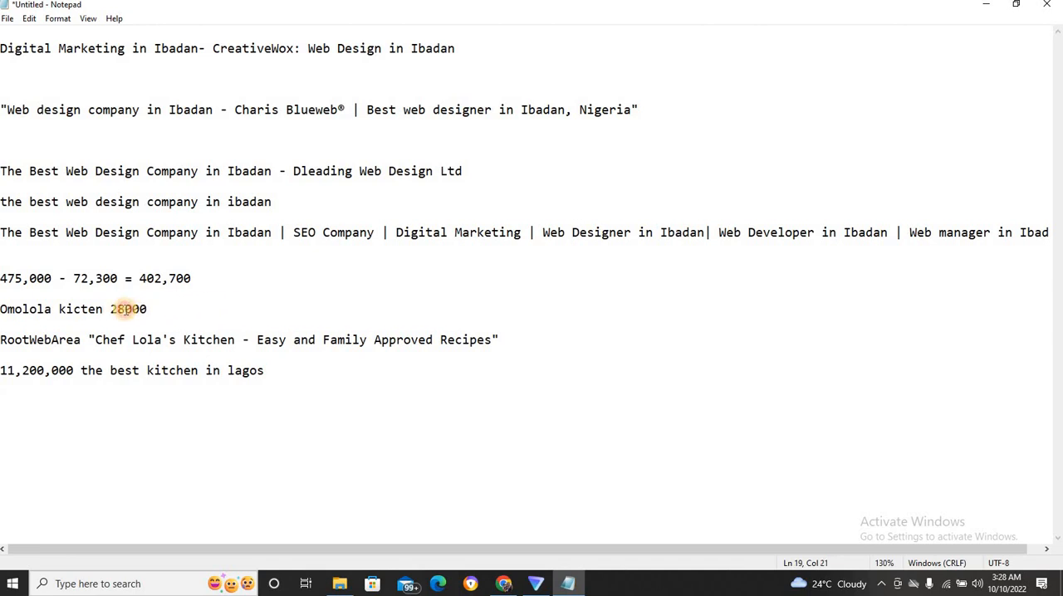
left_click(126, 309)
type(",")
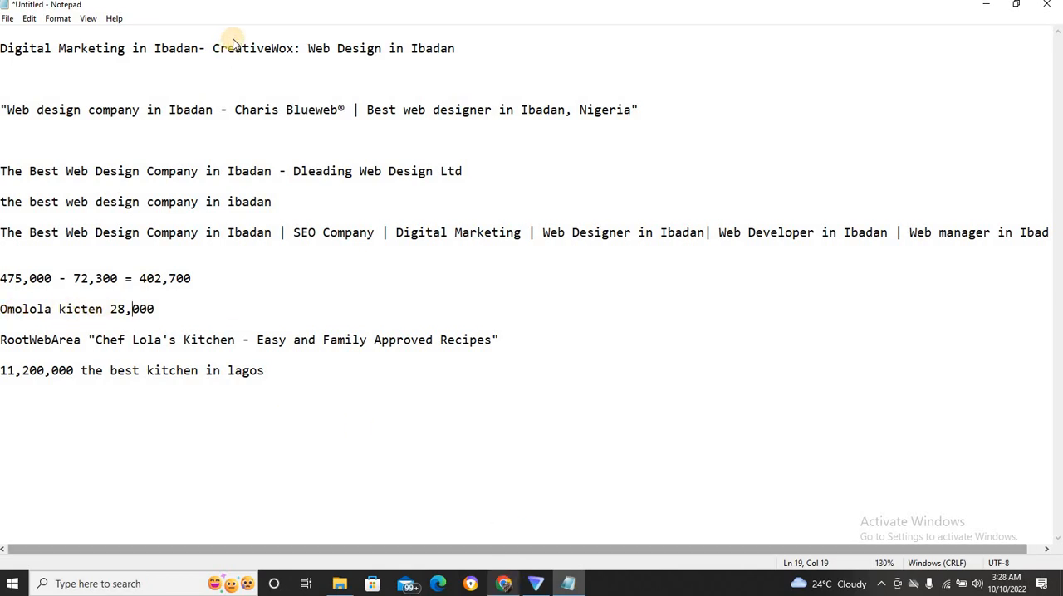
Review the "The best kitchens in lagos" search in Chrome, and highlight the "Omolola kicten 28,000" line in Notepad for comparison.
key("alt+Tab")
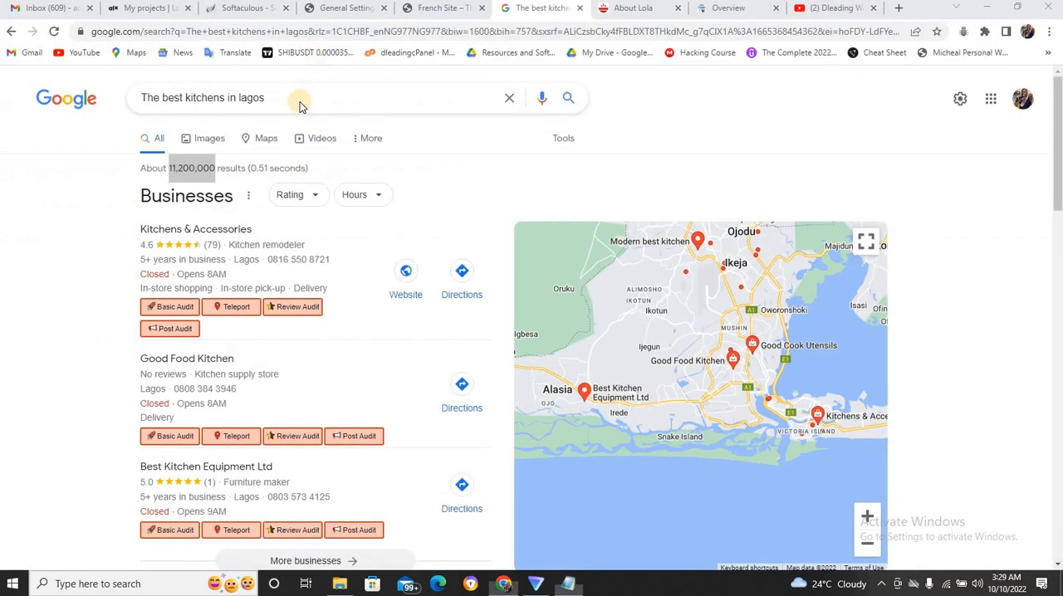
left_click(301, 99)
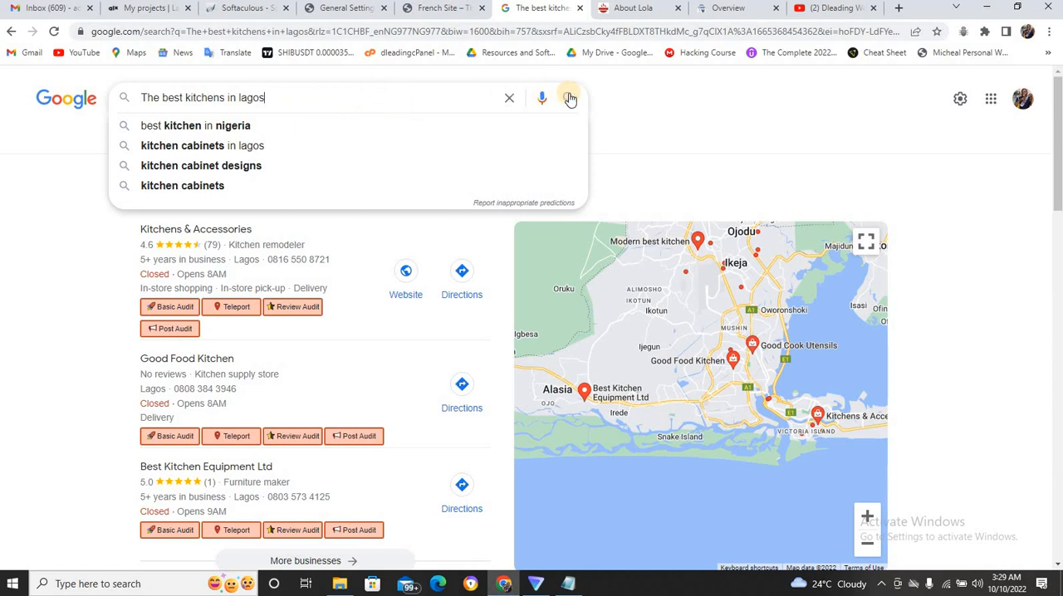
left_click(633, 111)
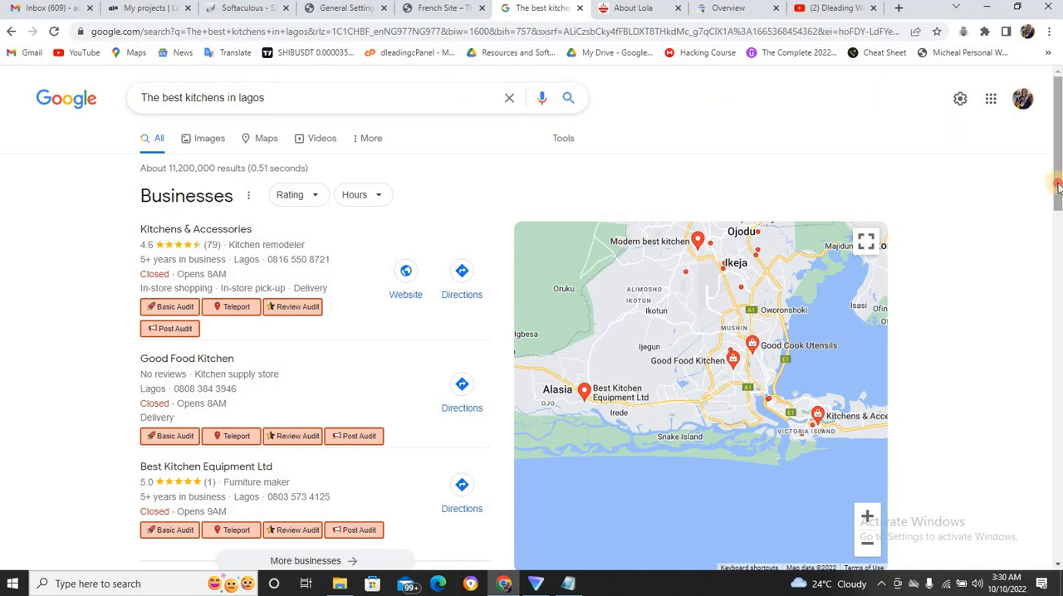
left_click_drag(1058, 186, 1059, 158)
left_click(565, 584)
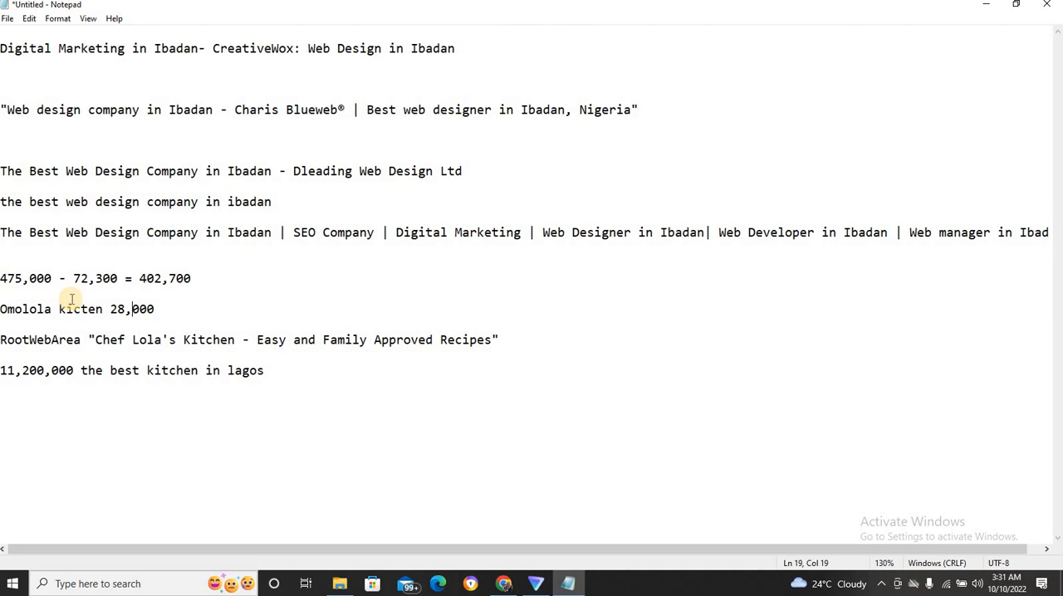
left_click_drag(155, 309, 2, 313)
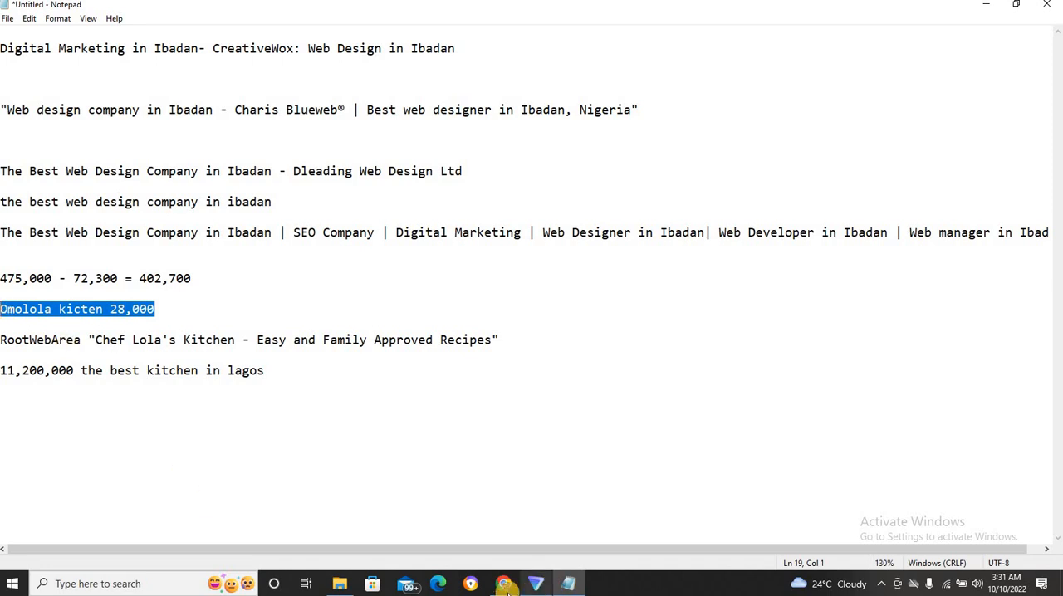
Switch to Chrome and replace the Google search for "The best kitchens in lagos" with one for "dleading".
left_click(499, 584)
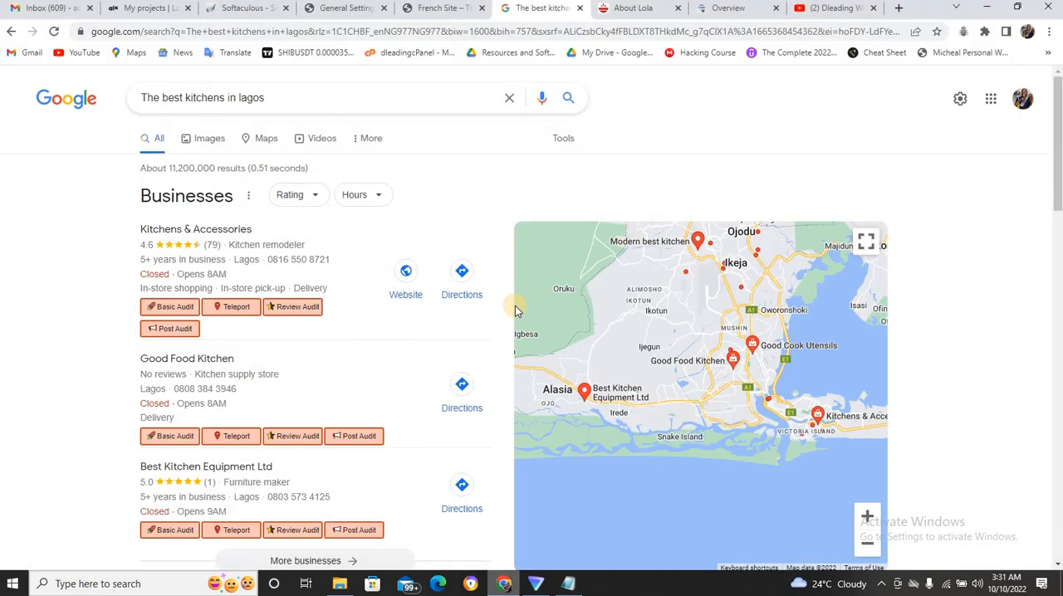
left_click(396, 90)
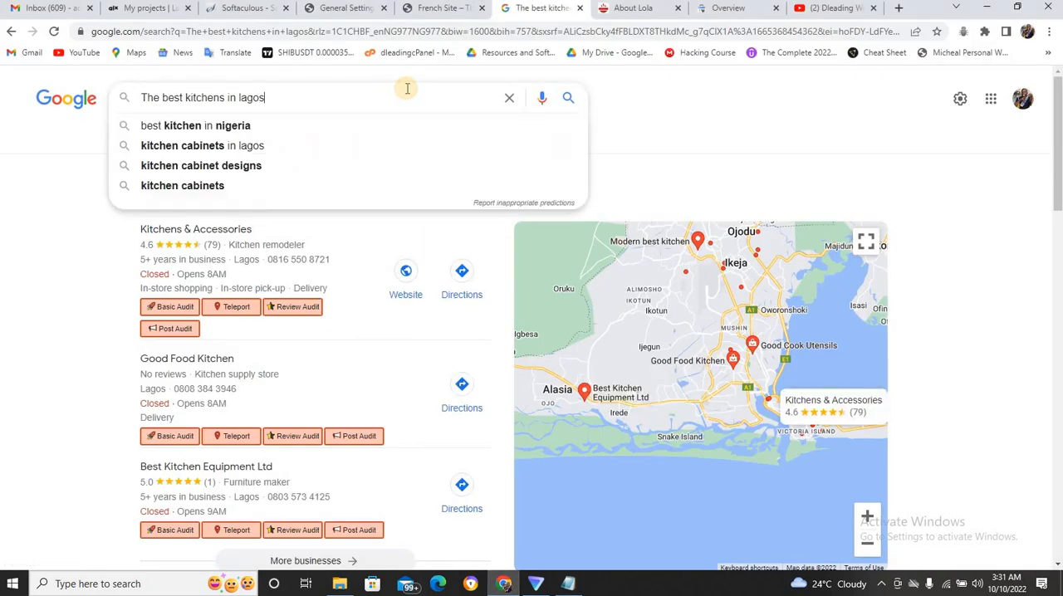
left_click(510, 106)
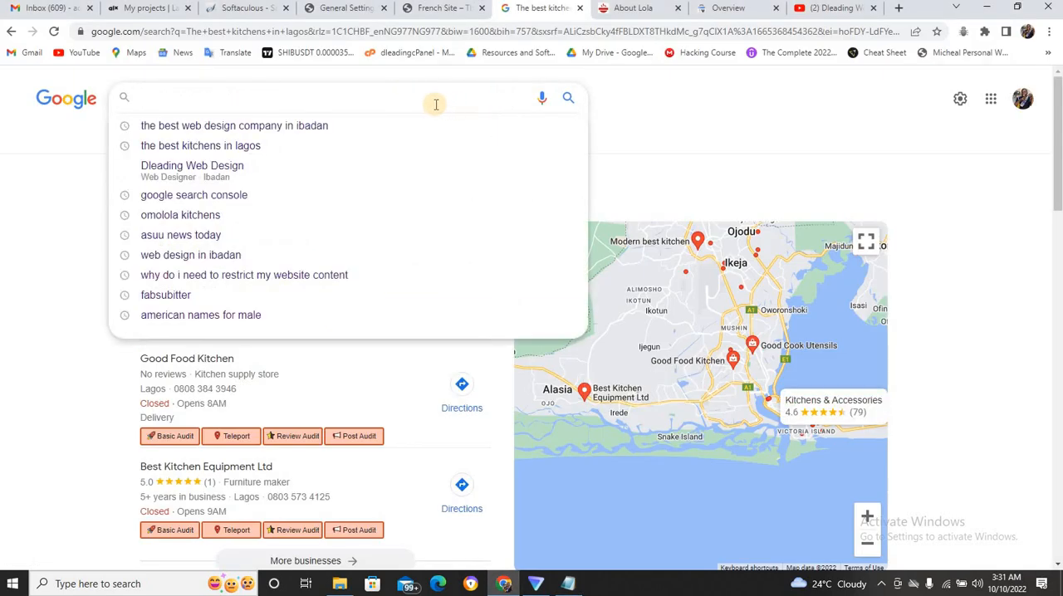
type("dleading")
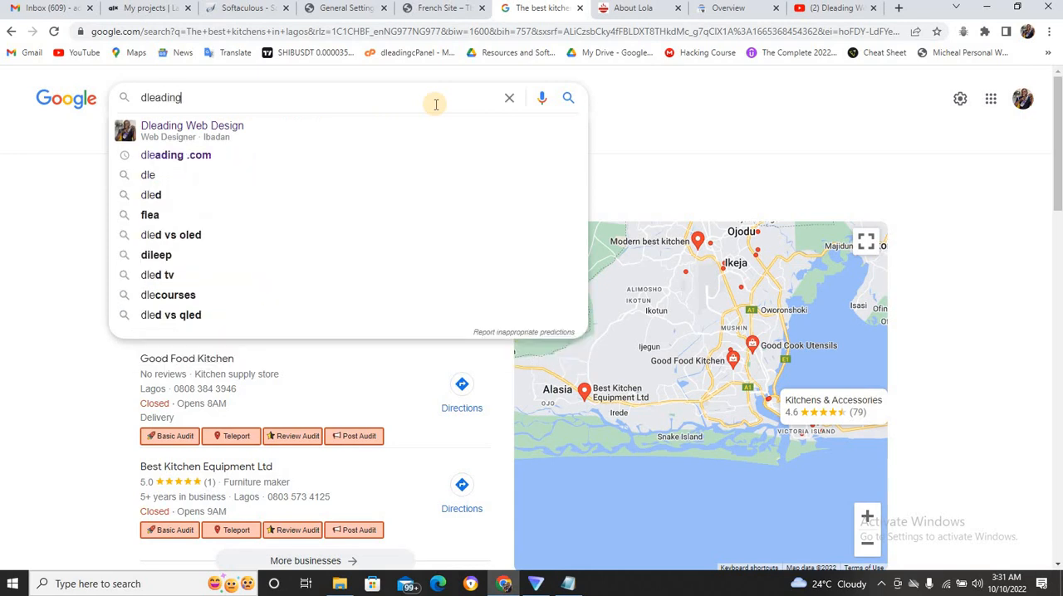
key("Return")
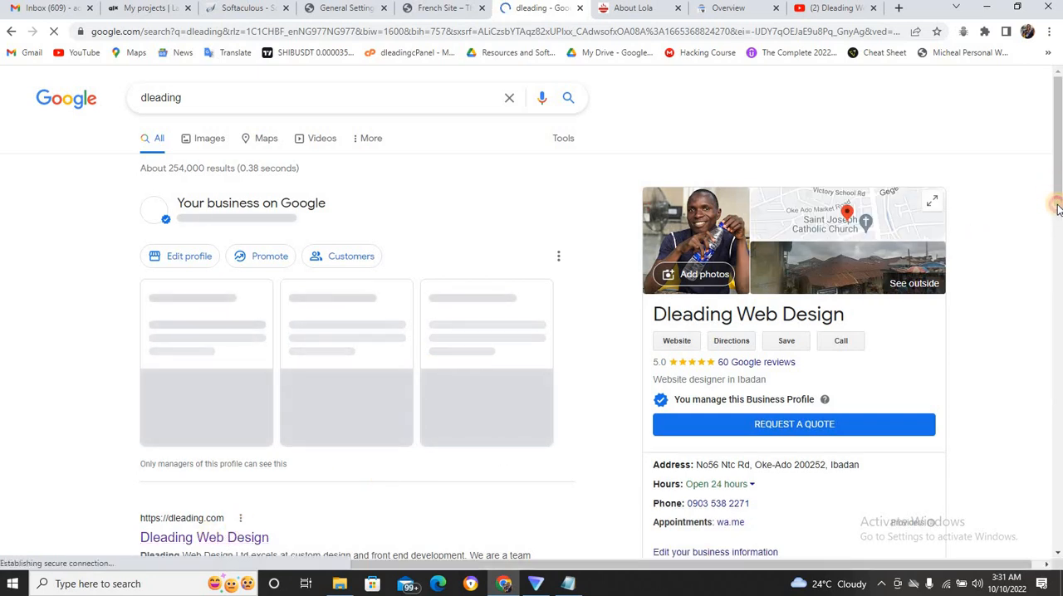
Examine the Dleading Web Design listing and its sub-pages in the results, with a brief look at the French Site page.
scroll(1059, 228, "down", 2)
left_click_drag(1059, 226, 1060, 282)
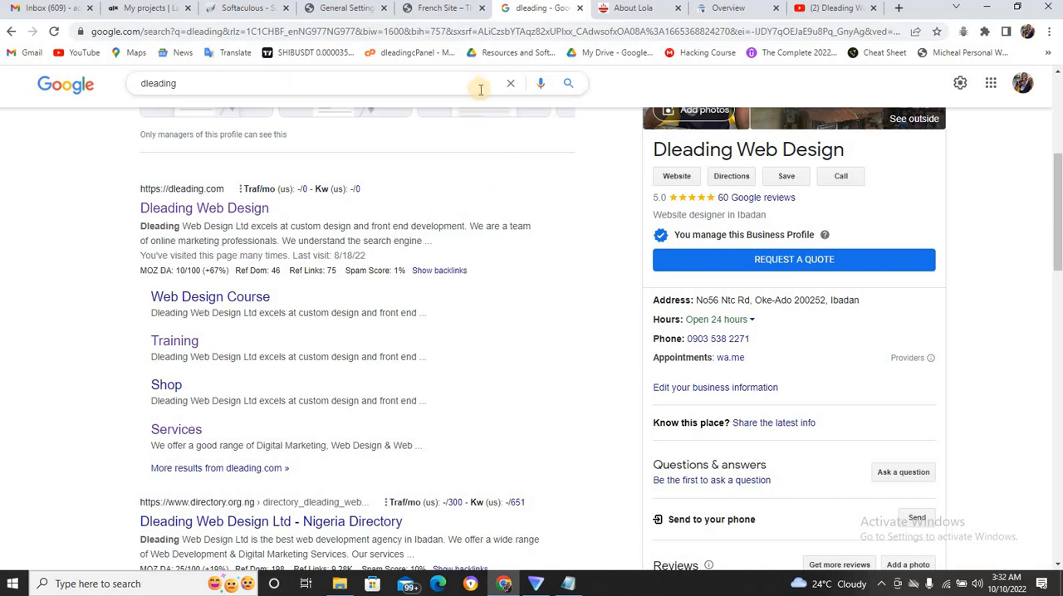
left_click(452, 10)
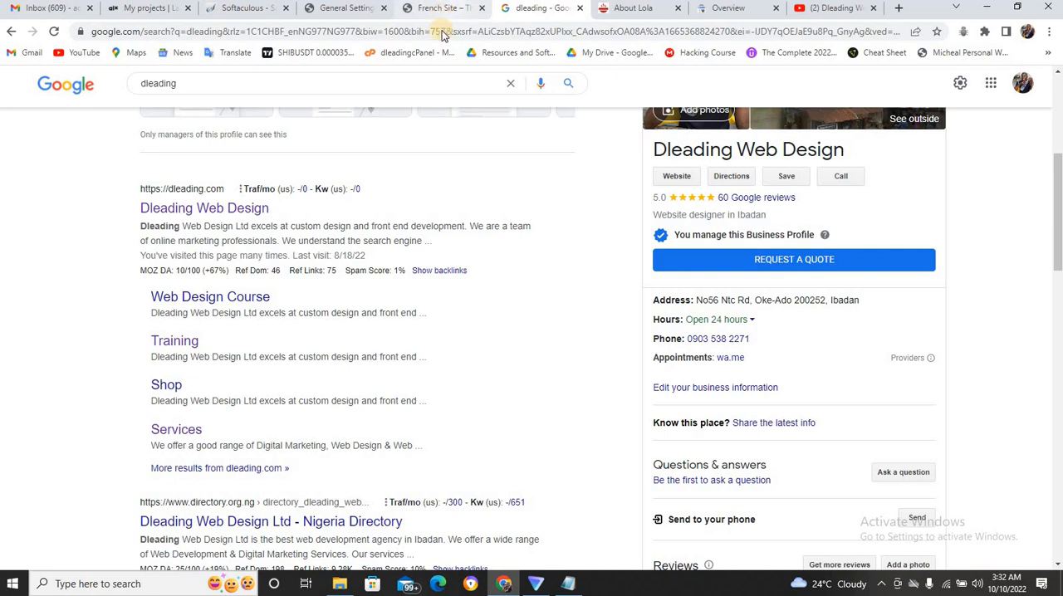
left_click(528, 10)
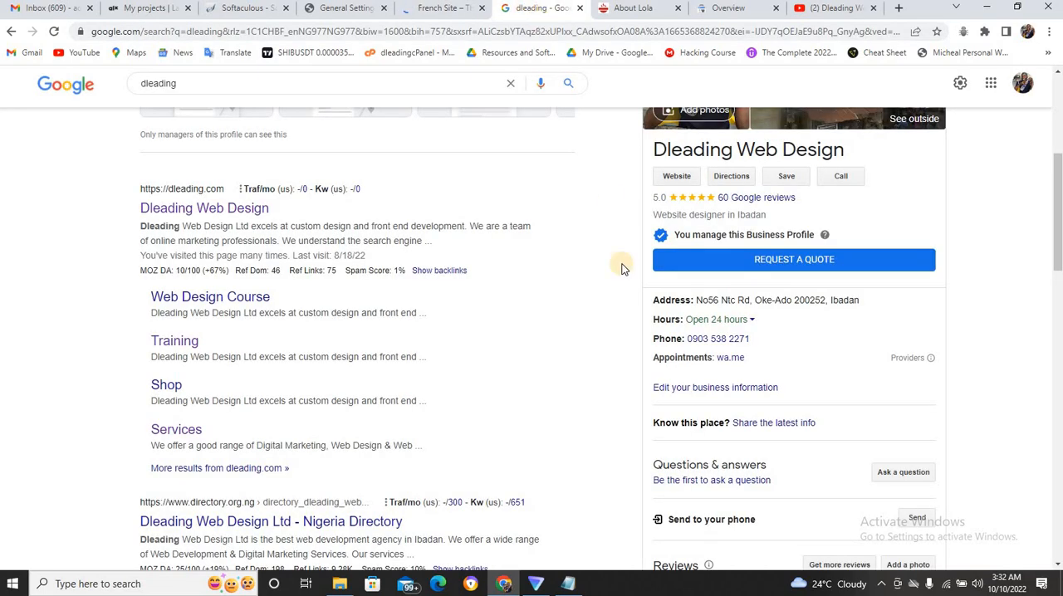
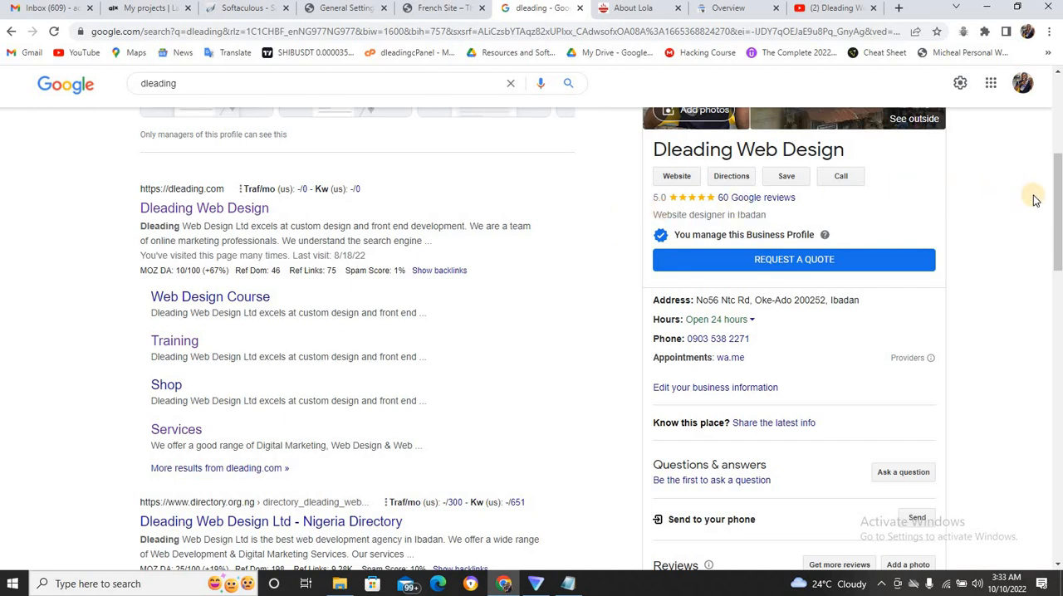
Return to the start of the dleading results, switch to Notepad, and highlight "the best kitchen in lagos" in the notes.
left_click_drag(1058, 198, 1058, 114)
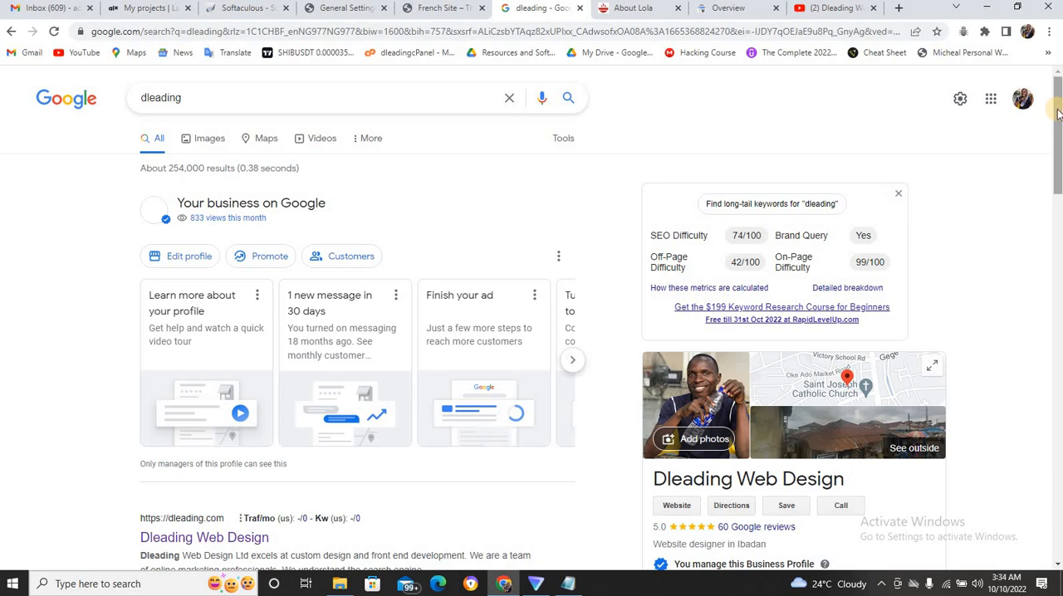
left_click(567, 585)
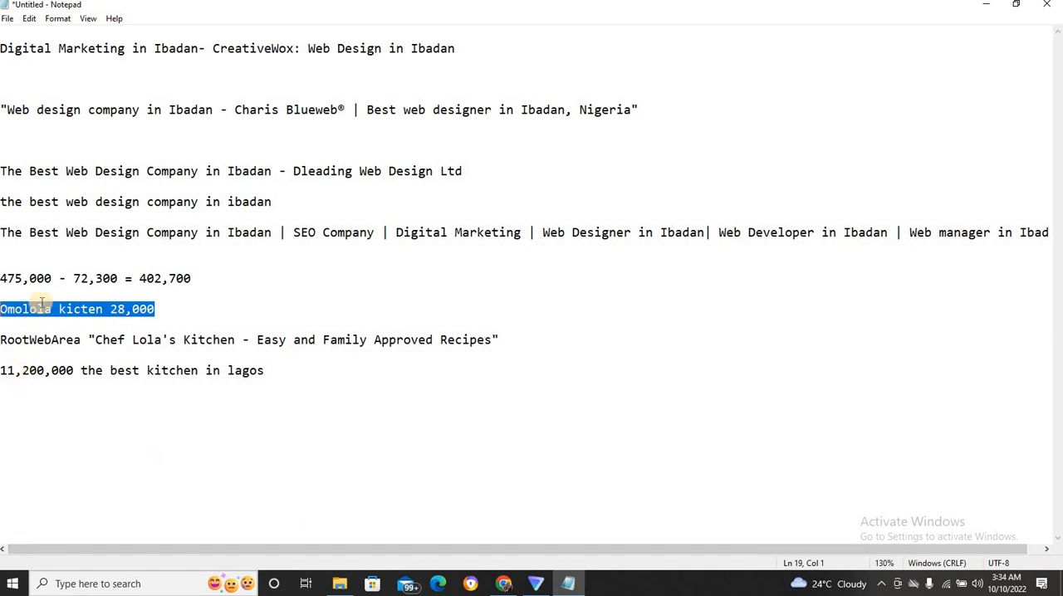
key("Down")
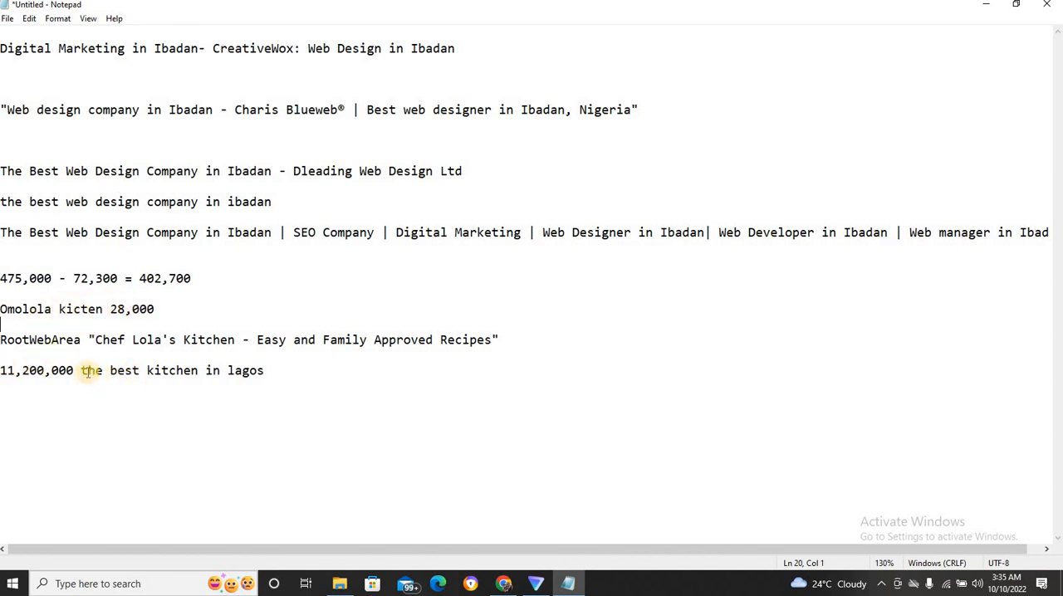
left_click_drag(81, 370, 258, 386)
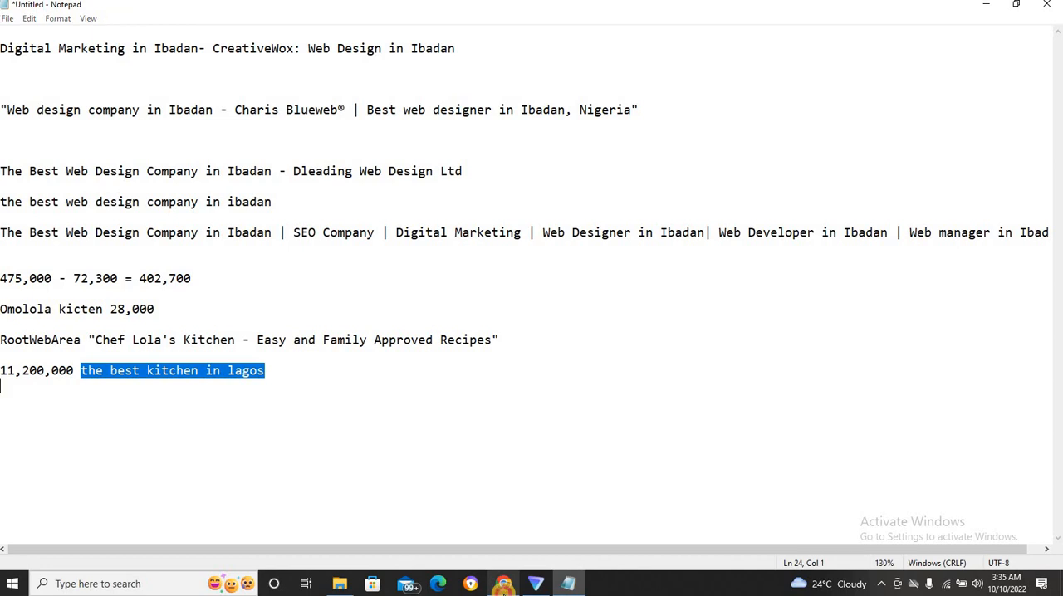
Switch to Chrome and bring up the WordPress General Settings page after a brief look at the French Site homepage.
left_click(504, 587)
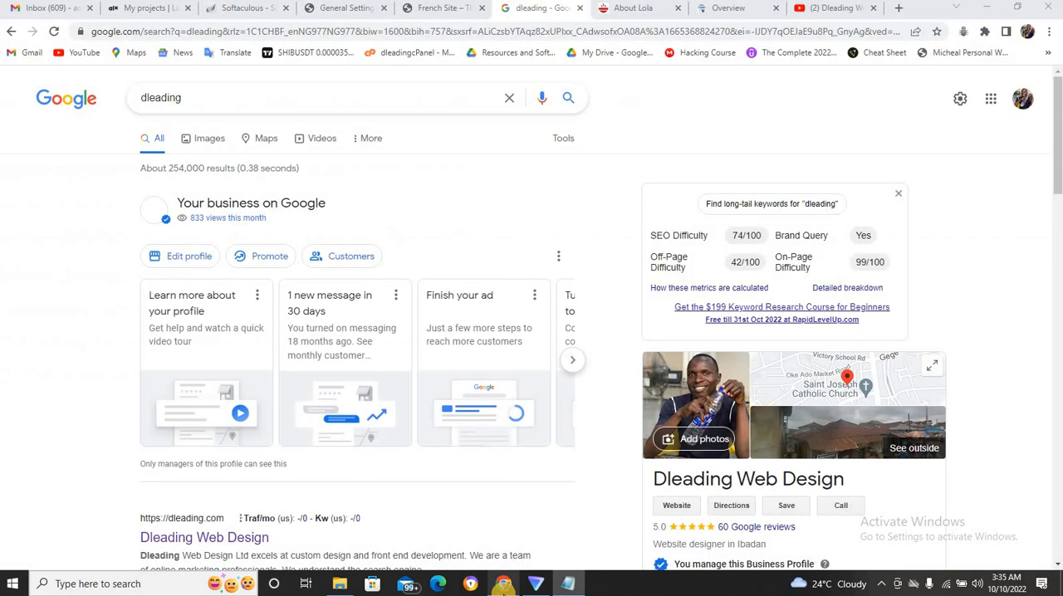
left_click(447, 10)
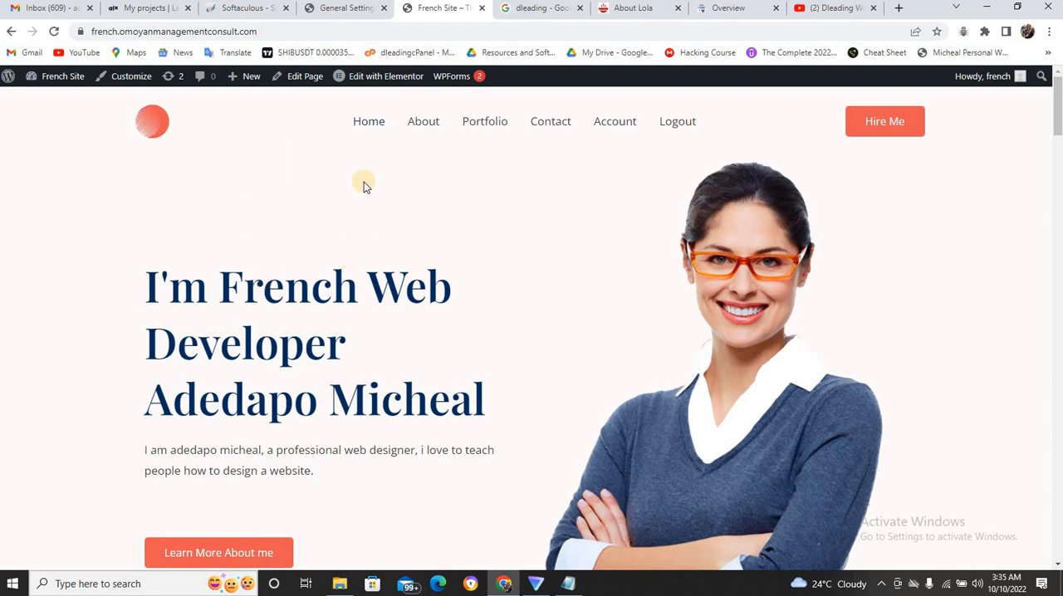
left_click(340, 9)
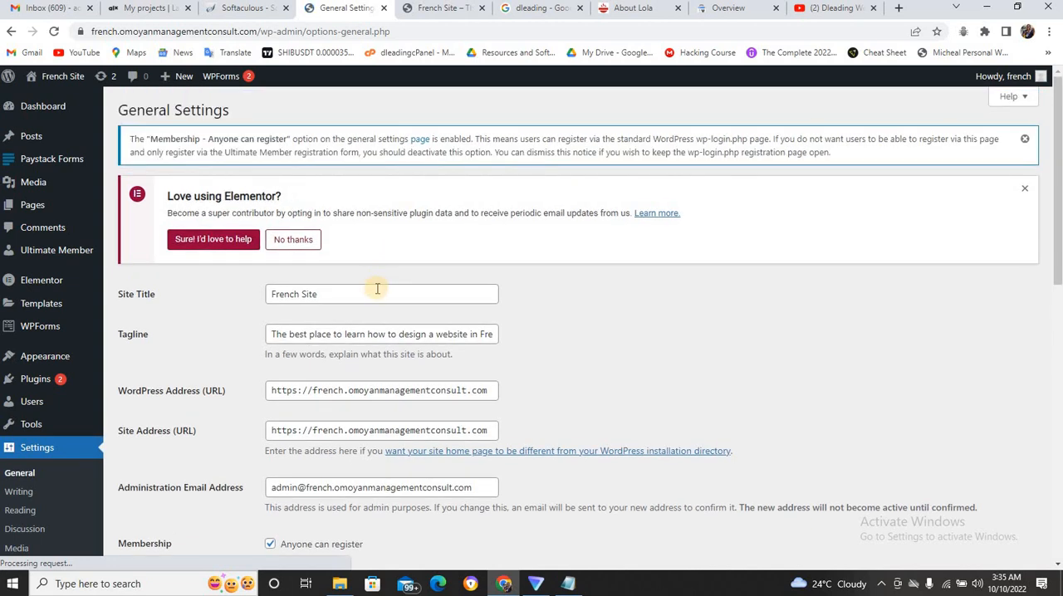
Replace the site title with "The best web designer in French Laguage".
left_click(377, 289)
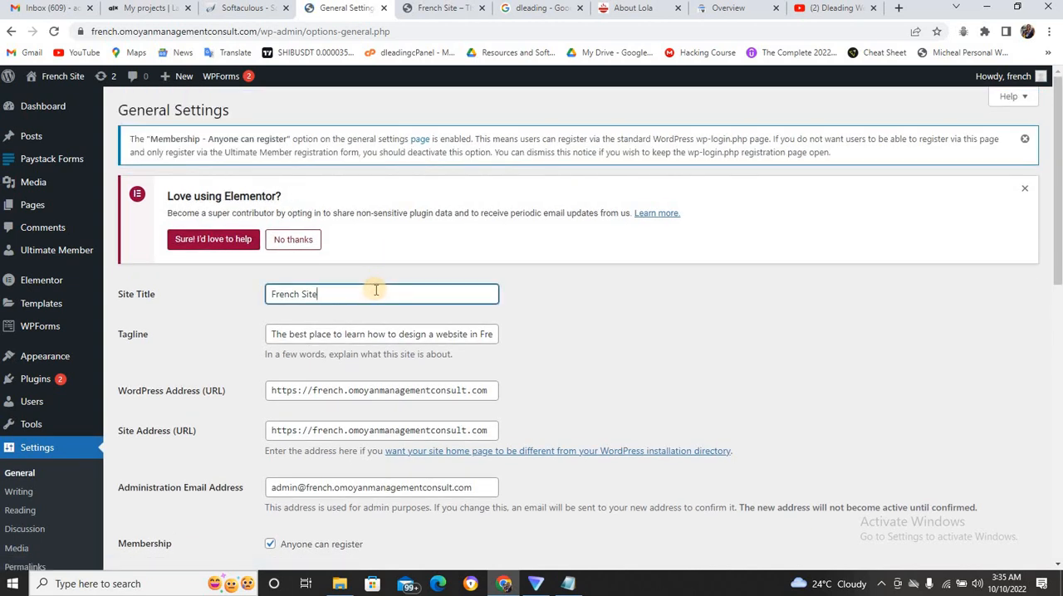
triple_click(373, 290)
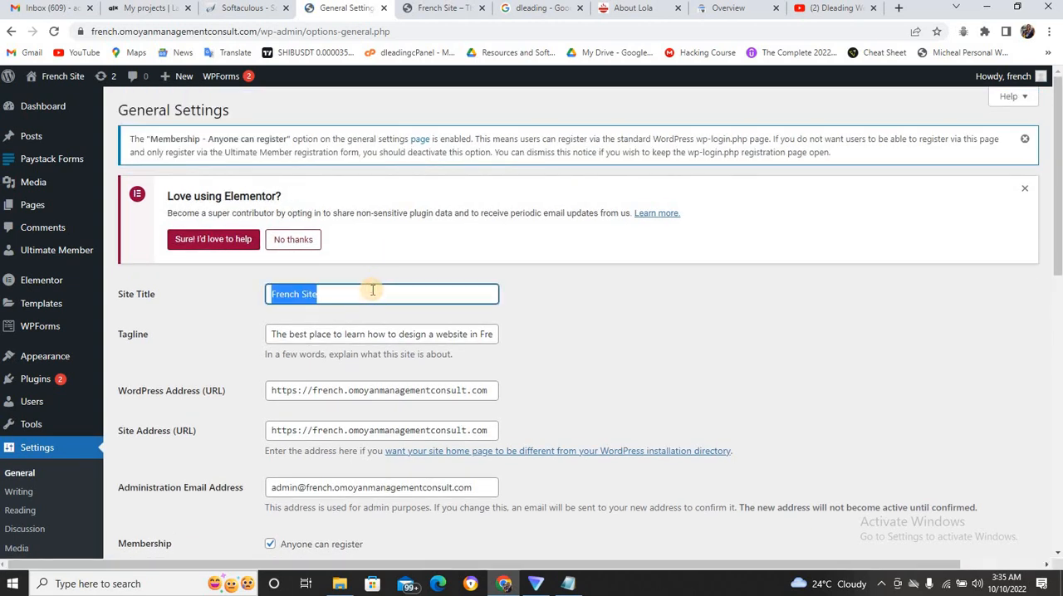
type("The ")
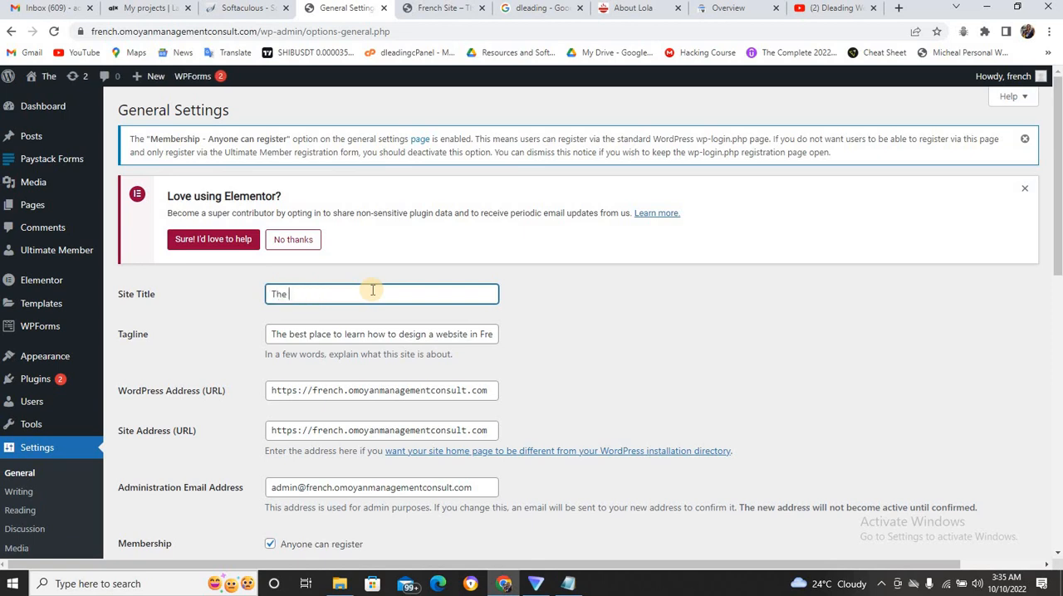
type("best we")
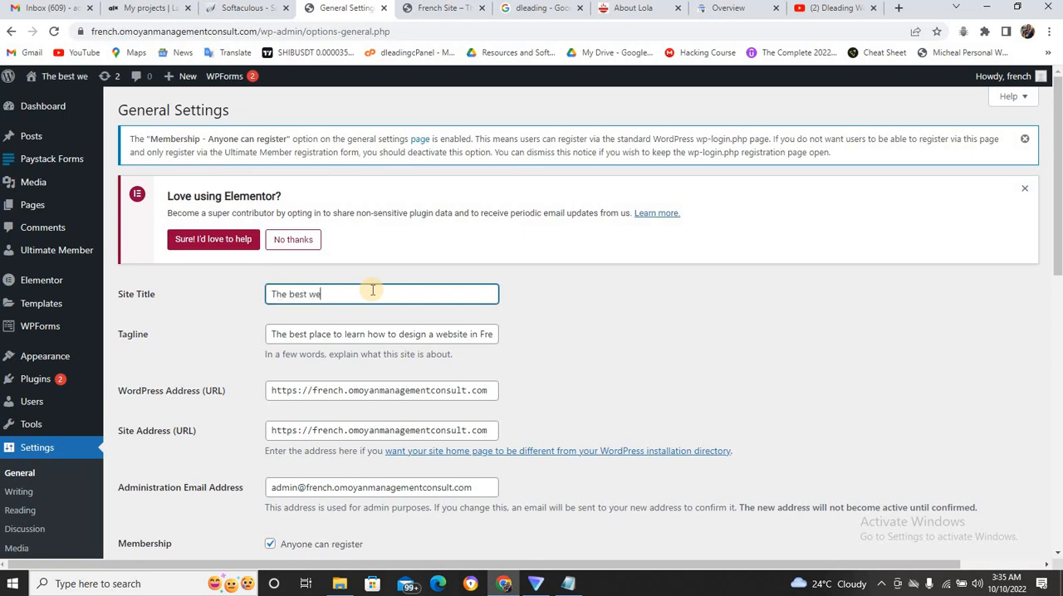
type("b des")
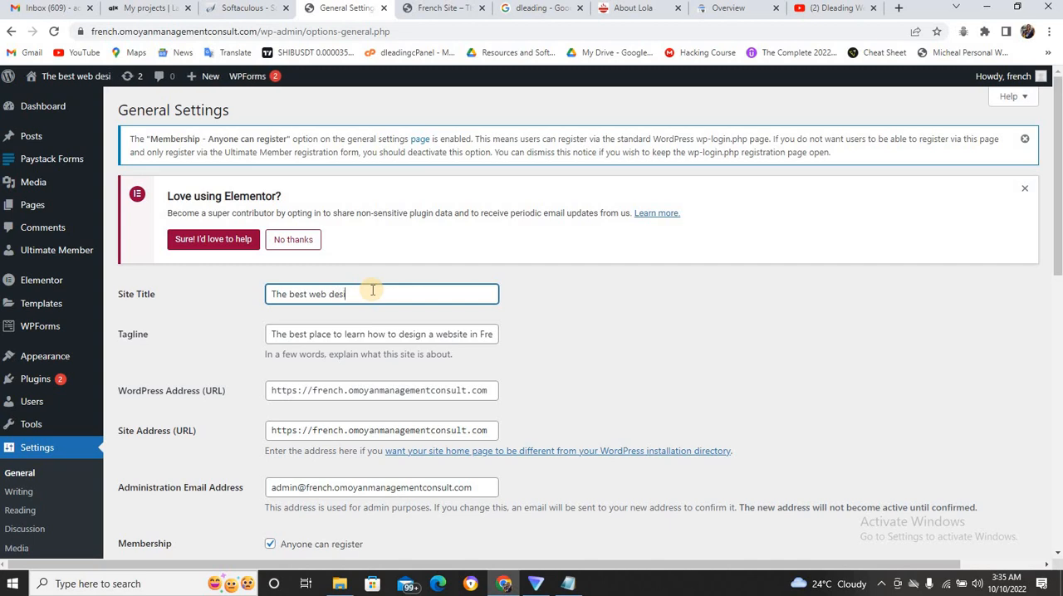
type("igner in")
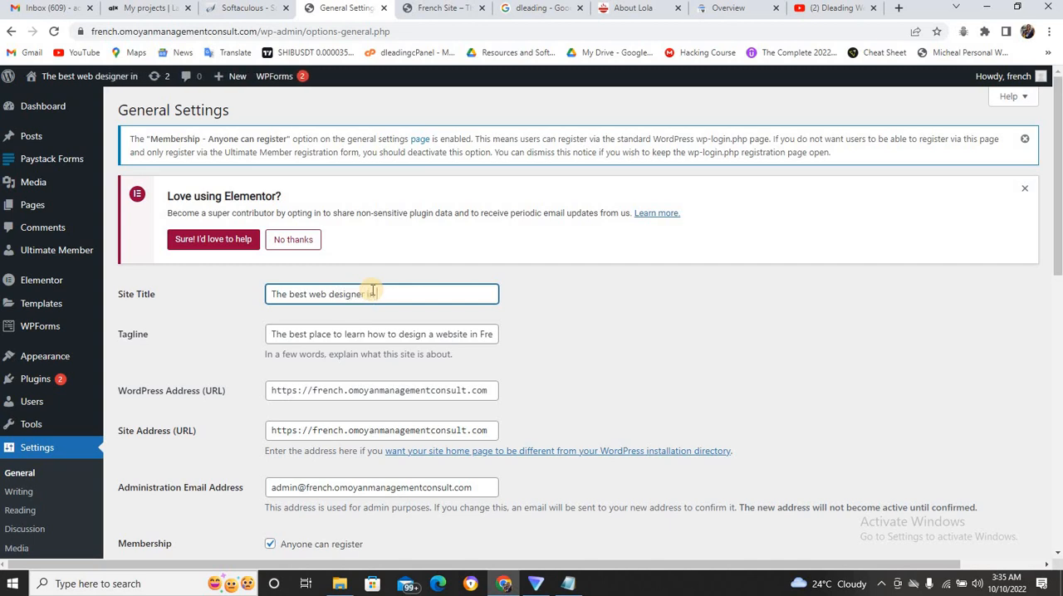
type(" French")
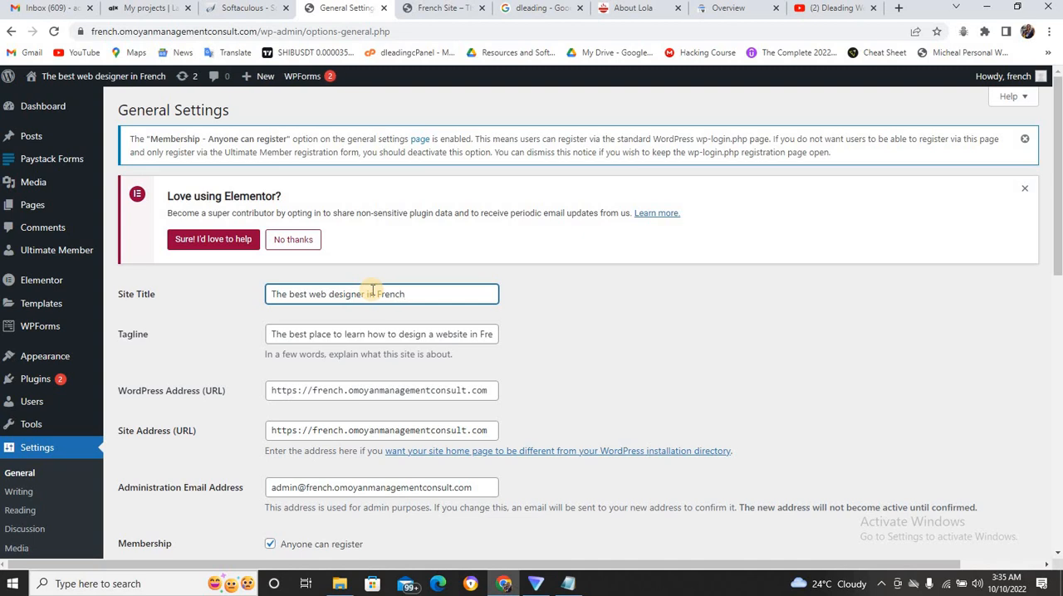
type(" Lma")
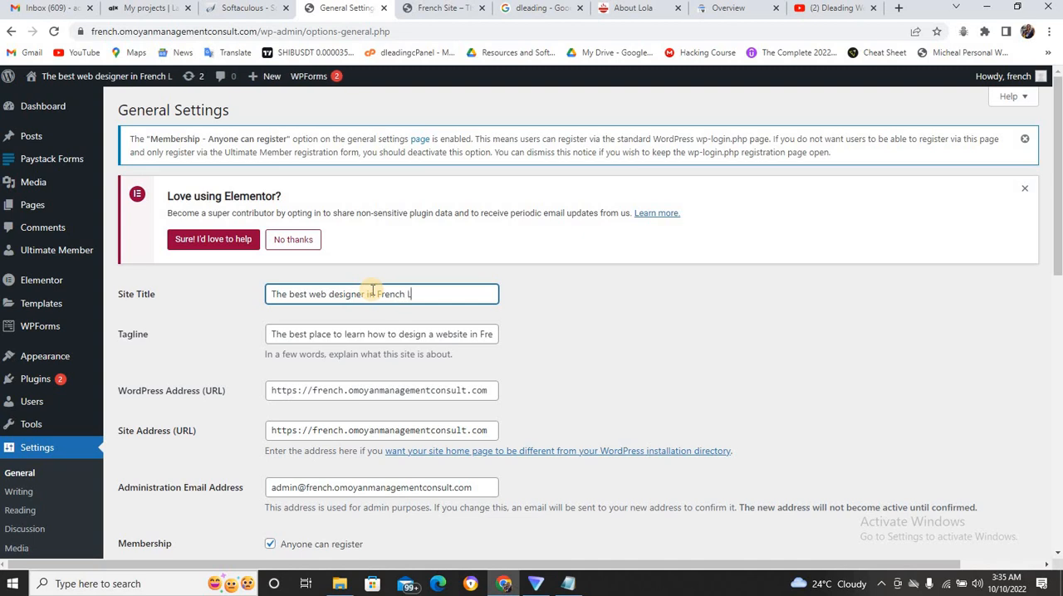
key("BackSpace")
key("BackSpace")
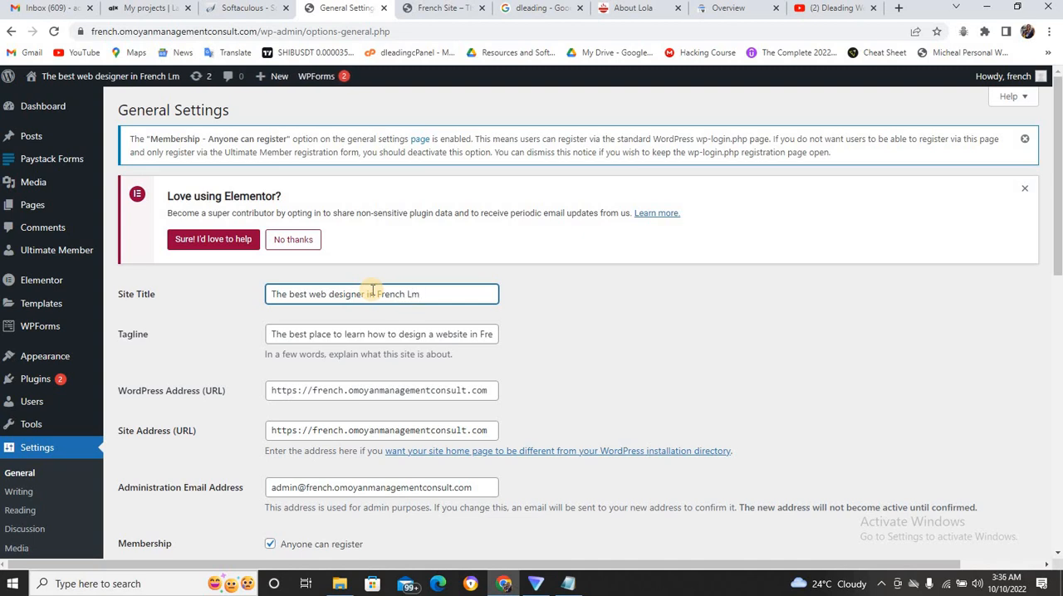
type("ag")
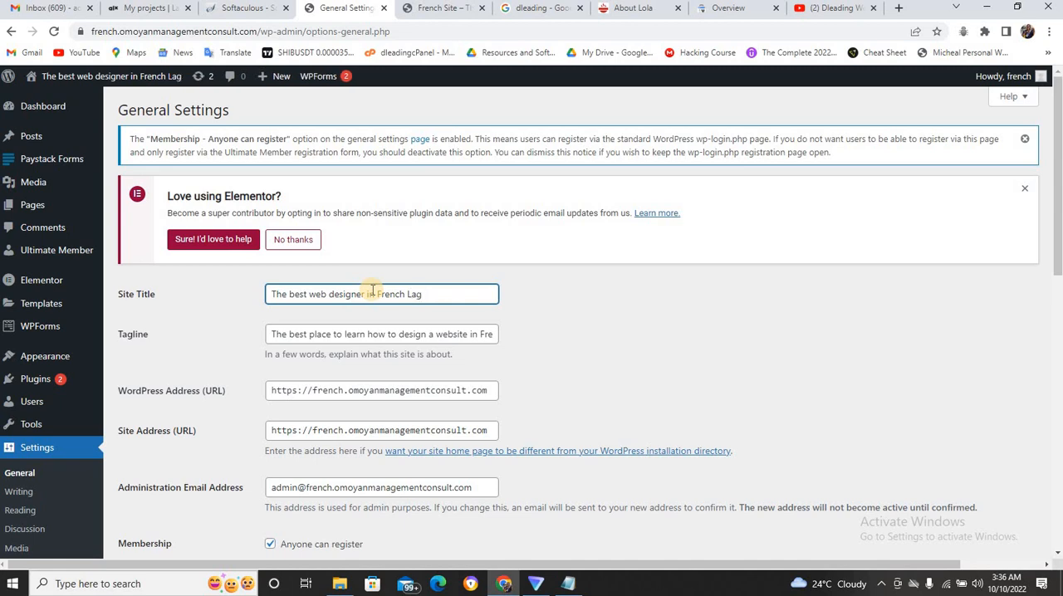
type("uace")
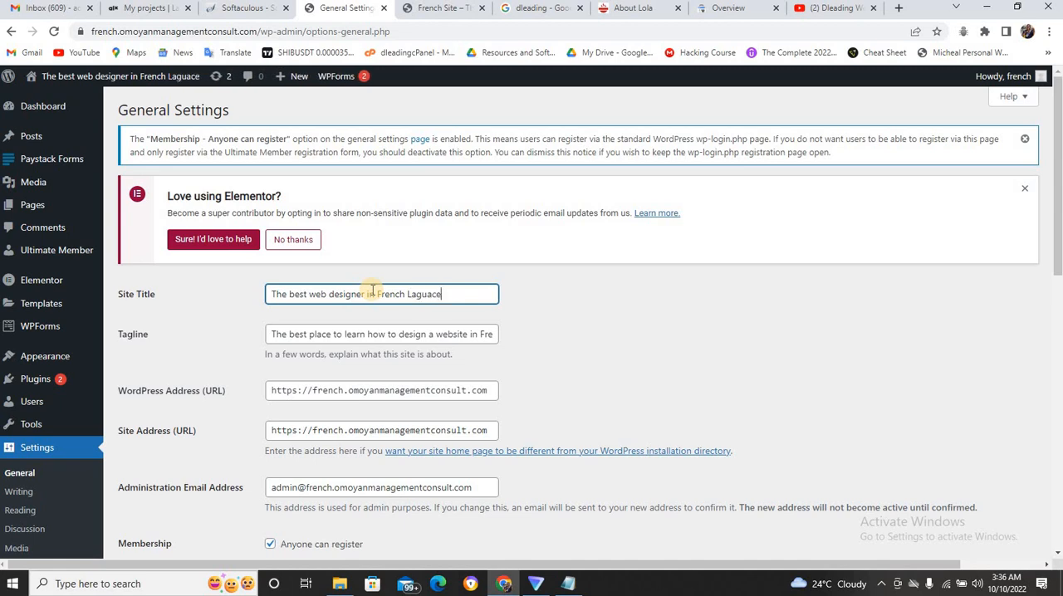
key("BackSpace")
key("BackSpace")
type("ge")
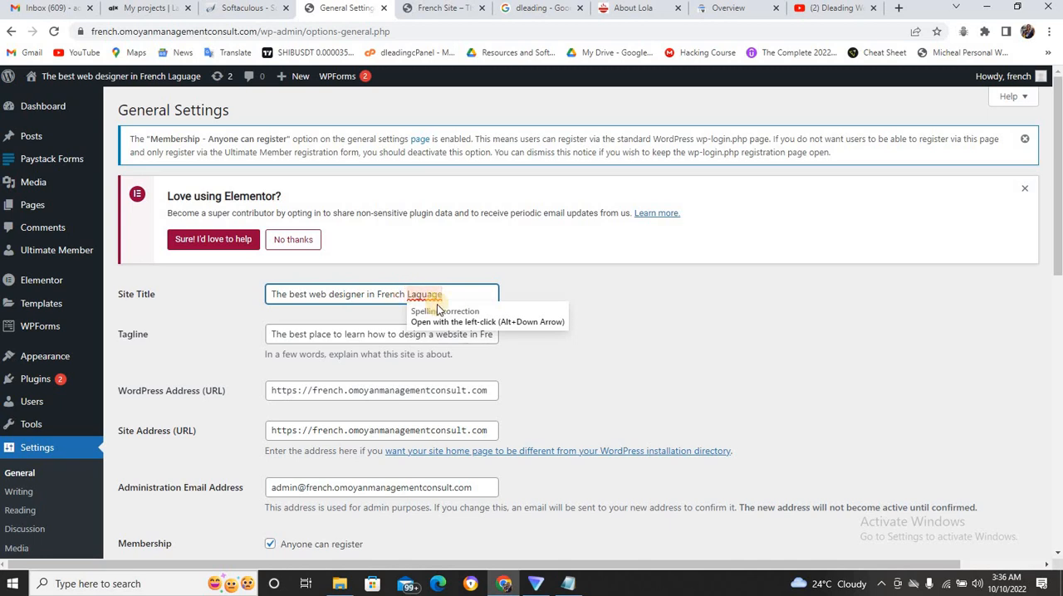
Change the ending of the site title so it reads "The best web designer in Lagos".
key("BackSpace")
key("BackSpace")
key("BackSpace")
key("BackSpace")
key("BackSpace")
key("BackSpace")
key("BackSpace")
key("BackSpace")
key("BackSpace")
key("BackSpace")
key("BackSpace")
key("BackSpace")
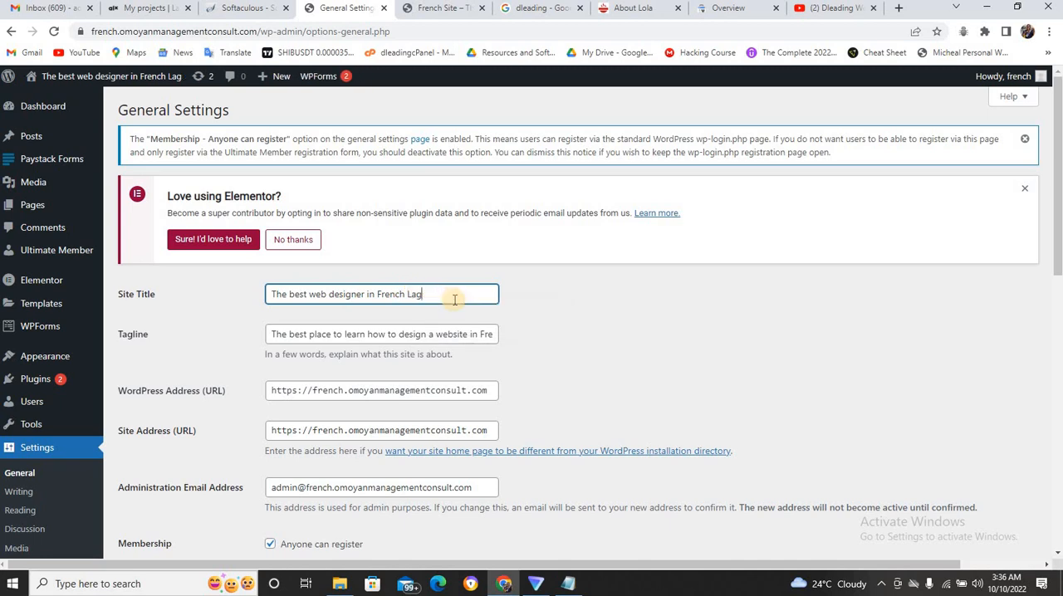
key("BackSpace")
key("BackSpace")
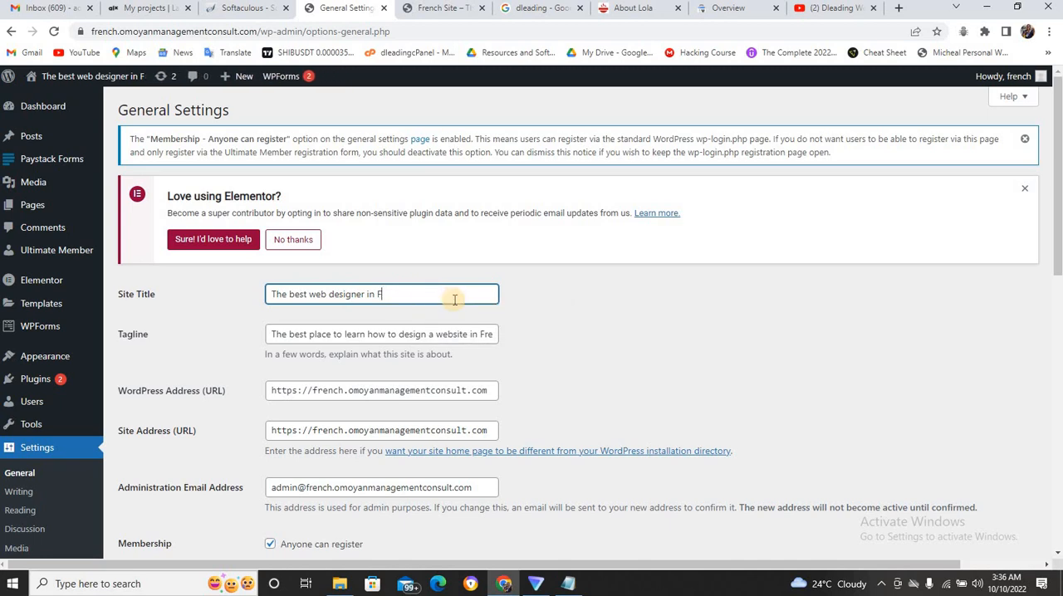
type("La")
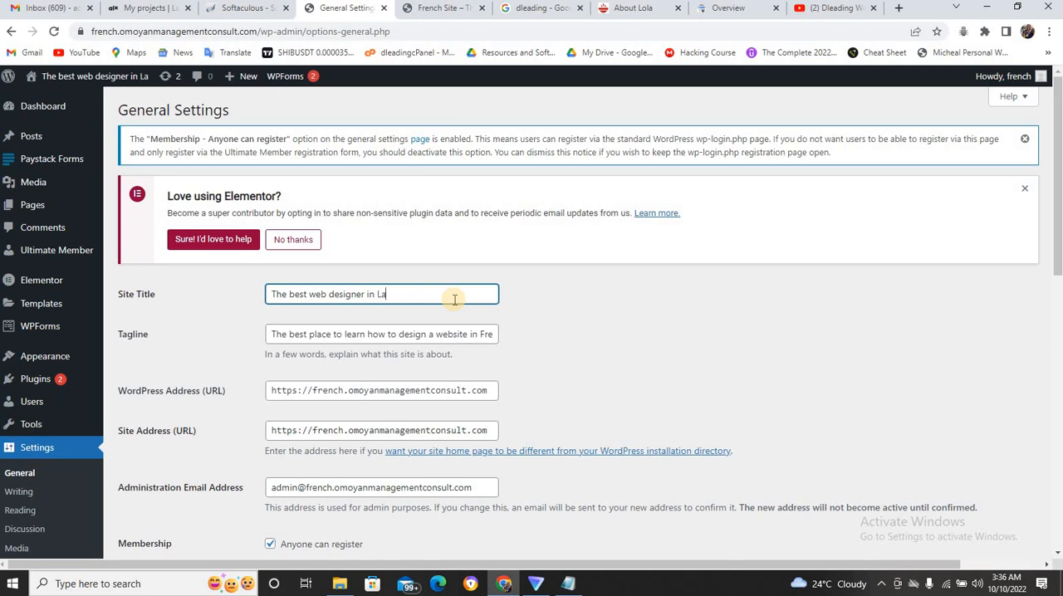
type("gos")
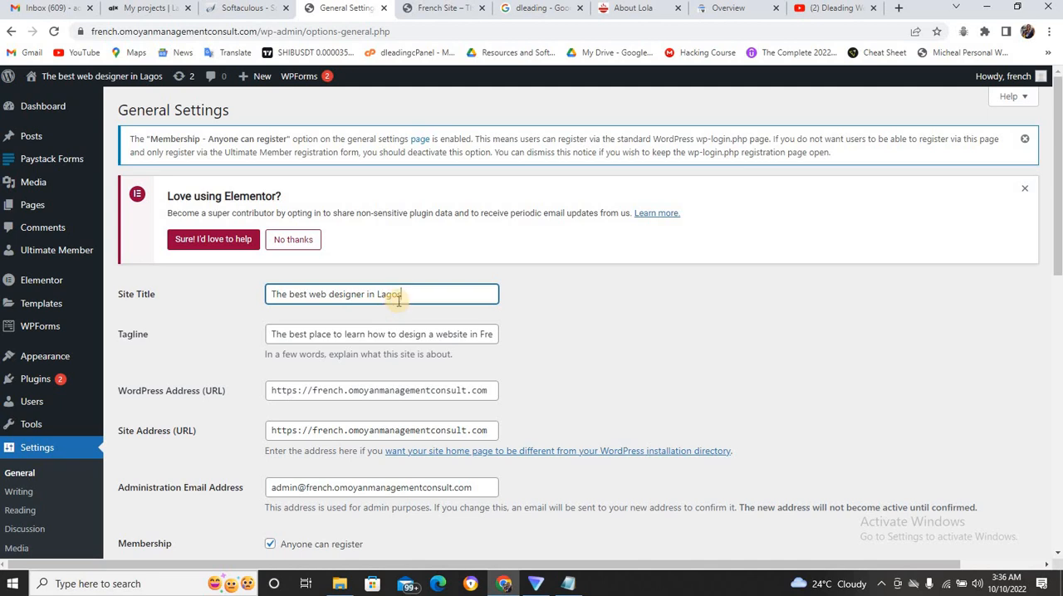
Replace the whole site title with "French website".
left_click_drag(410, 294, 238, 331)
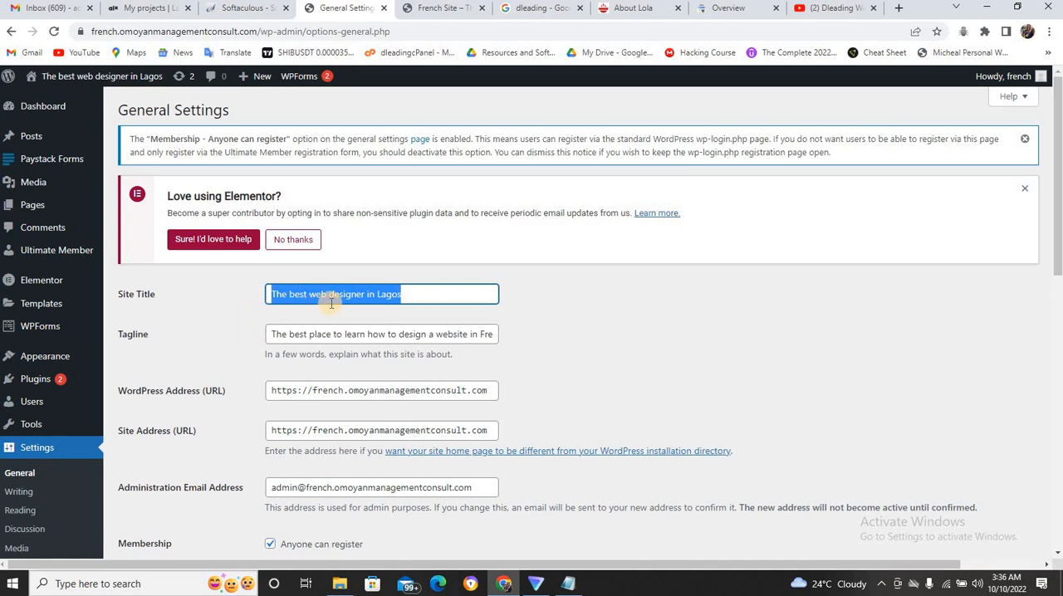
key("BackSpace")
type("frech")
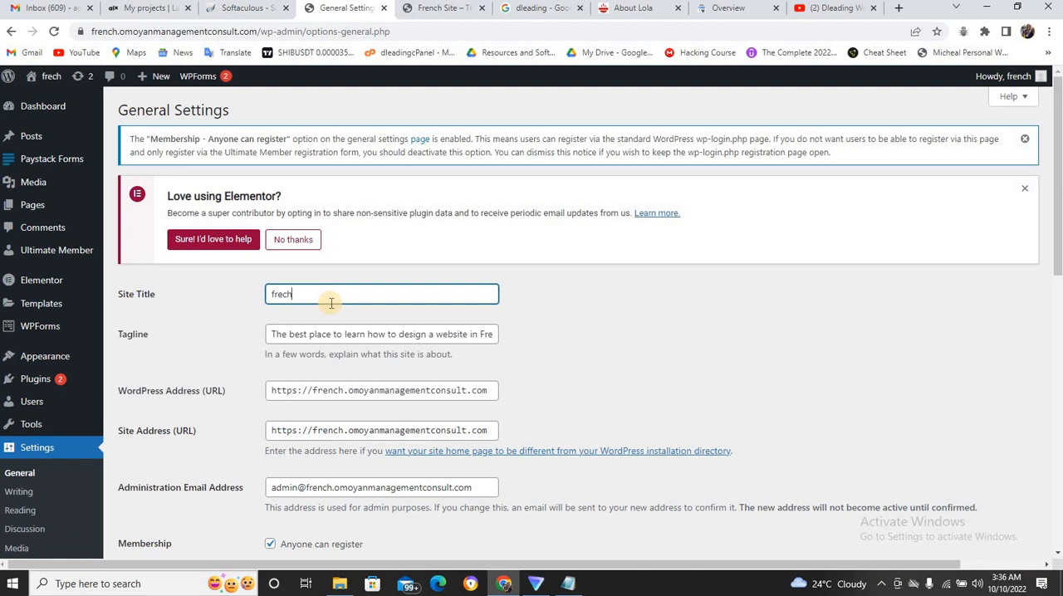
key("BackSpace")
key("BackSpace")
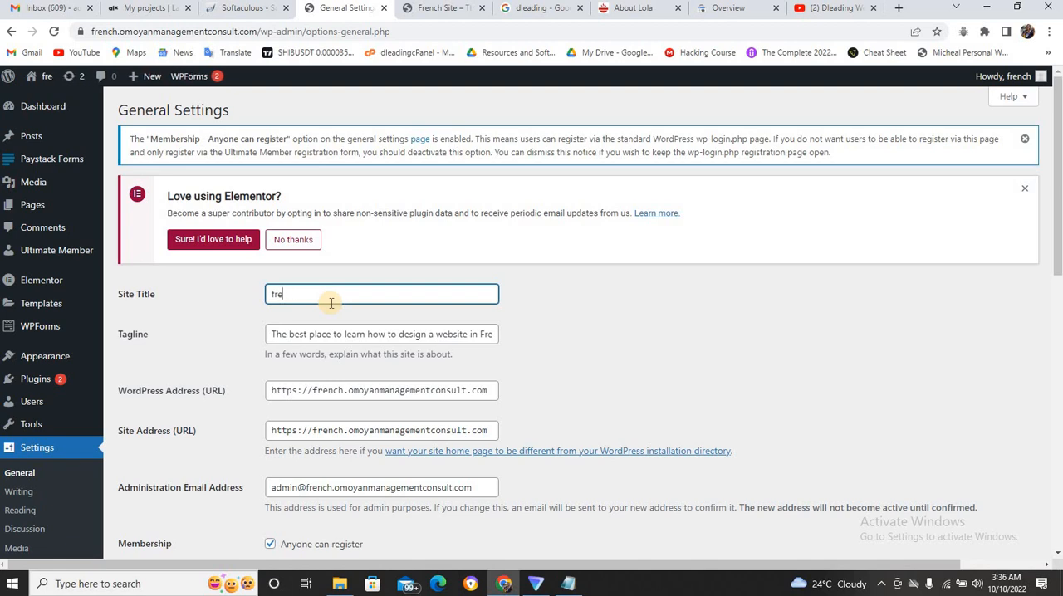
type("nch web")
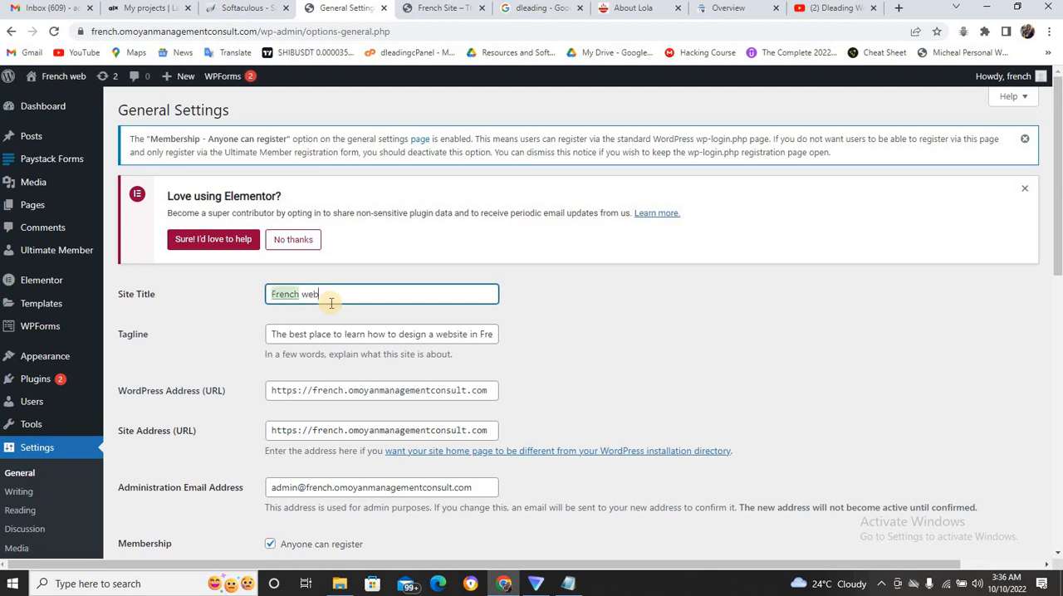
type(" desi")
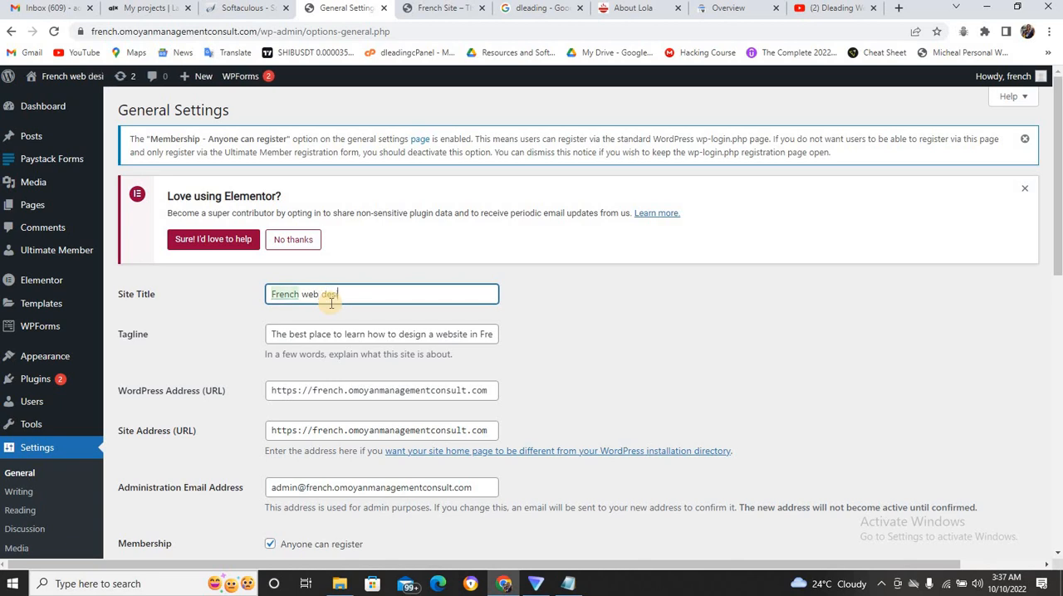
key("BackSpace")
key("BackSpace")
key("BackSpace")
key("BackSpace")
key("BackSpace")
key("BackSpace")
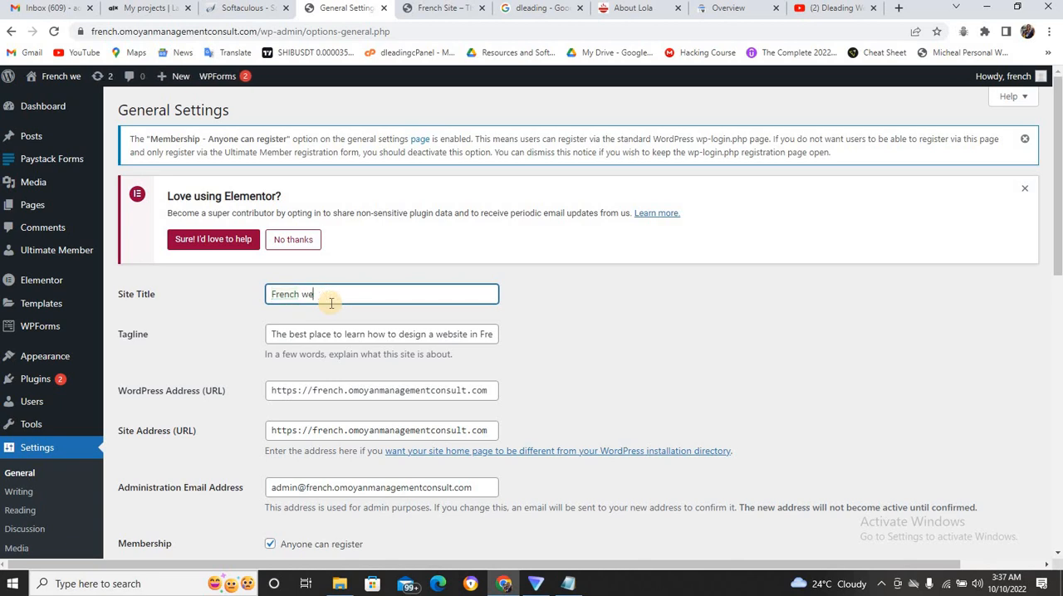
type("bsite")
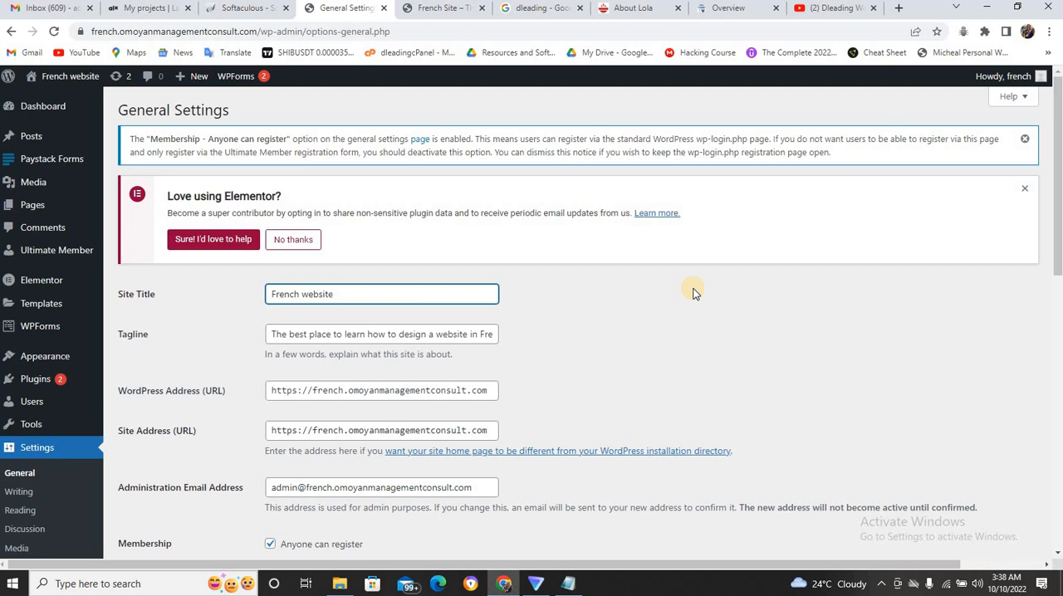
Clear the "French website" site title and return to the Google results for "dleading".
double_click(287, 296)
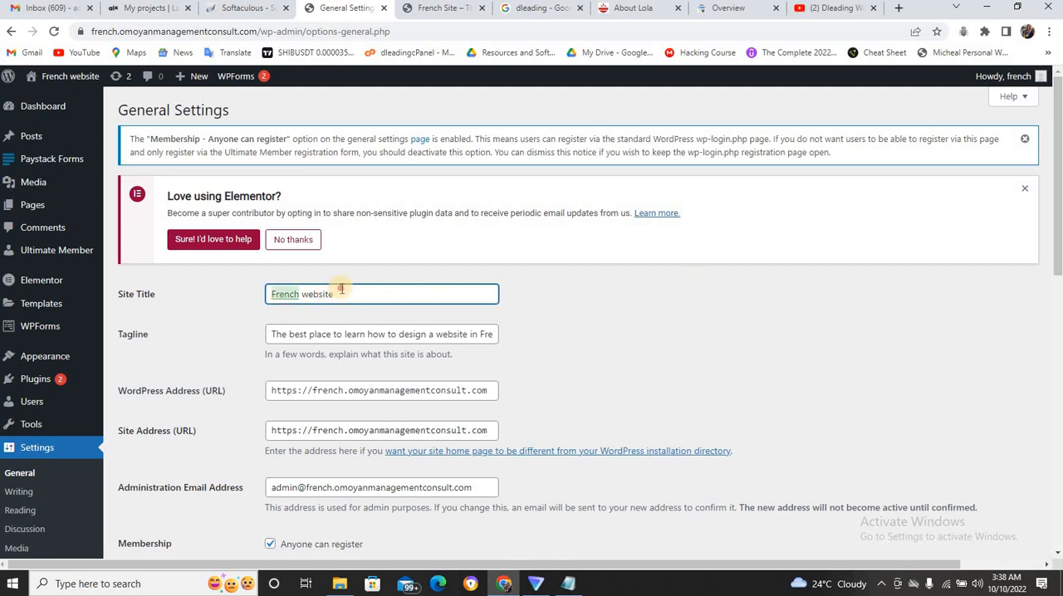
left_click_drag(341, 290, 271, 293)
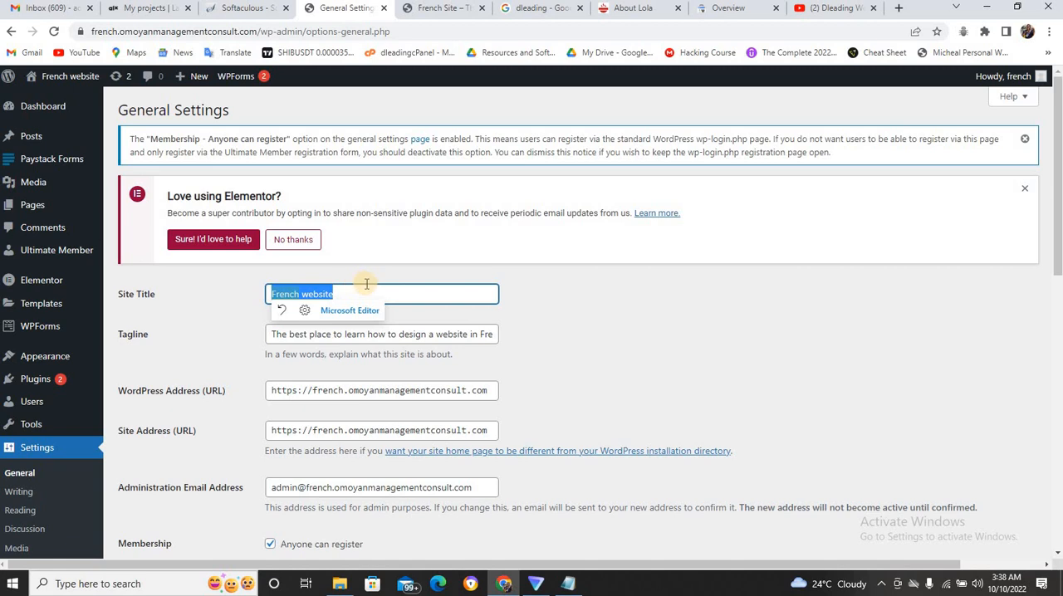
key("BackSpace")
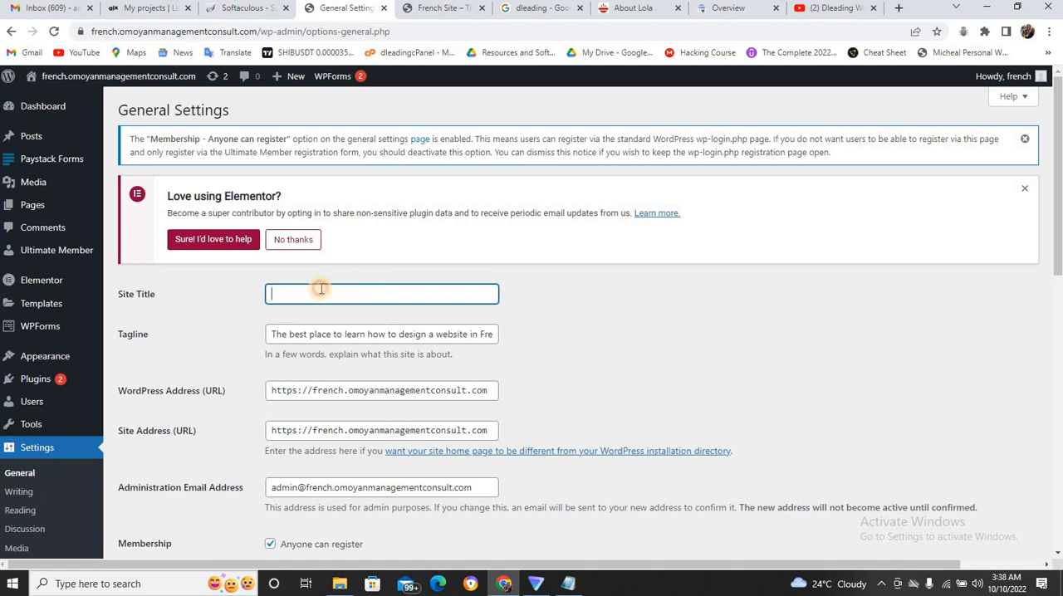
left_click(321, 288)
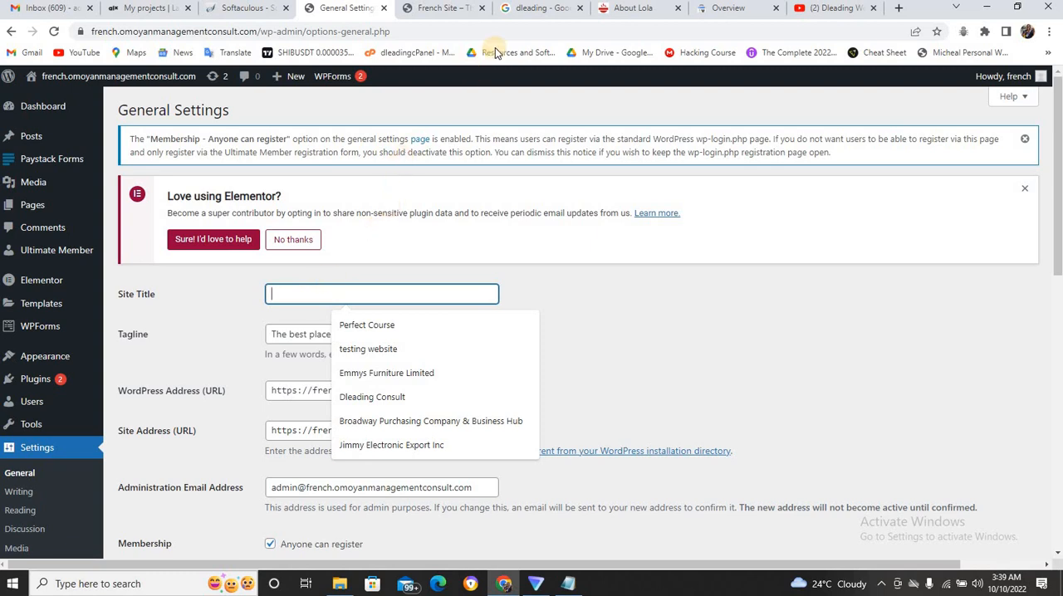
left_click(529, 10)
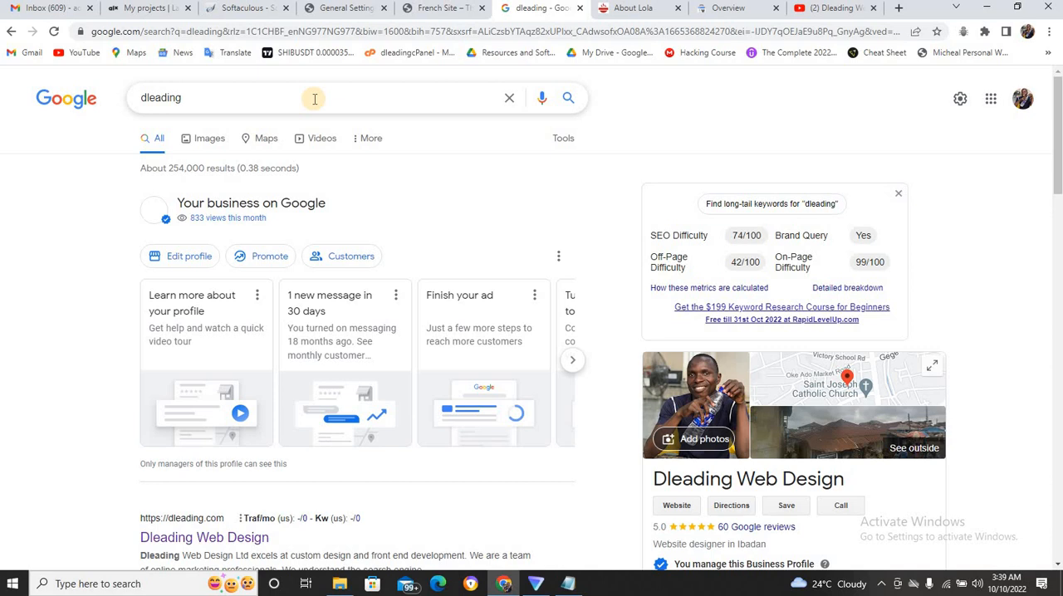
Look up the "best kitchen" keyword in the Notepad notes and search Google for it in place of "dleading".
left_click(237, 89)
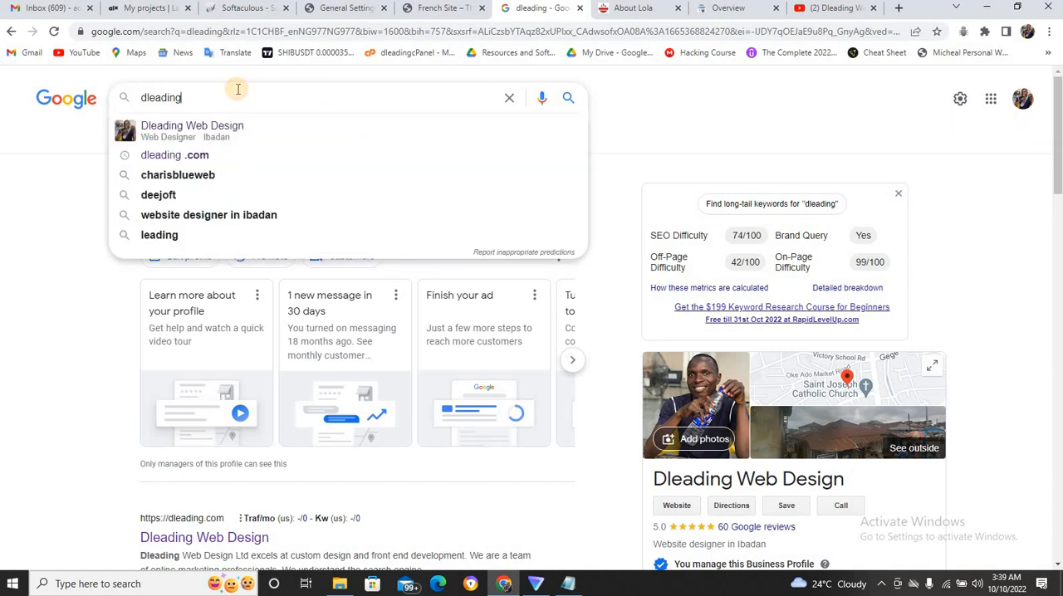
key("BackSpace")
key("BackSpace")
key("BackSpace")
key("BackSpace")
key("BackSpace")
key("BackSpace")
key("BackSpace")
key("BackSpace")
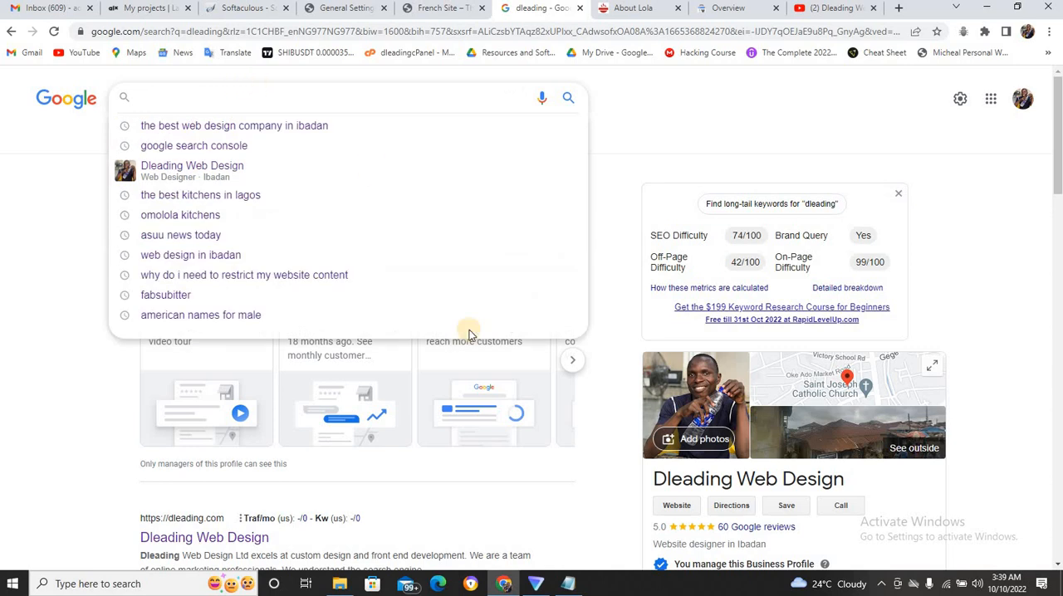
left_click(568, 584)
left_click(279, 420)
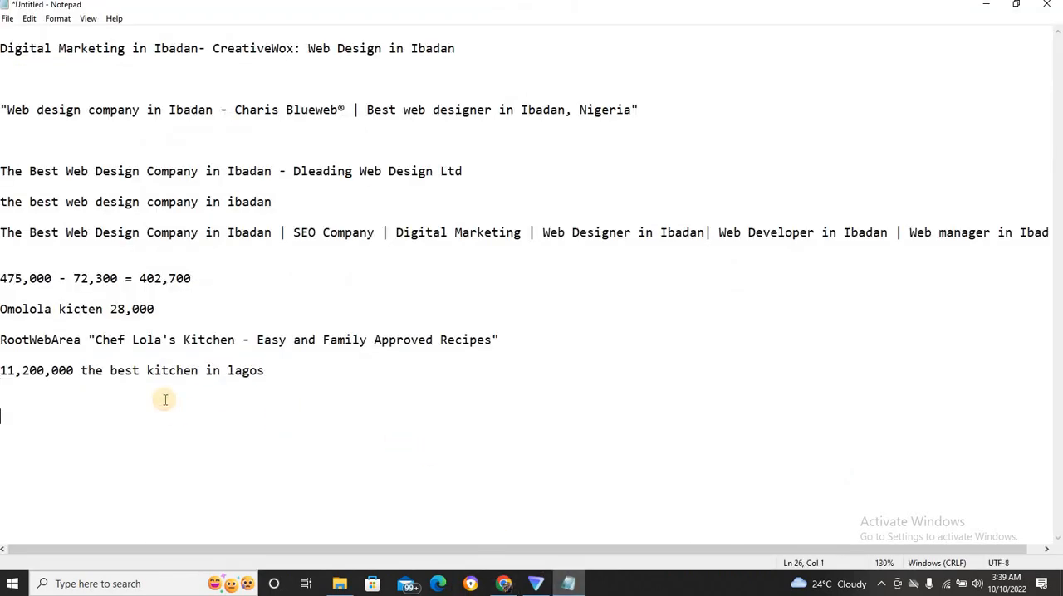
left_click_drag(111, 370, 200, 371)
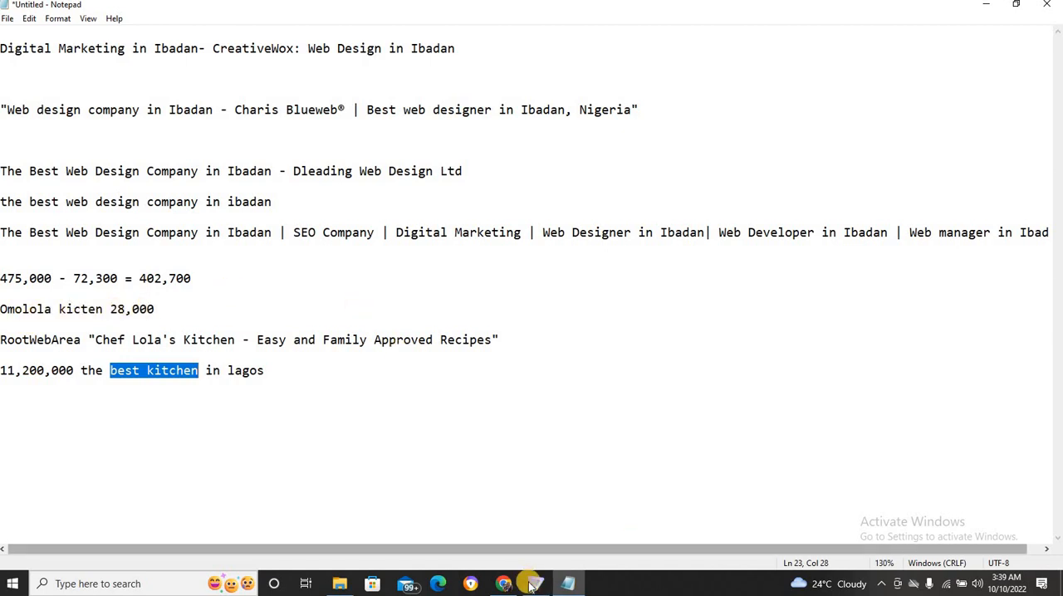
left_click(503, 584)
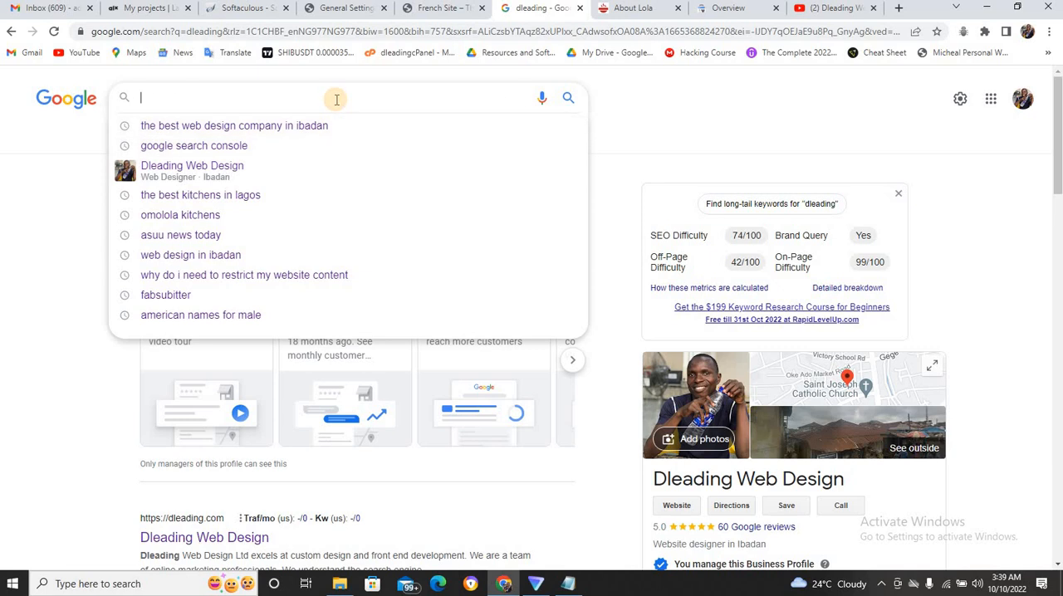
type("best kitchen")
key("Return")
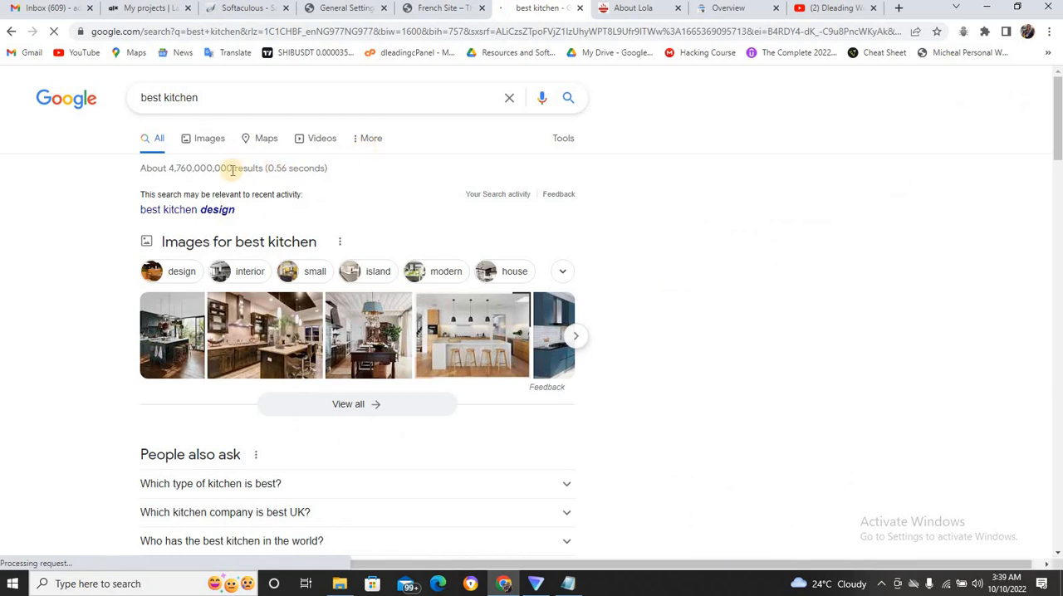
Copy Google's result count for the search and record it in Notepad as a new line reading "Best Kitchen 4,760,000,000".
left_click_drag(169, 168, 234, 165)
key("ctrl+c")
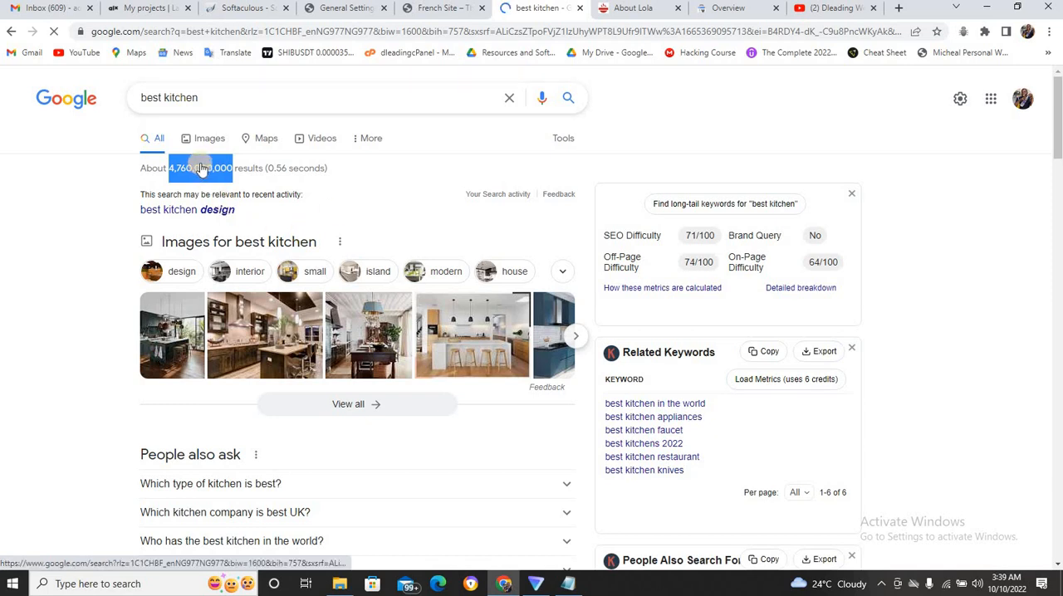
left_click(568, 584)
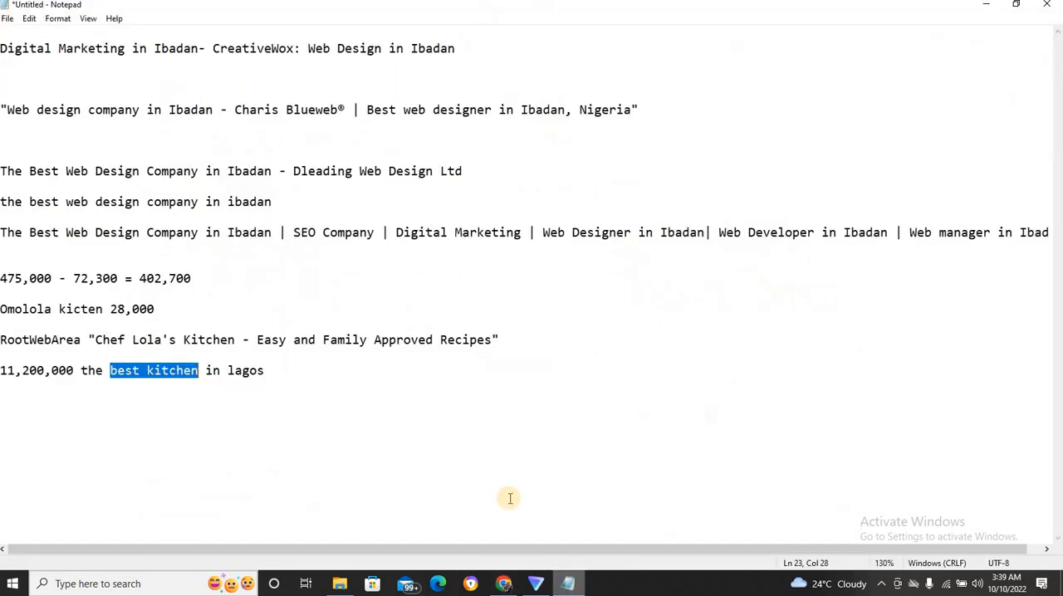
left_click(466, 458)
left_click(391, 383)
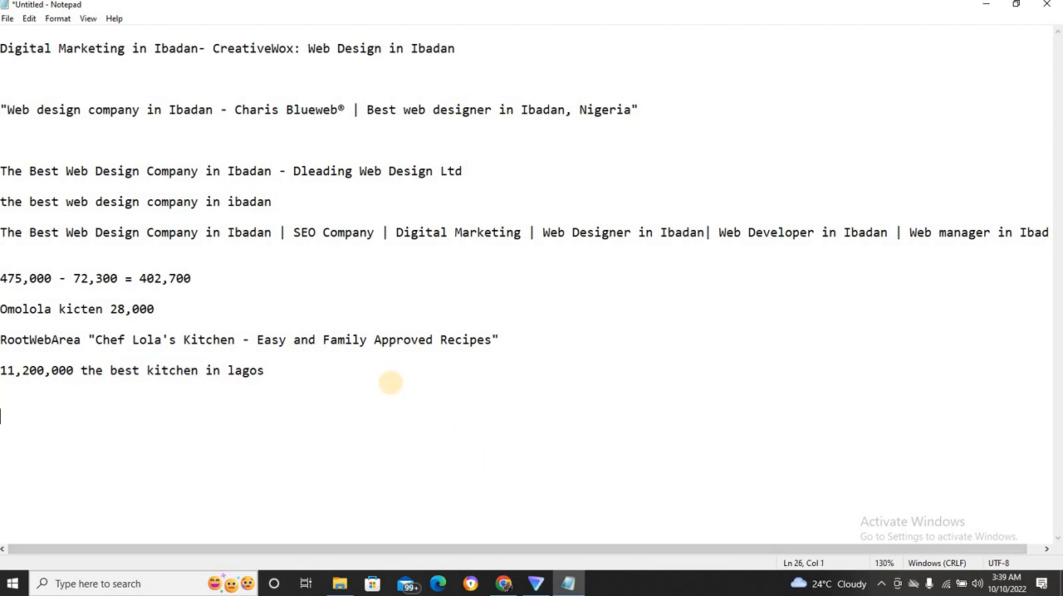
type("Best Kitchen")
key("ctrl+v")
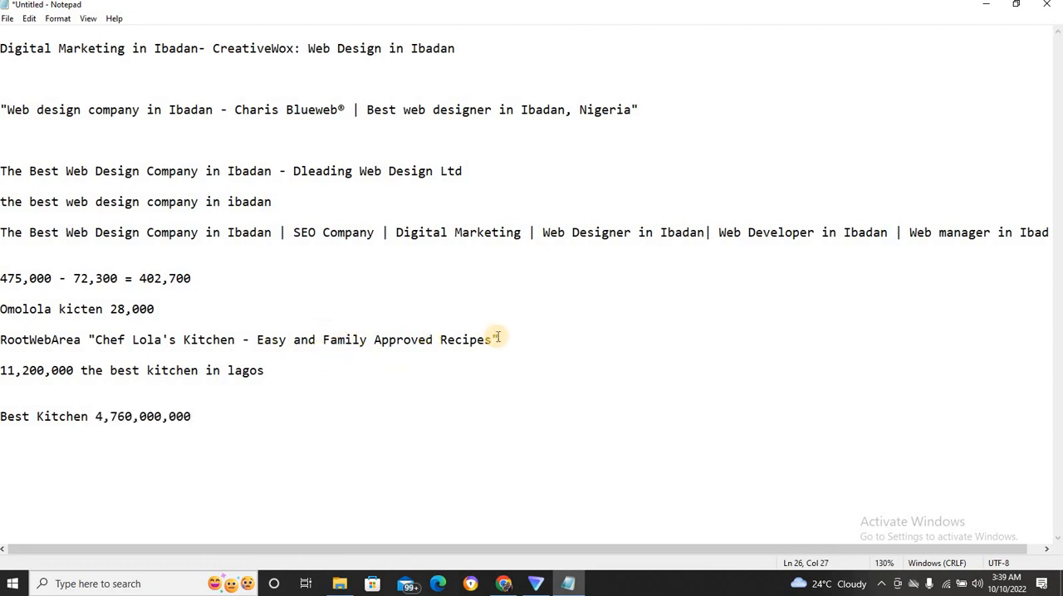
Delete the "Chef Lola's Kitchen" title line from the notes and add a blank line below "the best kitchen in lagos".
left_click_drag(497, 337, 1, 339)
key("BackSpace")
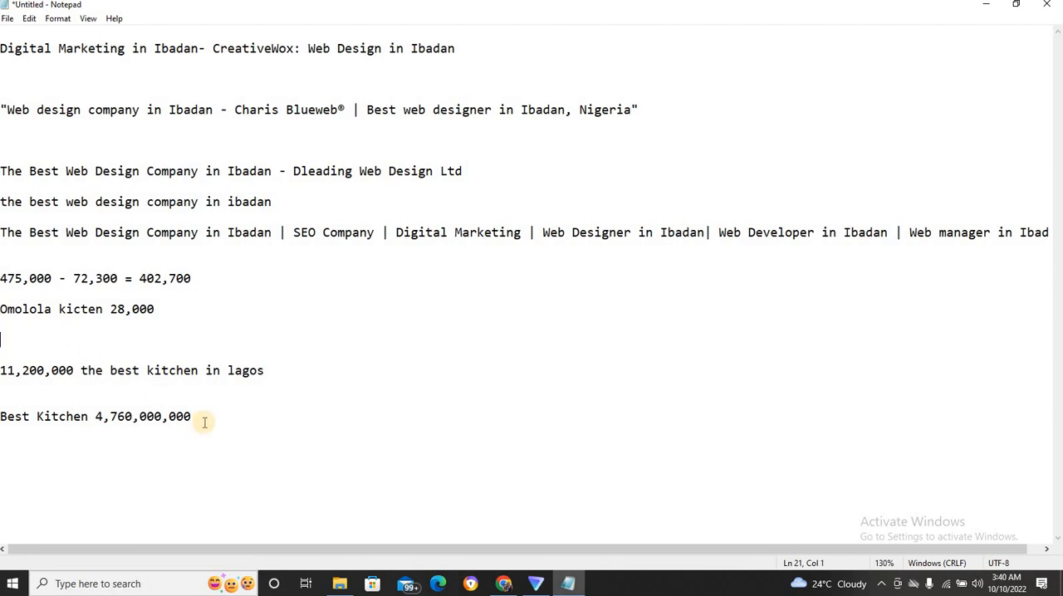
left_click(292, 366)
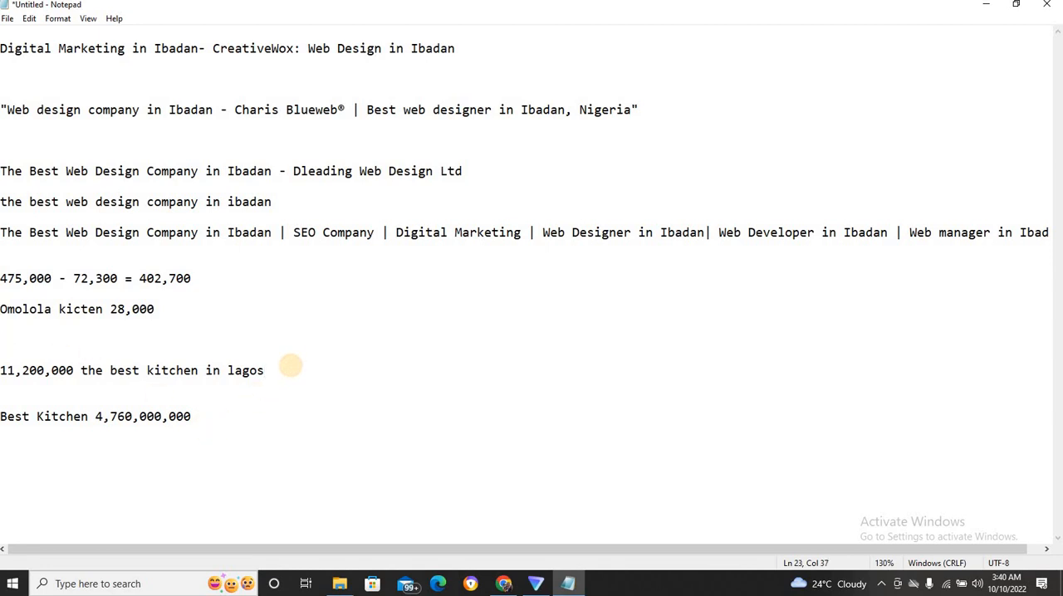
key("Return")
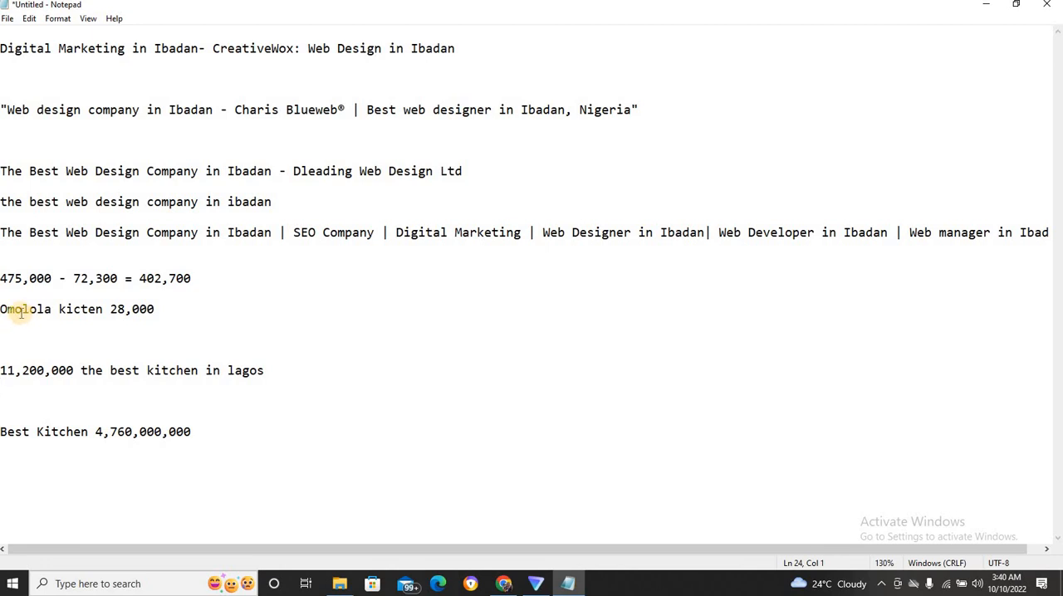
Move the figure behind the Lagos keyword so the line reads "the best kitchen in lagos = 11,200,000".
left_click_drag(73, 373, 2, 373)
key("ctrl+c")
key("BackSpace")
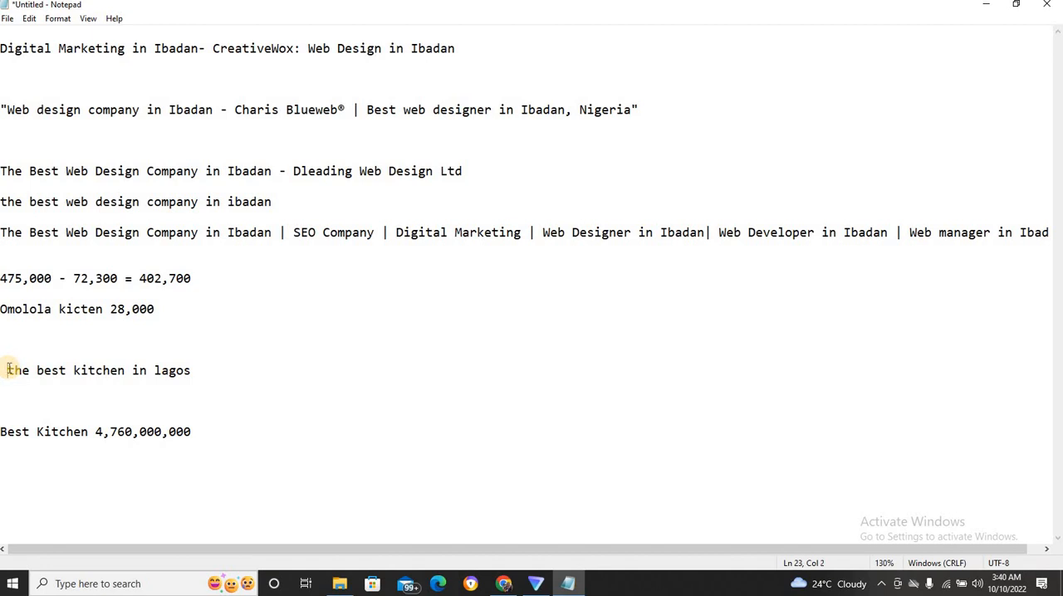
key("Delete")
left_click(193, 363)
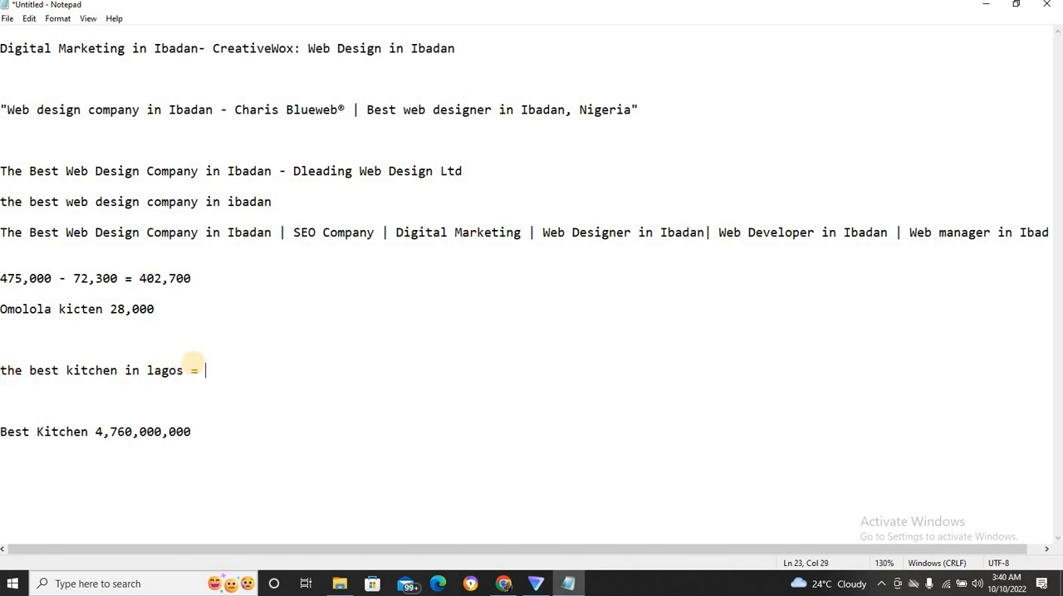
key("ctrl+v")
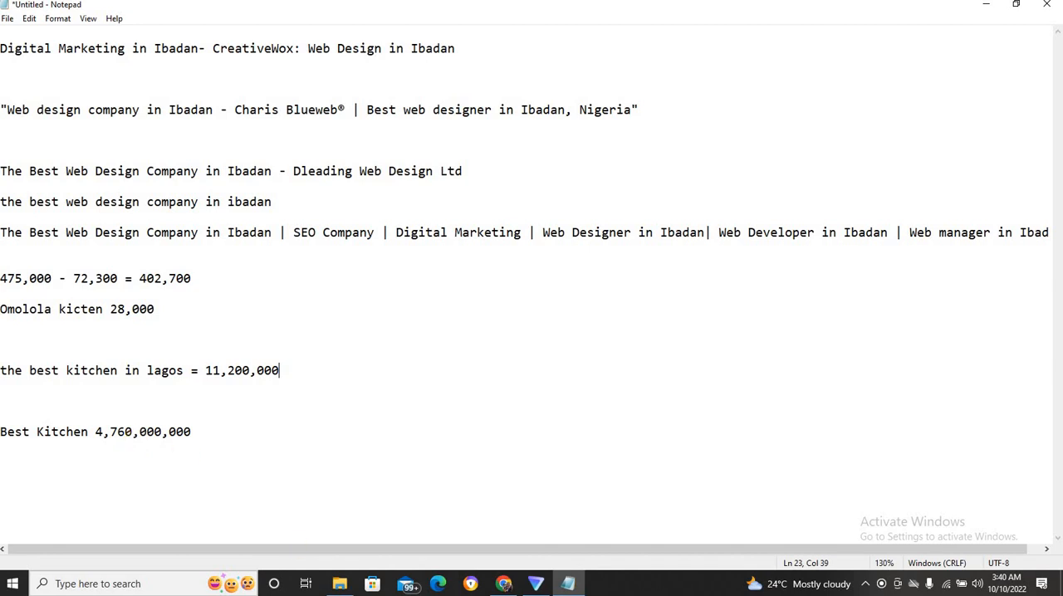
Switch to the YouTube channel's playlists in Chrome and open the "SEO Complete Tutorials" playlist.
left_click(503, 584)
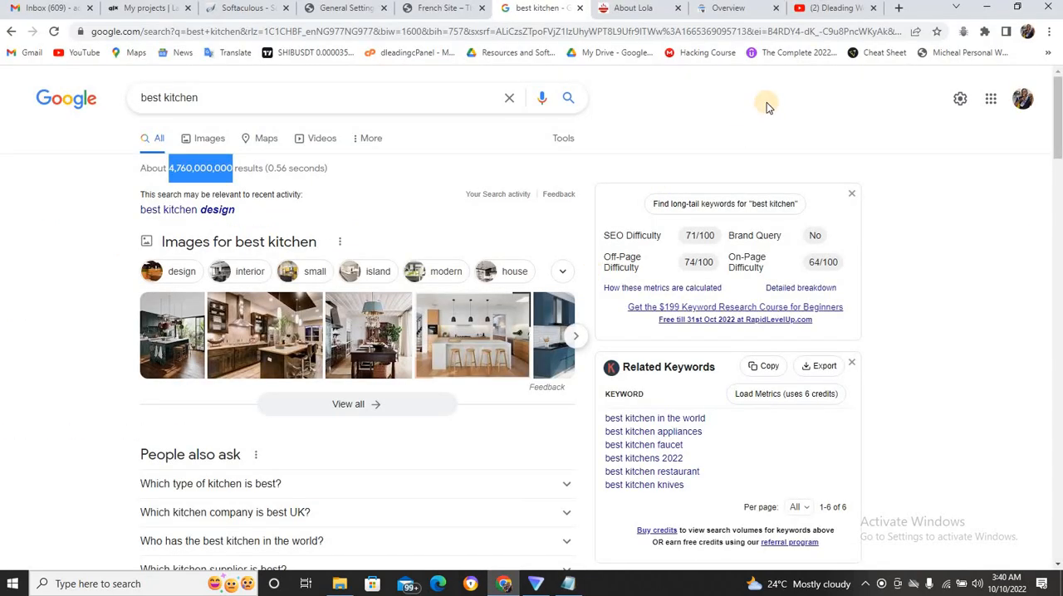
left_click(826, 10)
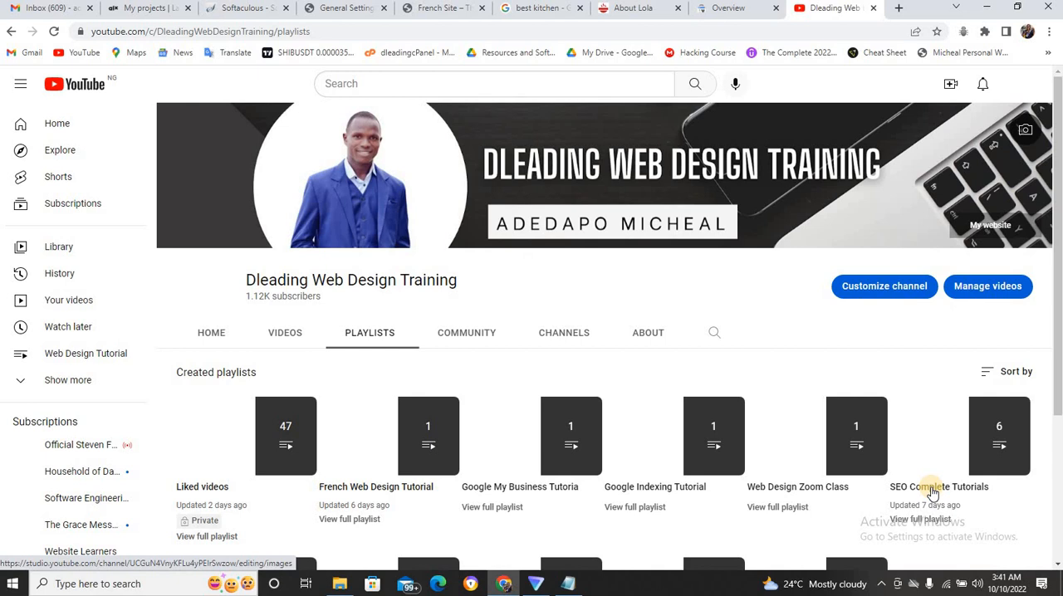
left_click(933, 491)
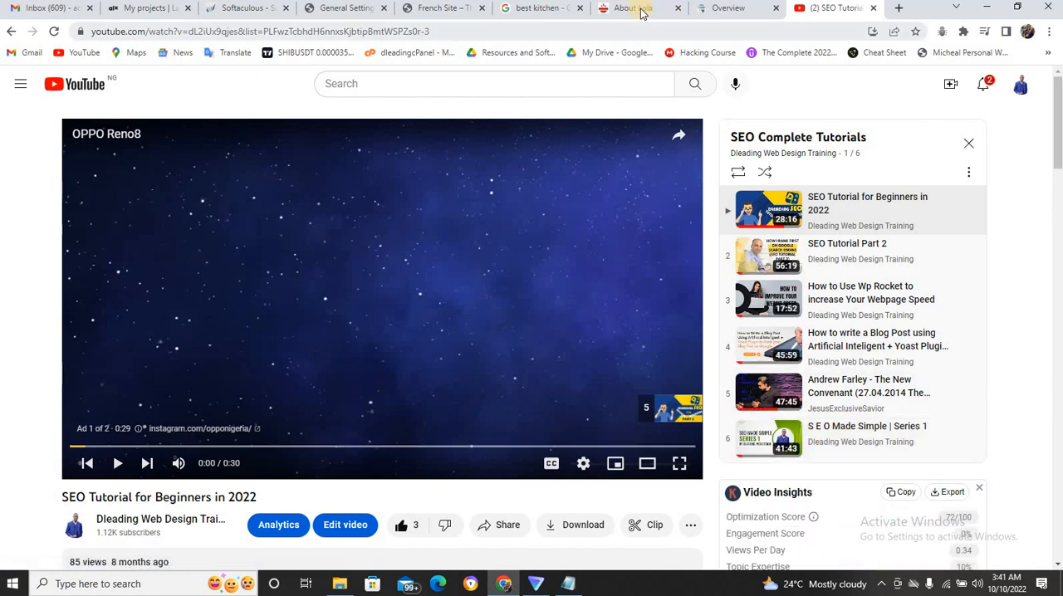
Return to Notepad and compare the noted keywords "Best Kitchen", "Omolola kicten" and "the best kitchen in lagos" by highlighting each.
left_click(566, 584)
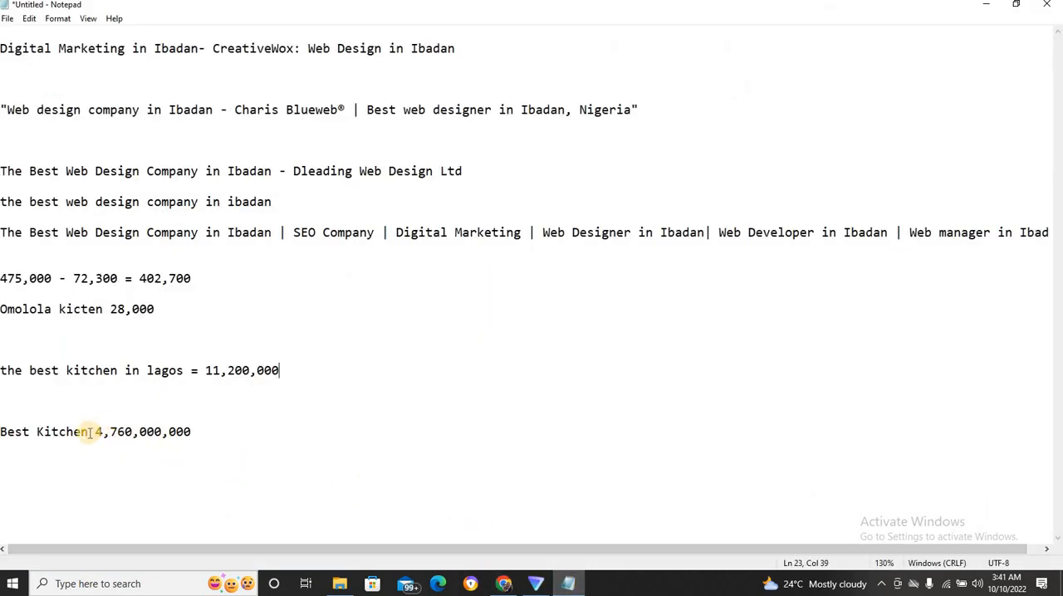
left_click_drag(88, 432, 2, 433)
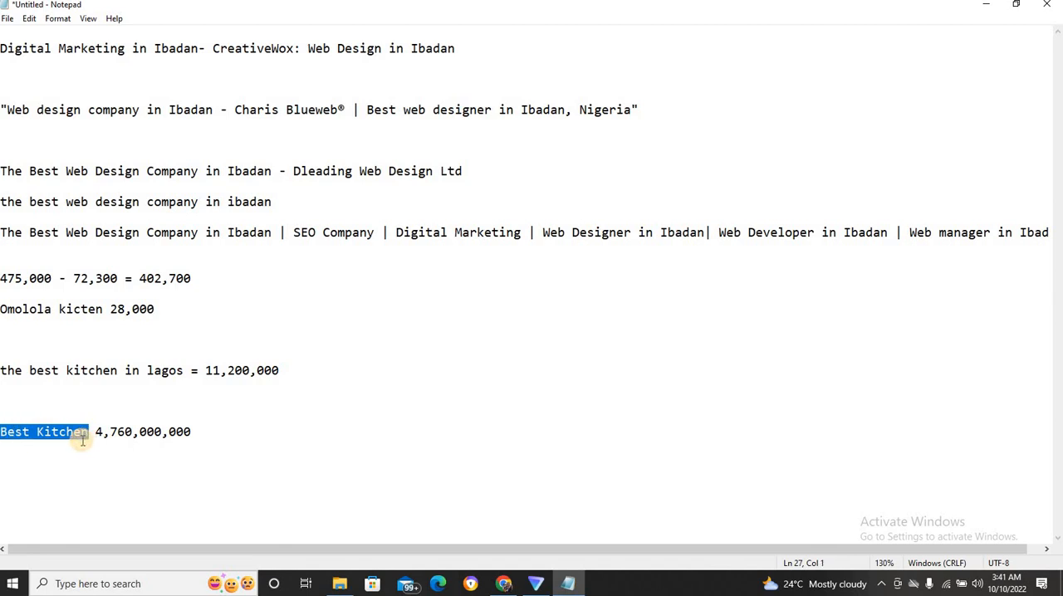
left_click(75, 442)
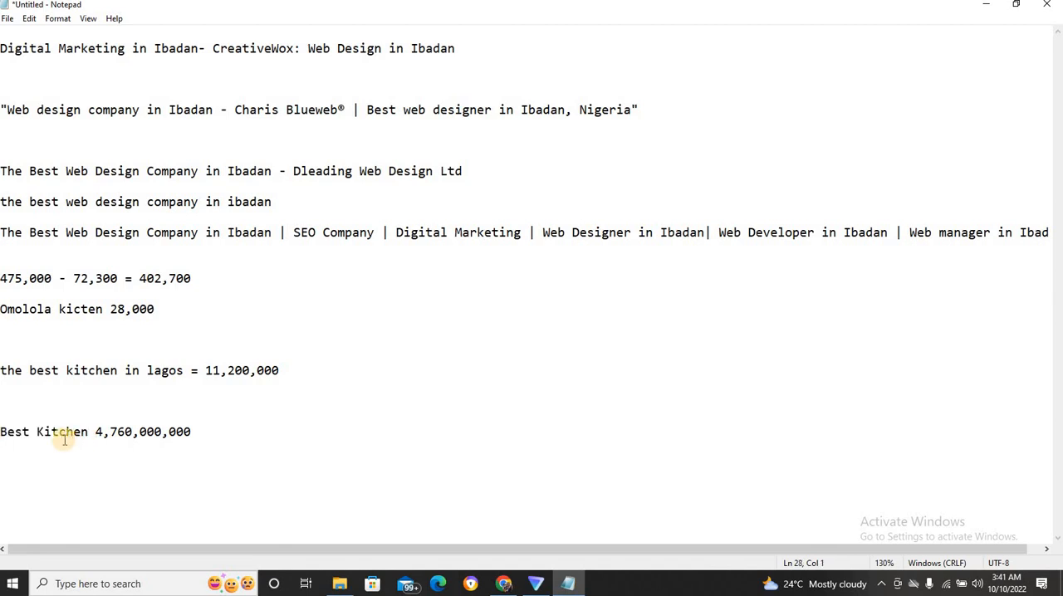
left_click_drag(86, 432, 1, 433)
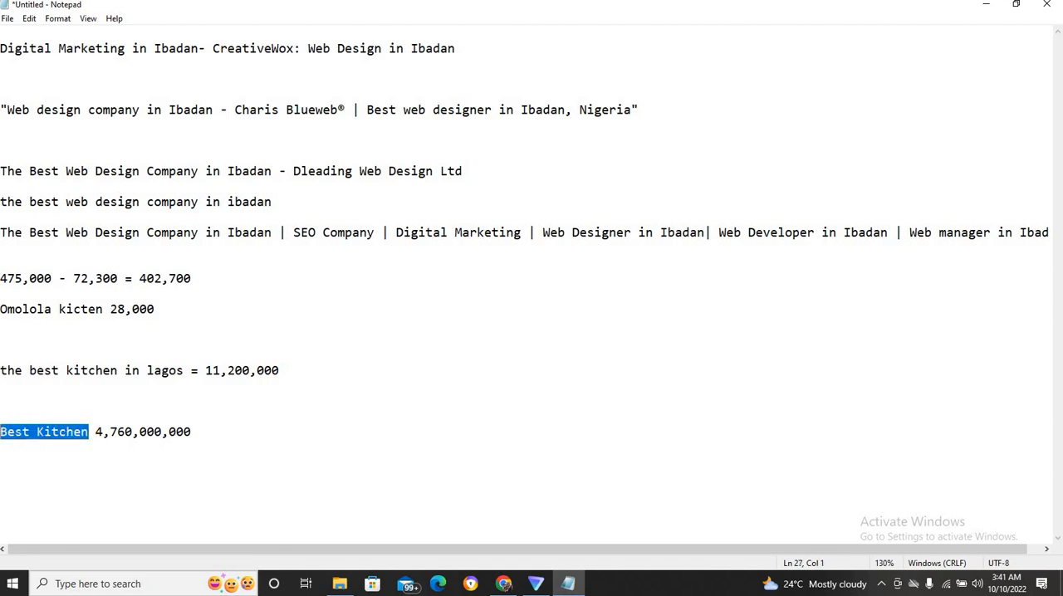
left_click(32, 434)
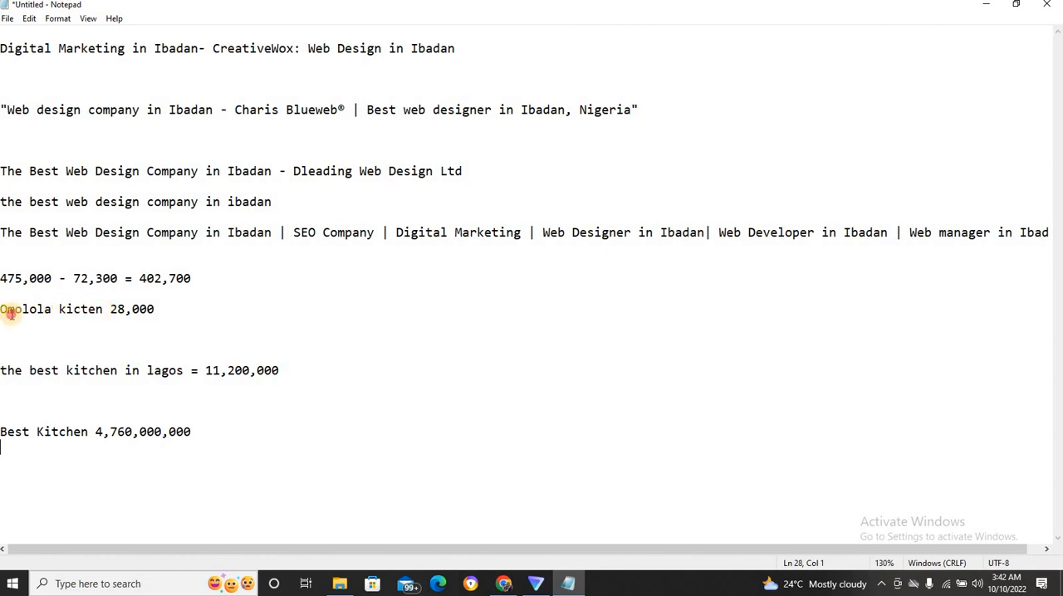
left_click_drag(103, 311, 6, 309)
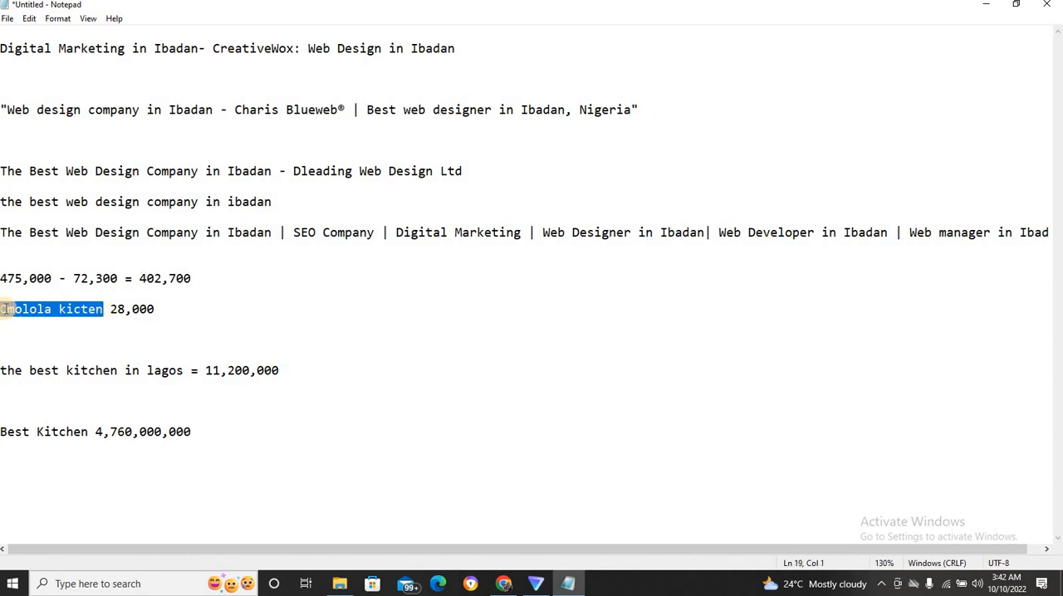
left_click(87, 373)
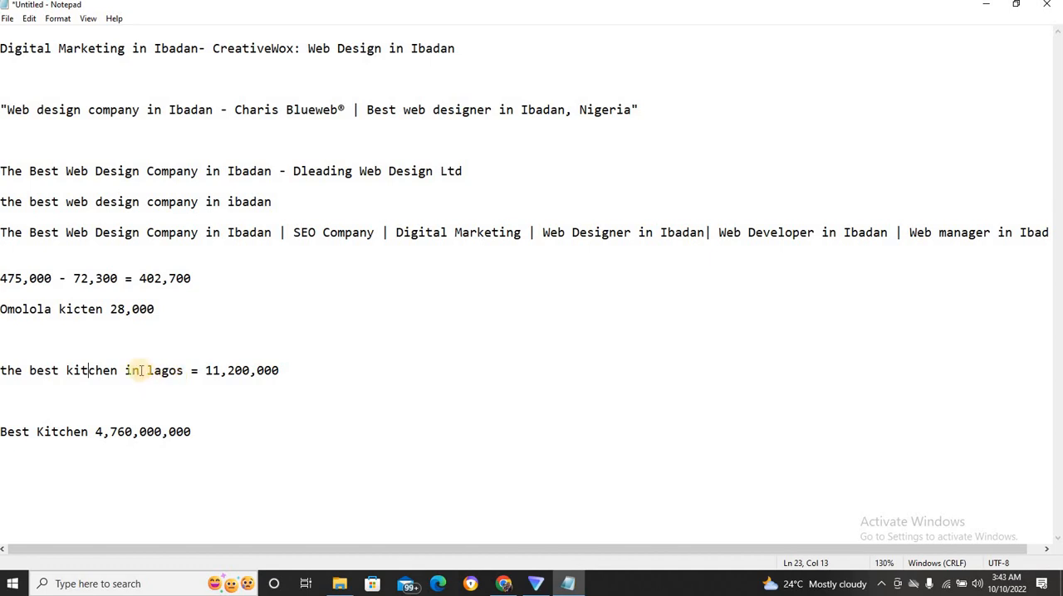
left_click_drag(3, 368, 180, 372)
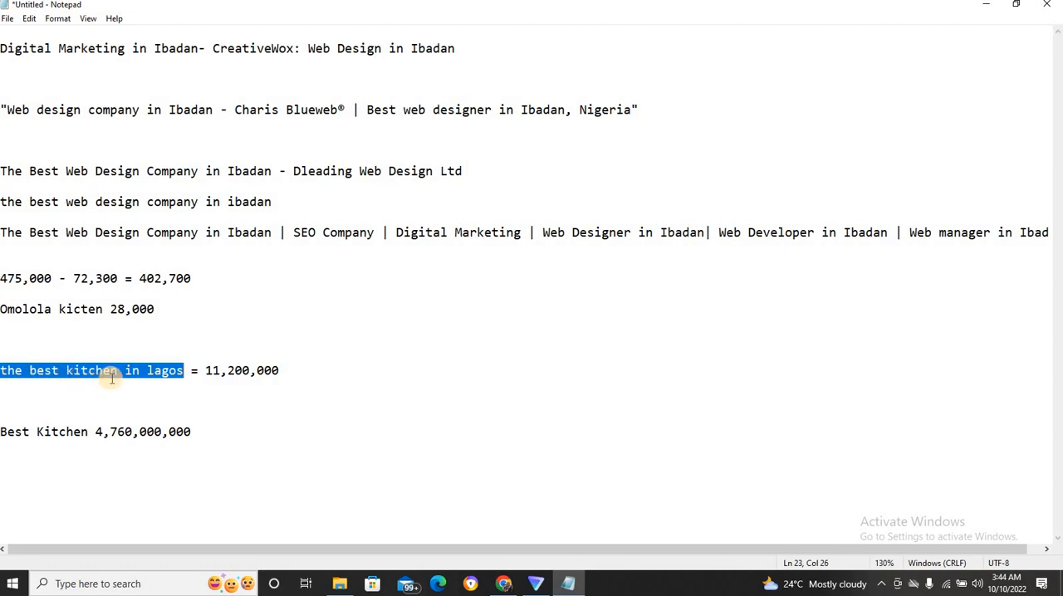
key("Down")
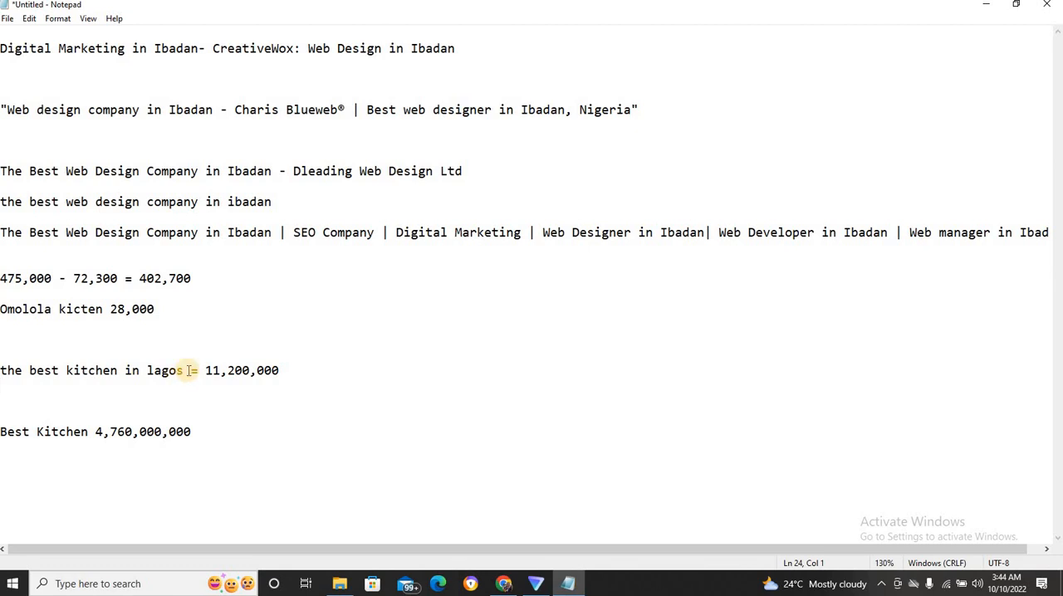
Copy "the best kitchen in lagos" onto a new line below it and extend the copy to "the best kitchen in Ikeja lagos".
left_click_drag(184, 371, 3, 366)
key("ctrl+c")
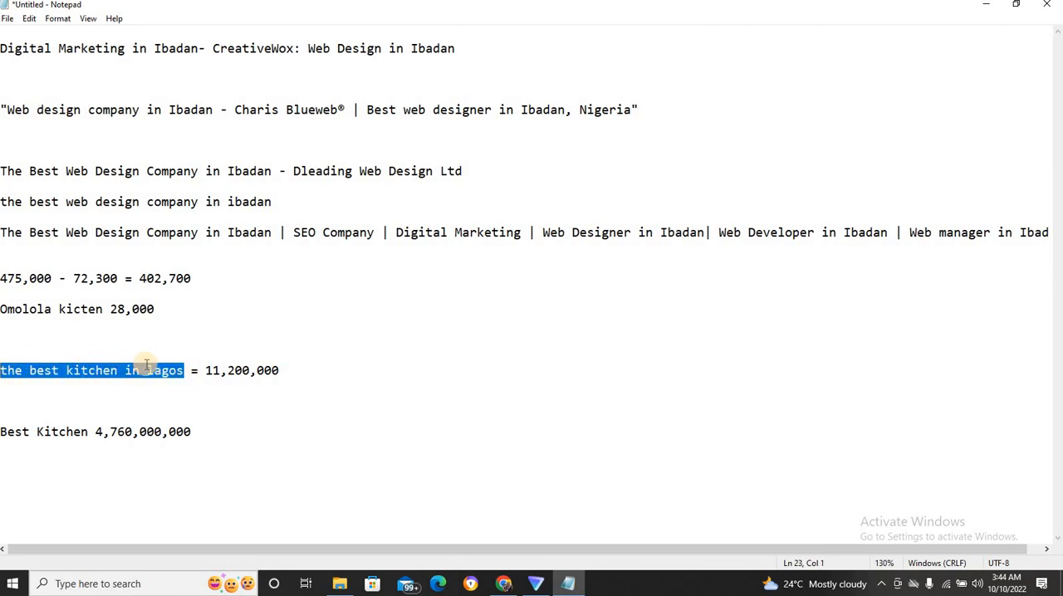
left_click(339, 371)
key("Return")
key("Return")
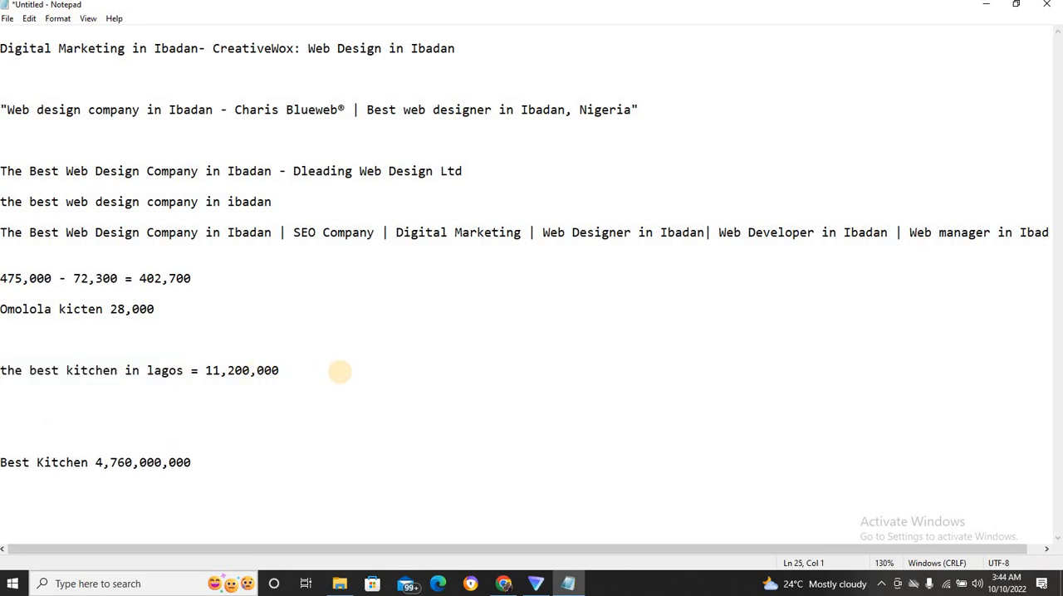
key("ctrl+v")
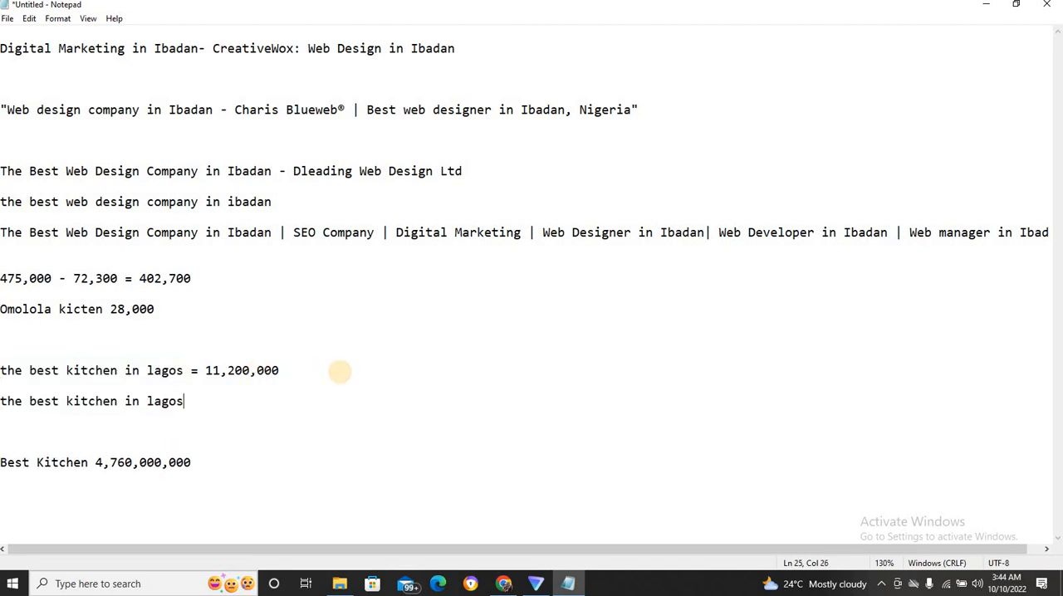
left_click(140, 400)
type("Ikej ")
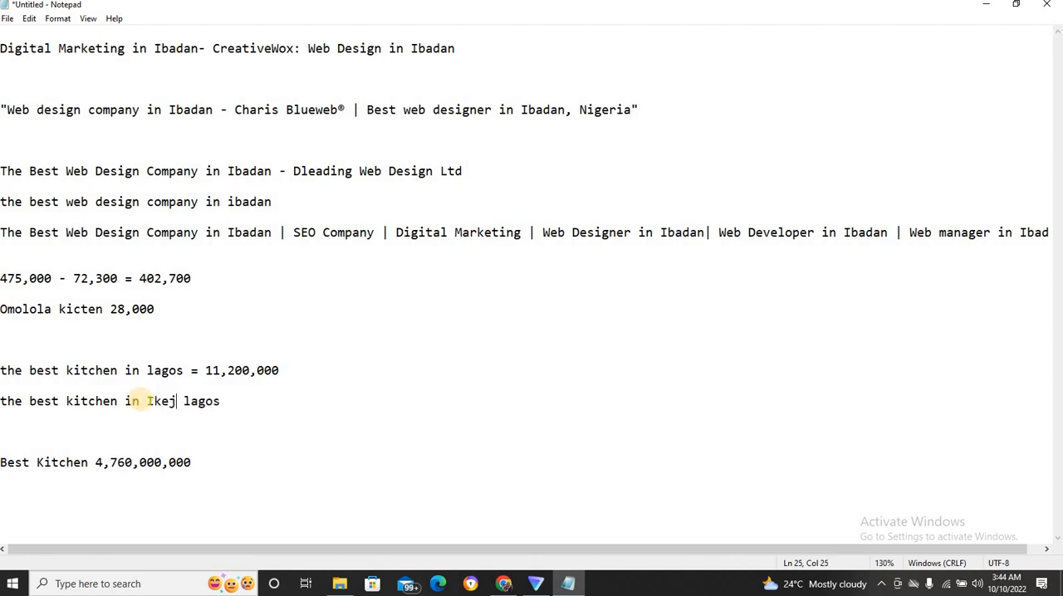
type("a")
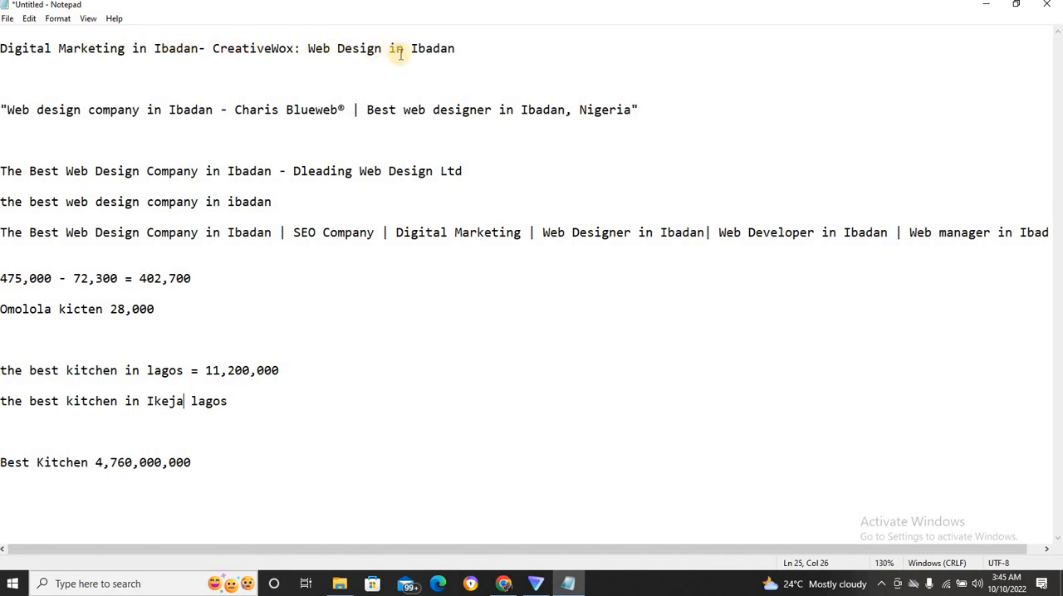
Highlight the example title "Digital Marketing in Ibadan- CreativeWox: Web Design in Ibadan" in the notes to examine its wording.
left_click(307, 79)
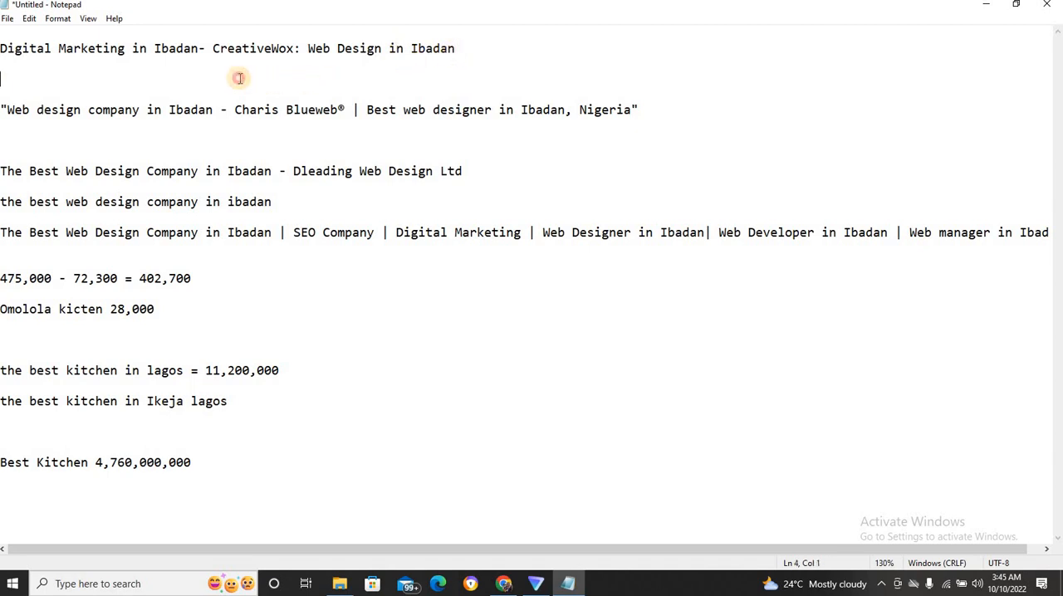
left_click_drag(113, 61, 3, 49)
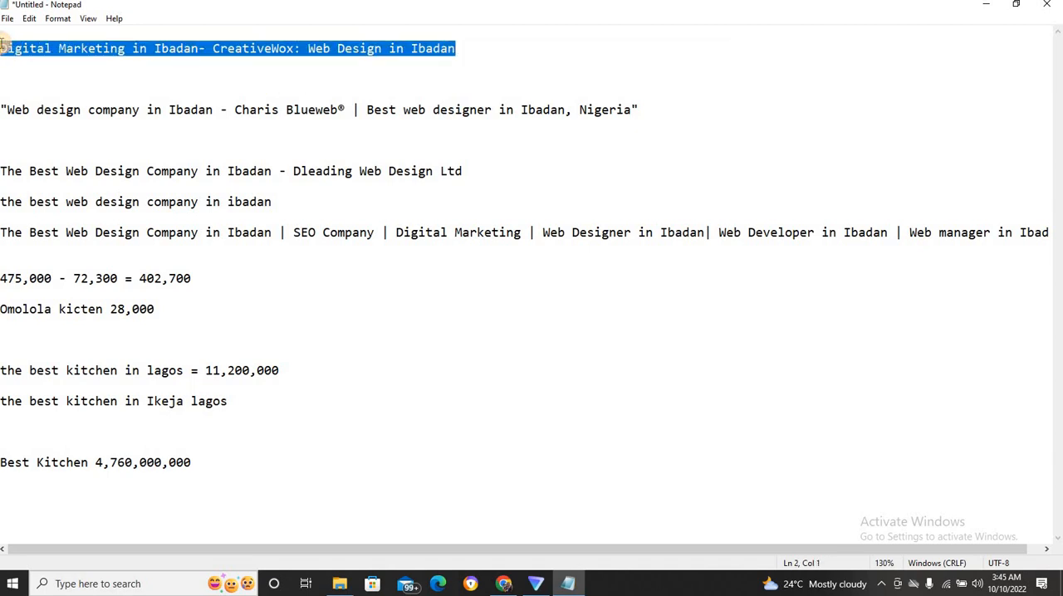
Highlight parts of the example title "Web design company in Ibadan - Charis Blueweb® | Best web designer in Ibadan, Nigeria" and compare it with "the best kitchen in Ikeja lagos".
left_click(78, 94)
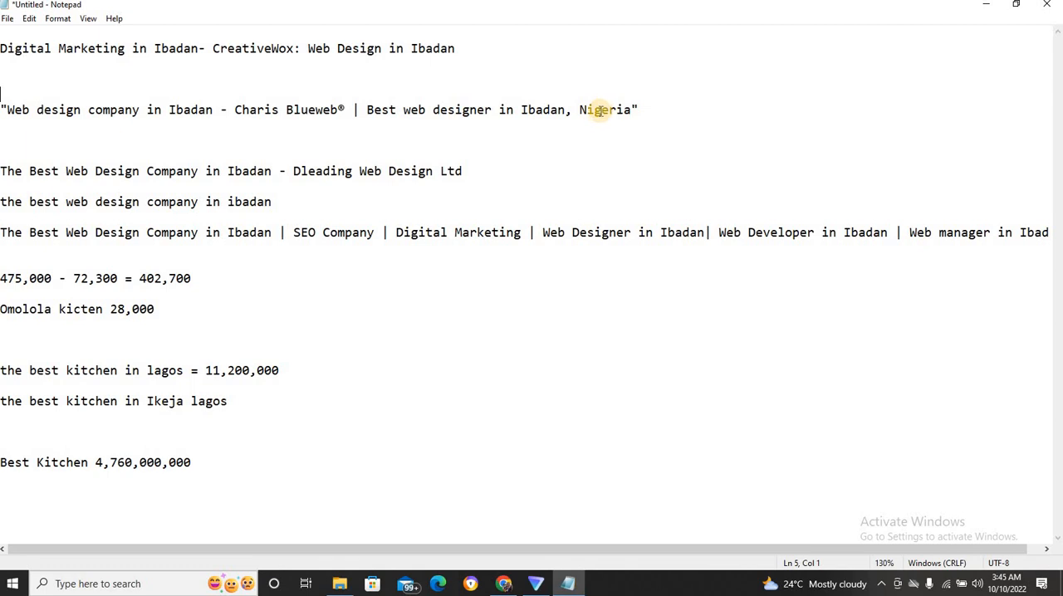
left_click_drag(366, 109, 376, 109)
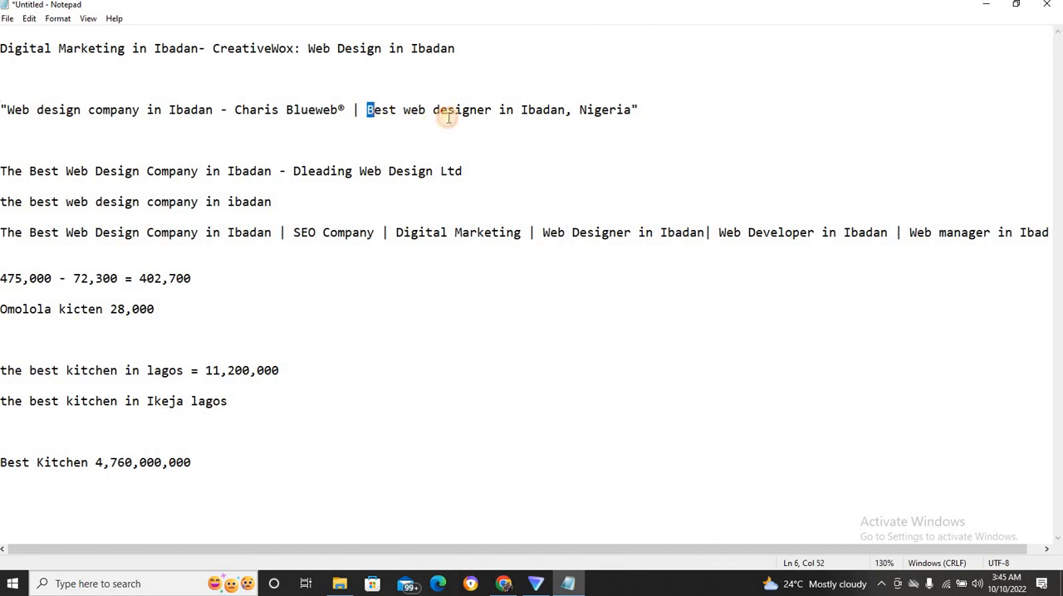
left_click_drag(449, 117, 641, 112)
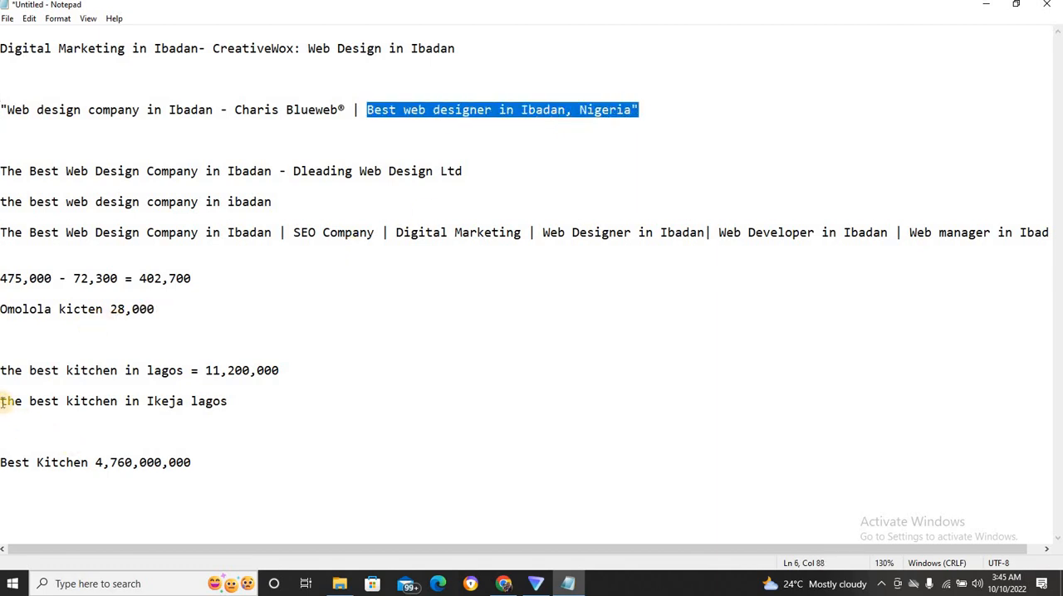
left_click_drag(2, 402, 172, 407)
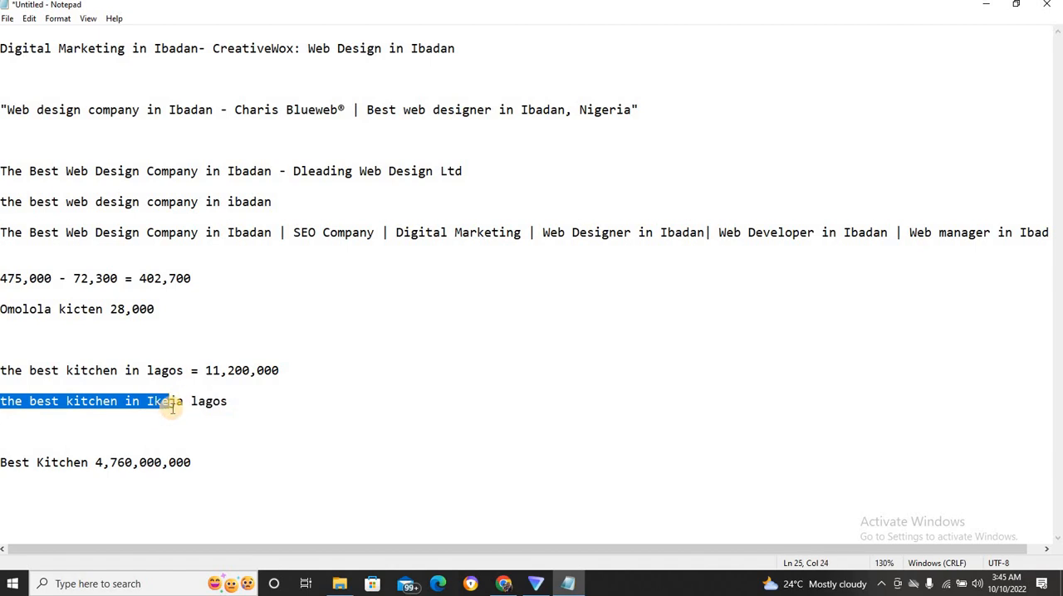
left_click(230, 400)
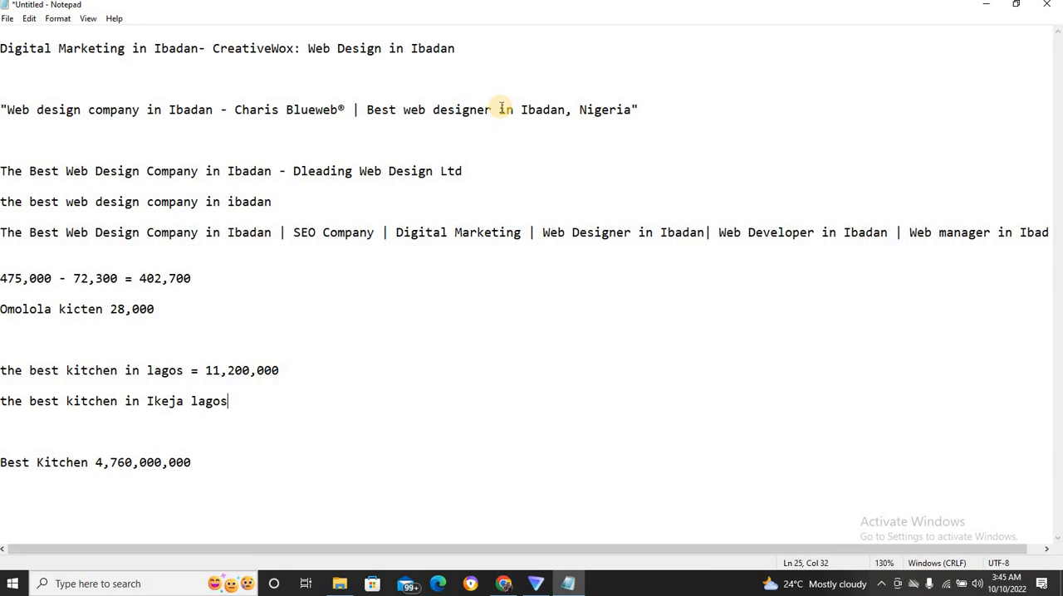
left_click(544, 109)
key("shift+End")
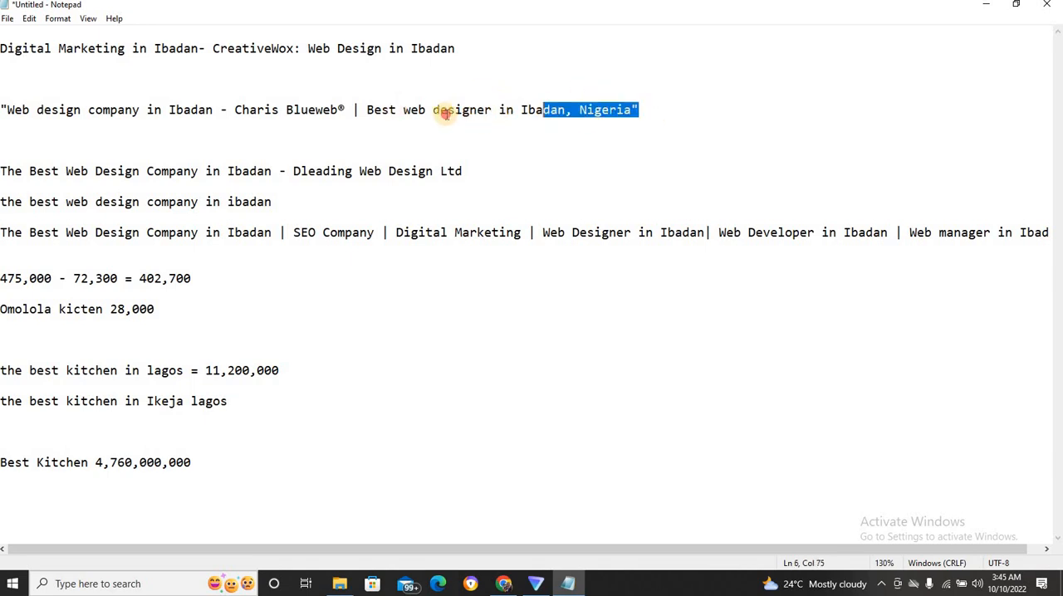
left_click_drag(446, 113, 54, 101)
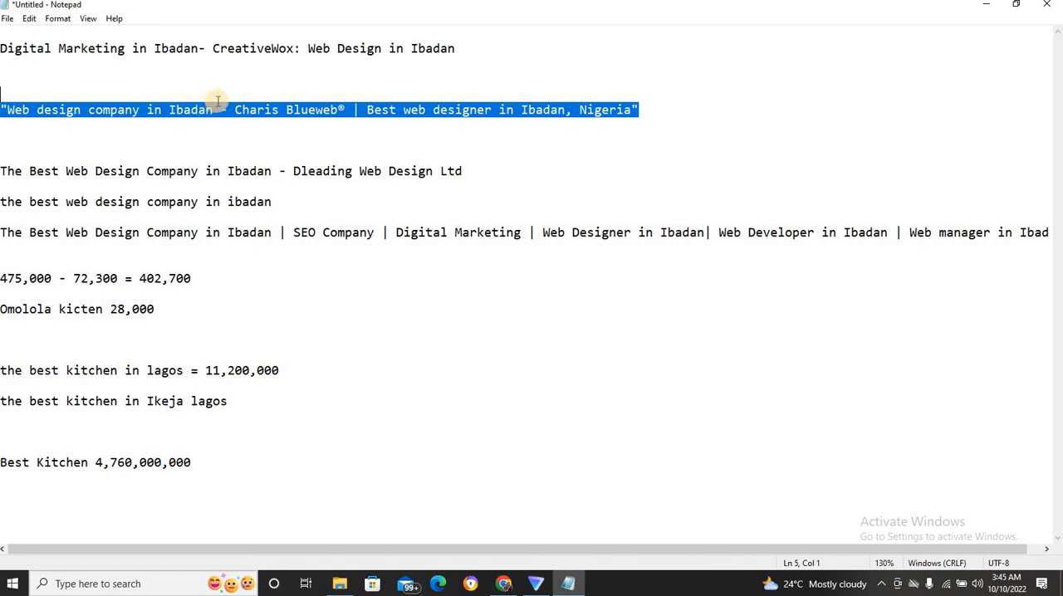
left_click(181, 121)
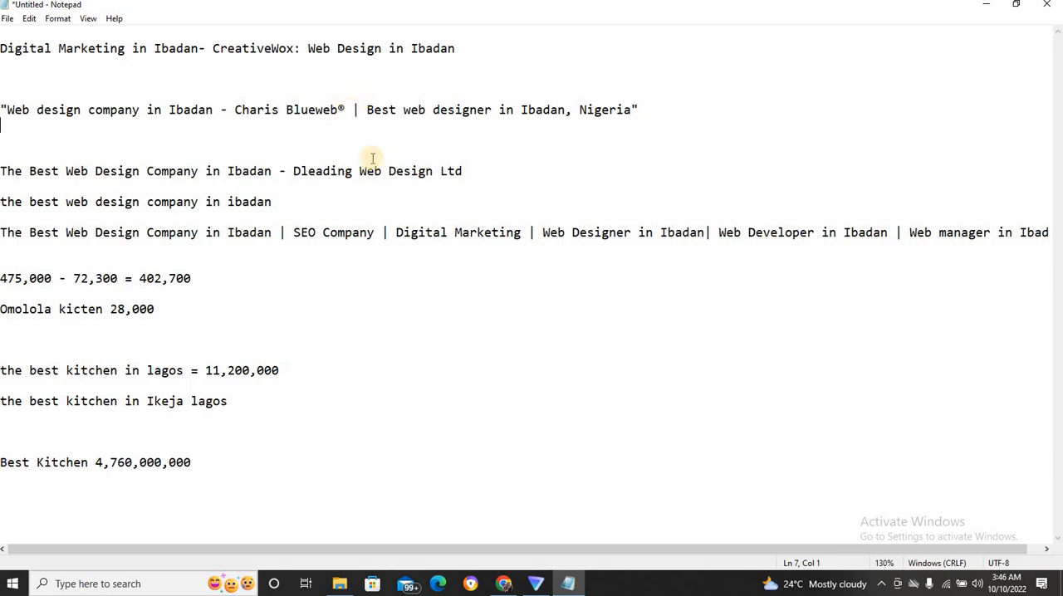
Switch to the WordPress General Settings page in Chrome and select the entire site title.
left_click(506, 584)
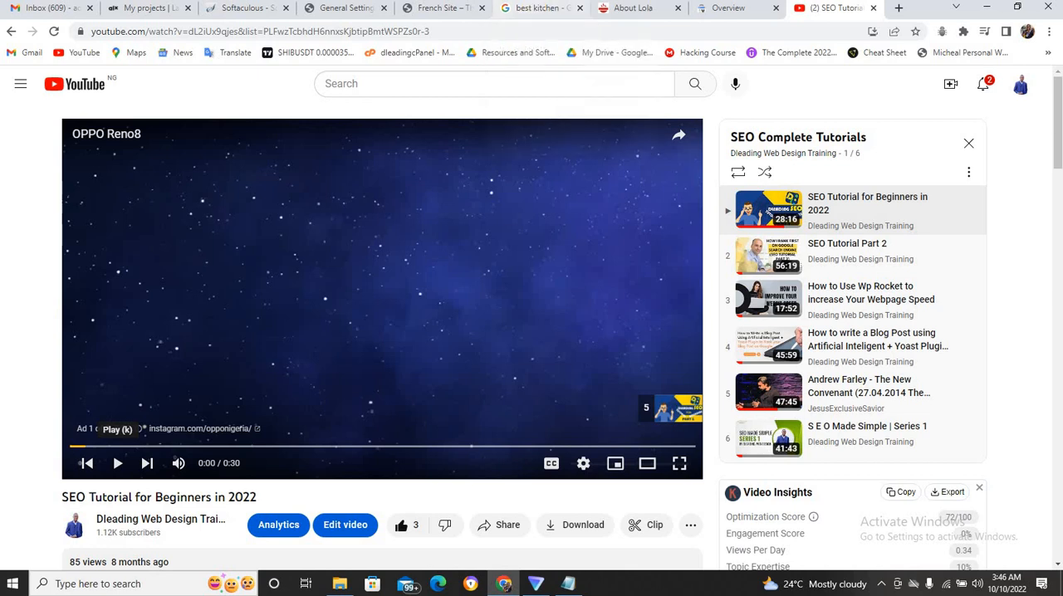
left_click(440, 8)
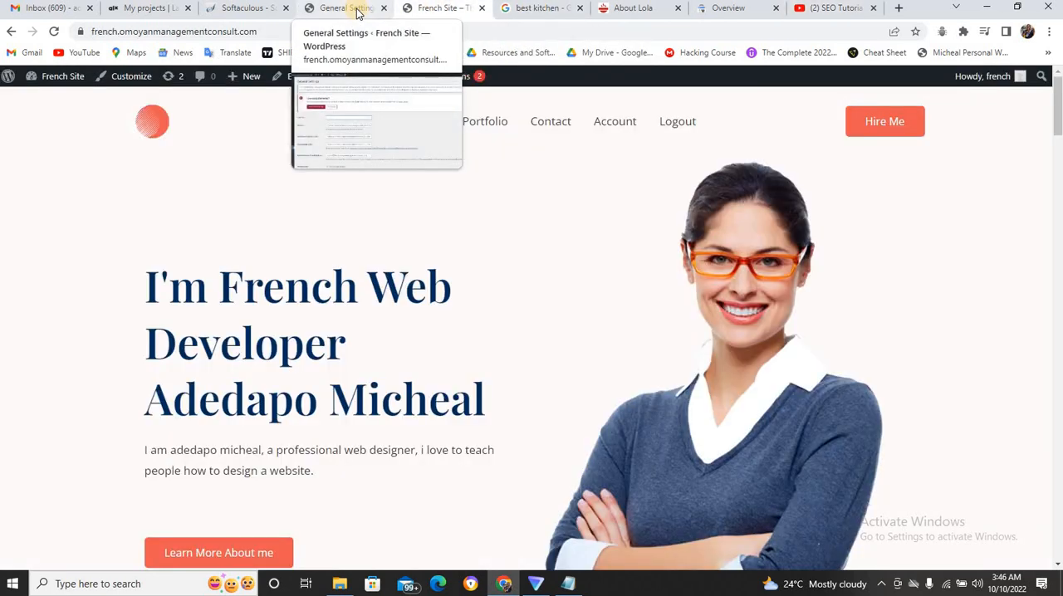
left_click(358, 10)
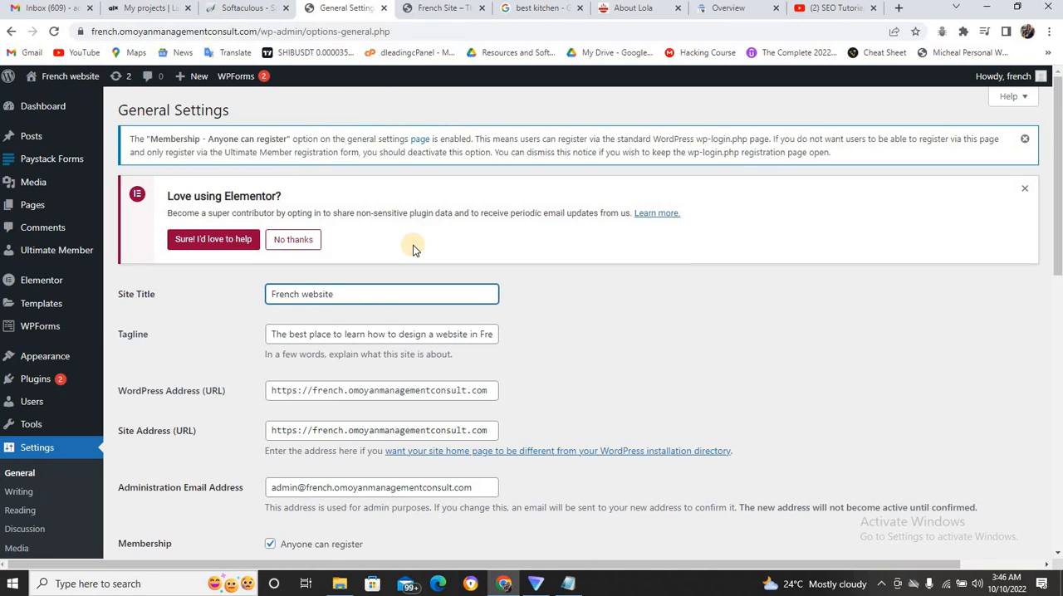
left_click(350, 294)
key("ctrl+a")
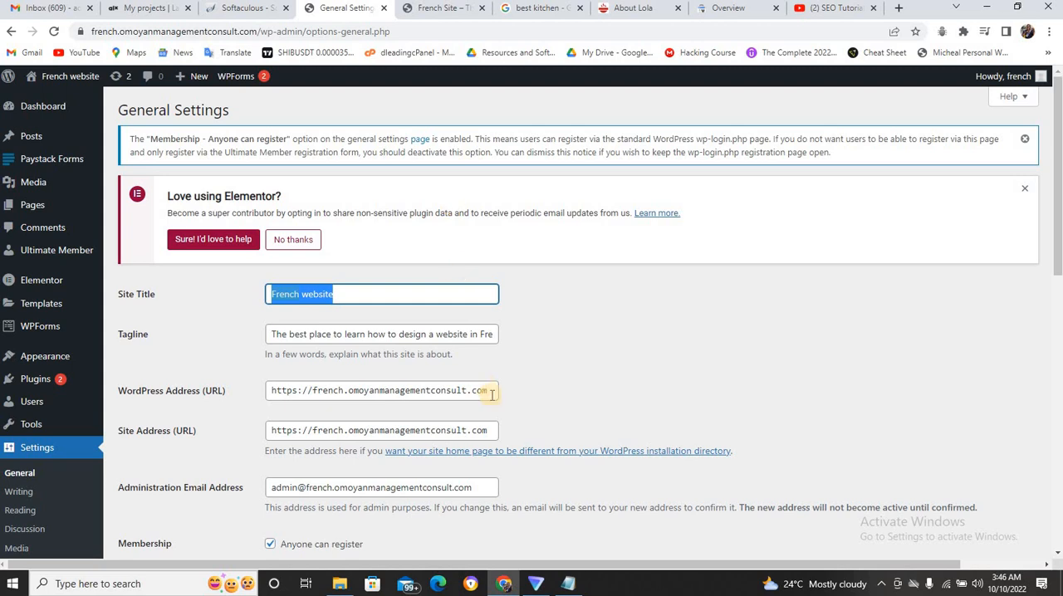
Glance at the Notepad notes, view the French site's home page in Chrome, and return to General Settings.
left_click(568, 585)
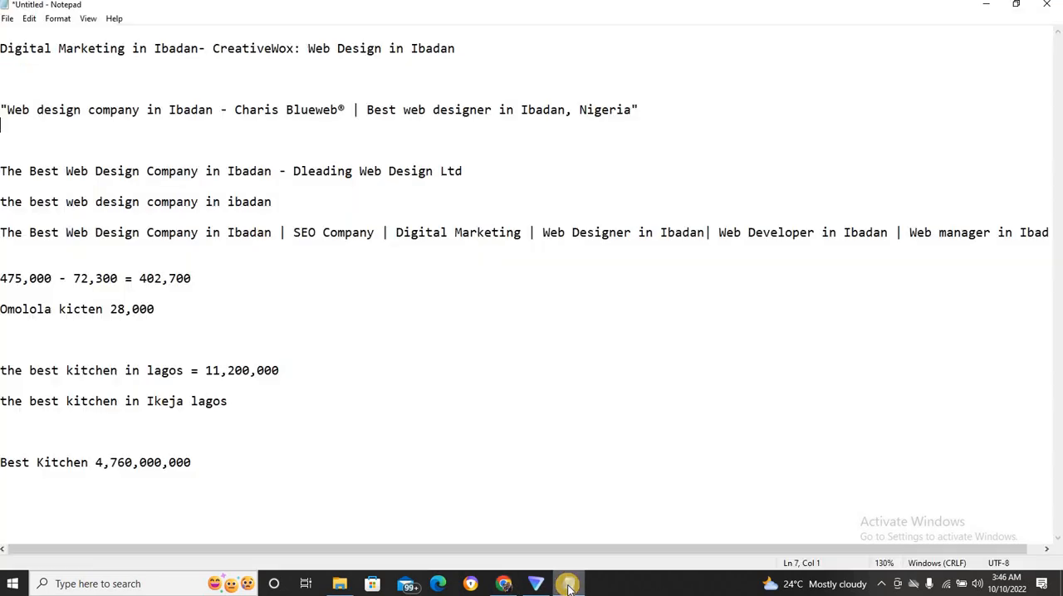
left_click(507, 585)
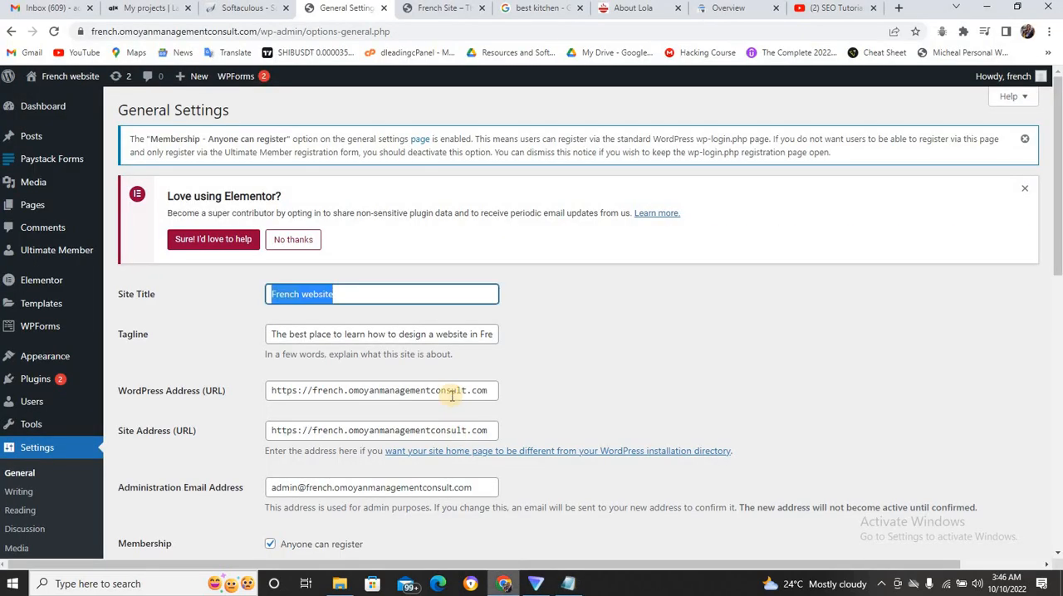
left_click(433, 10)
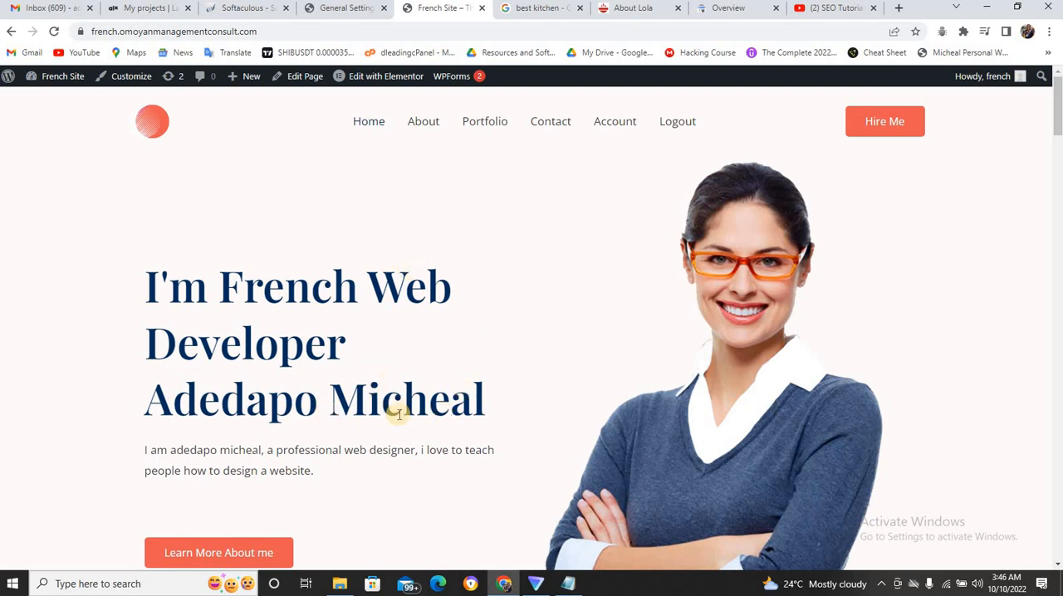
left_click(353, 10)
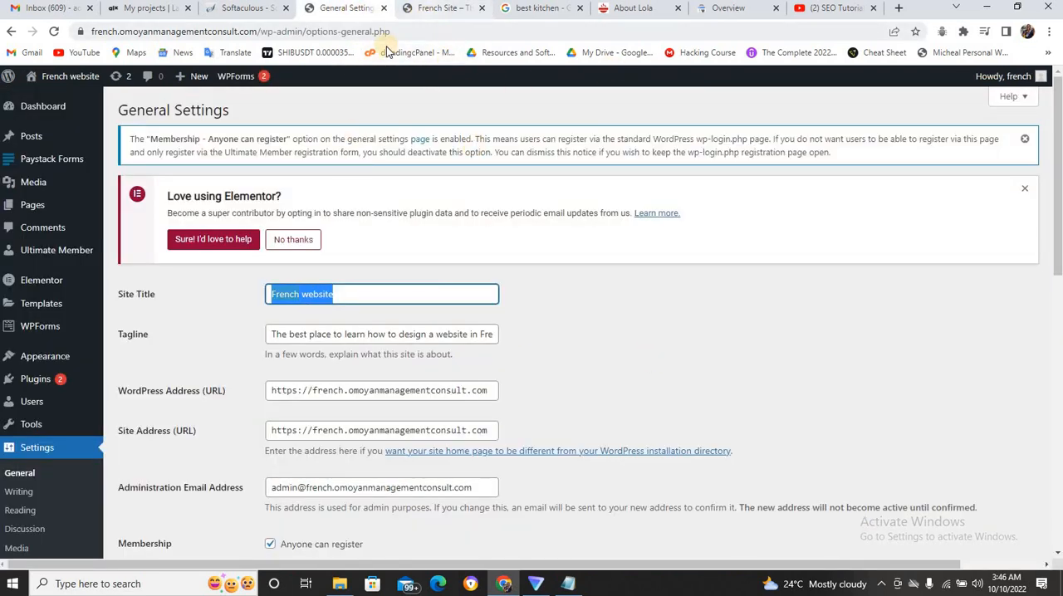
Copy "the best kitchen in Ikeja lagos" from the Notepad notes and paste it as the site title in WordPress General Settings.
left_click(572, 584)
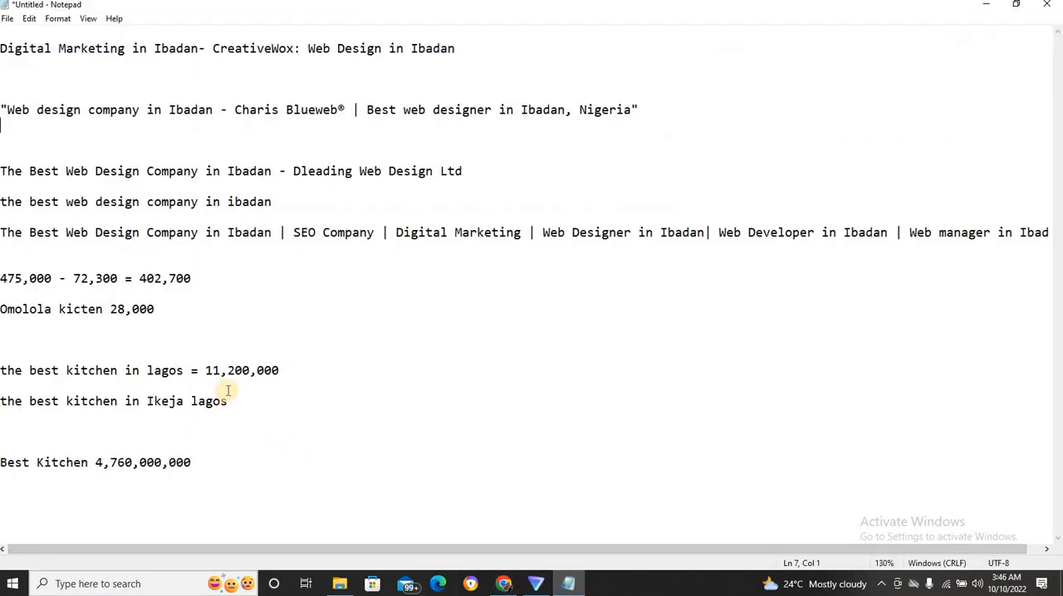
left_click(183, 411)
left_click_drag(228, 403, 0, 403)
key("ctrl+c")
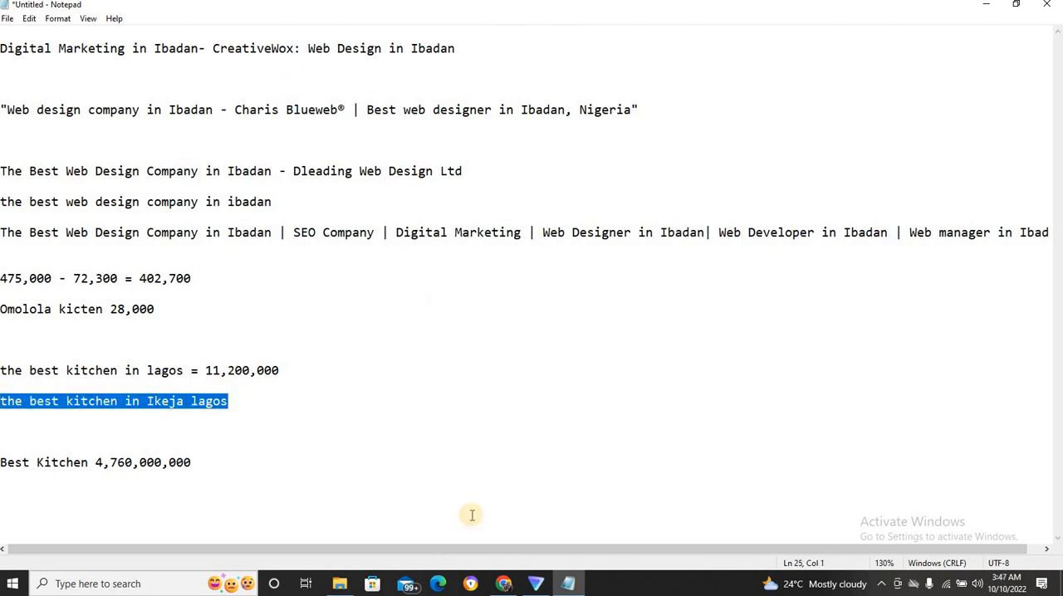
left_click(505, 585)
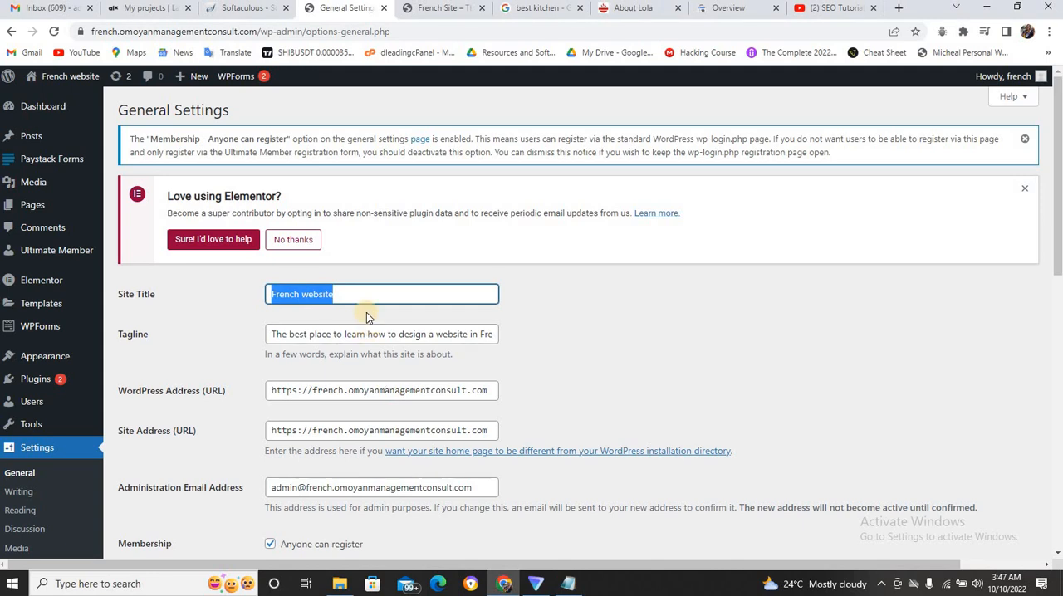
key("ctrl+v")
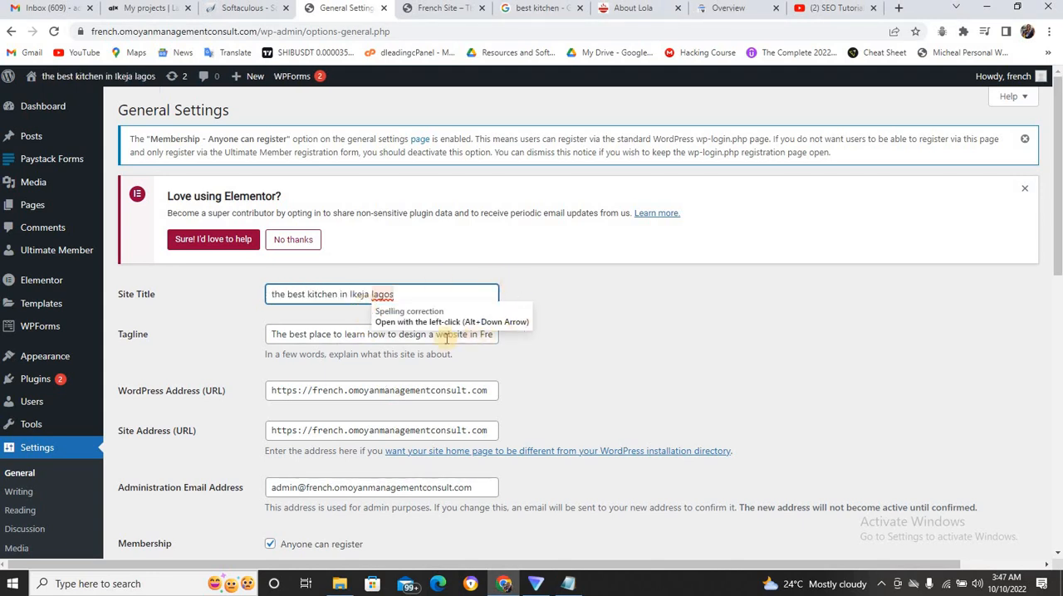
left_click(627, 309)
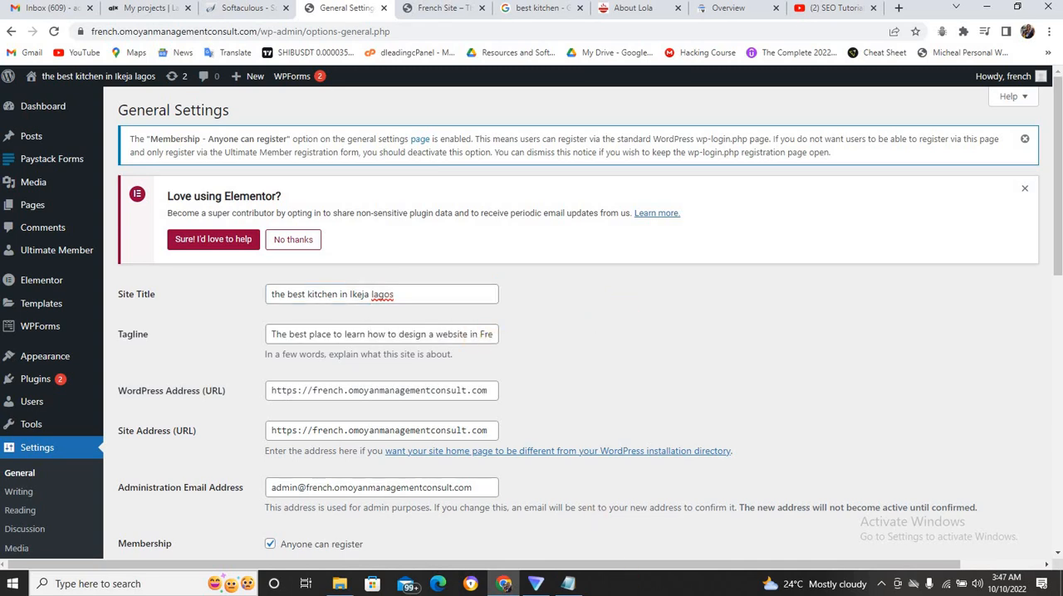
Return to Notepad and highlight "The Best Web Design Company in Ibadan - Dleading Web Design Ltd", focusing on its keyword part.
left_click(569, 584)
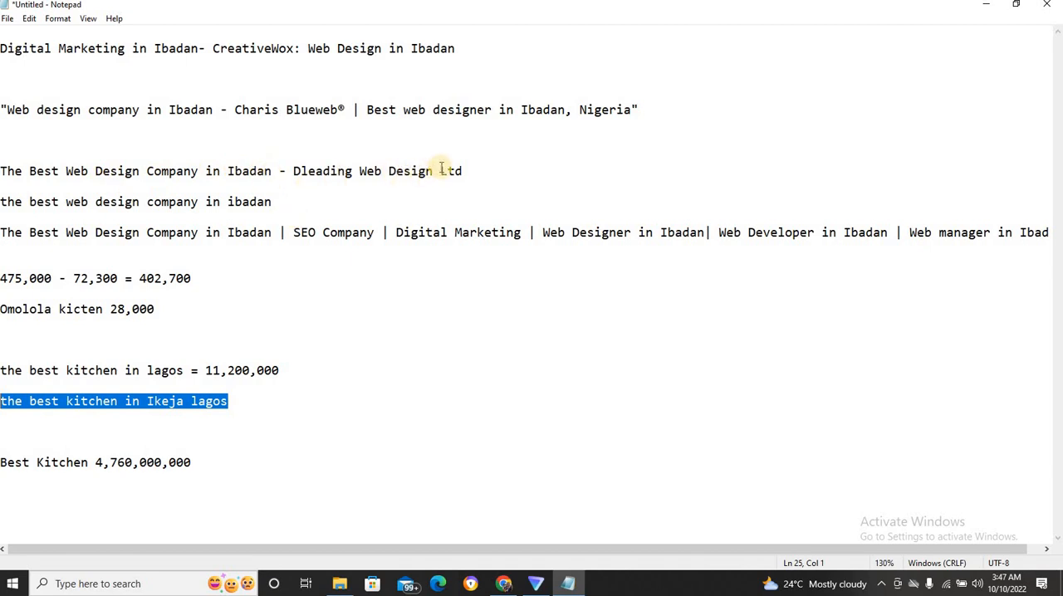
left_click_drag(463, 172, 1, 171)
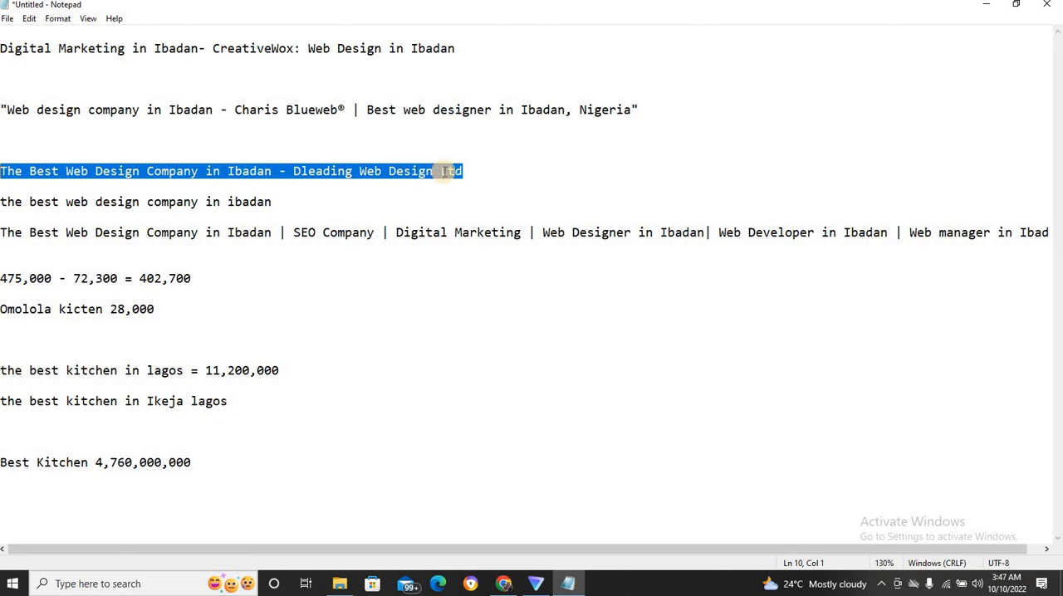
left_click(482, 174)
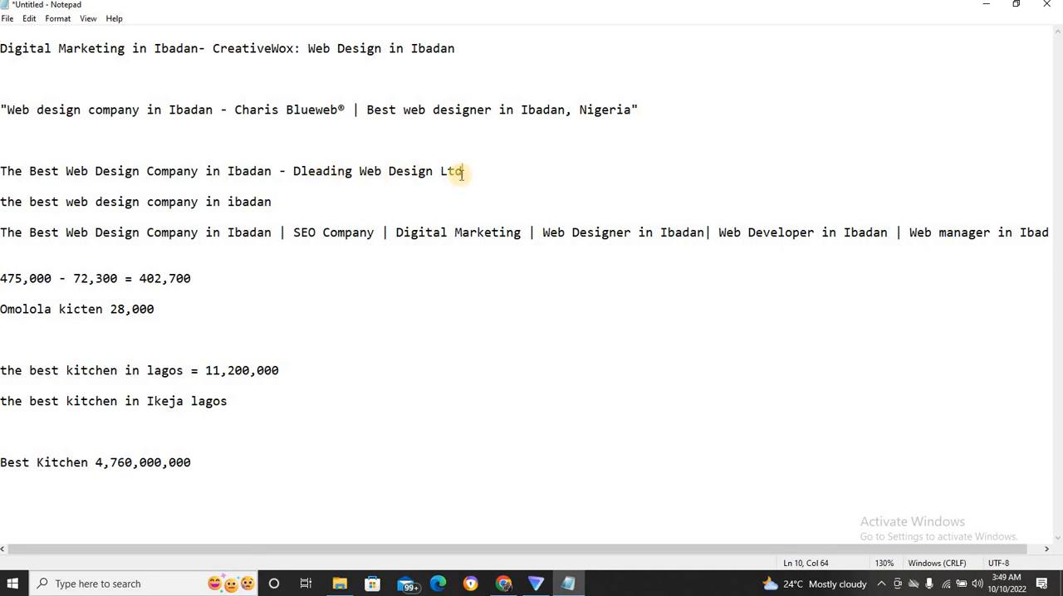
left_click_drag(463, 172, 4, 171)
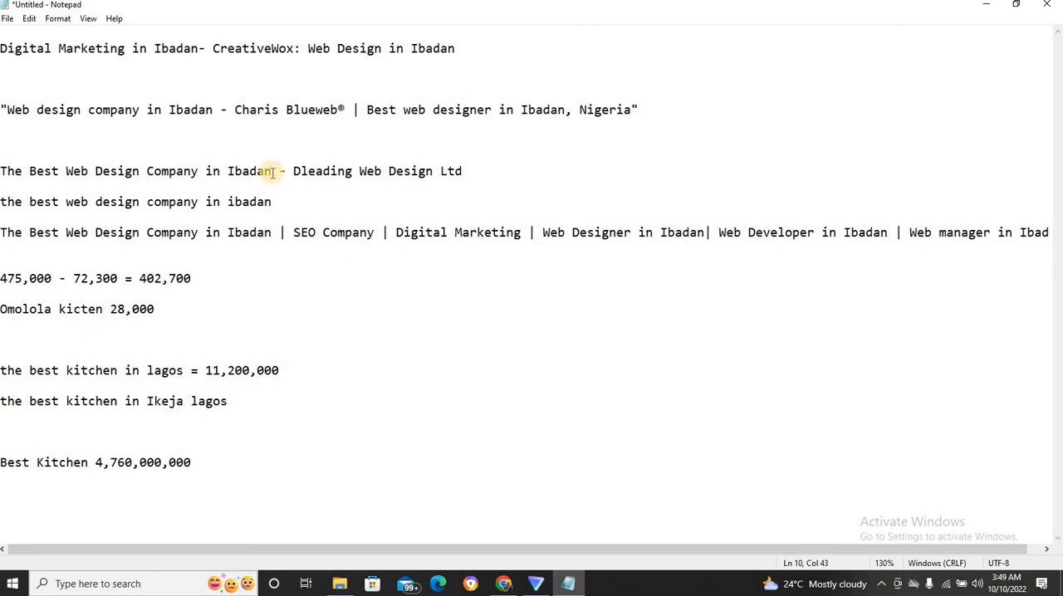
left_click_drag(274, 172, 8, 167)
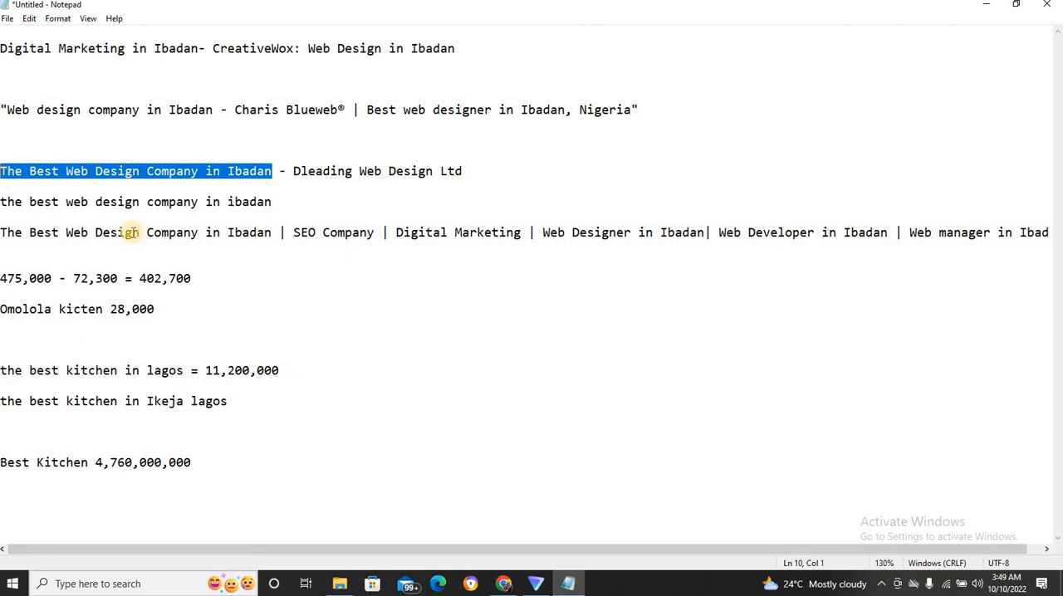
Compare the branded kitchen name, "the best kitchen in lagos" and "Best Kitchen" in the notes by highlighting each.
left_click(71, 309)
left_click_drag(104, 309, 13, 309)
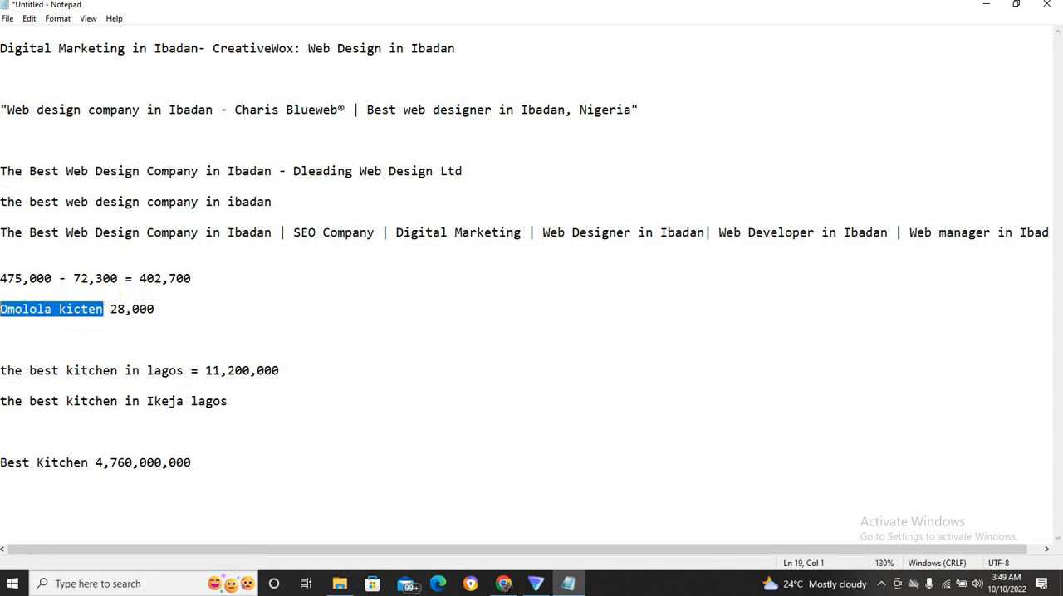
left_click(108, 376)
left_click_drag(177, 371, 15, 372)
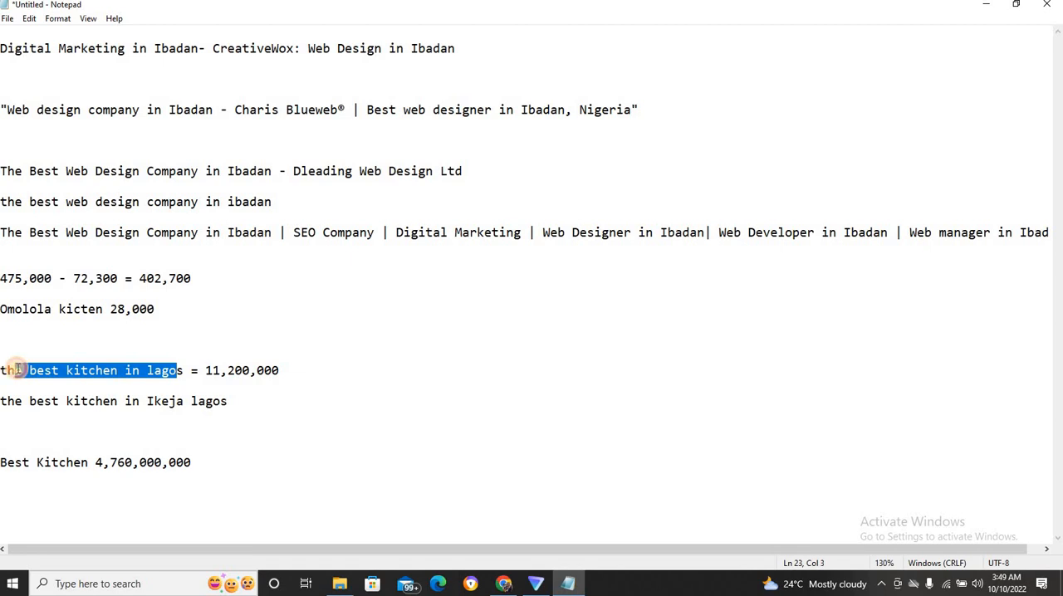
left_click_drag(89, 462, 8, 459)
left_click(315, 352)
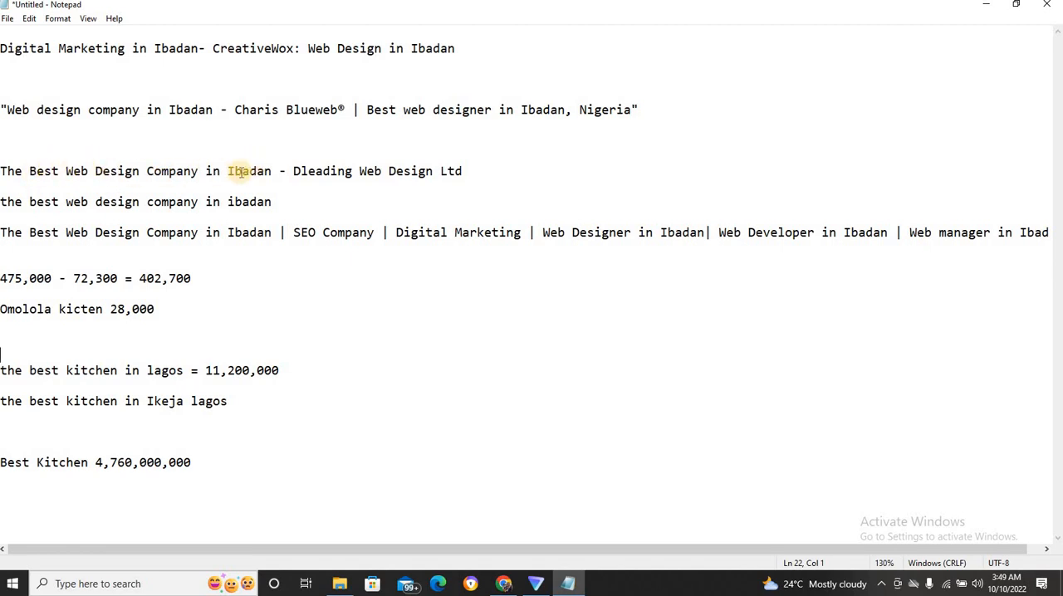
Highlight the keyword and company-name parts of the Dleading Web Design Ltd example title, and switch back to General Settings in Chrome.
left_click_drag(273, 171, 2, 171)
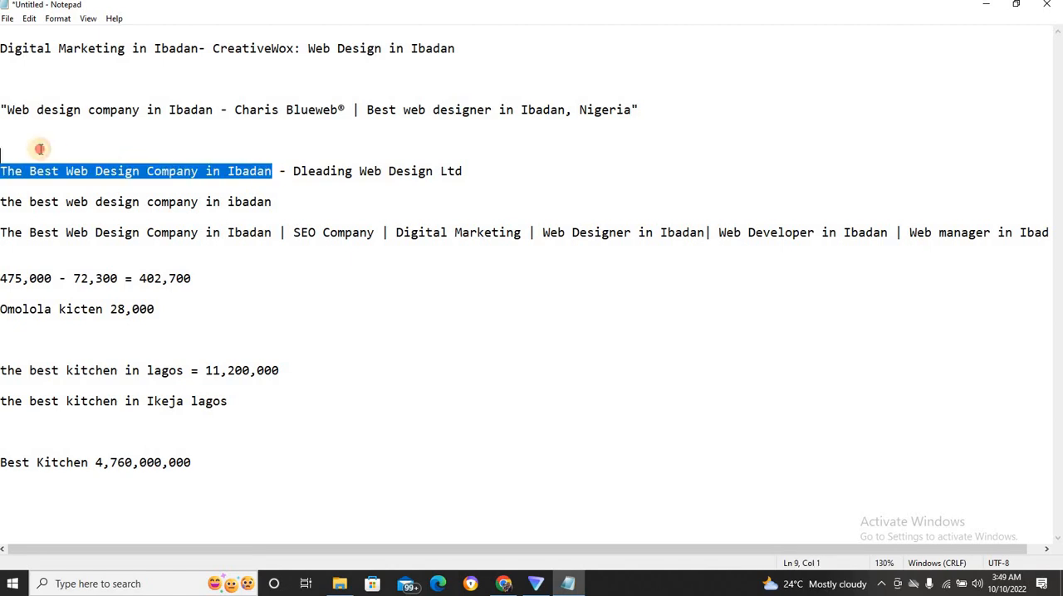
left_click(438, 172)
left_click_drag(301, 172, 517, 176)
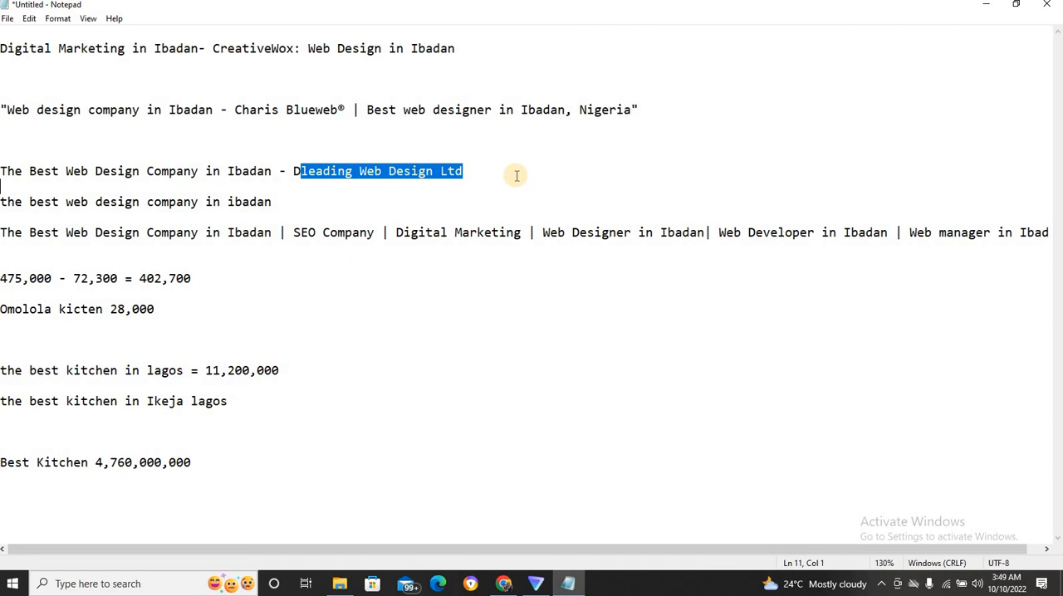
left_click(517, 175)
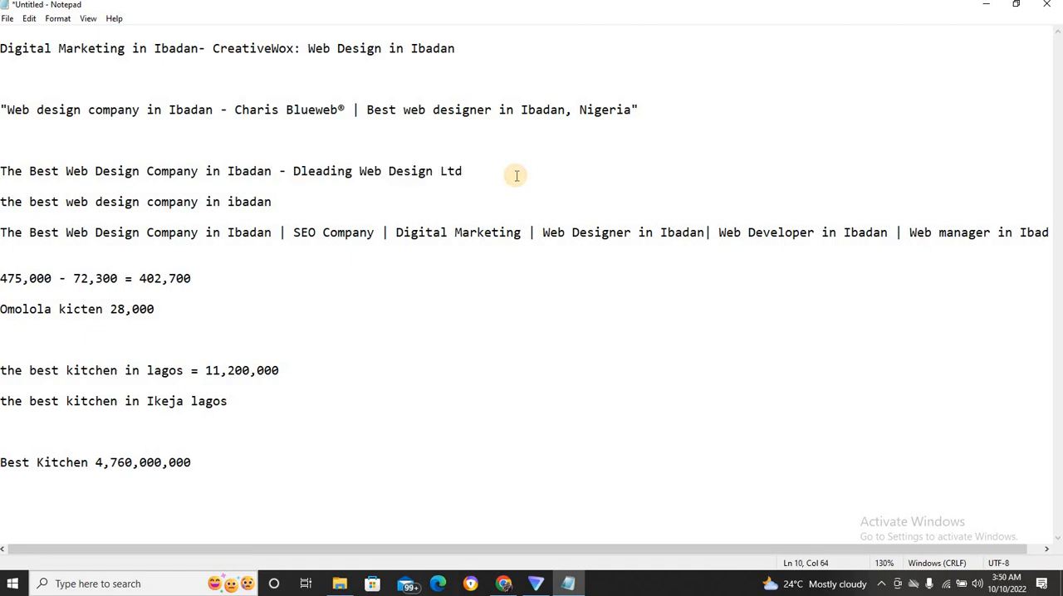
triple_click(355, 197)
left_click(321, 172)
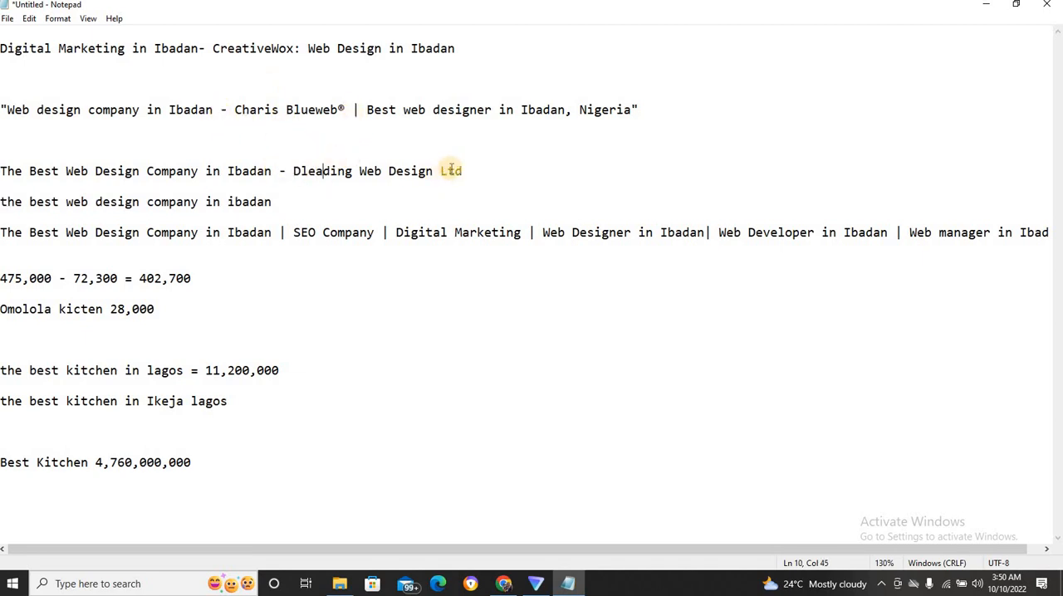
left_click_drag(459, 171, 284, 143)
key("ctrl+c")
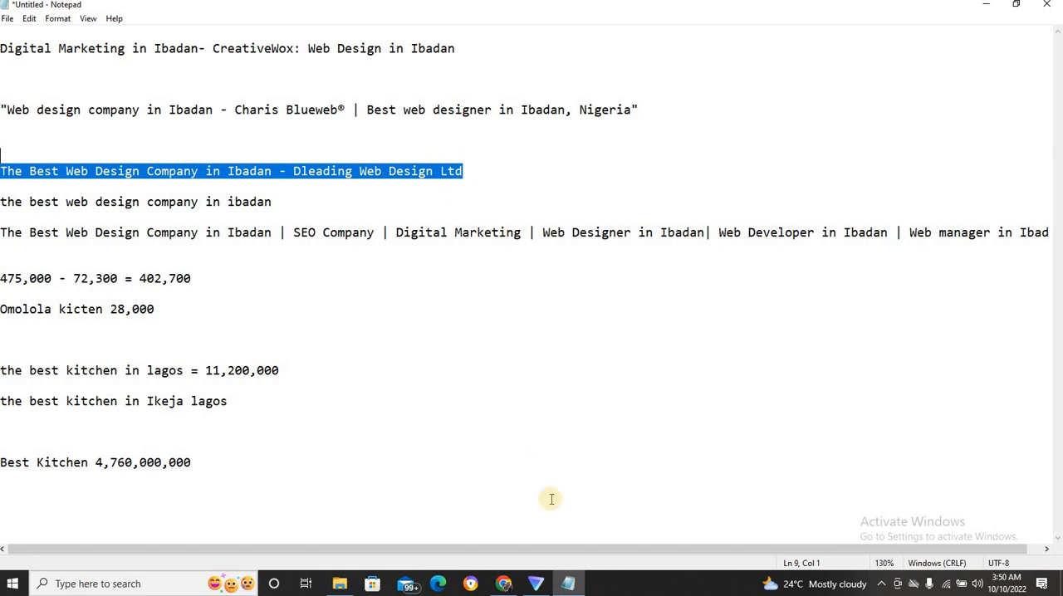
left_click(503, 582)
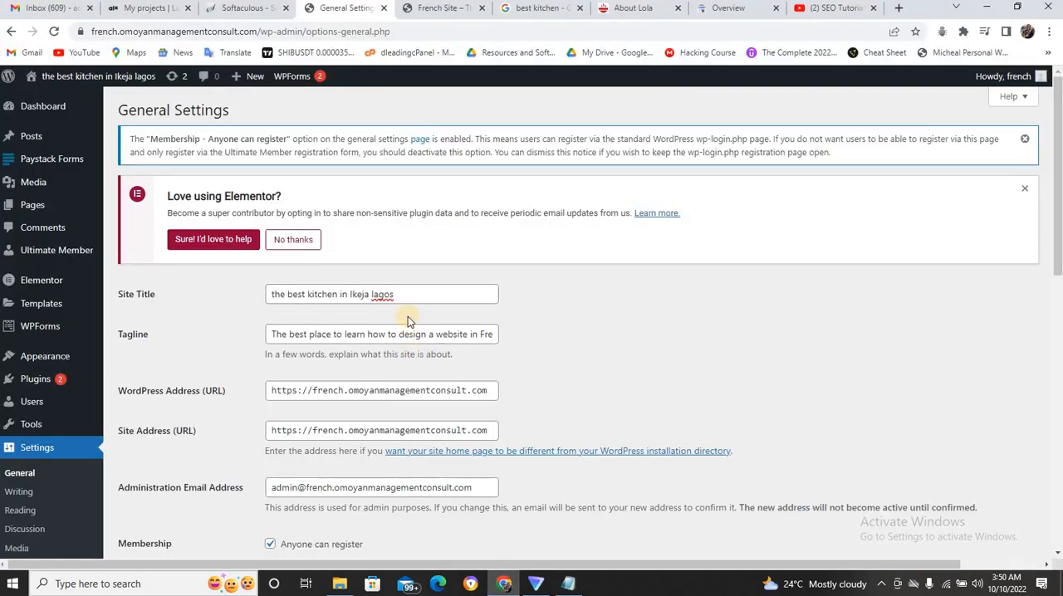
Replace the site title with the copied Dleading Web Design Ltd title and change its location to "Ikeja Lagos".
double_click(397, 294)
triple_click(399, 295)
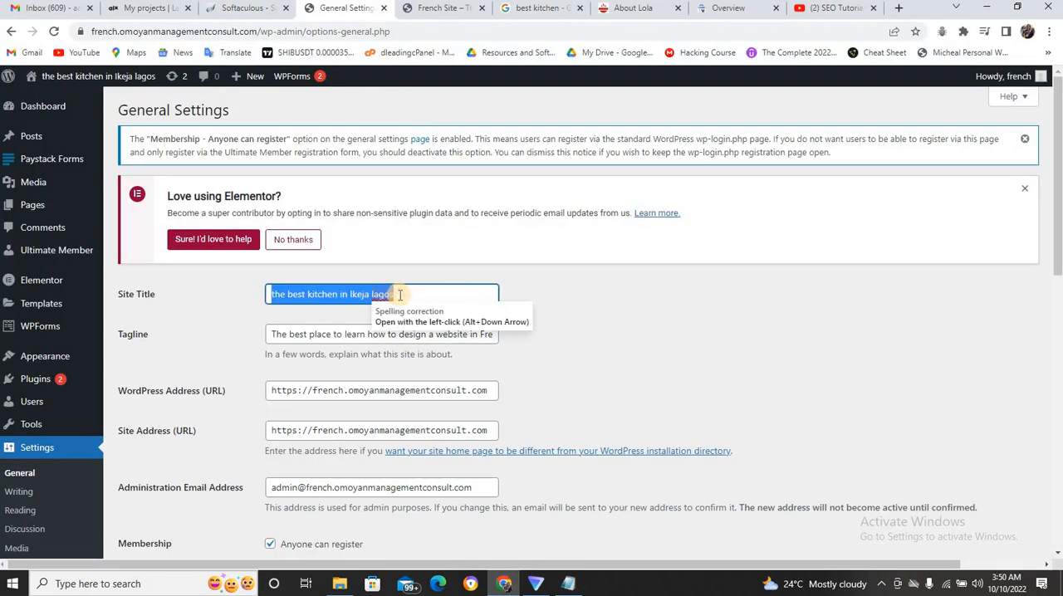
key("ctrl+v")
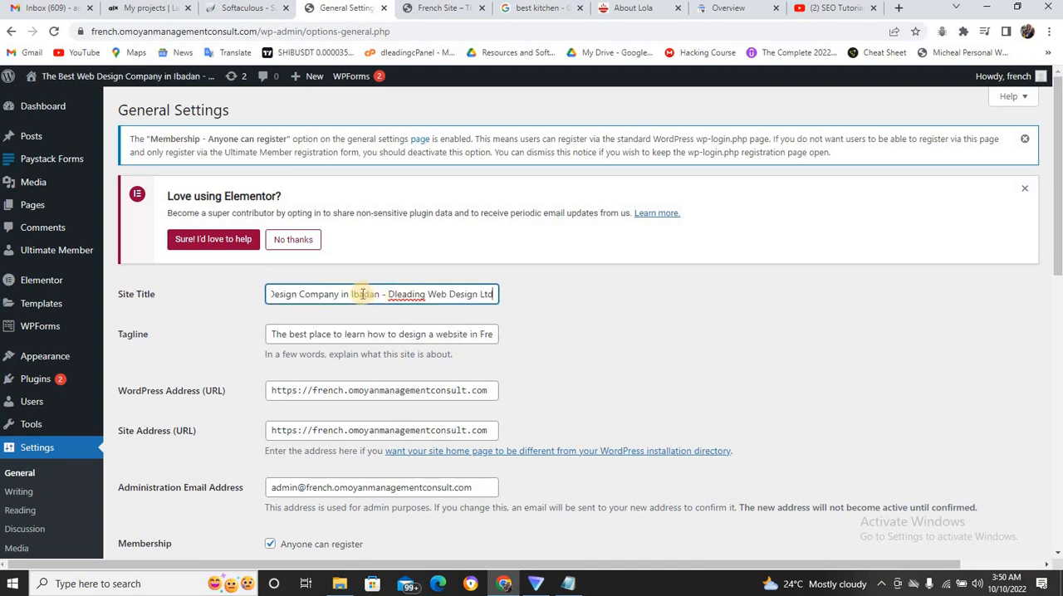
left_click_drag(352, 294, 379, 292)
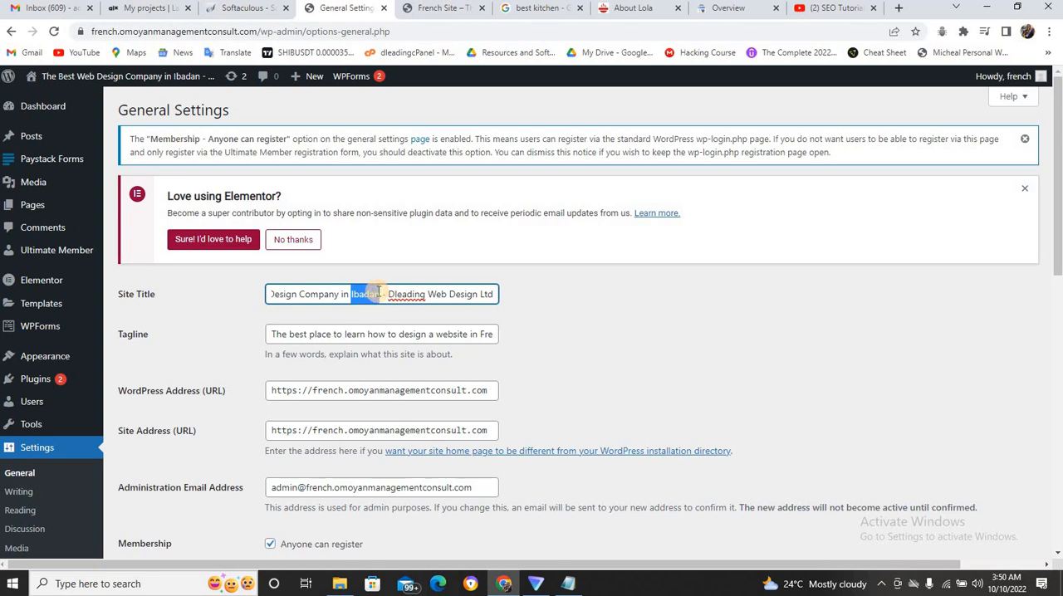
type("Ikeja")
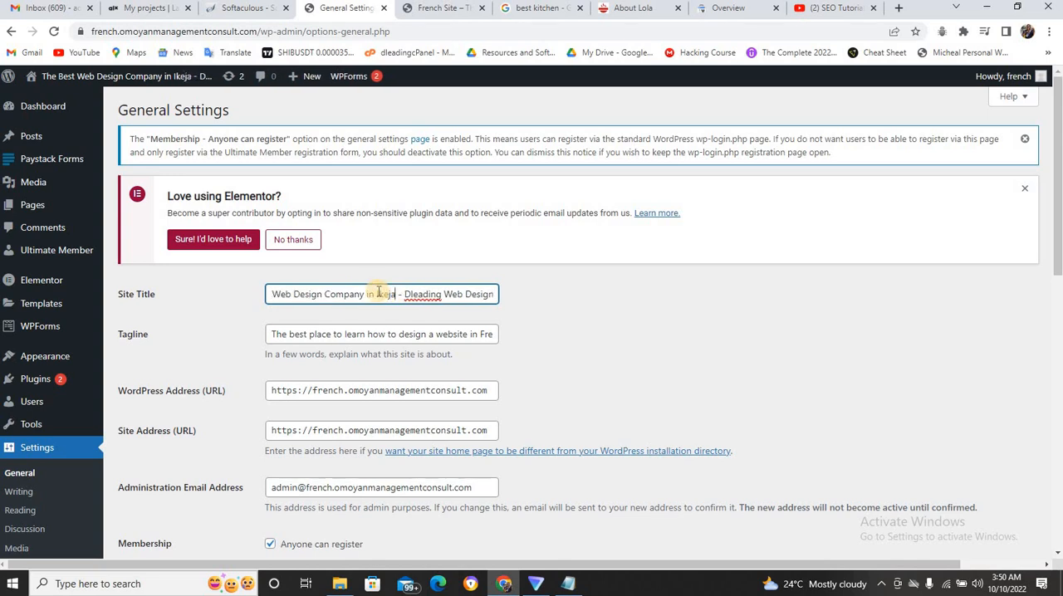
type(" Lagos")
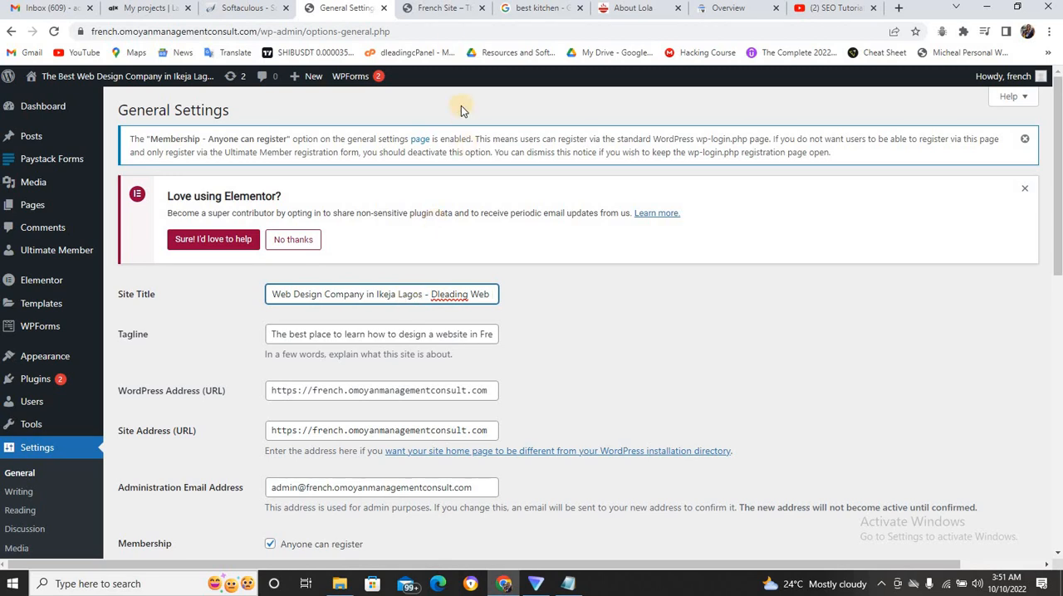
Open the Dleading Web Design Training channel page on YouTube, close the mini player and view the uploaded videos.
left_click(513, 12)
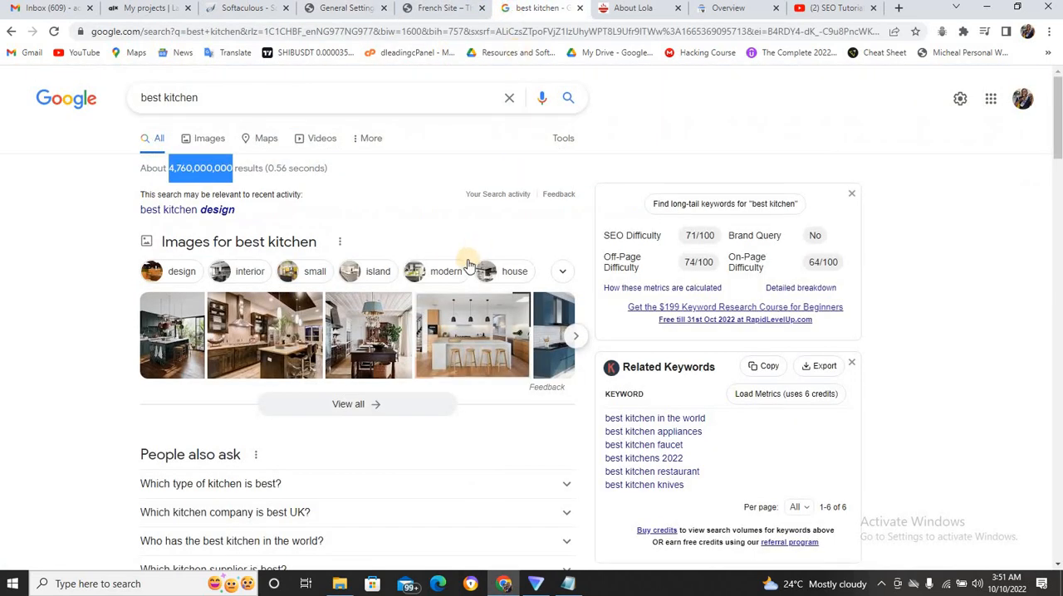
mouse_move(1060, 137)
left_mouse_down()
mouse_move(1059, 336)
mouse_move(1055, 125)
left_mouse_up()
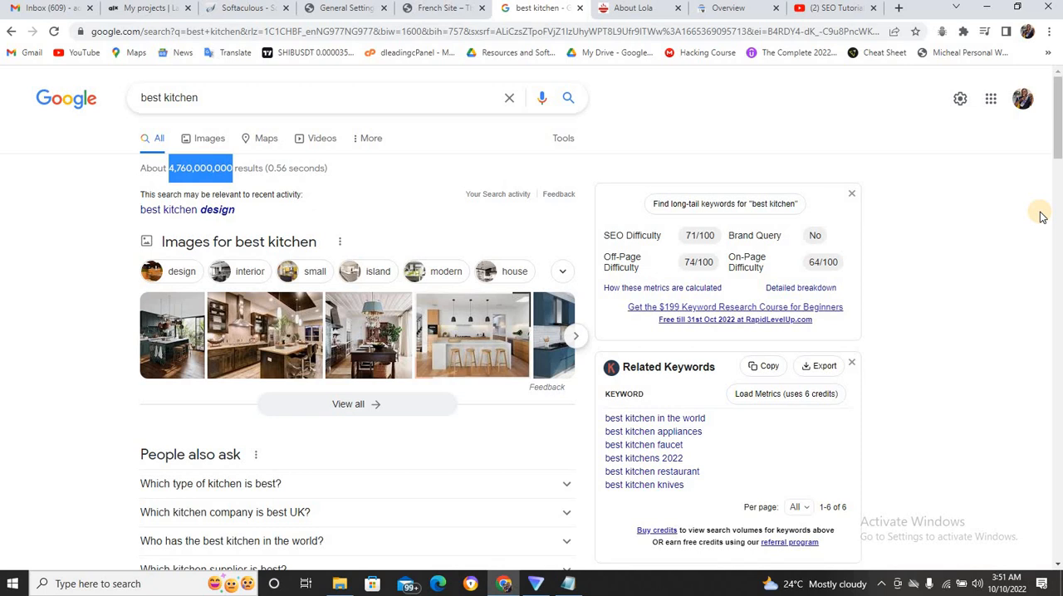
left_click(802, 13)
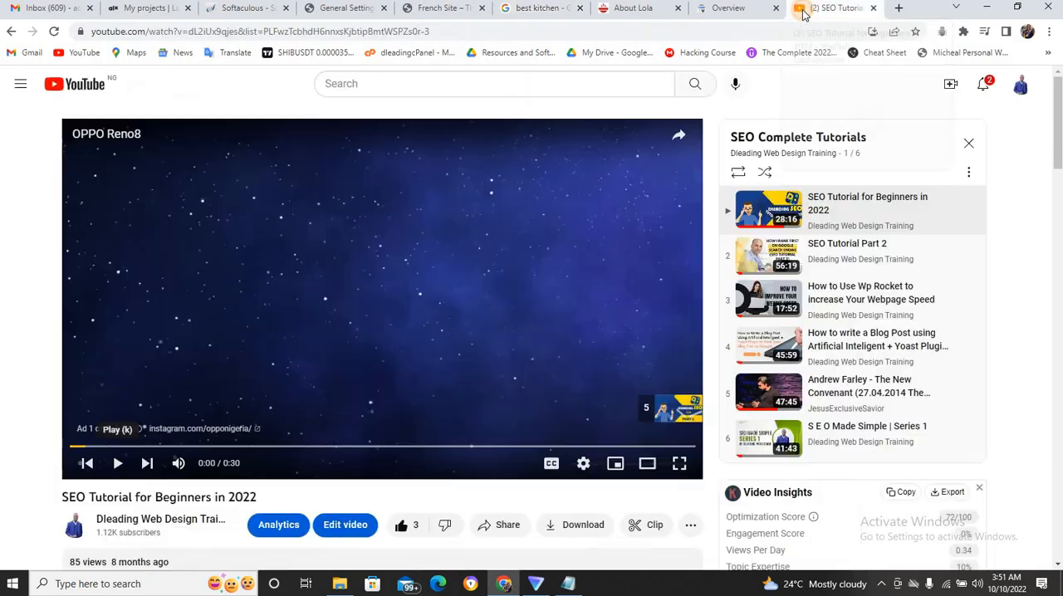
left_click(1023, 87)
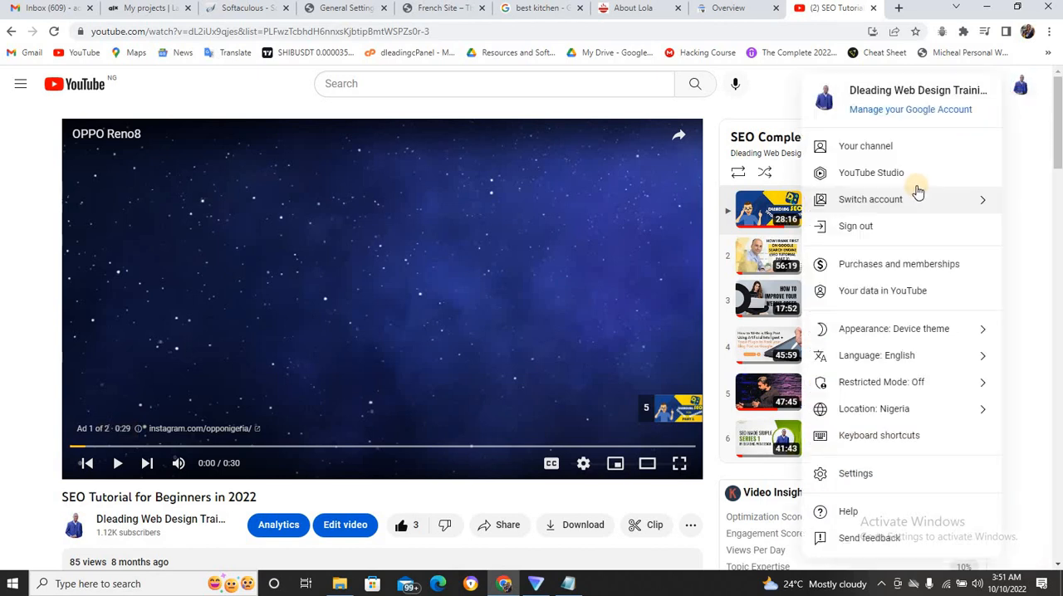
left_click(916, 153)
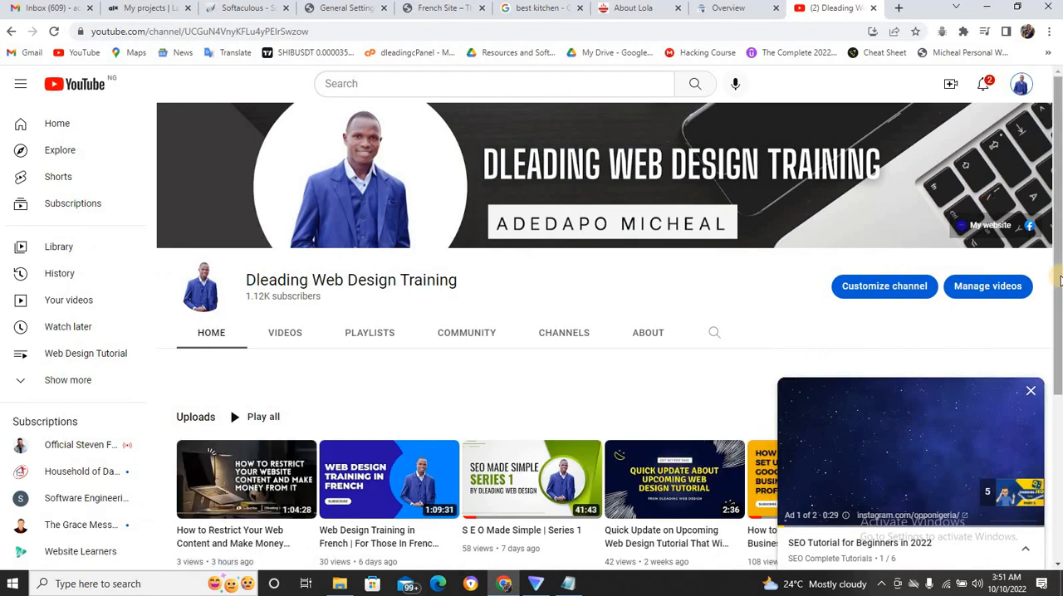
scroll(1060, 281, "down", 2)
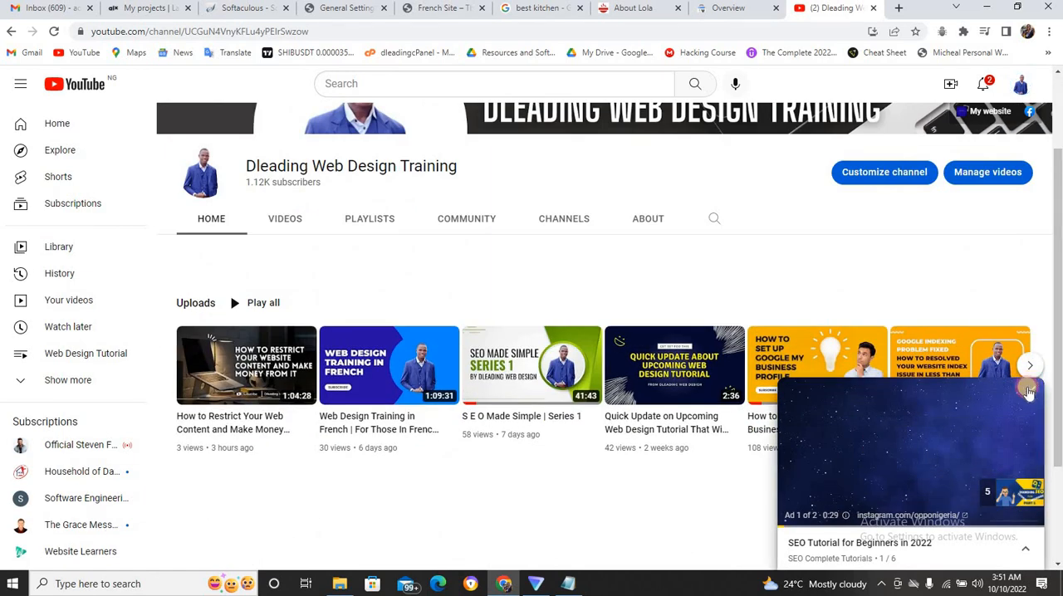
left_click(1029, 392)
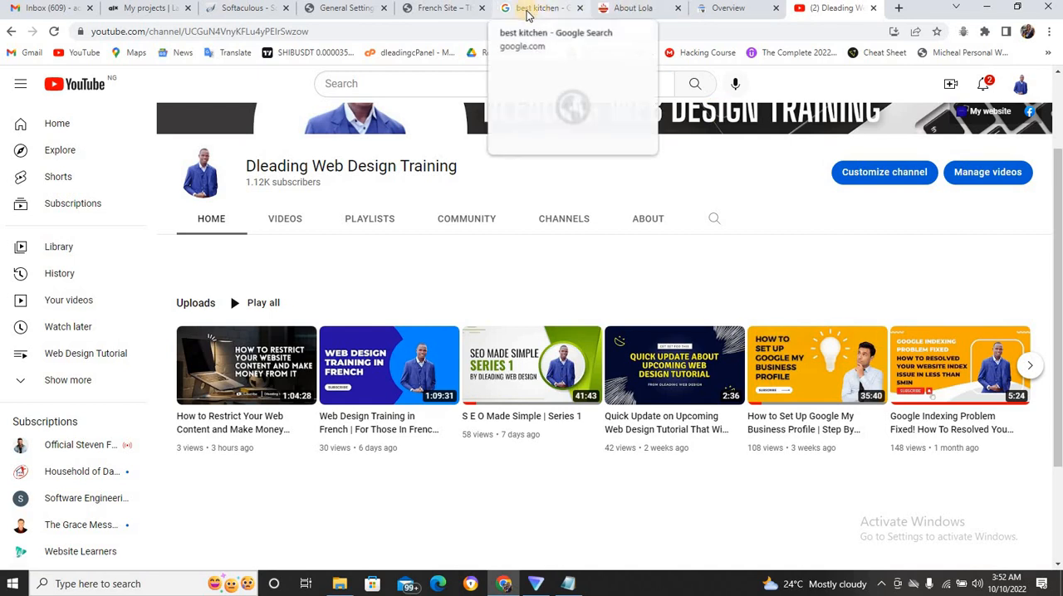
Review the site title in General Settings and highlight "SEO Company" in the long keyword title in the Notepad notes.
left_click(463, 11)
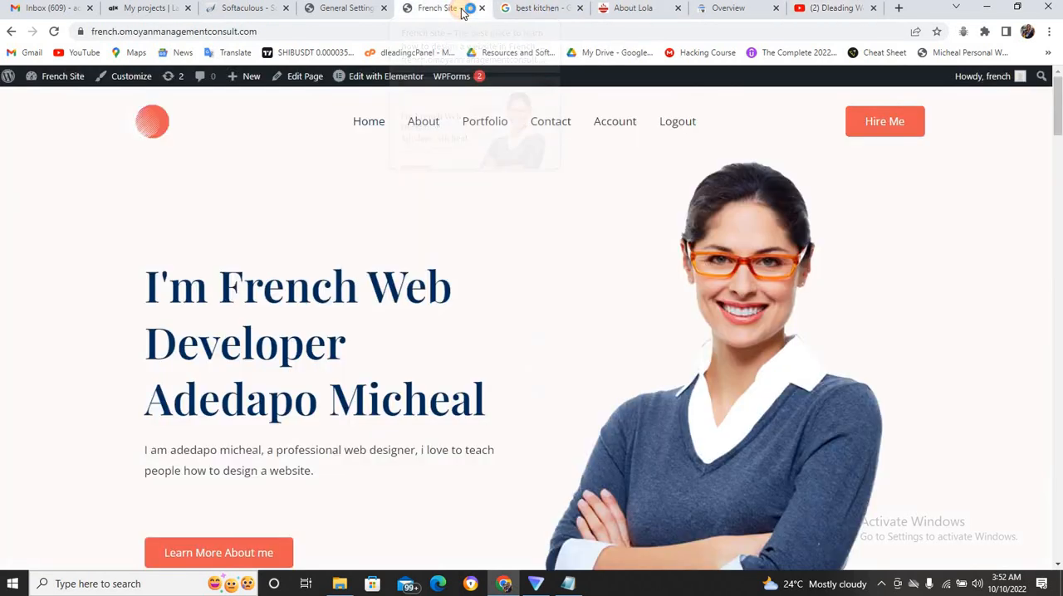
left_click(366, 11)
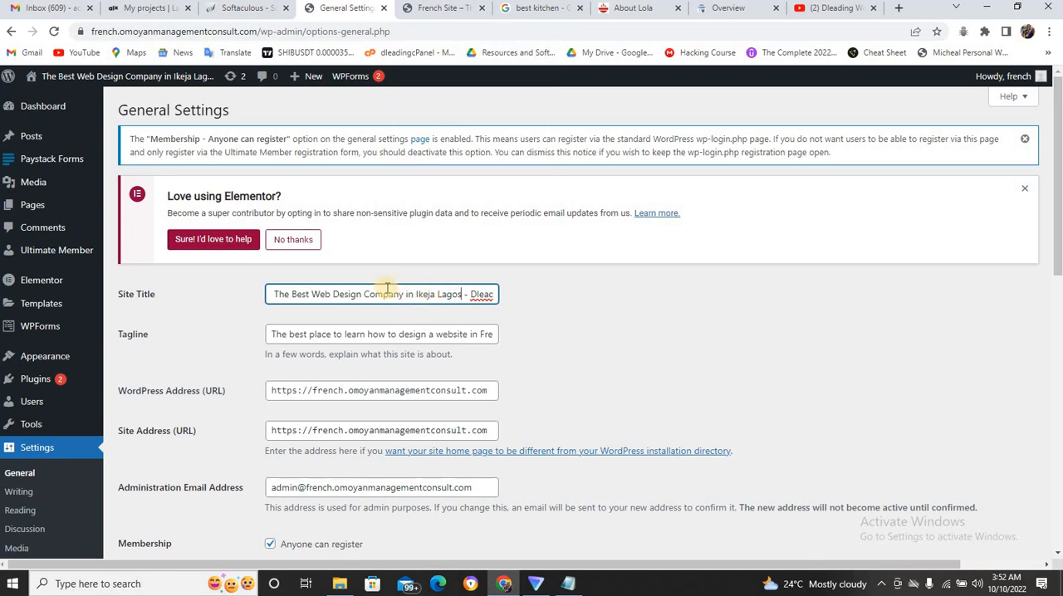
mouse_move(561, 15)
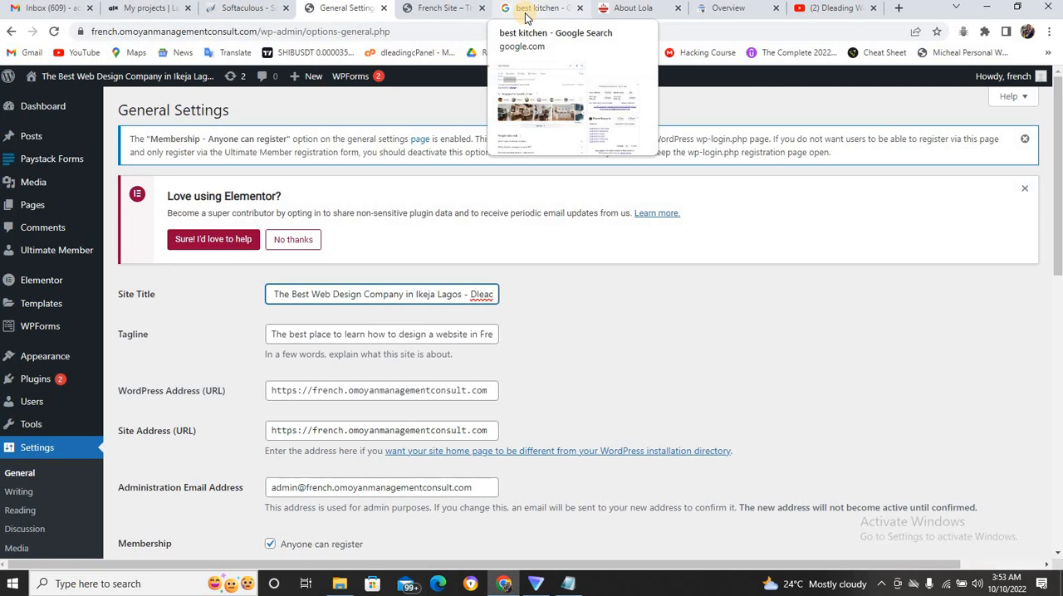
left_click(565, 586)
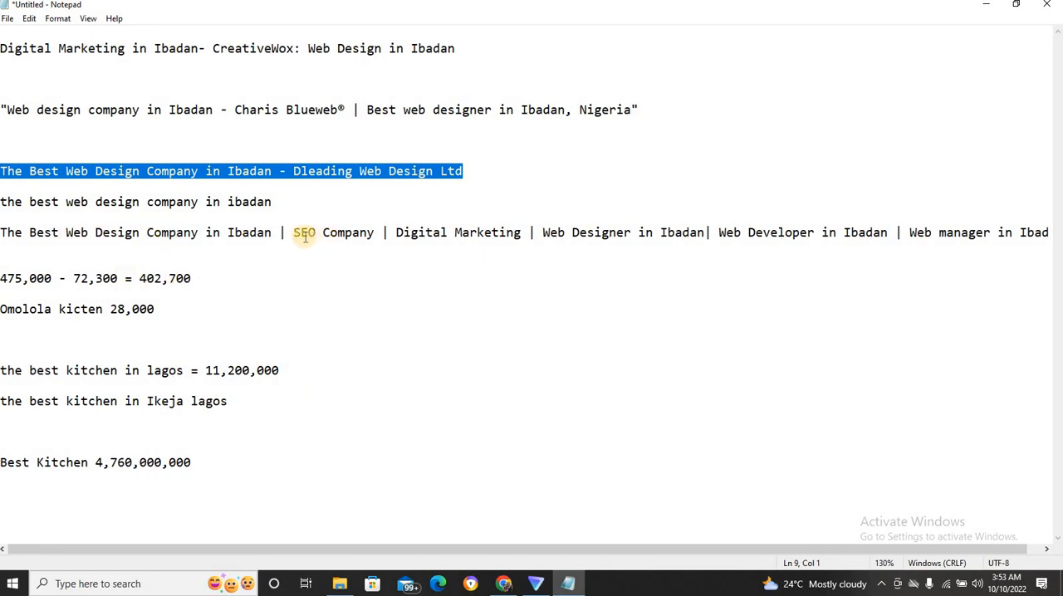
left_click_drag(295, 232, 380, 232)
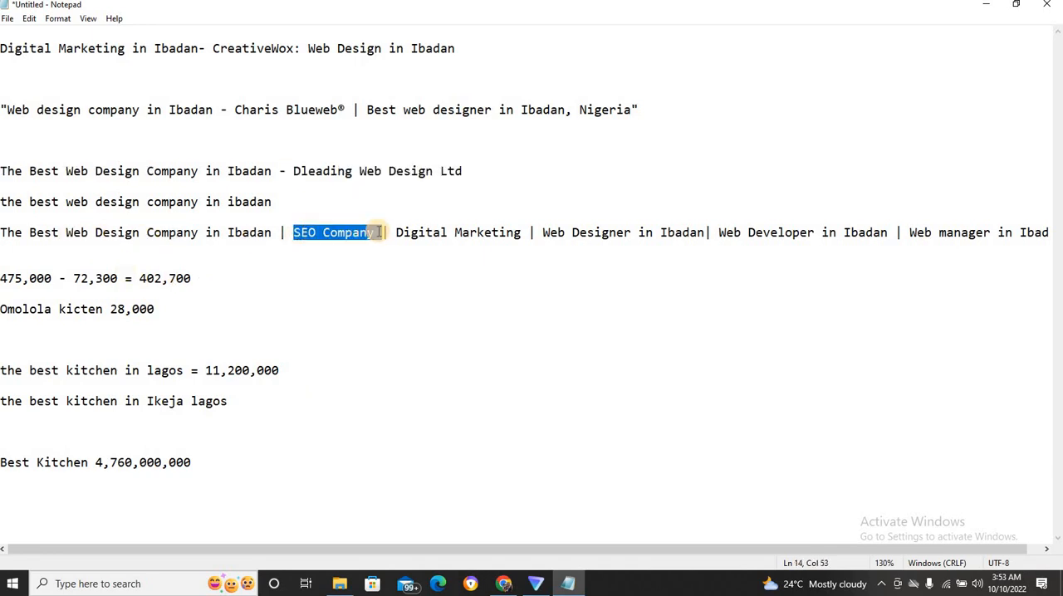
left_click(359, 233)
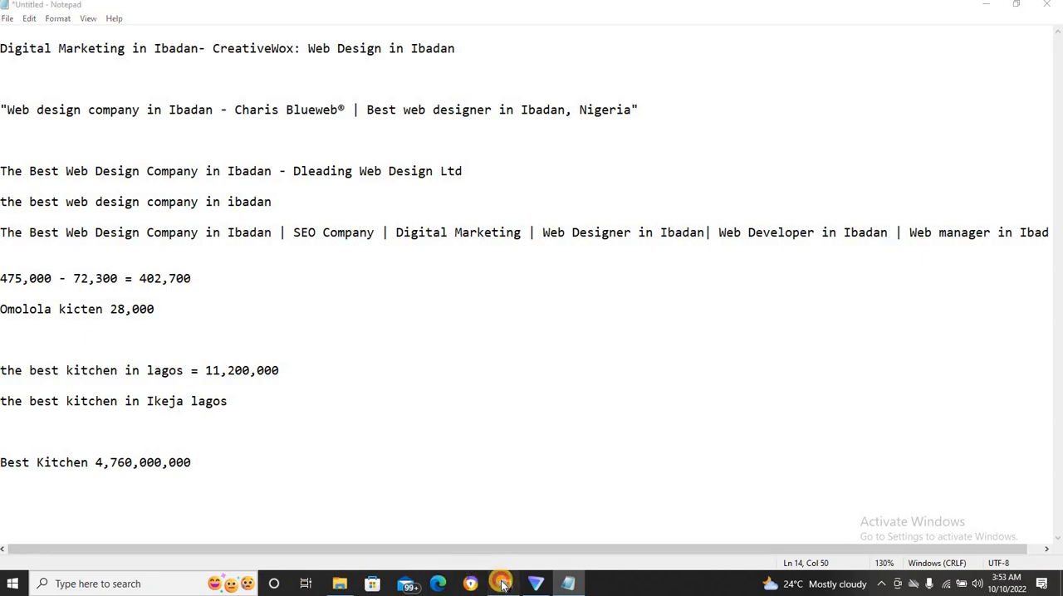
Switch back to Chrome and open the dleading.com homepage in place of the About Lola page.
left_click(501, 584)
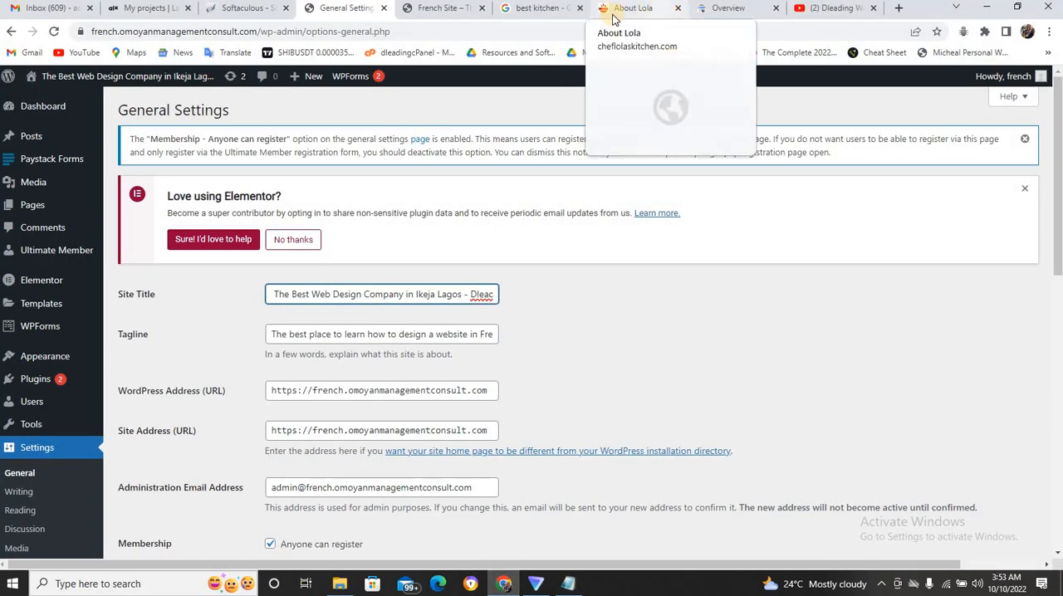
left_click(561, 8)
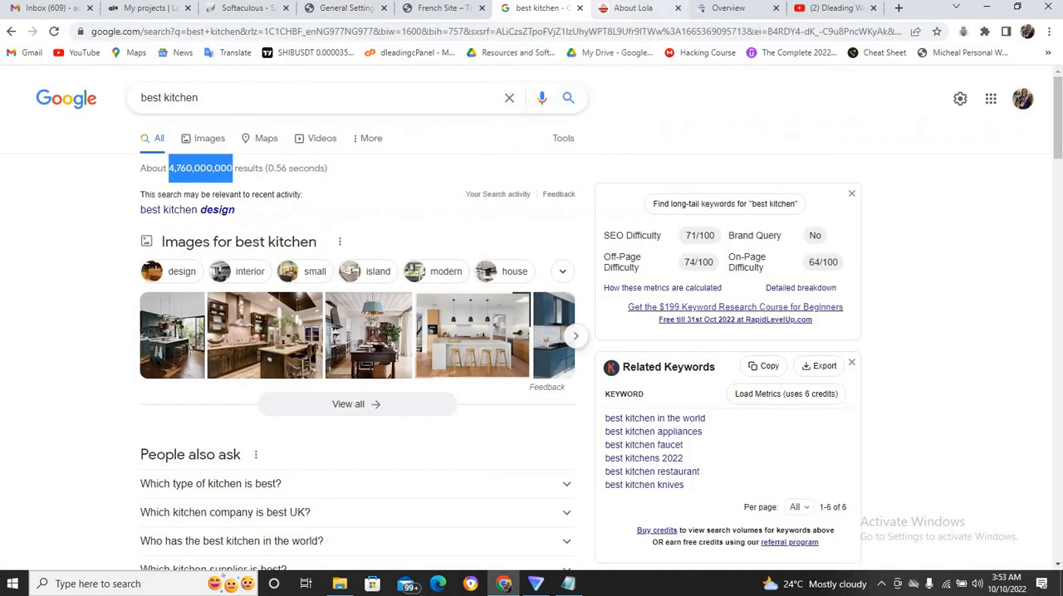
left_click(623, 9)
left_click(609, 27)
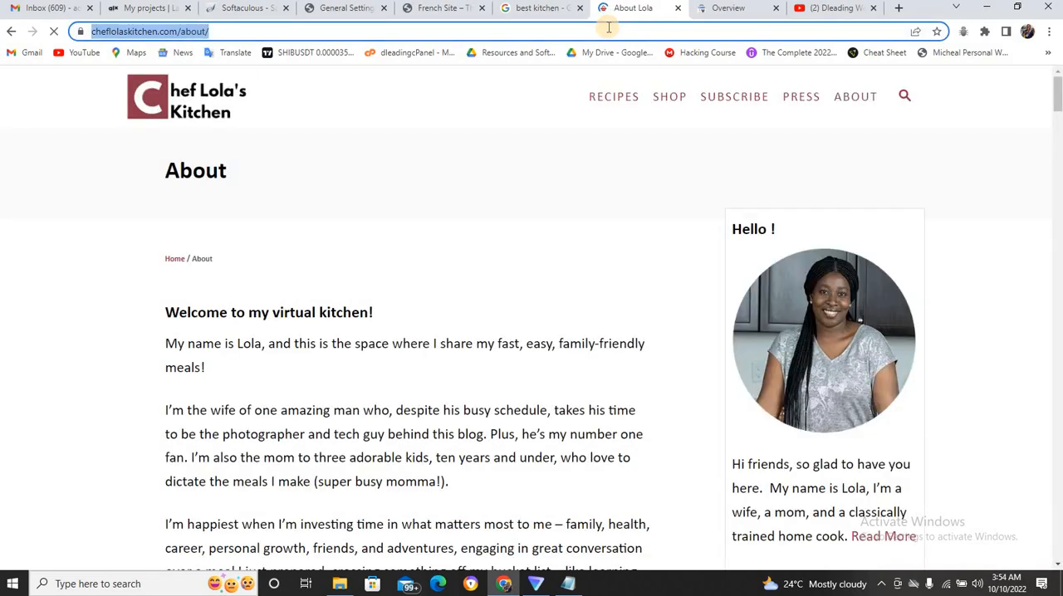
type("dle")
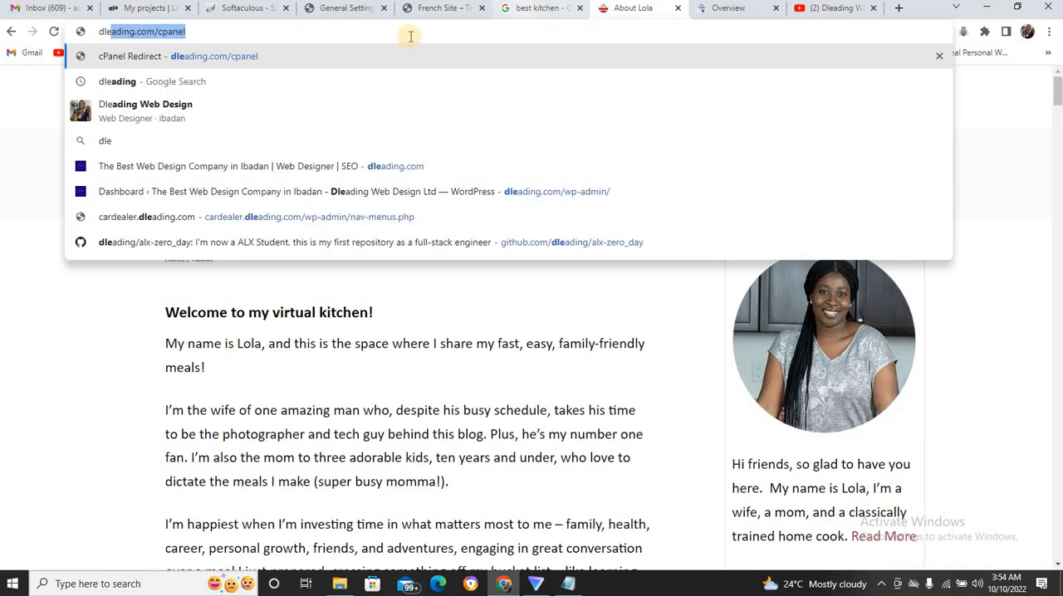
left_click(393, 167)
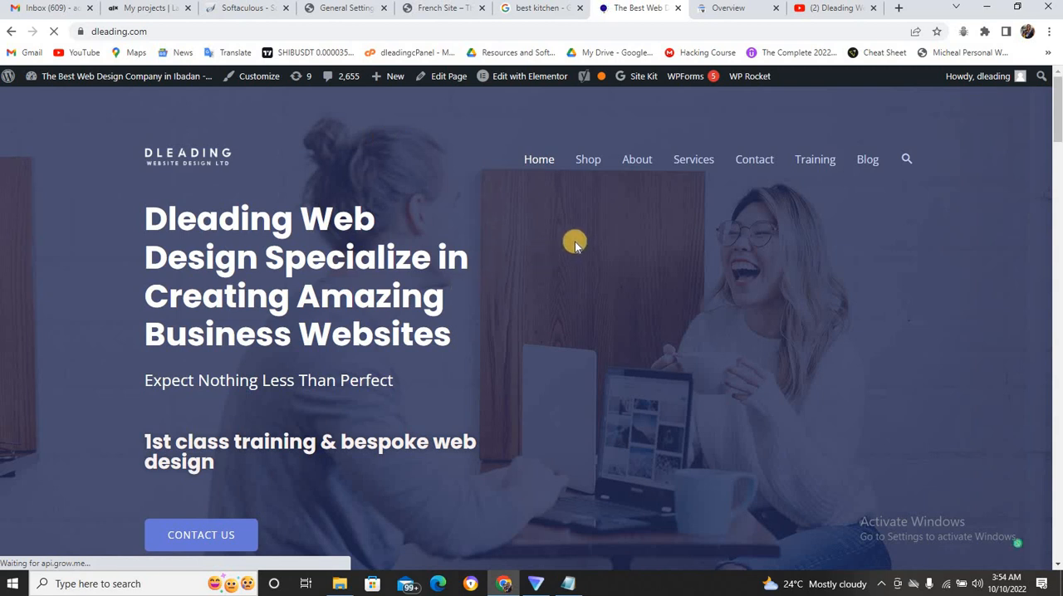
Examine the service cards on the dleading.com homepage and compare them with the keyword titles in the Notepad notes.
left_click_drag(1058, 116, 1059, 187)
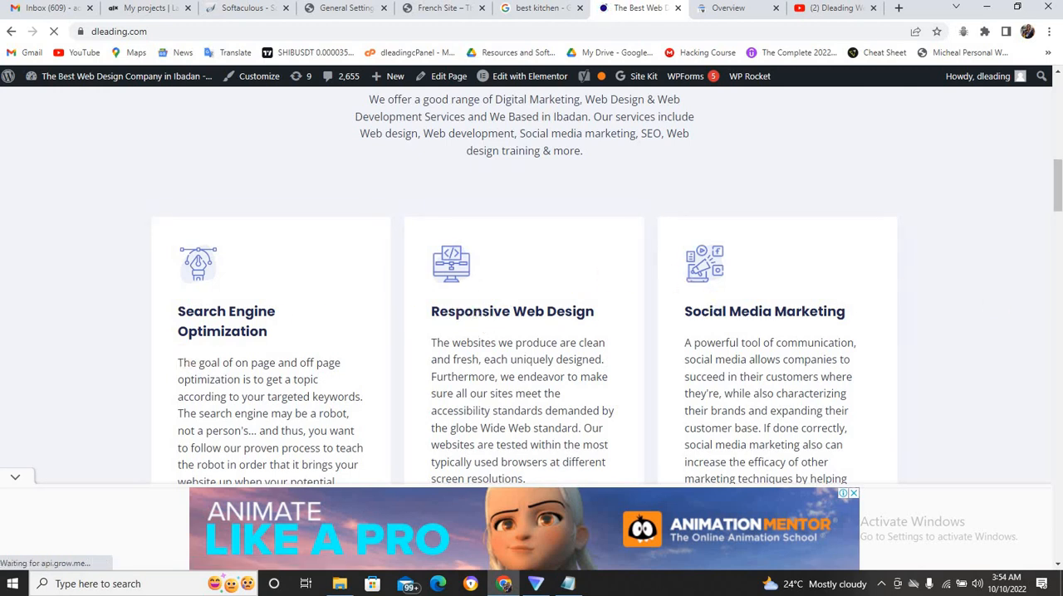
left_click_drag(1059, 188, 1058, 234)
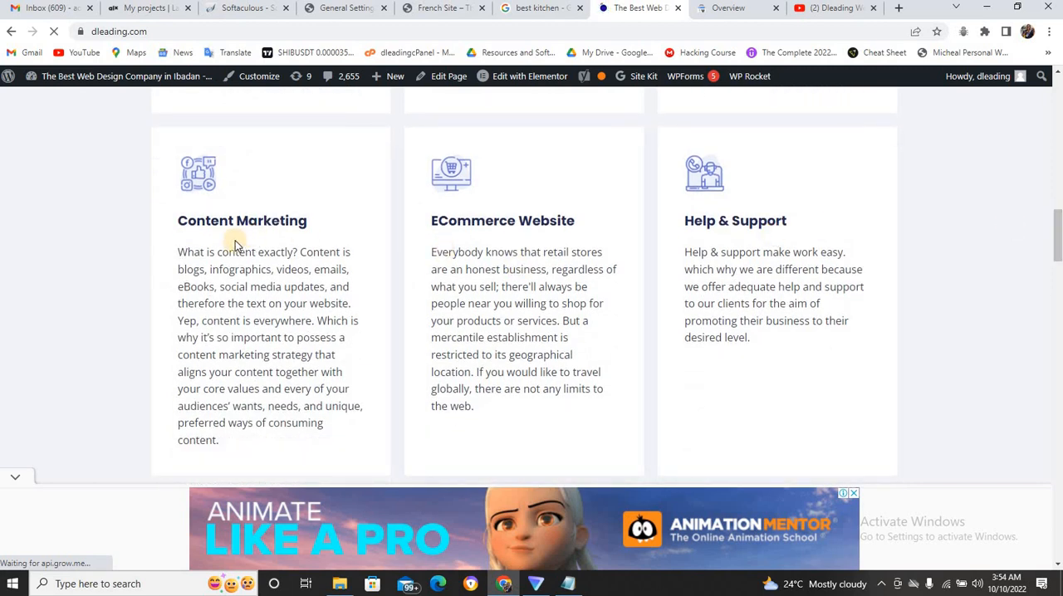
left_click_drag(1056, 252, 1053, 216)
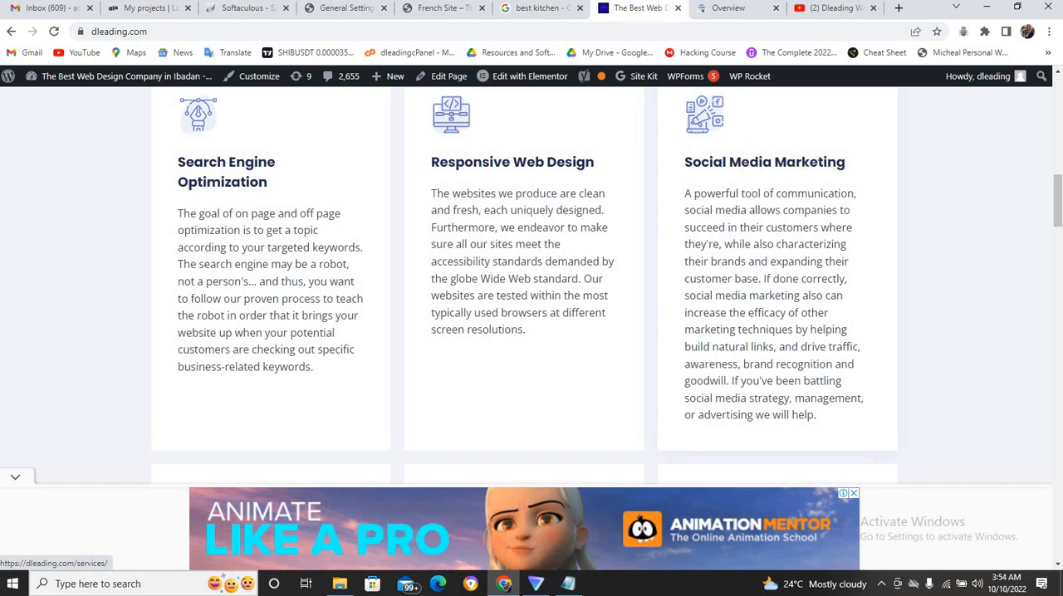
scroll(629, 319, "down", 3)
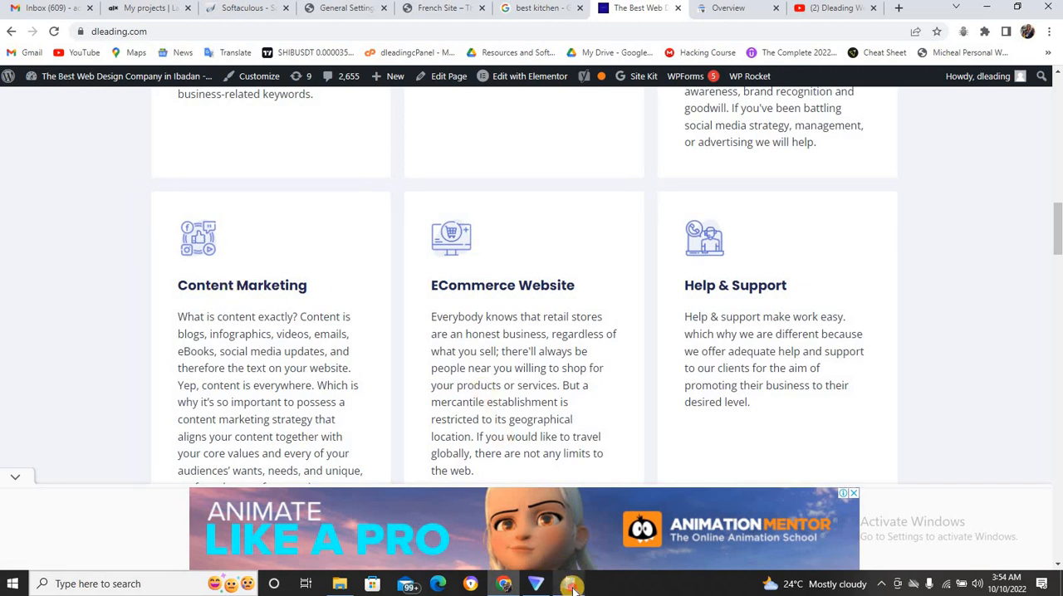
left_click(572, 585)
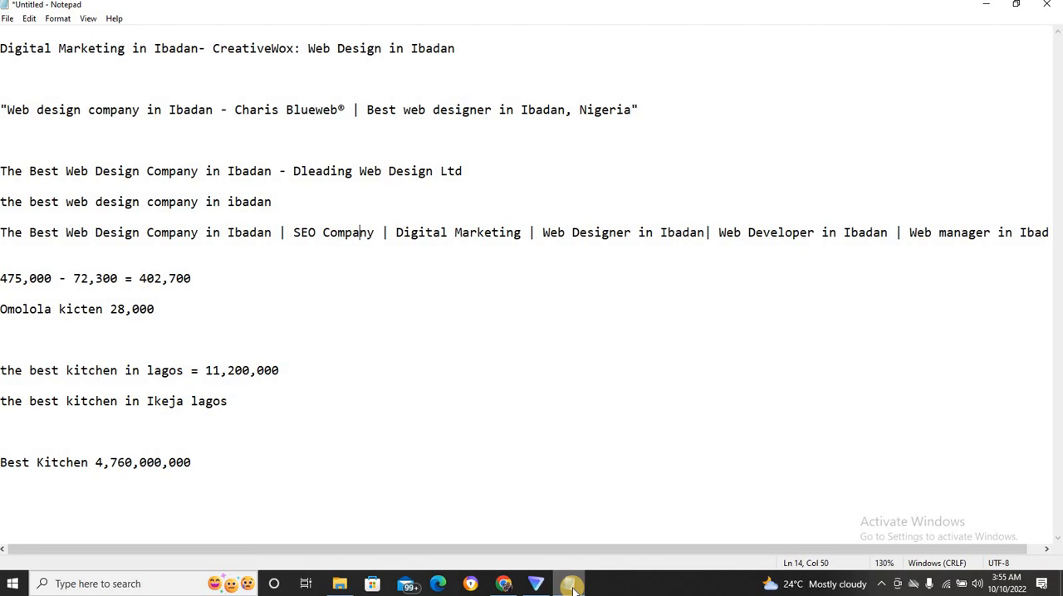
left_click(507, 584)
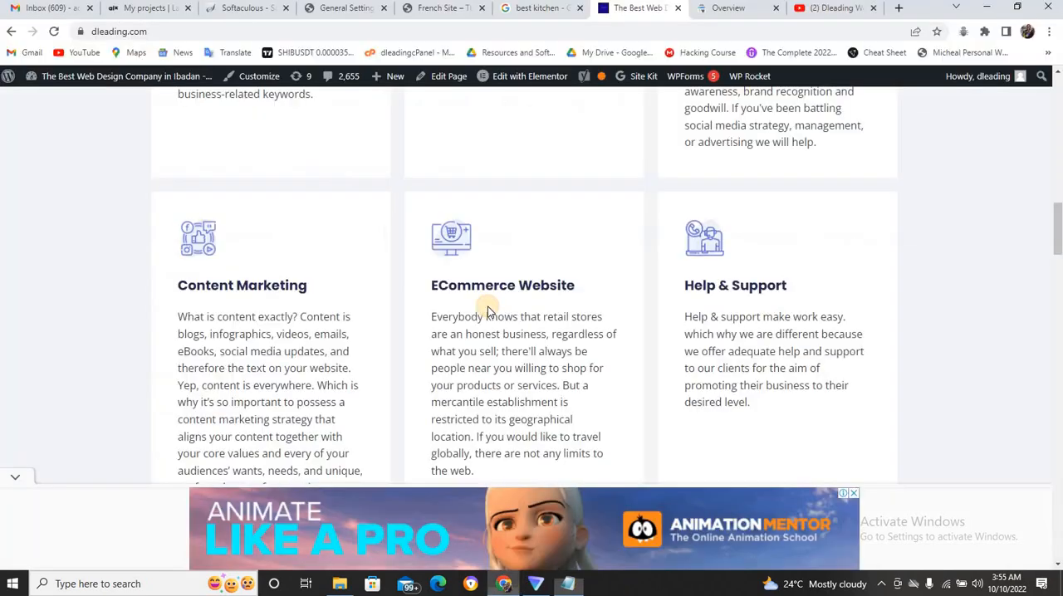
Return to the Google tab, replace the "best kitchen" query with "example of eatery service" and choose the suggested search "examples of food service".
left_click(555, 7)
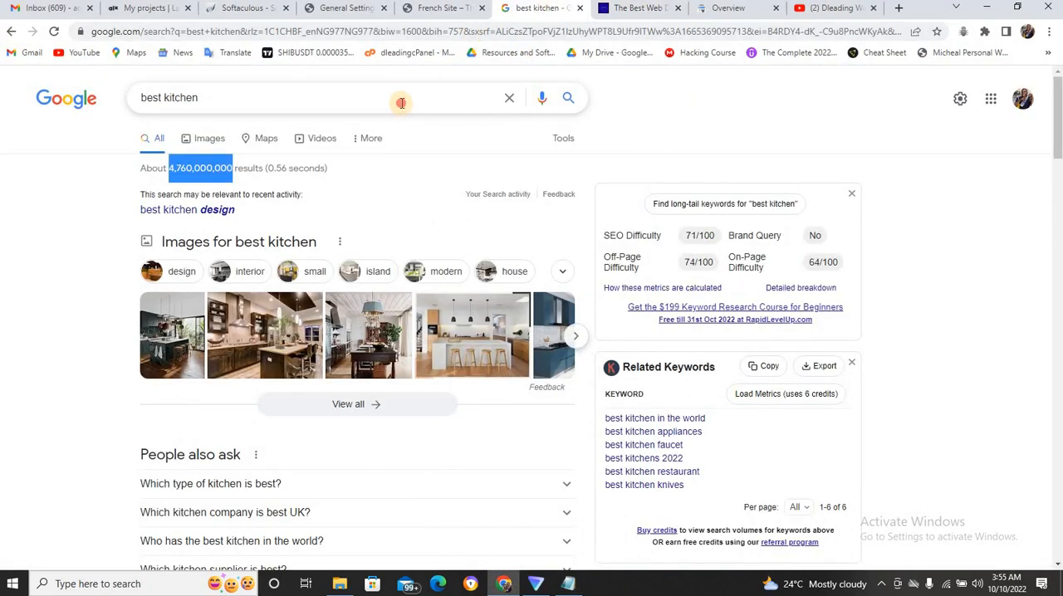
triple_click(401, 103)
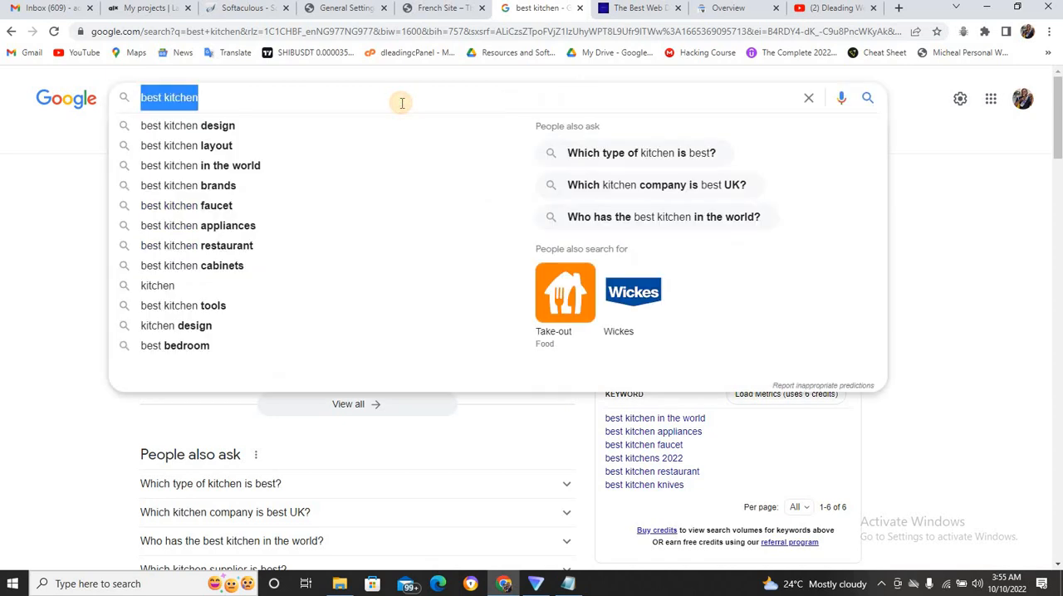
type("ear")
key("BackSpace")
key("BackSpace")
key("BackSpace")
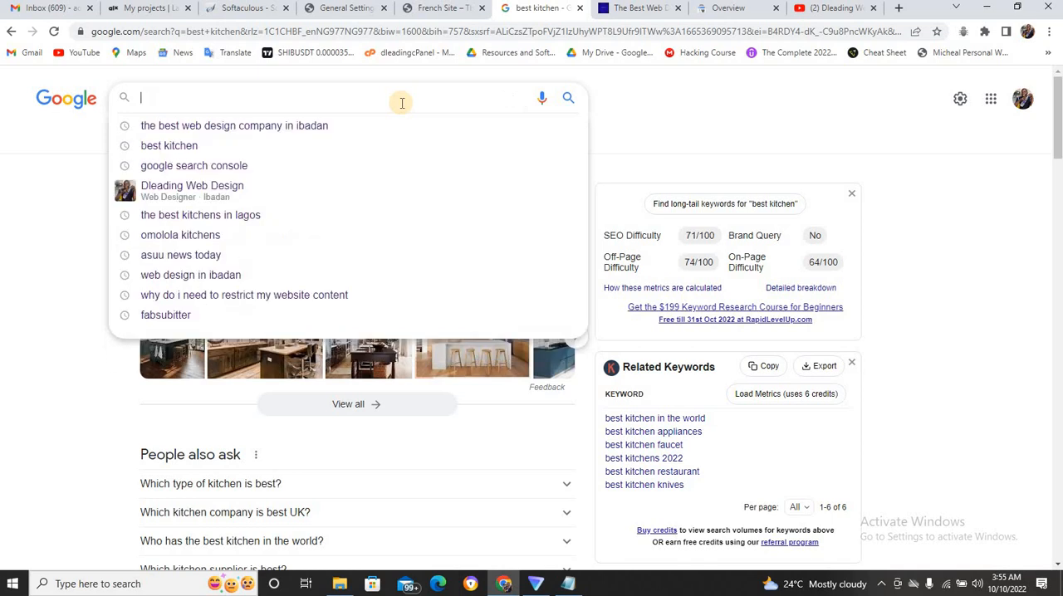
type("exp")
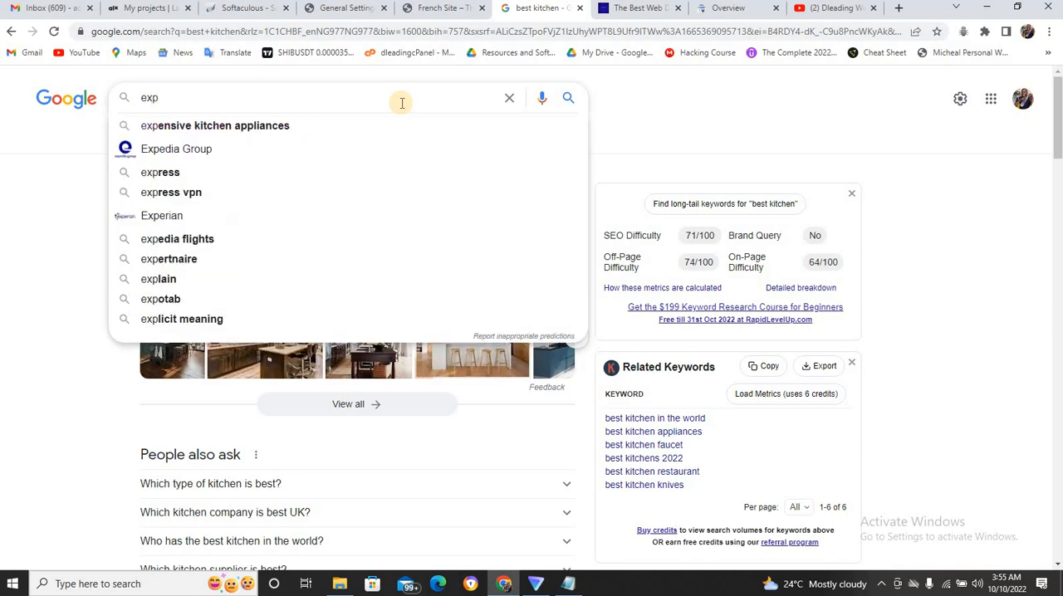
key("BackSpace")
type("ample o")
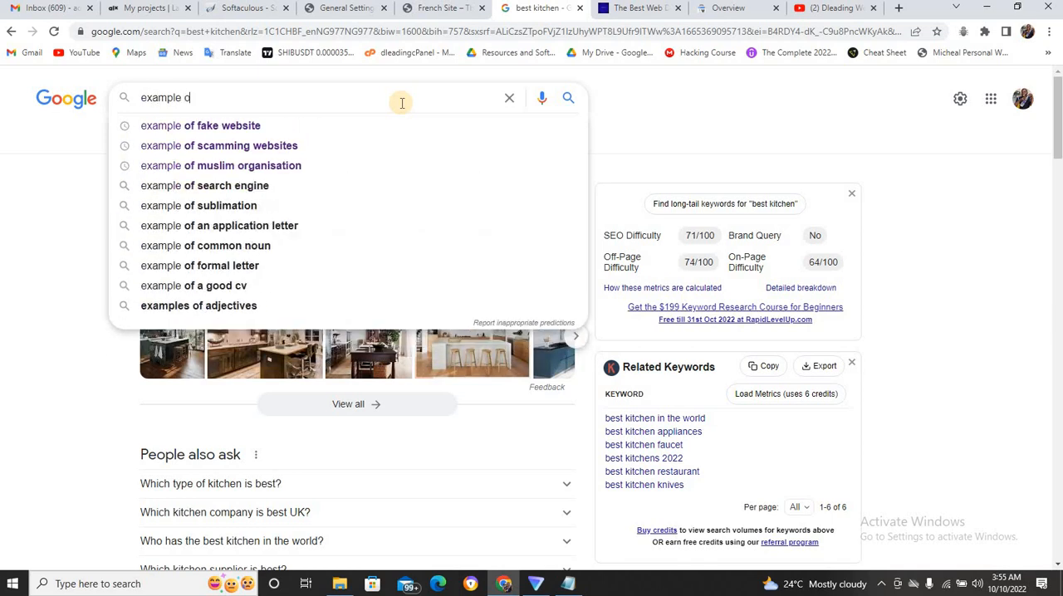
type("f eat")
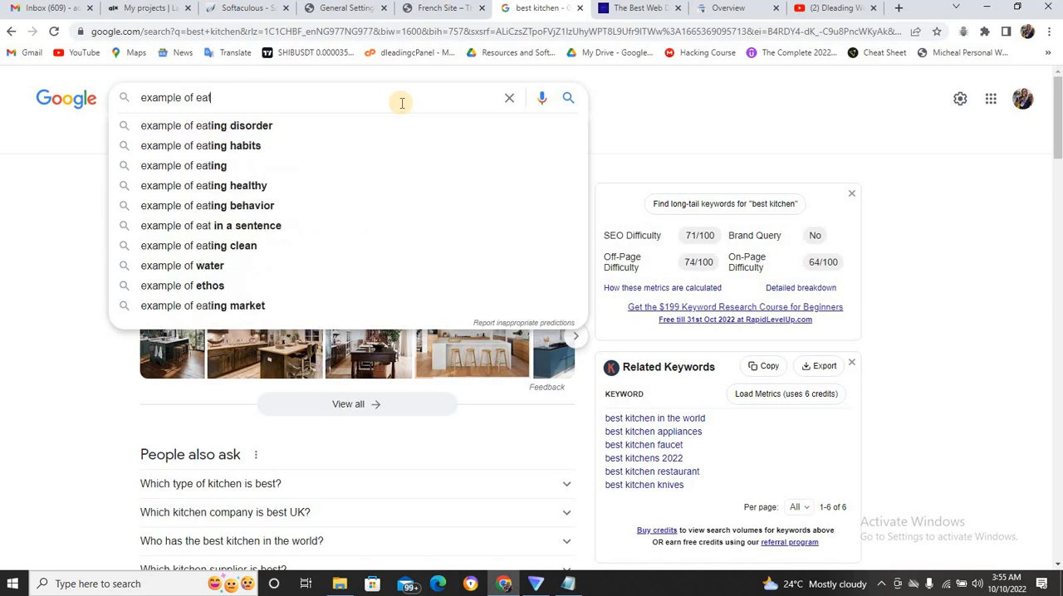
type("ry")
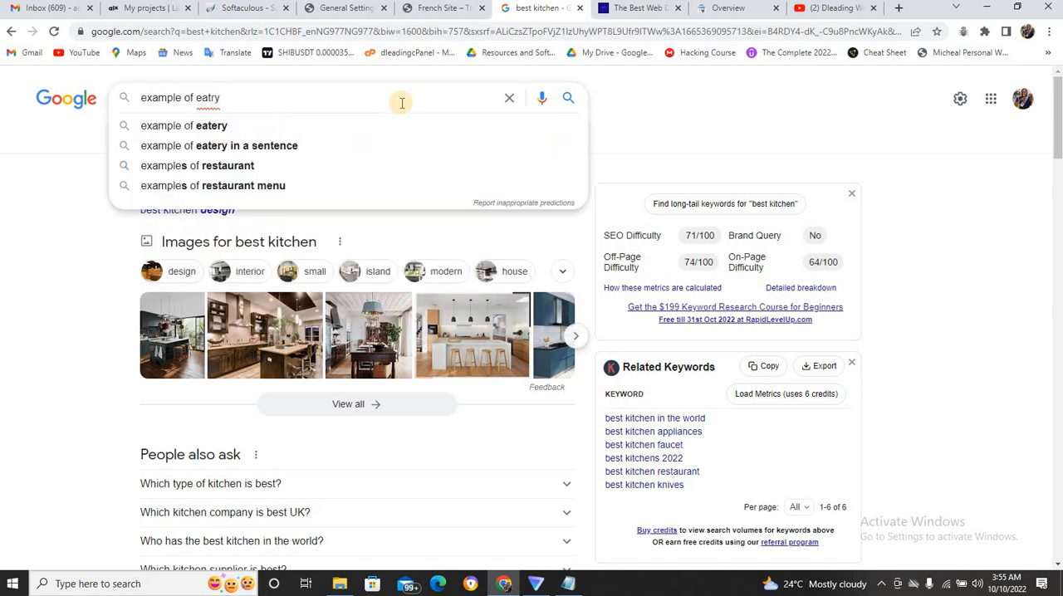
key("BackSpace")
key("BackSpace")
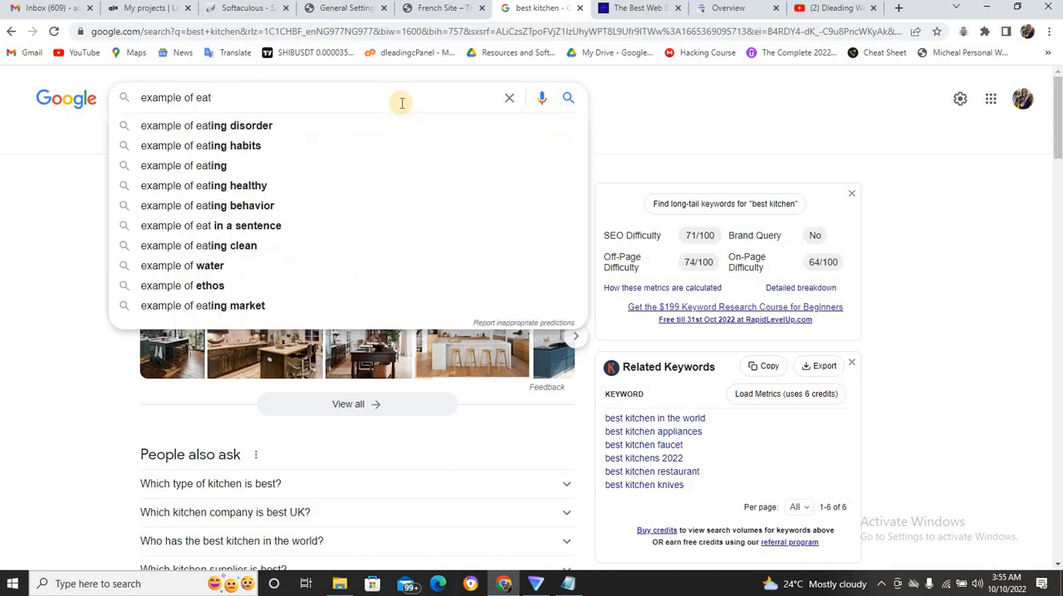
type("ery service")
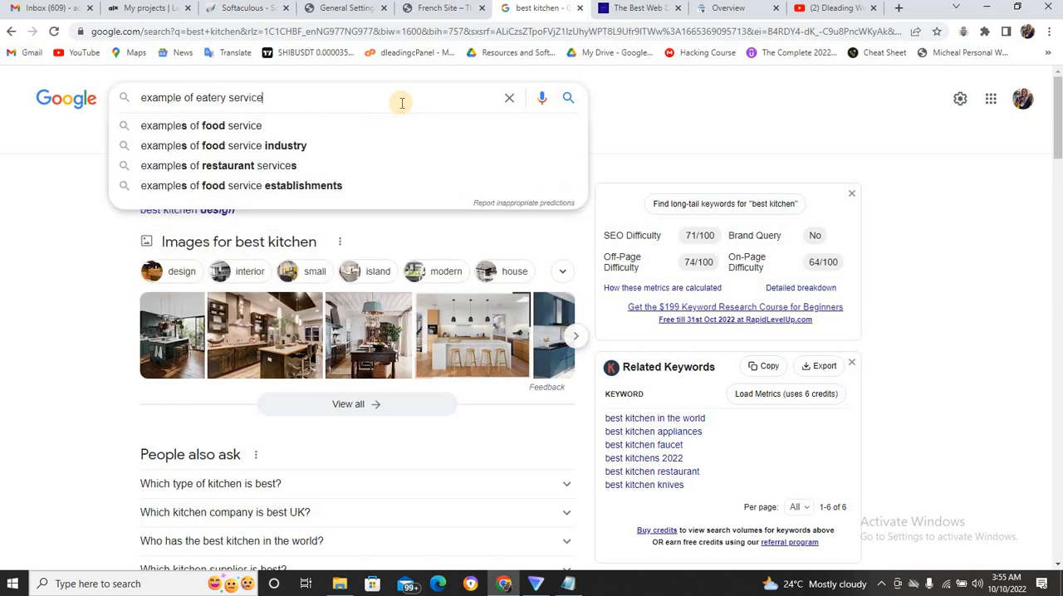
left_click(352, 129)
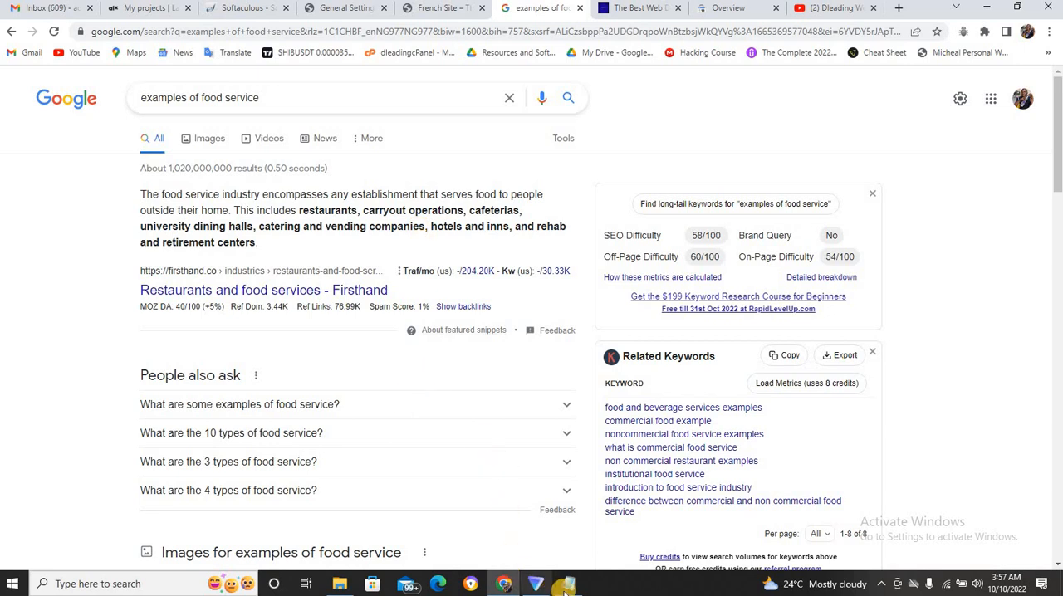
Switch to the Notepad notes and highlight "Web manager in Ibadan" at the end of the long keyword title.
left_click(564, 585)
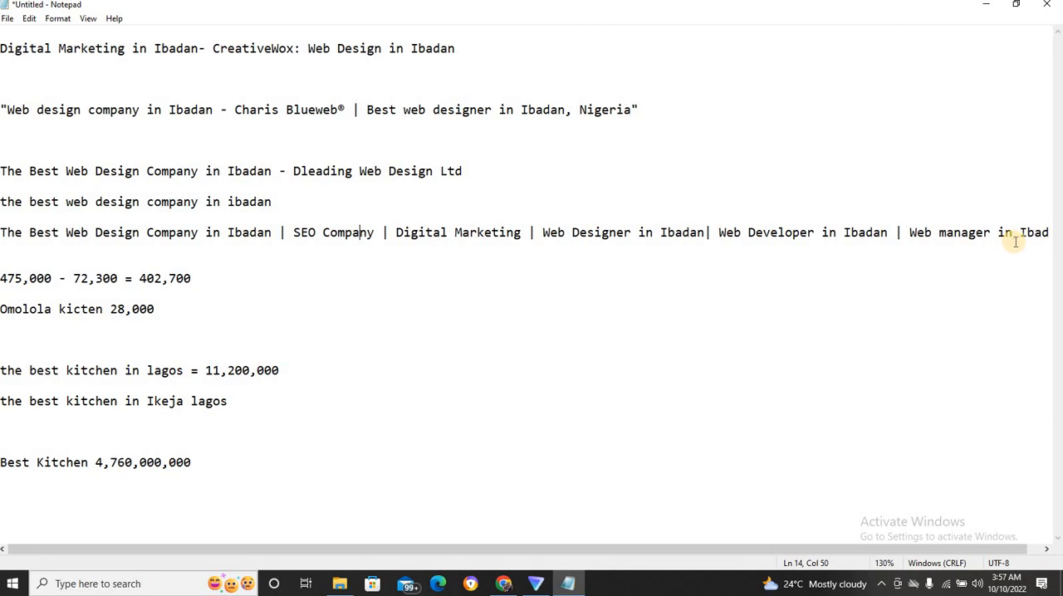
left_click(688, 552)
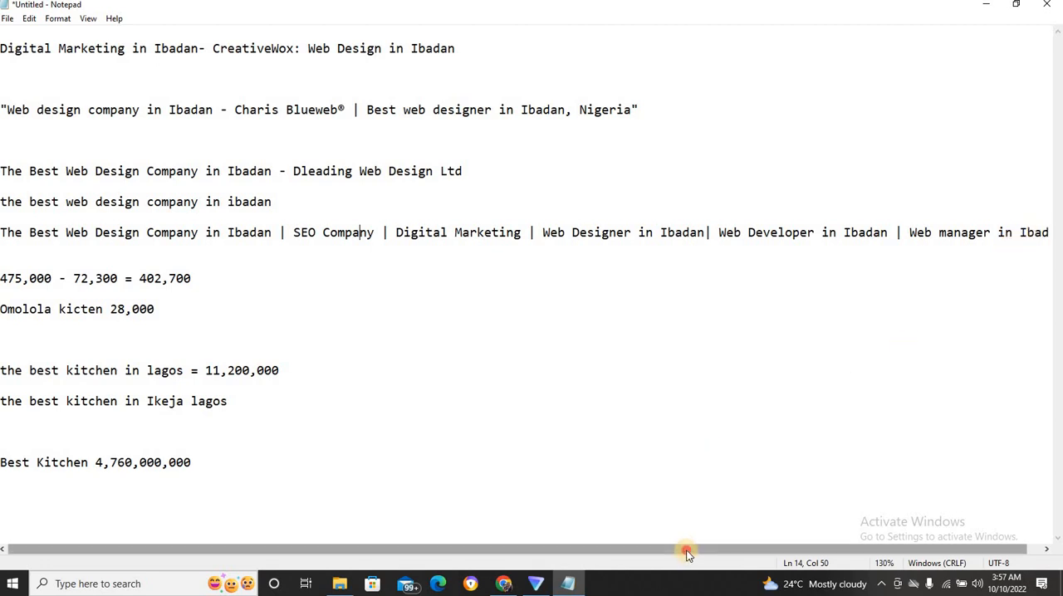
left_click_drag(688, 552, 764, 525)
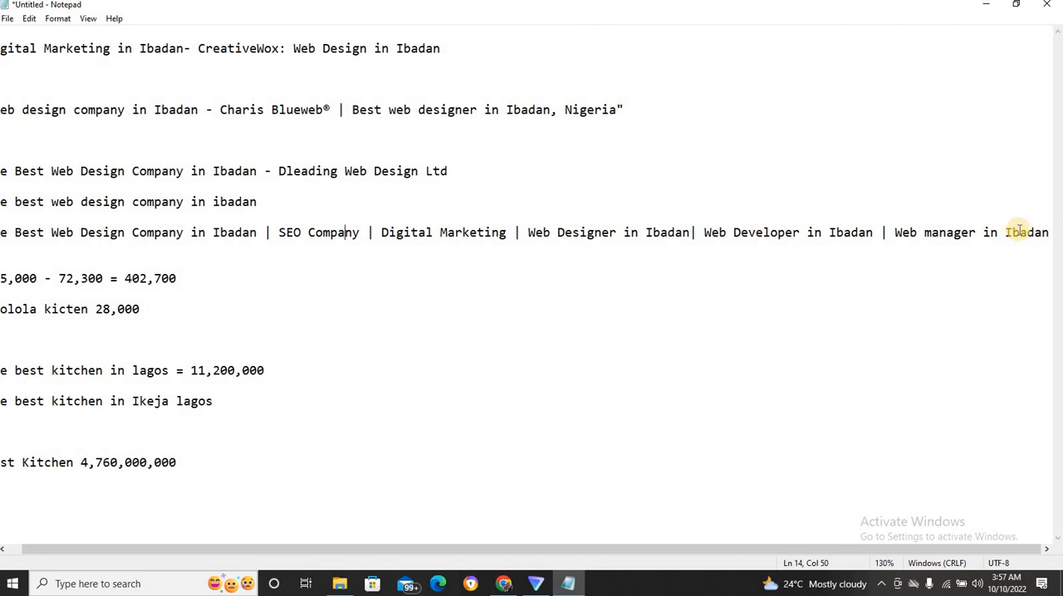
left_click(909, 232)
key("shift+Up")
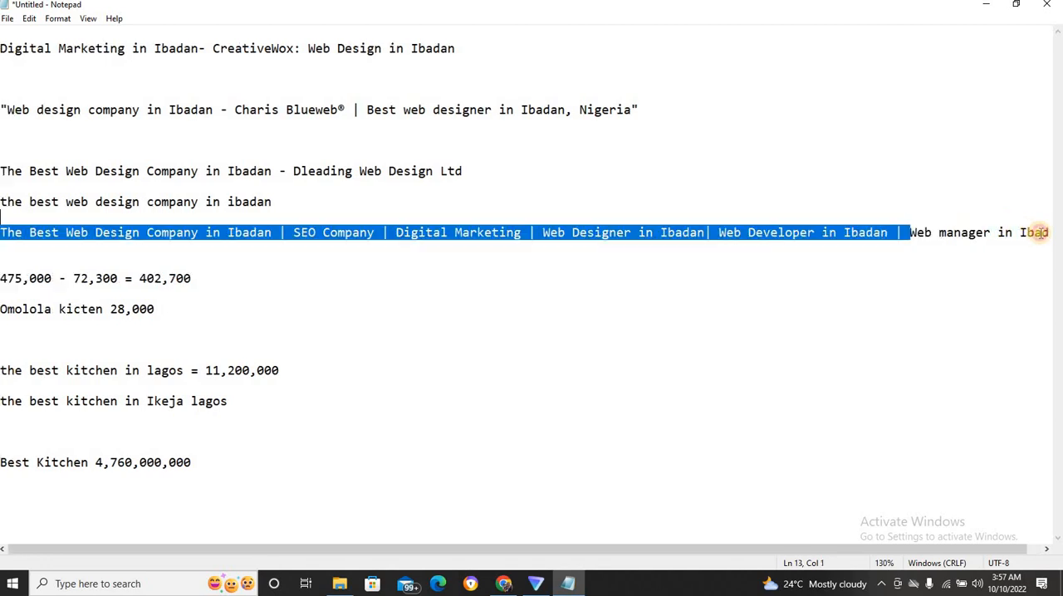
left_click(1038, 232, "shift")
key("shift+End")
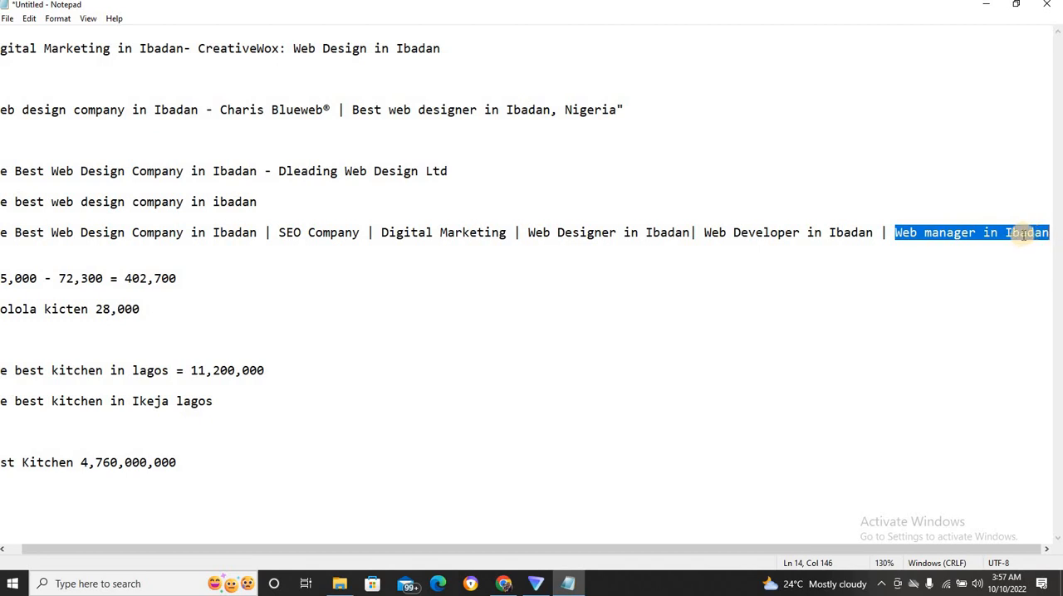
Highlight the remaining keywords of the long title one by one, from "Web Developer in Ibadan" back to "The Best Web Design Company in Ibadan".
left_click_drag(708, 232, 872, 232)
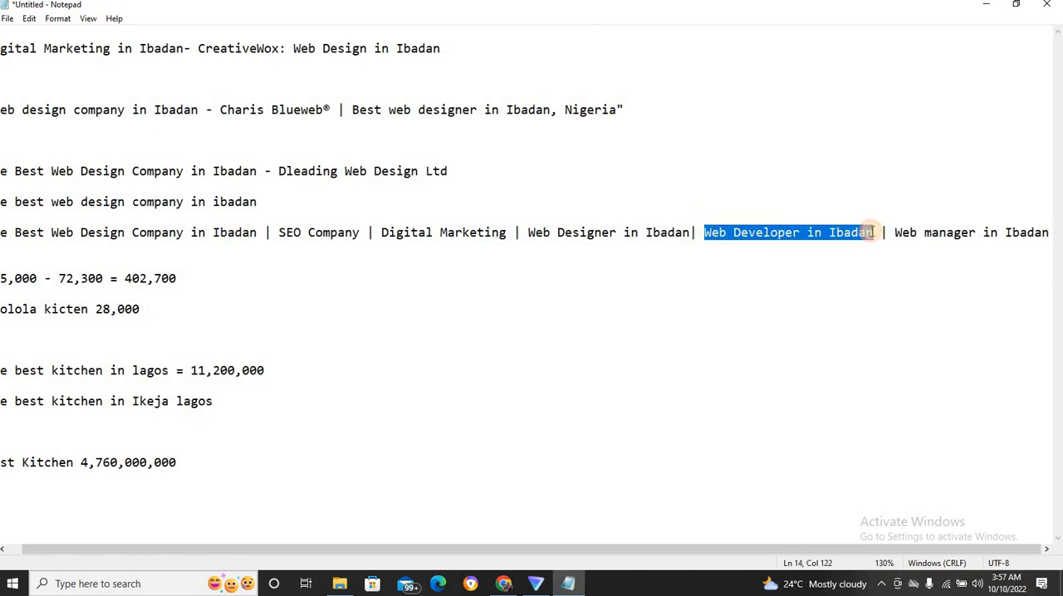
left_click_drag(522, 232, 704, 233)
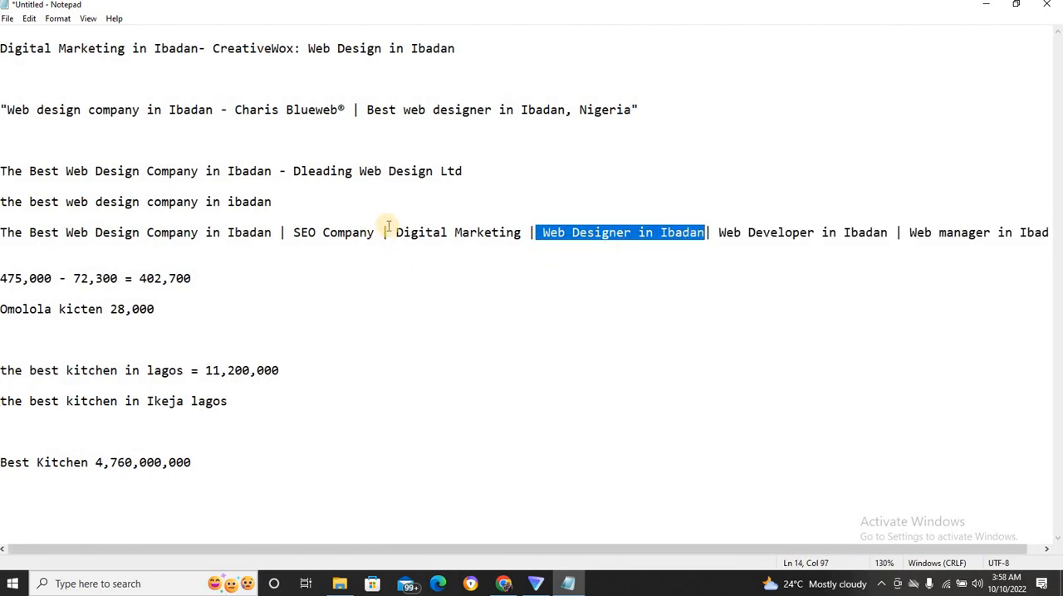
left_click_drag(398, 233, 521, 237)
left_click_drag(295, 233, 368, 233)
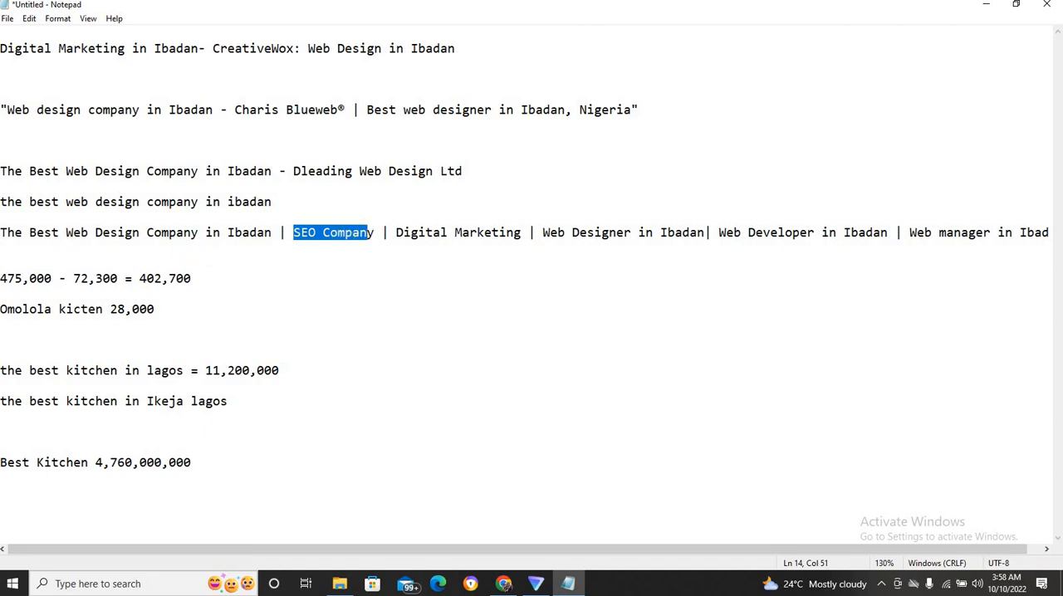
left_click_drag(6, 233, 230, 234)
left_click(229, 235)
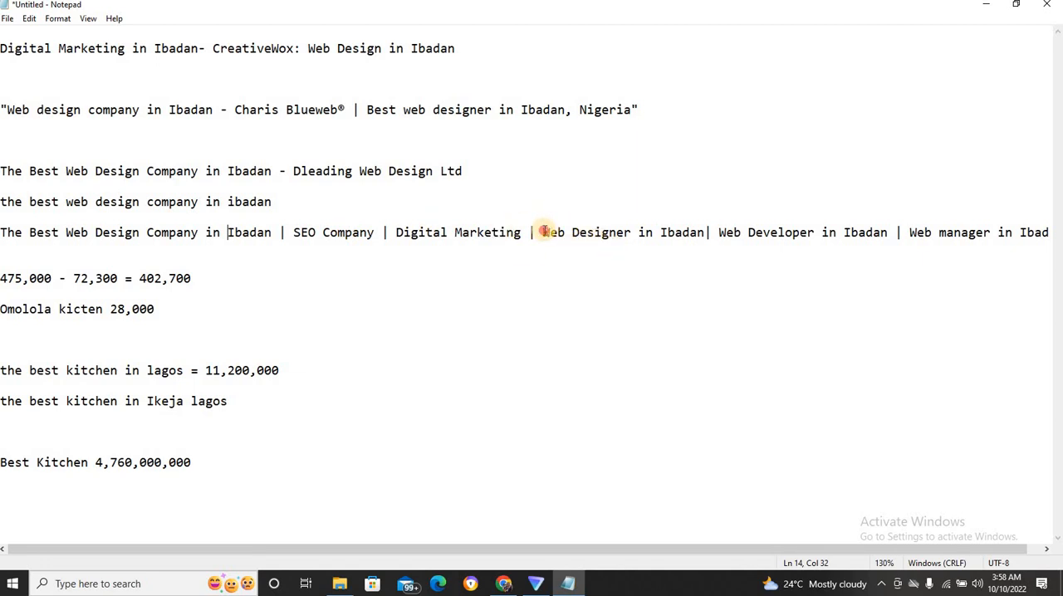
Copy "Web Designer in Ibadan" from the long keyword title and search Google for it in Chrome.
left_click_drag(543, 232, 702, 237)
key("ctrl+c")
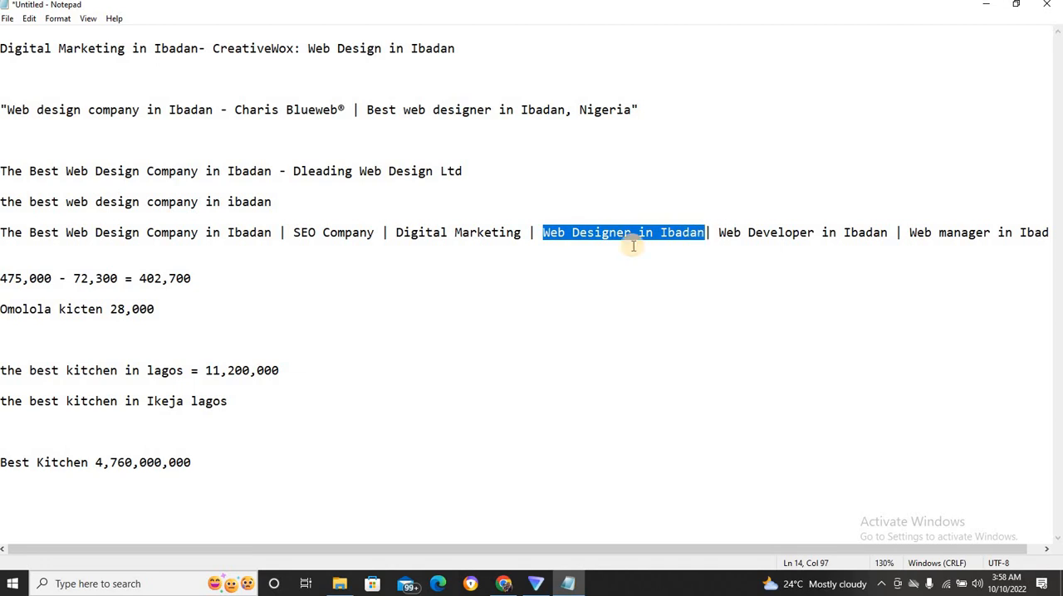
left_click(502, 582)
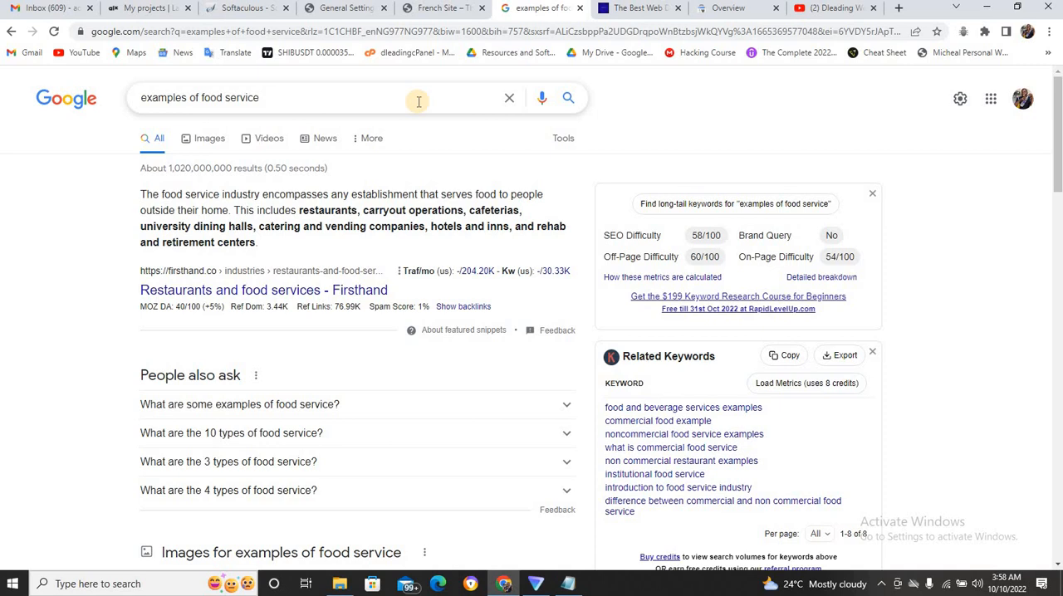
left_click(509, 98)
key("ctrl+v")
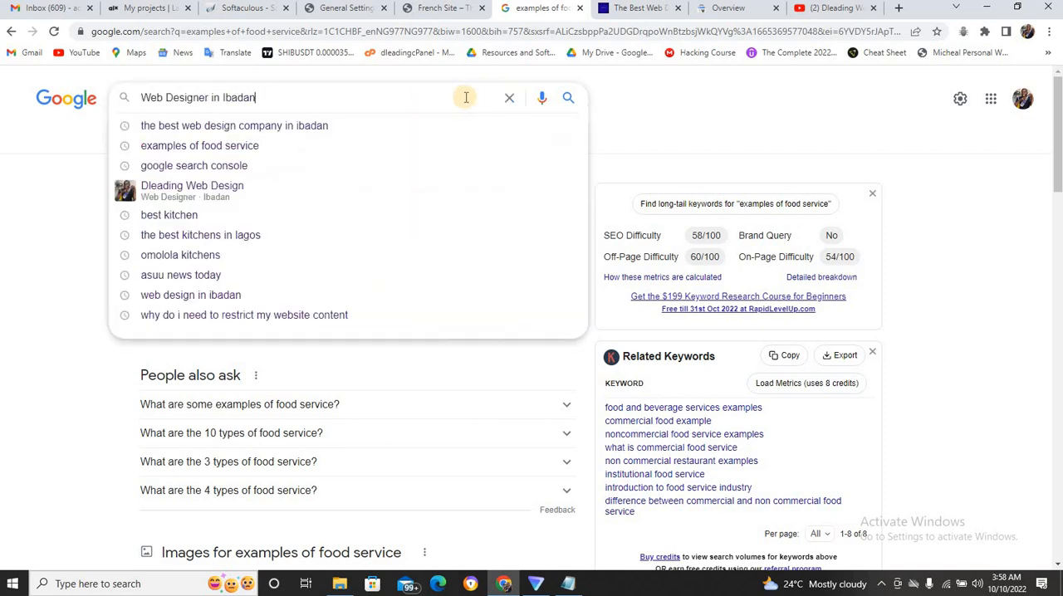
key("Return")
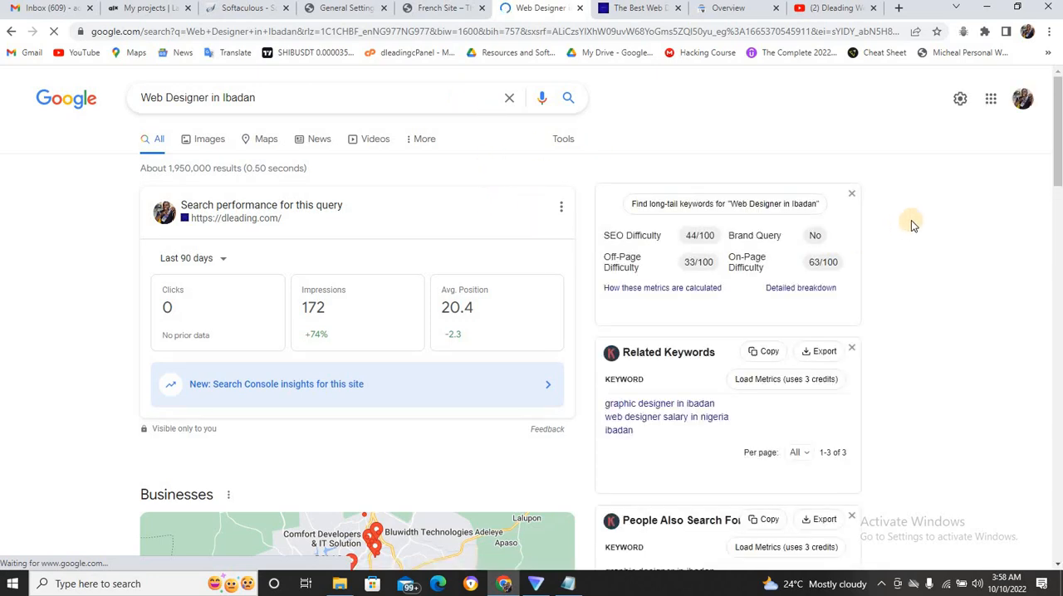
Look through the first two pages of Google results for "Web Designer in Ibadan" for the dleading.com listing.
left_click_drag(1060, 171, 1059, 266)
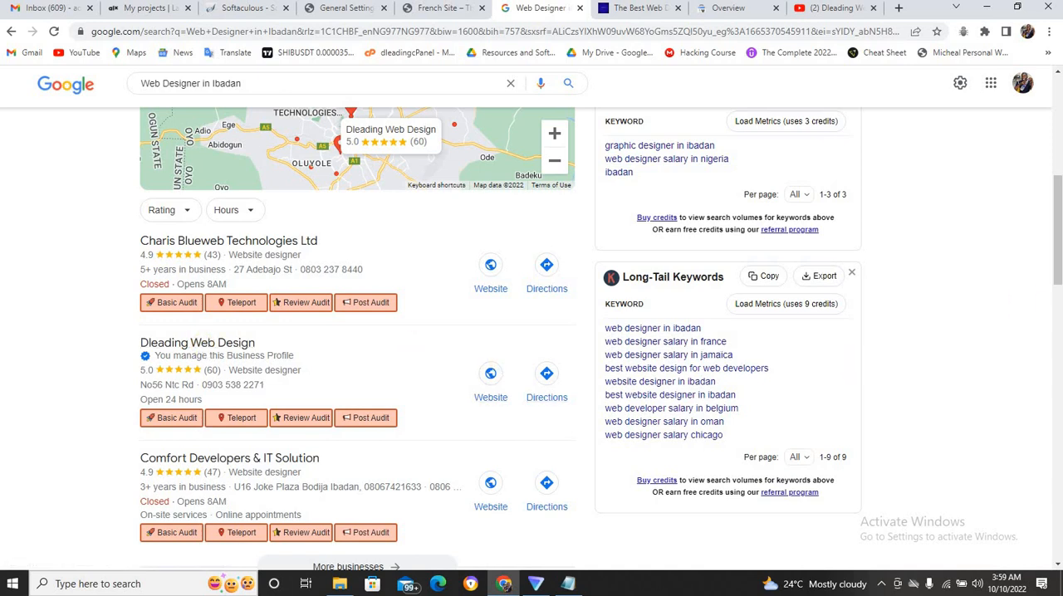
left_click_drag(1059, 220, 1060, 421)
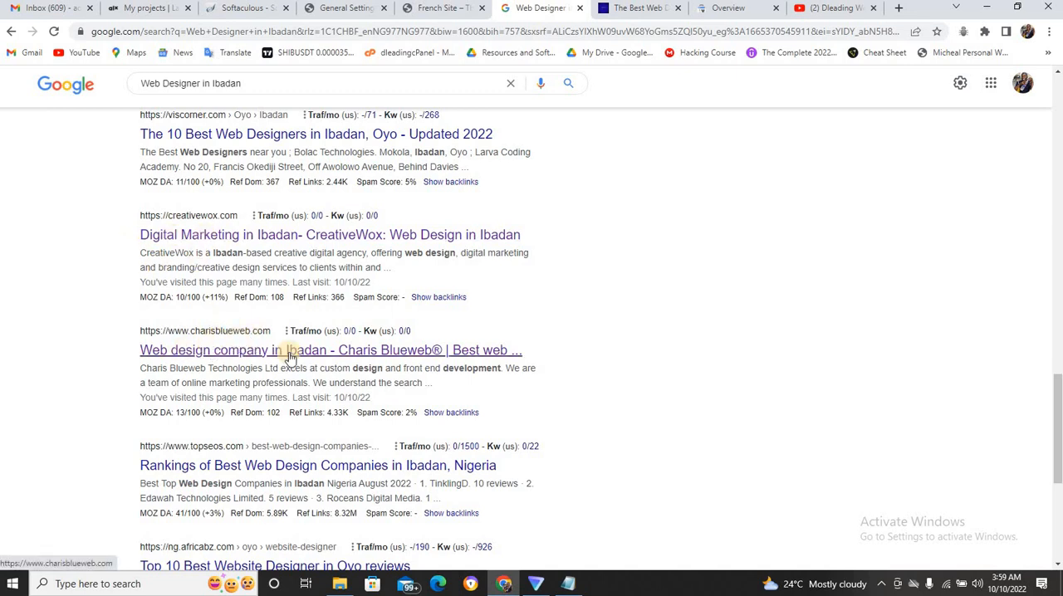
left_click_drag(1057, 394, 1058, 472)
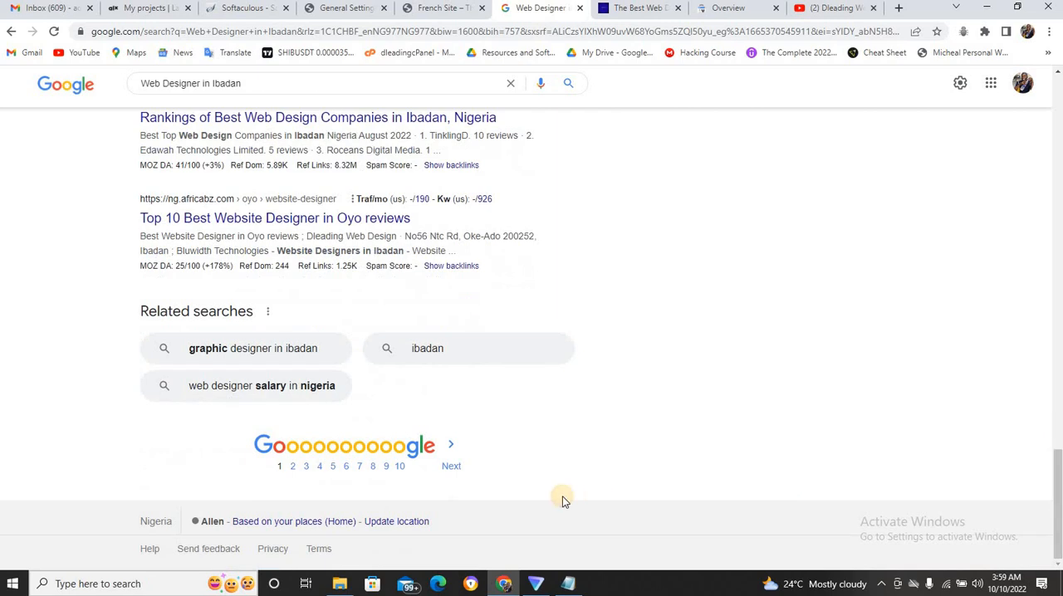
left_click(458, 473)
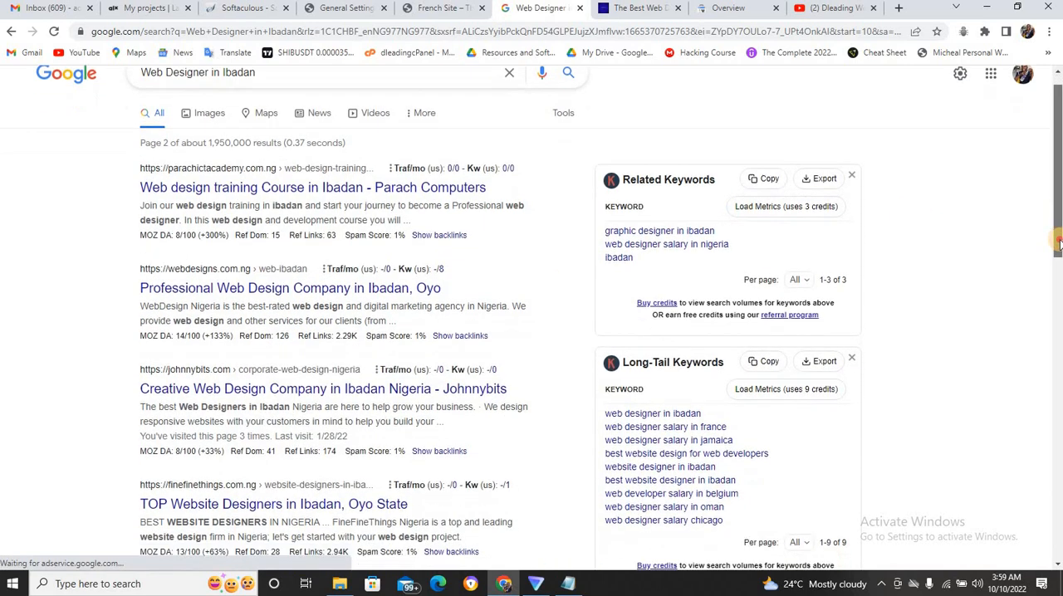
scroll(1059, 218, "down", 3)
scroll(1059, 219, "down", 3)
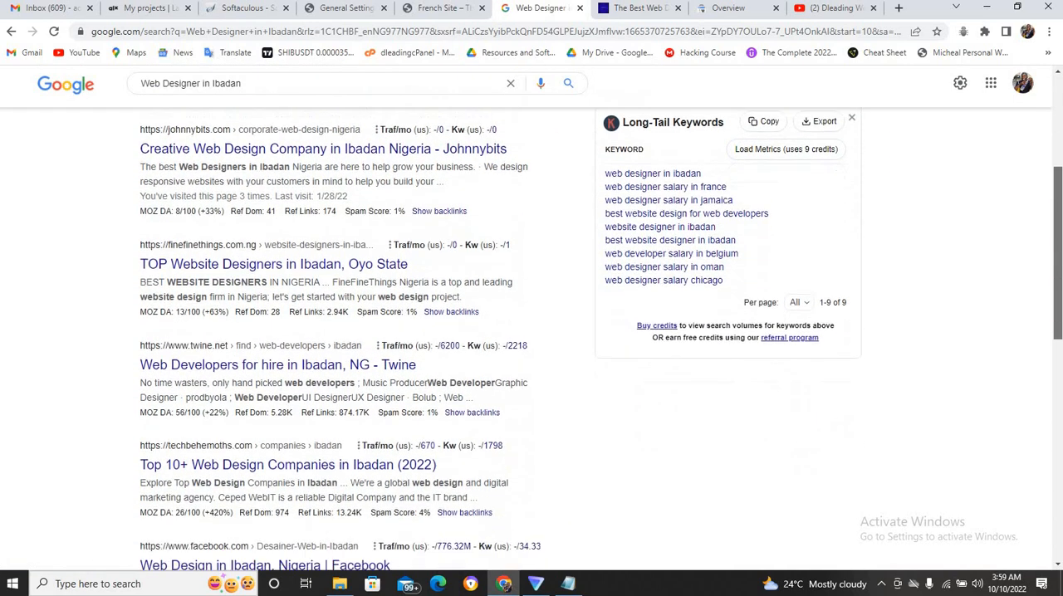
scroll(531, 333, "down", 4)
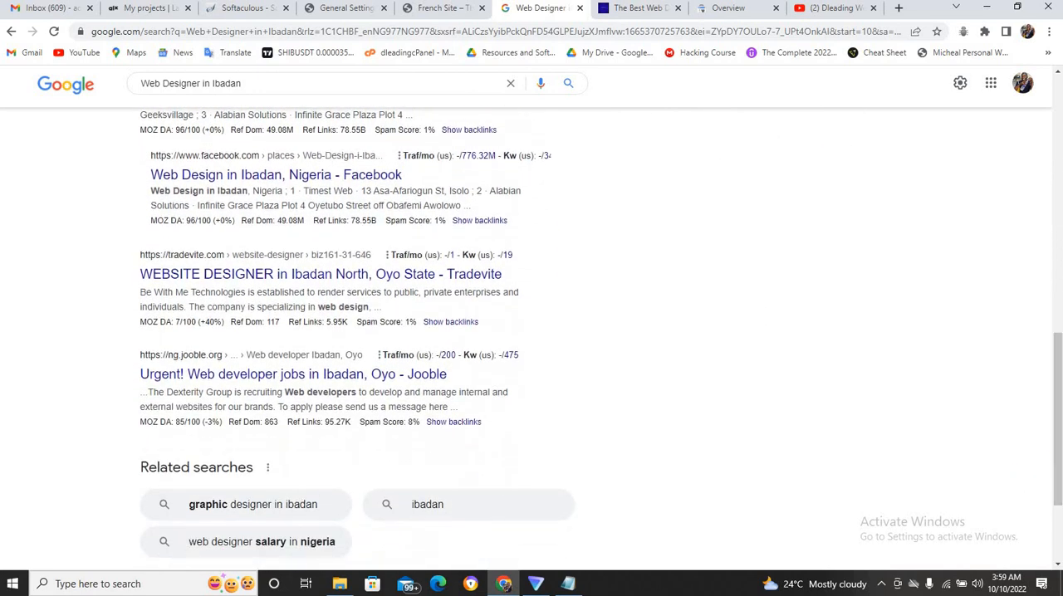
scroll(846, 402, "down", 3)
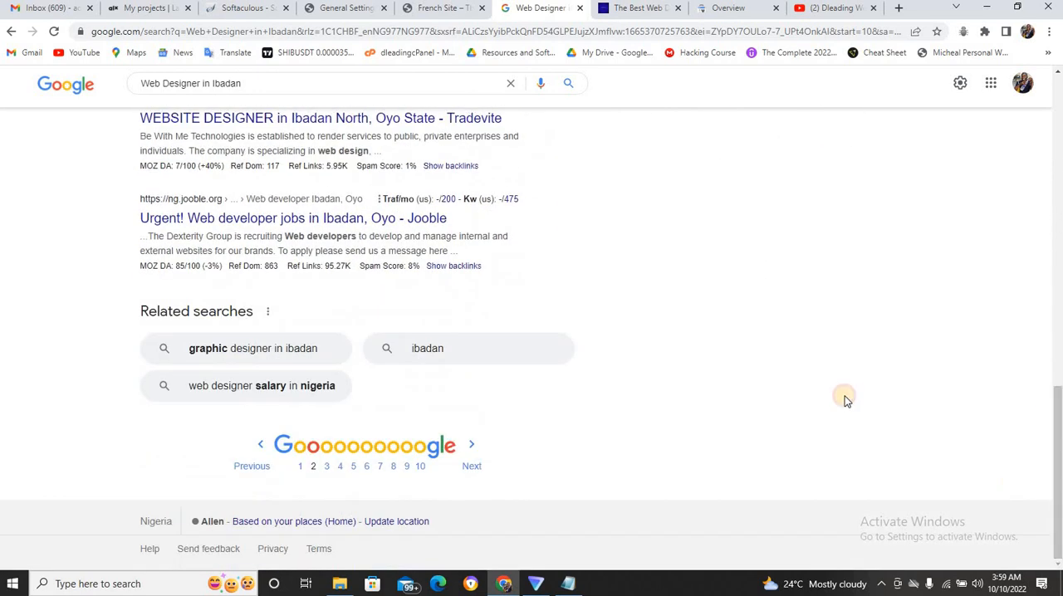
Check the third page of results for the dleading.com listing and open the fourth page.
left_click(471, 471)
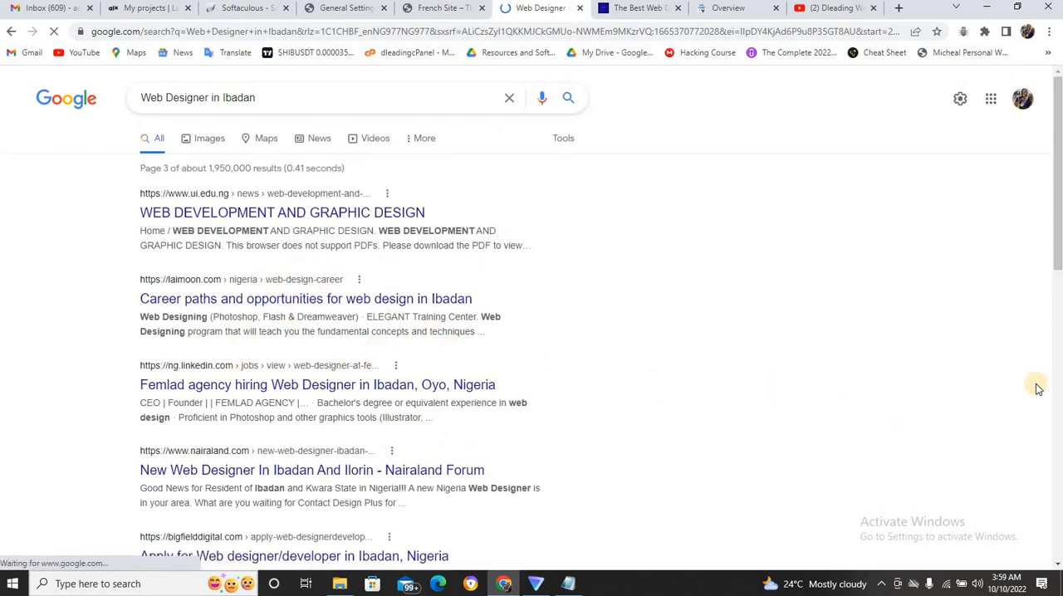
scroll(1056, 250, "down", 2)
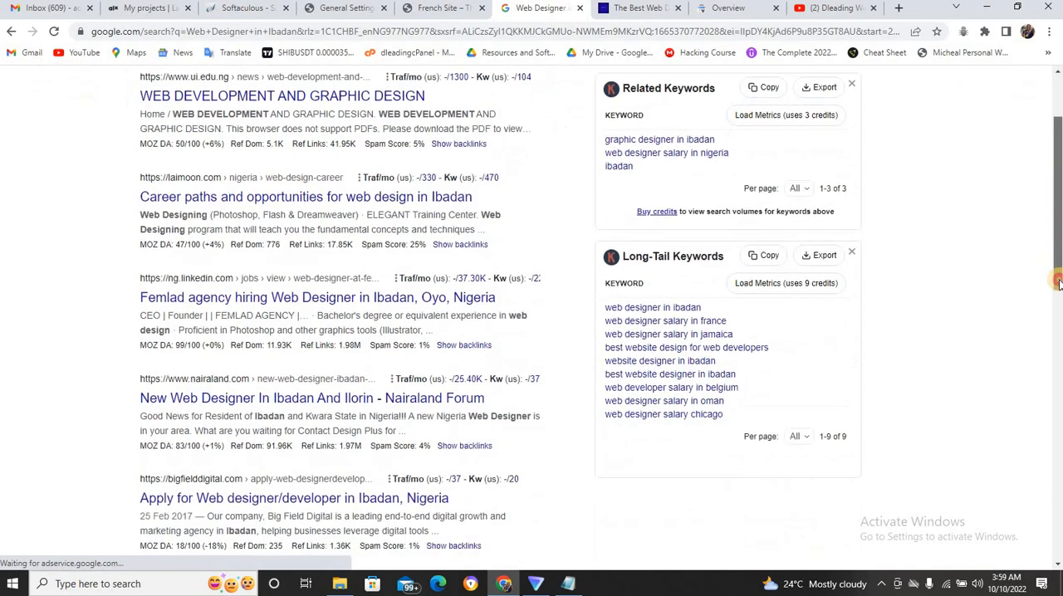
left_click_drag(1059, 263, 1058, 554)
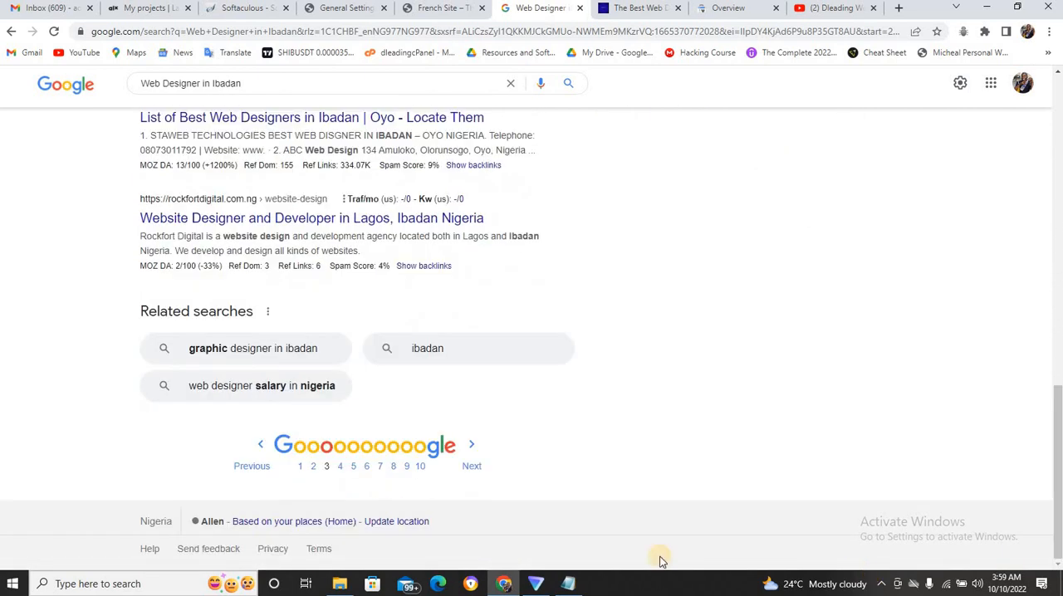
left_click(472, 470)
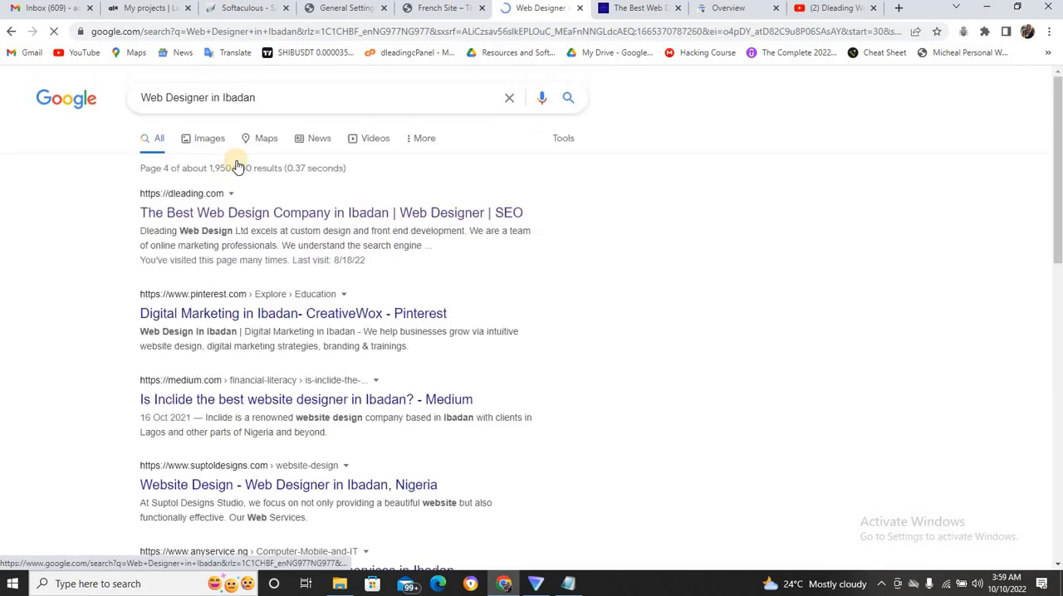
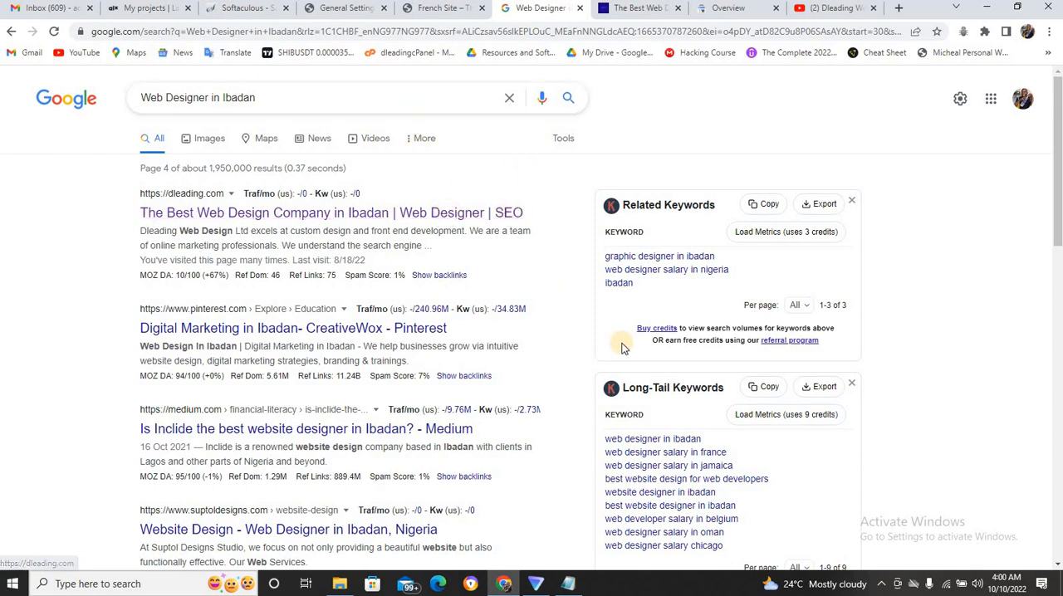
Copy "Web Developer in Ibadan" from the long keyword title in Notepad and search Google for it in Chrome.
left_click(568, 584)
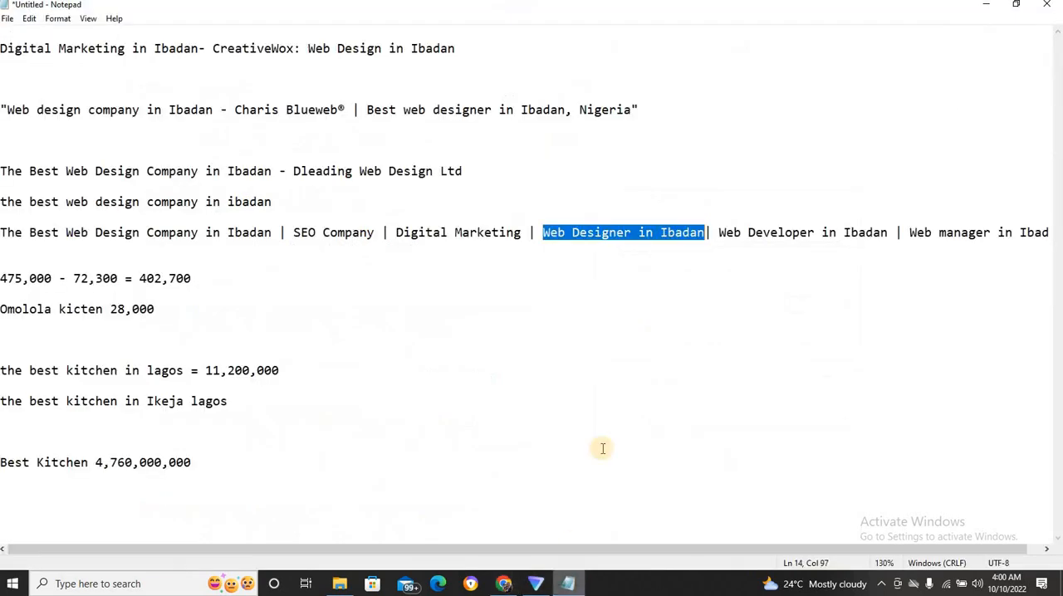
left_click_drag(718, 233, 887, 227)
key("ctrl+c")
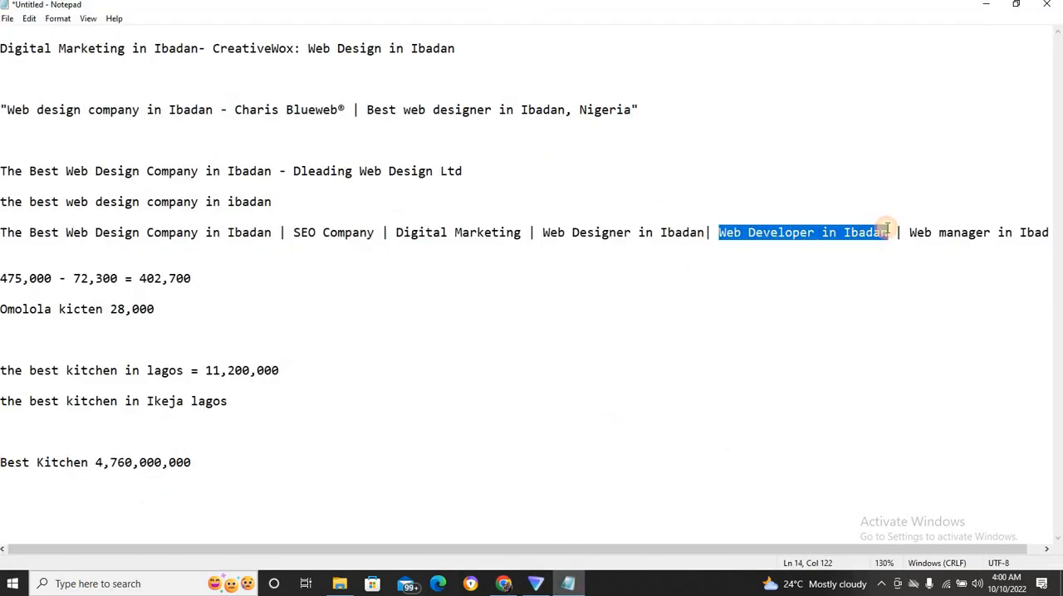
left_click(509, 585)
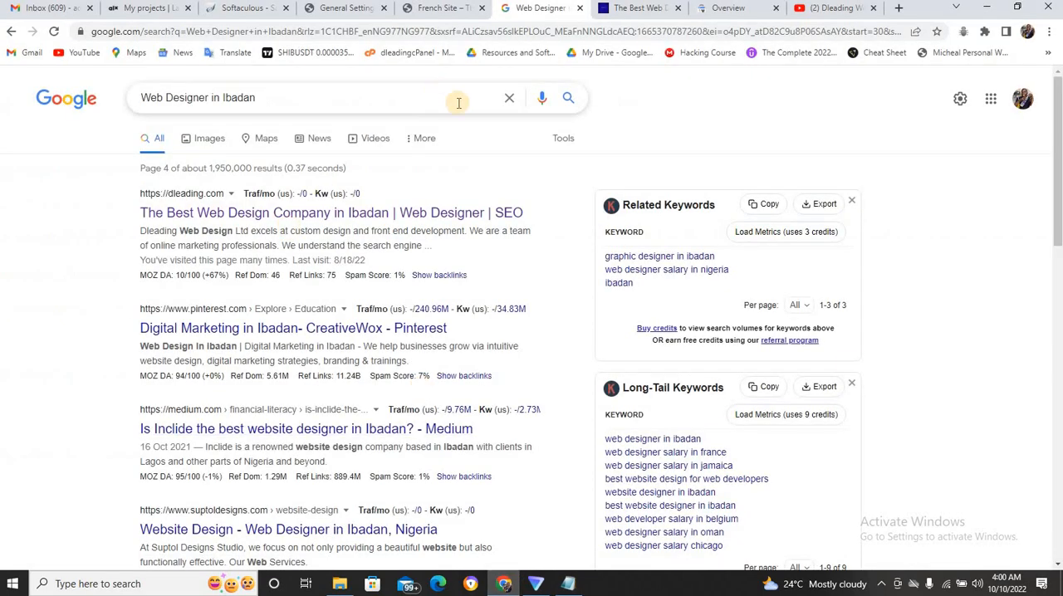
left_click(507, 100)
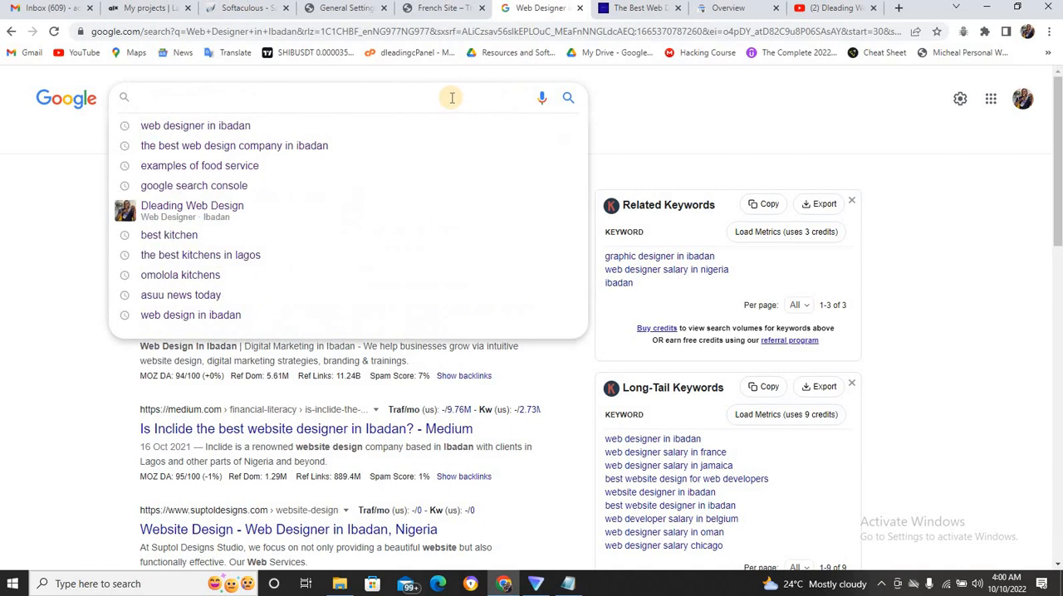
key("ctrl+v")
key("Return")
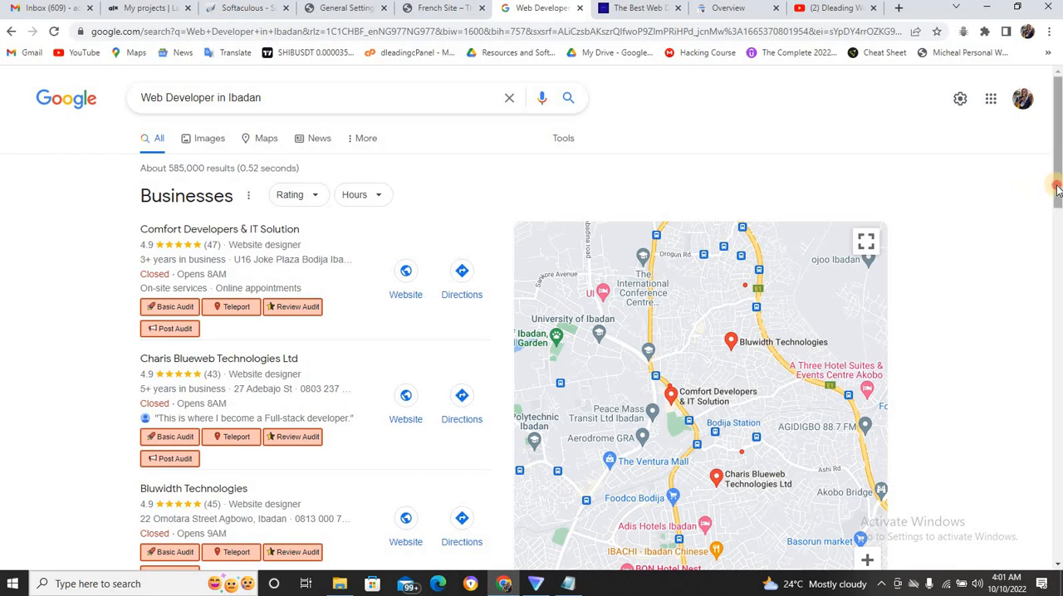
Expand the local business listings for "Web Developer in Ibadan", look for Dleading Web Design, and return to the search results.
scroll(1059, 234, "down", 1)
scroll(1058, 234, "down", 1)
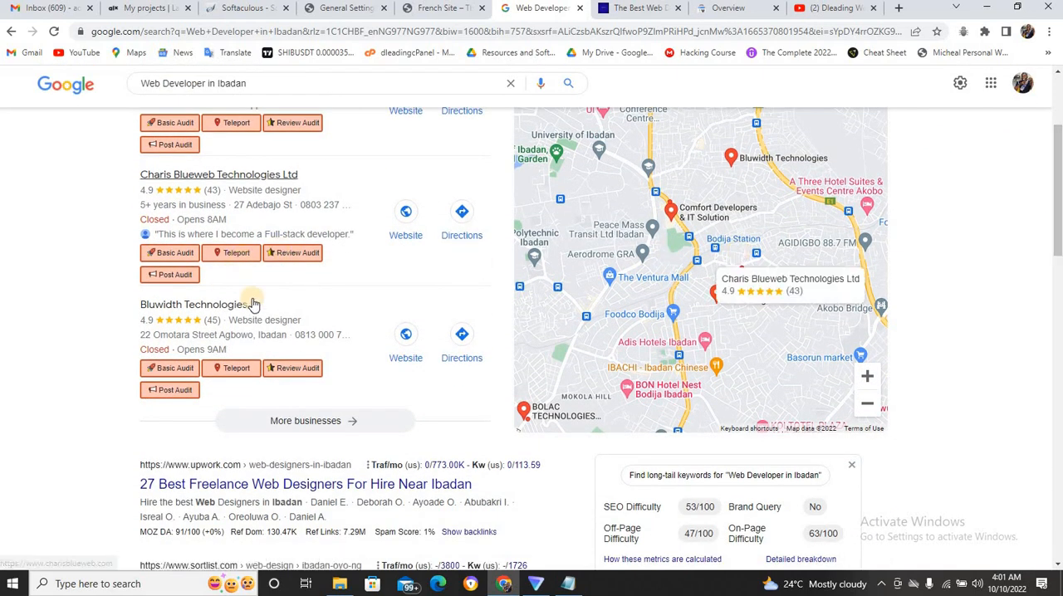
left_click(341, 422)
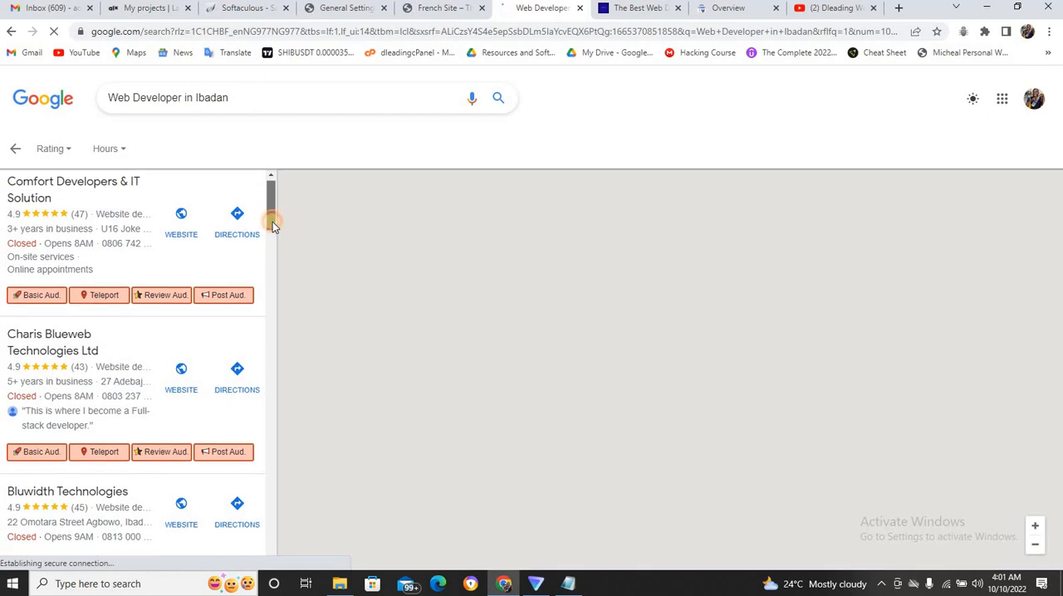
left_click_drag(271, 221, 273, 267)
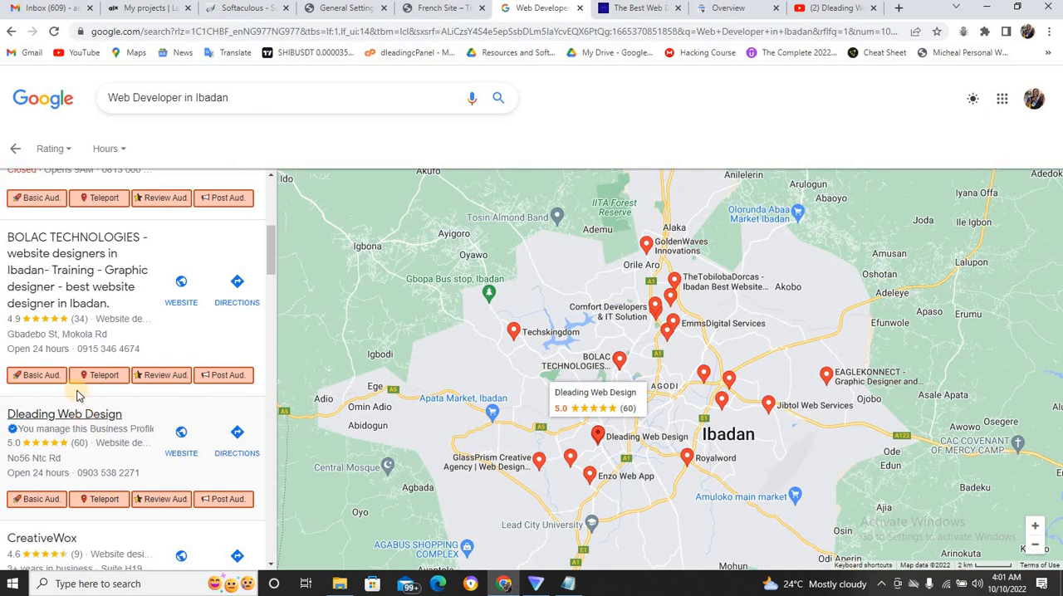
left_click(20, 151)
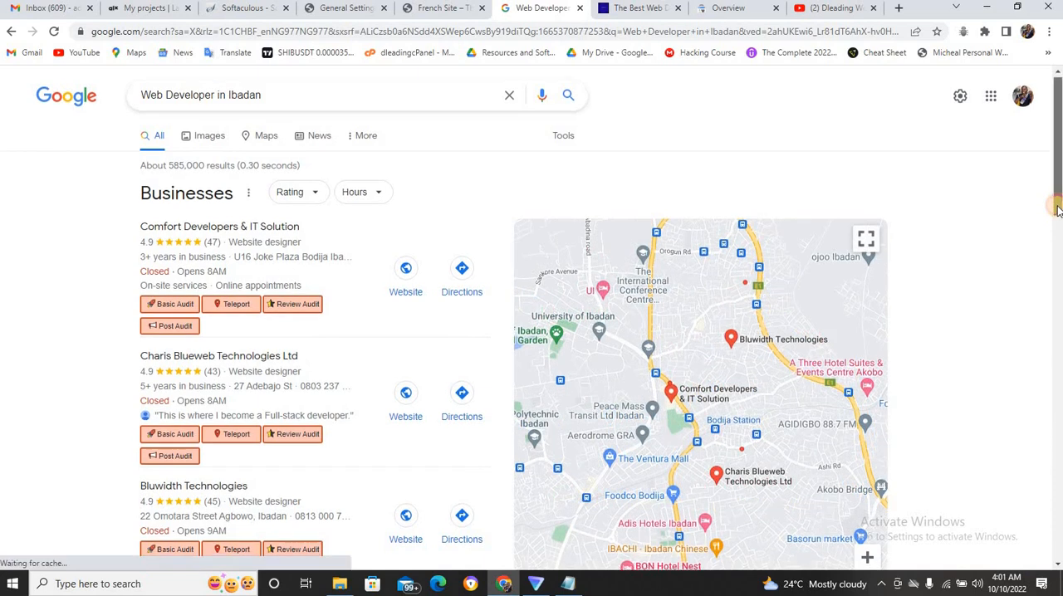
Look through the first page of "Web Developer in Ibadan" results for the dleading.com listing and open the second page.
left_click_drag(1057, 200, 1056, 239)
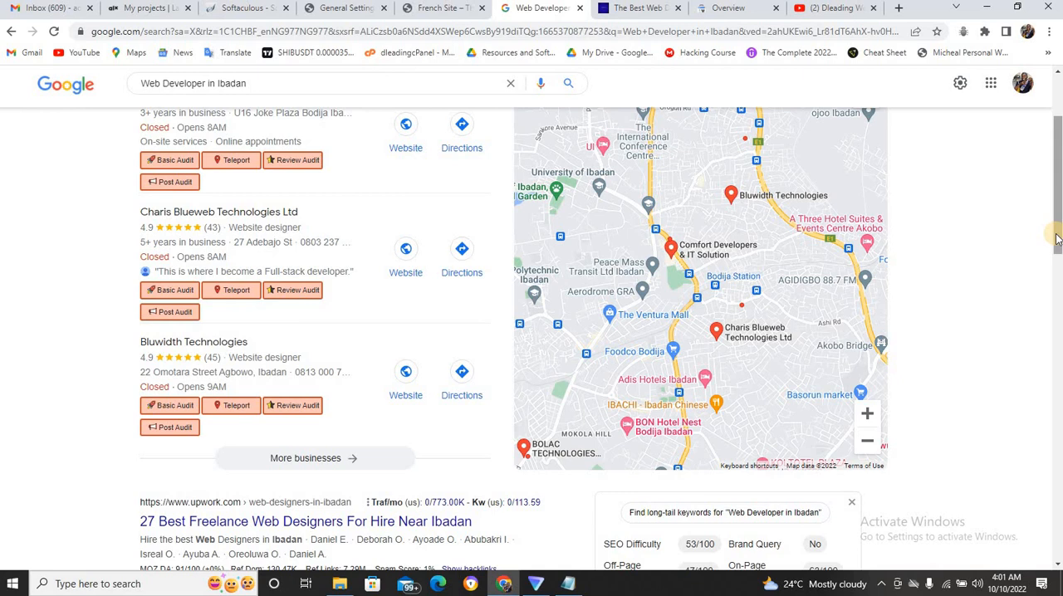
left_click_drag(1057, 236, 1062, 309)
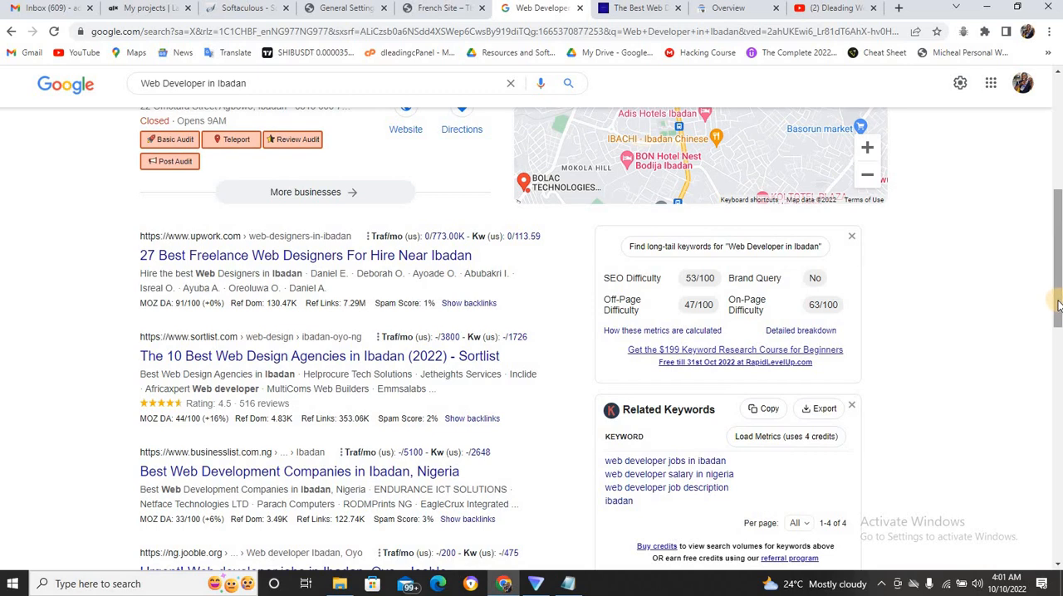
left_click_drag(1058, 307, 996, 297)
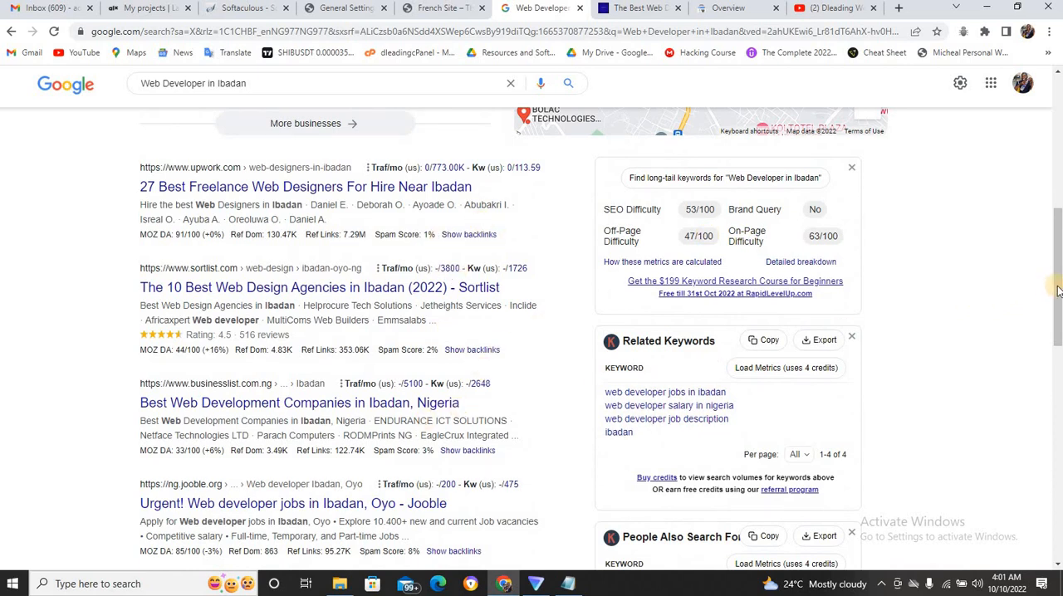
left_click_drag(1058, 289, 1058, 491)
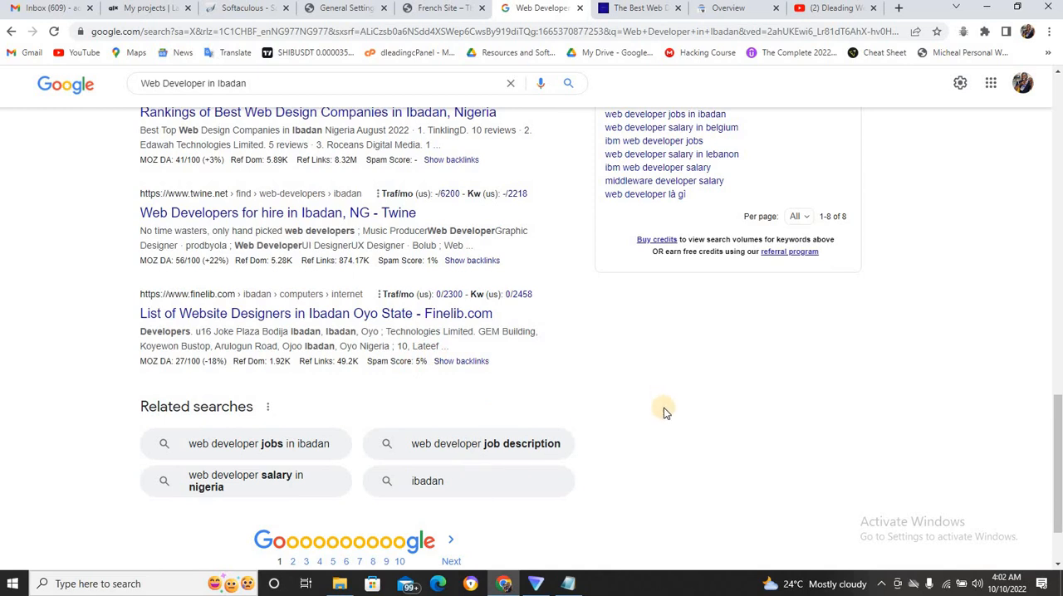
left_click(455, 559)
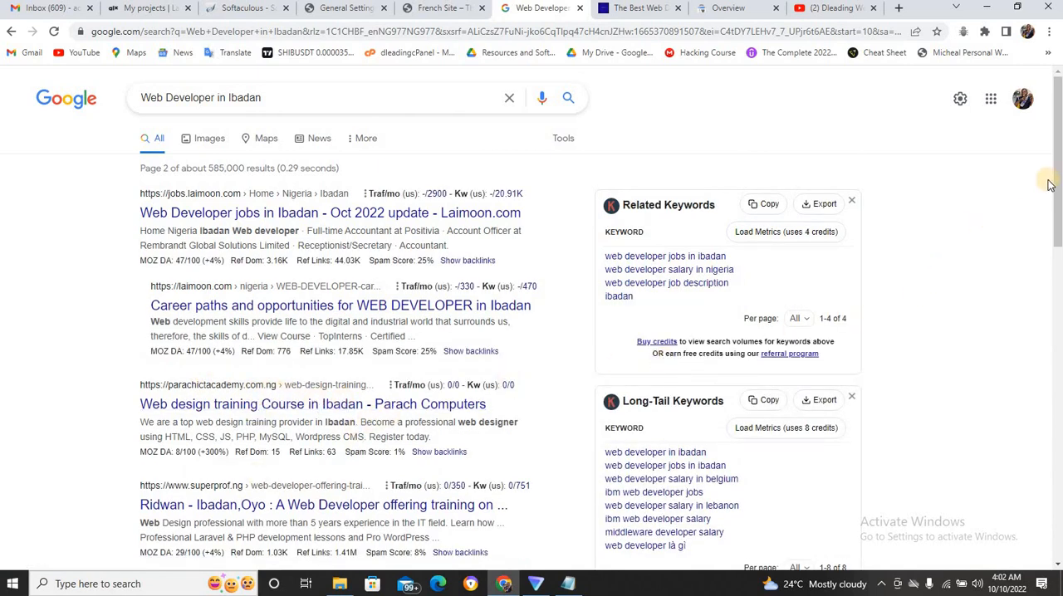
Check the second page of results for the dleading.com listing and open the third page.
left_click_drag(1059, 182, 1059, 313)
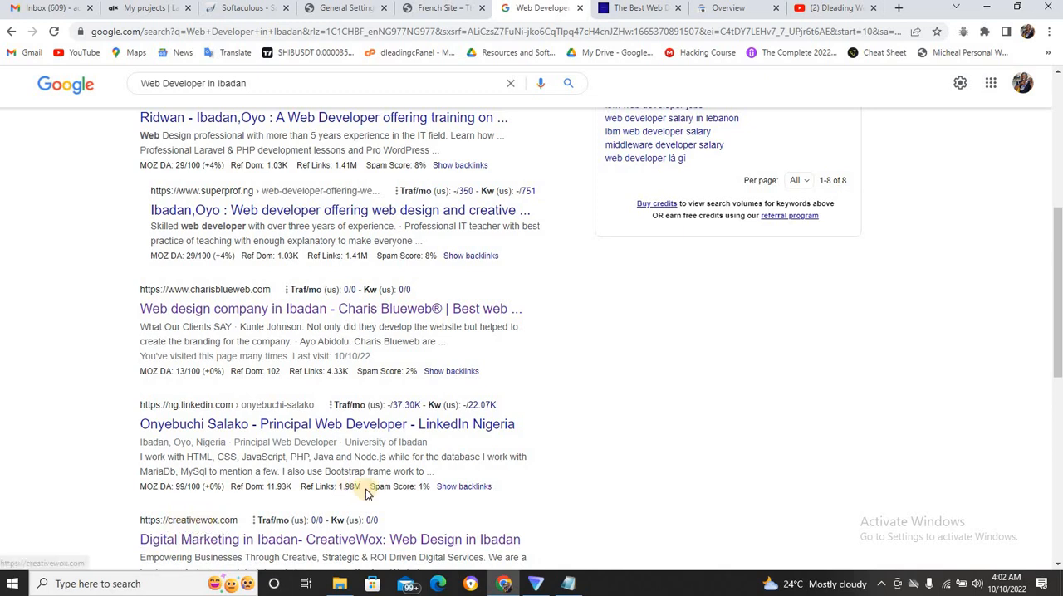
left_click_drag(1058, 335, 1058, 478)
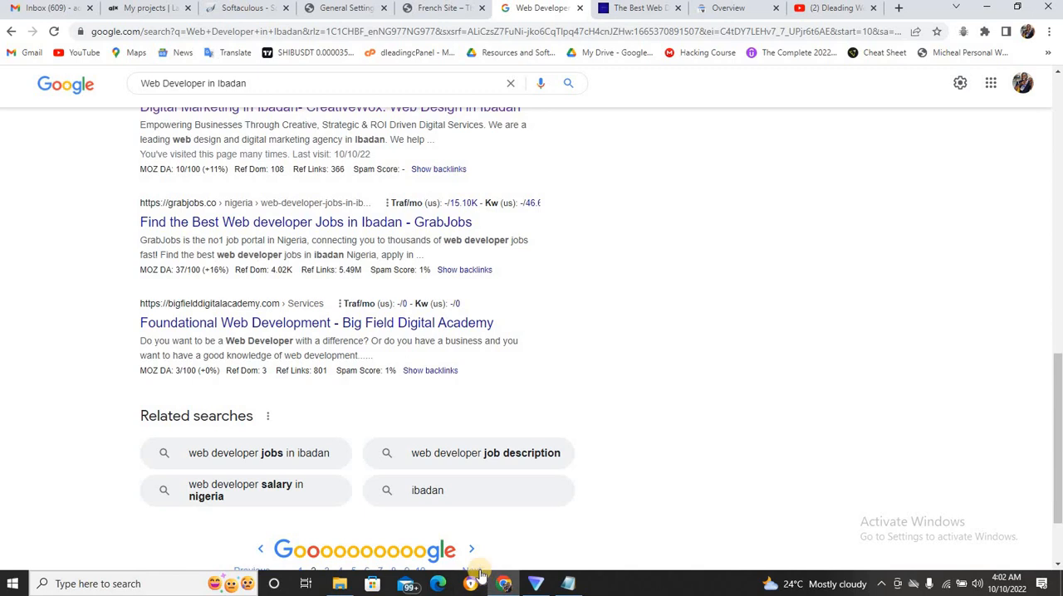
left_click_drag(1059, 361, 1058, 385)
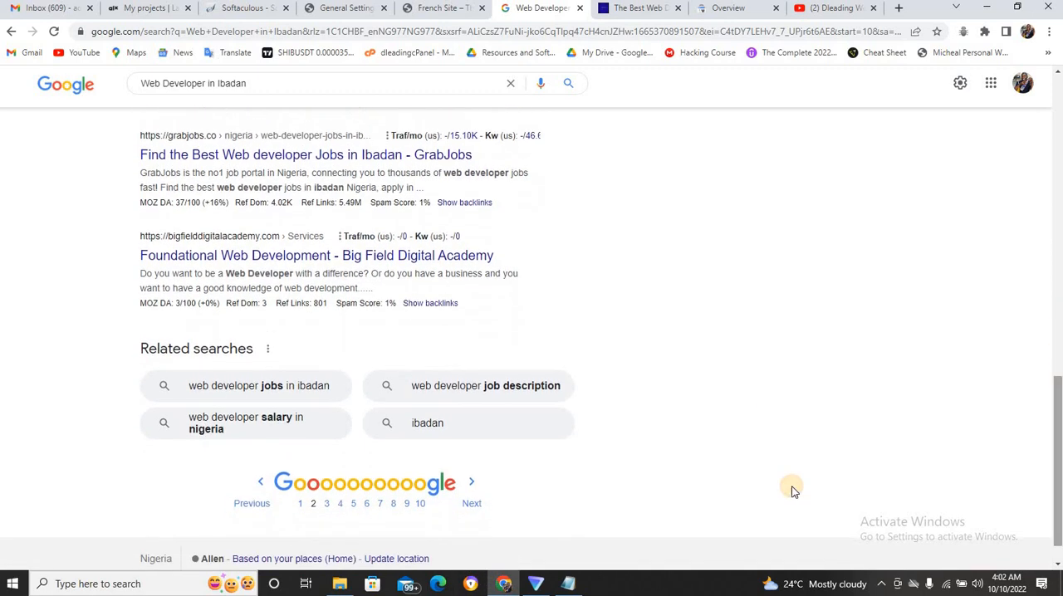
left_click(471, 504)
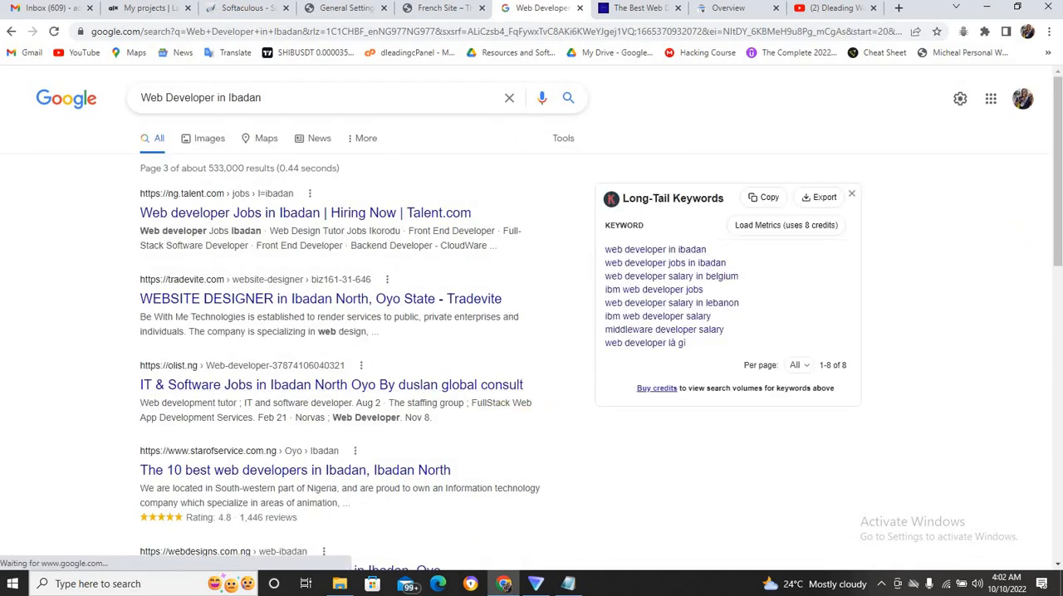
Check the third page of results for the dleading.com listing and open the fourth page.
scroll(860, 306, "down", 1)
scroll(859, 306, "down", 3)
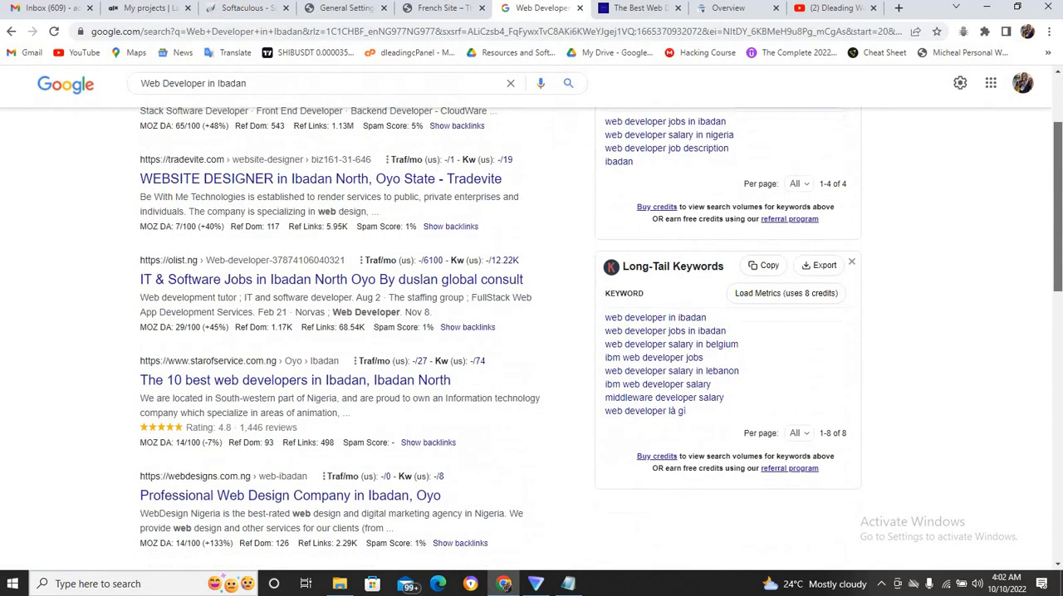
scroll(859, 306, "down", 3)
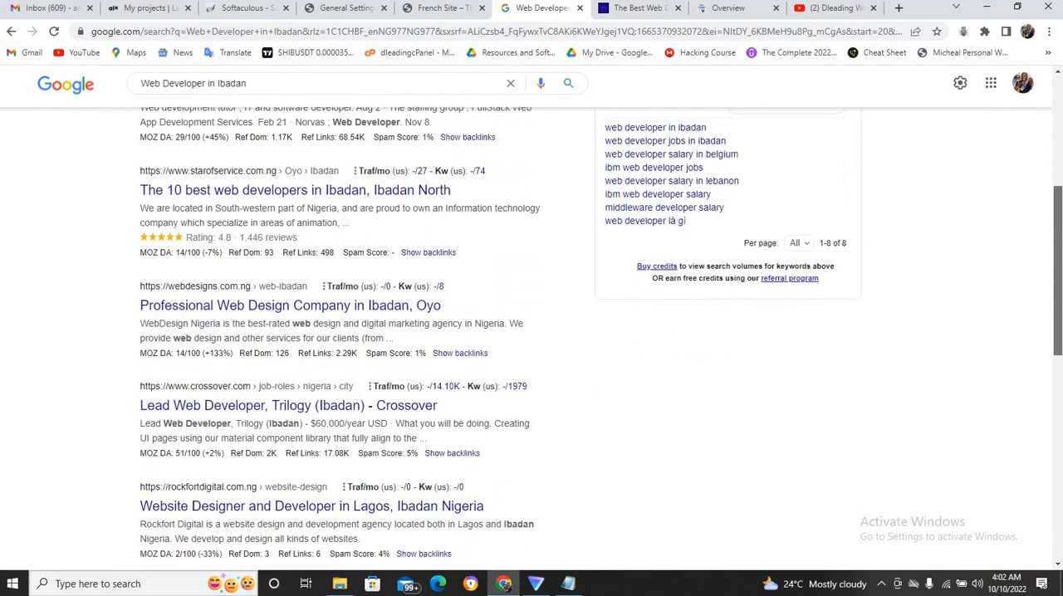
scroll(859, 305, "down", 3)
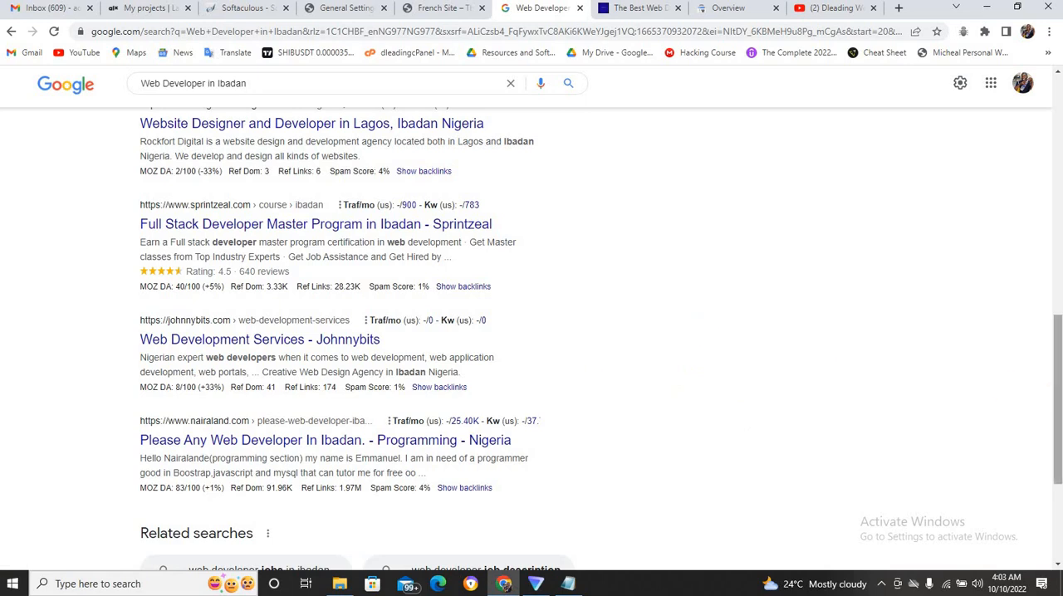
scroll(1059, 399, "down", 3)
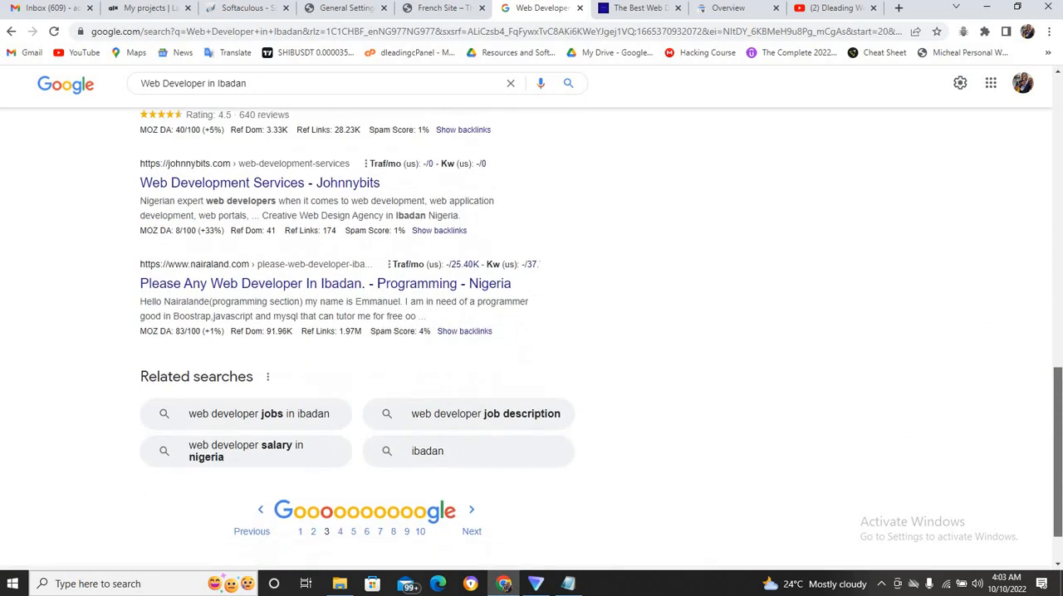
left_click(476, 536)
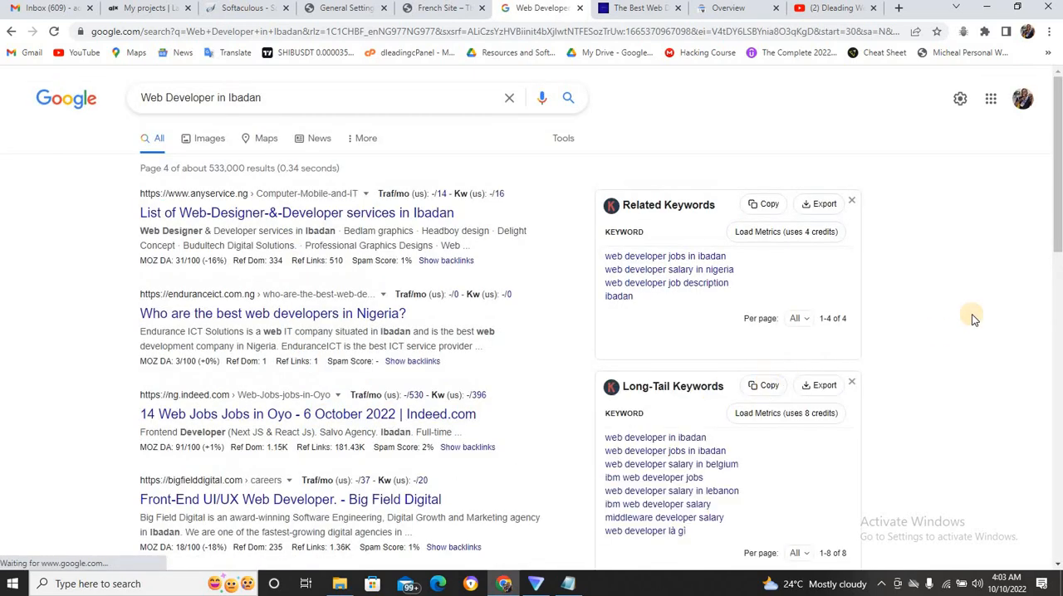
Check the fourth page of results for the dleading.com listing and open the fifth page.
left_click_drag(1059, 210, 1059, 470)
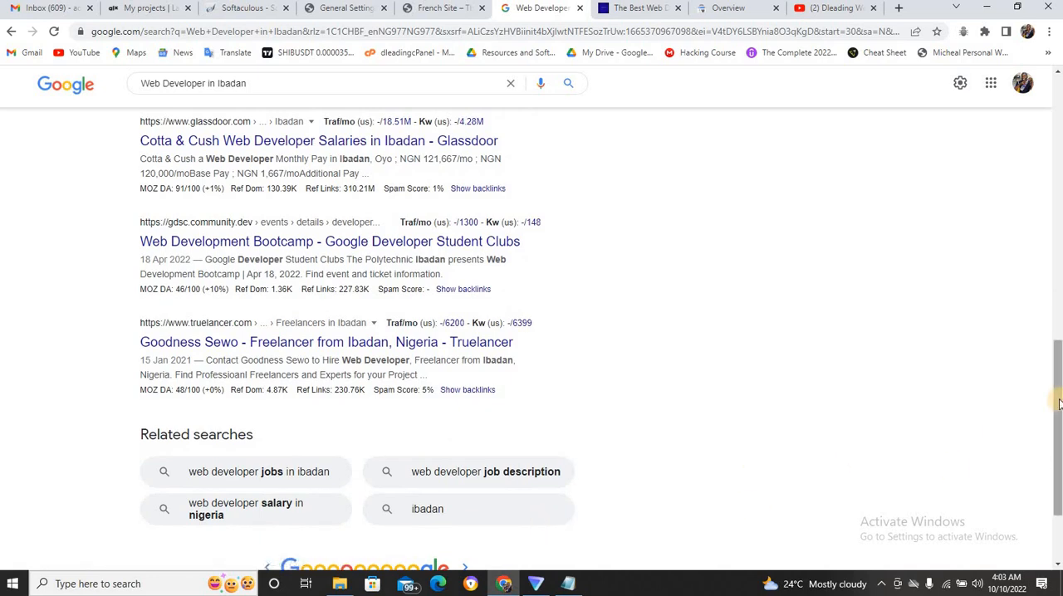
left_click_drag(1059, 404, 885, 449)
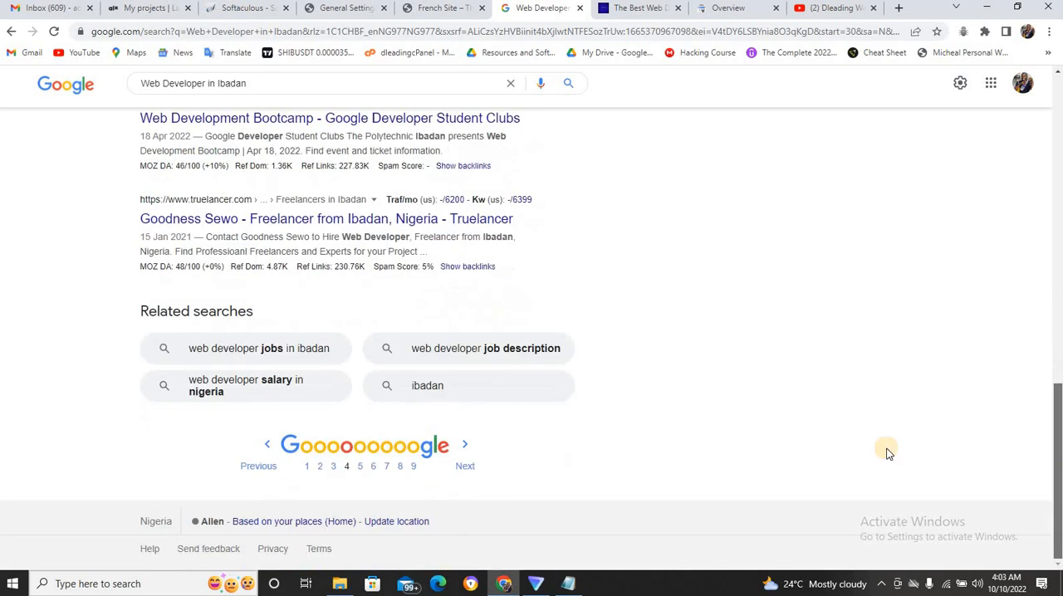
left_click(461, 471)
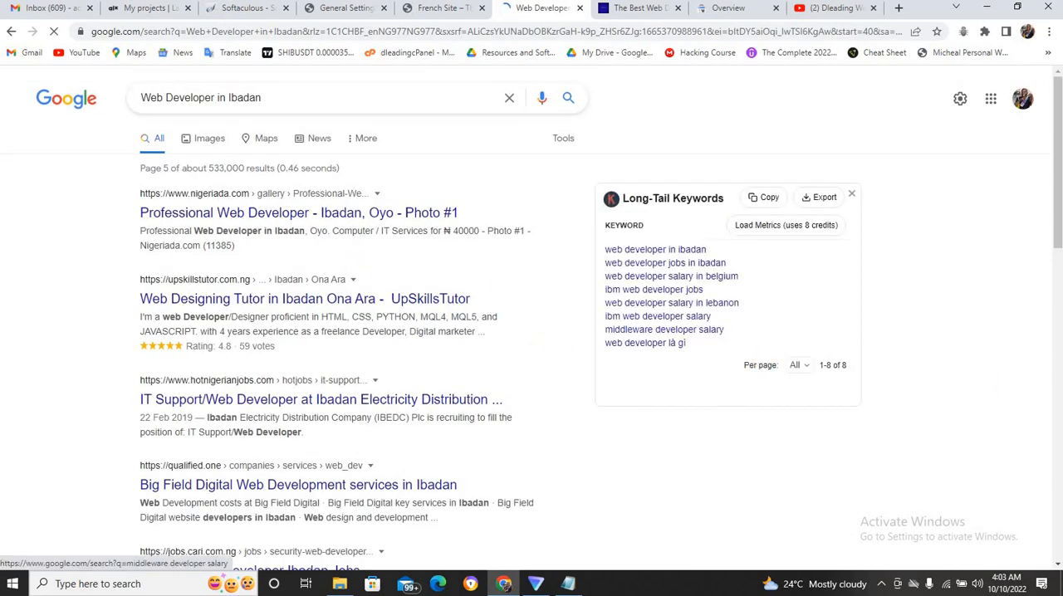
Find the dleading.com training listing on the fifth results page and highlight its description text.
left_click_drag(1058, 227, 1058, 370)
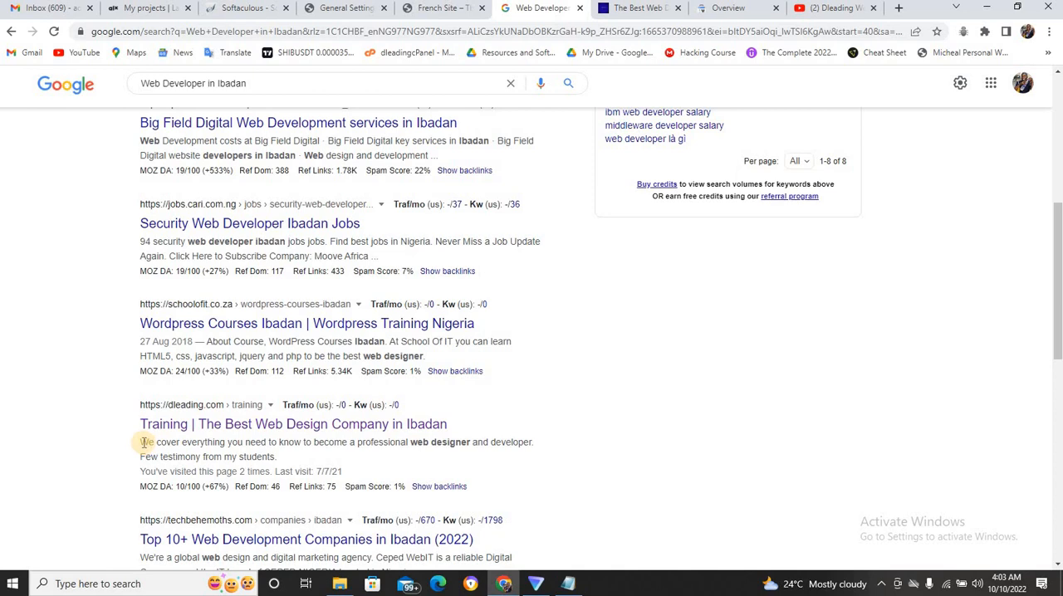
left_click_drag(143, 442, 279, 462)
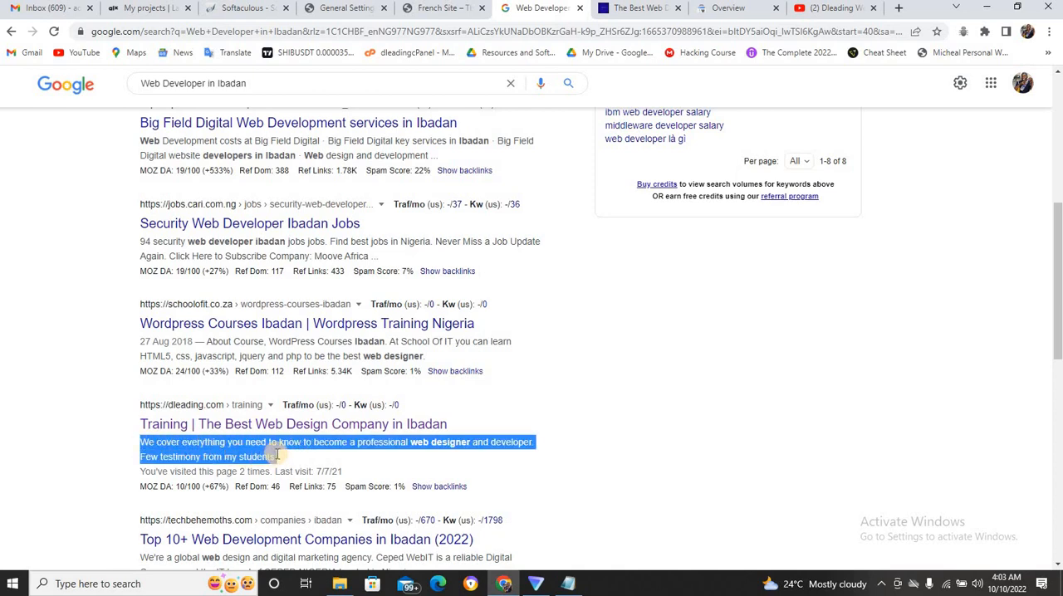
left_click(279, 457)
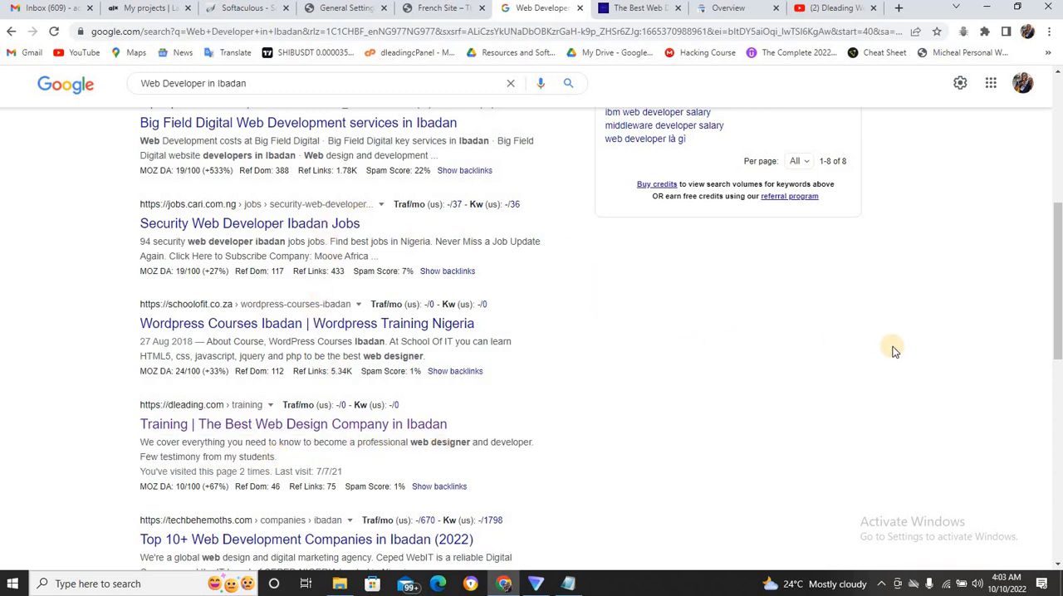
left_click_drag(1051, 307, 1050, 149)
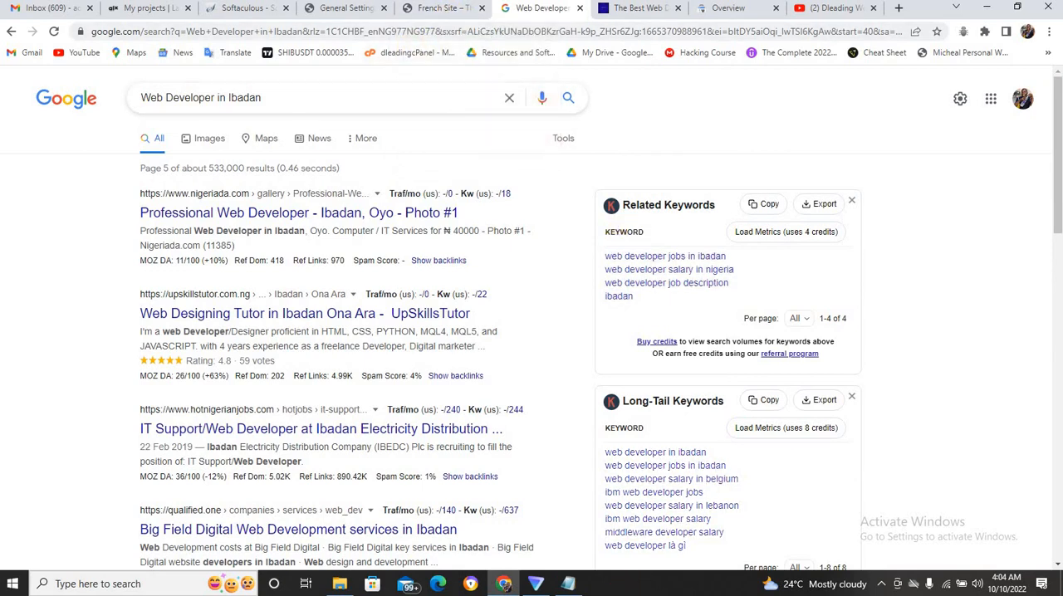
Switch to Notepad and highlight the whole long keyword title, followed by only its opening phrase "The Best Web Design Company in Ibadan".
left_click(568, 584)
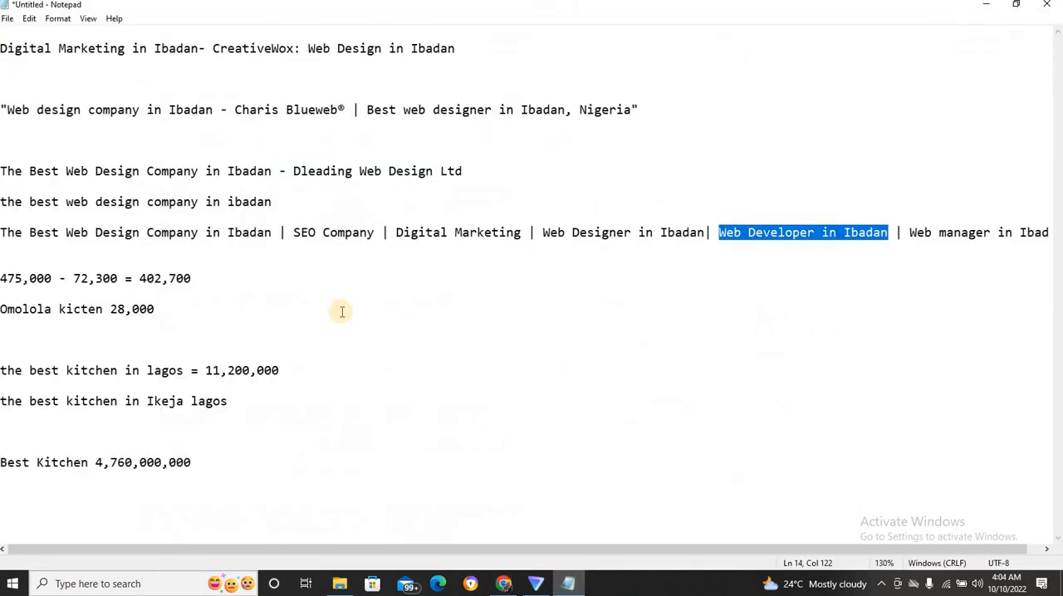
left_click_drag(3, 232, 1056, 232)
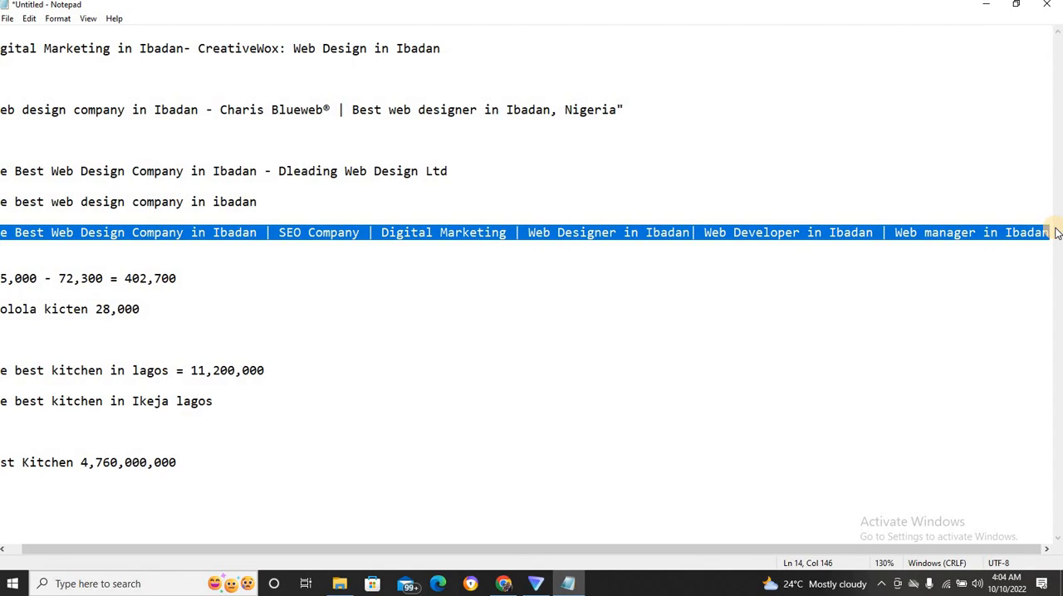
left_click(815, 236)
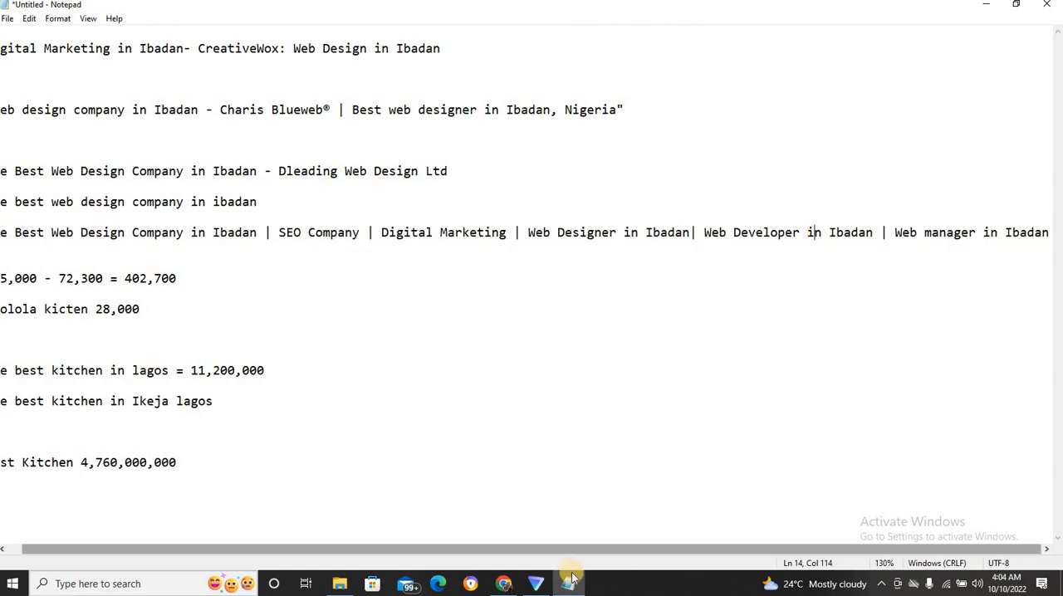
left_click_drag(476, 550, 413, 554)
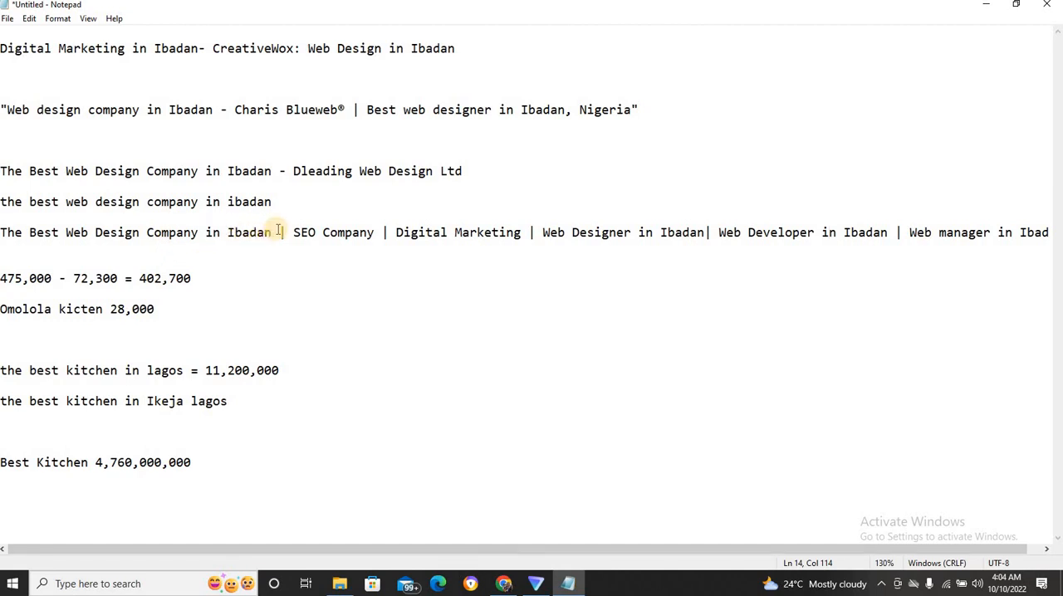
left_click_drag(276, 232, 6, 233)
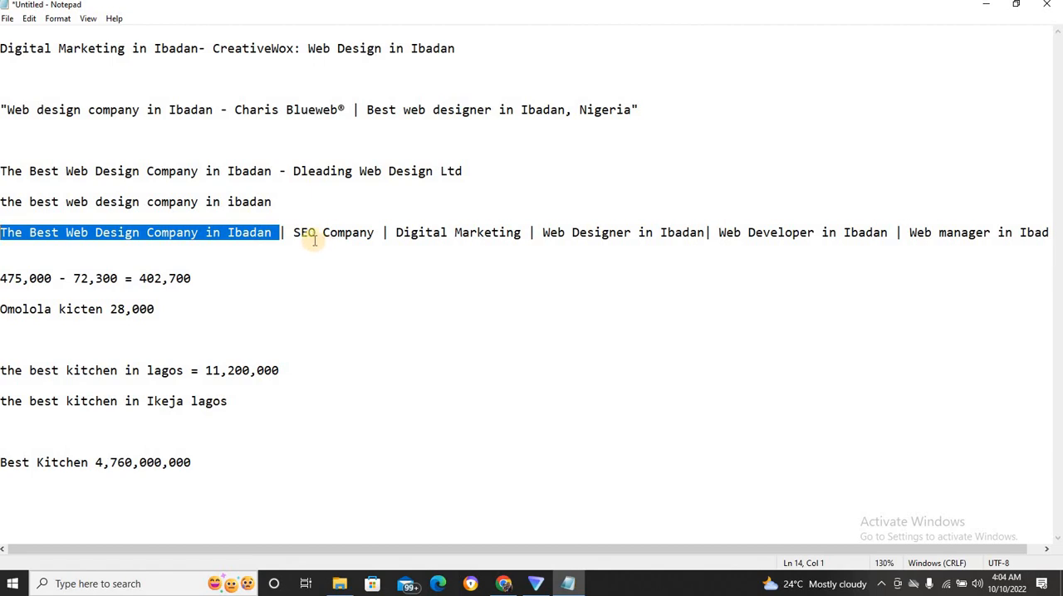
left_click(346, 233)
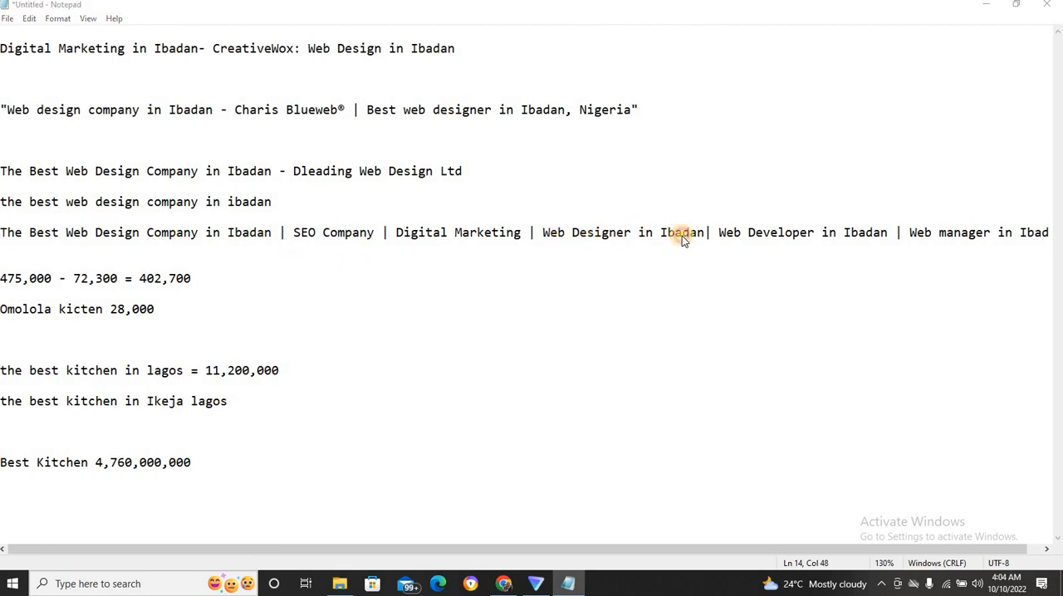
left_click(849, 232)
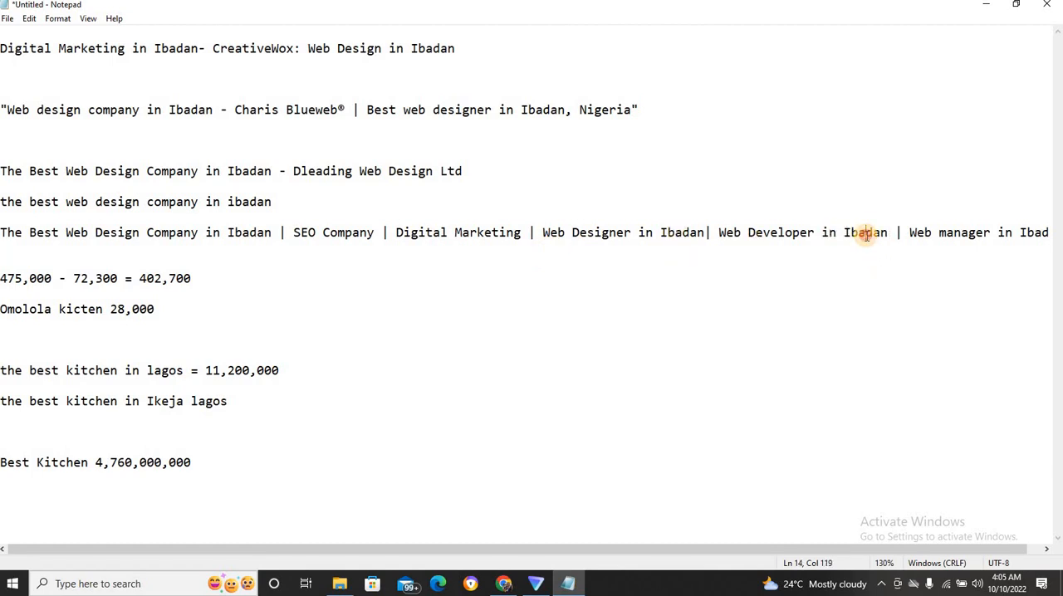
double_click(866, 234)
left_click(866, 234)
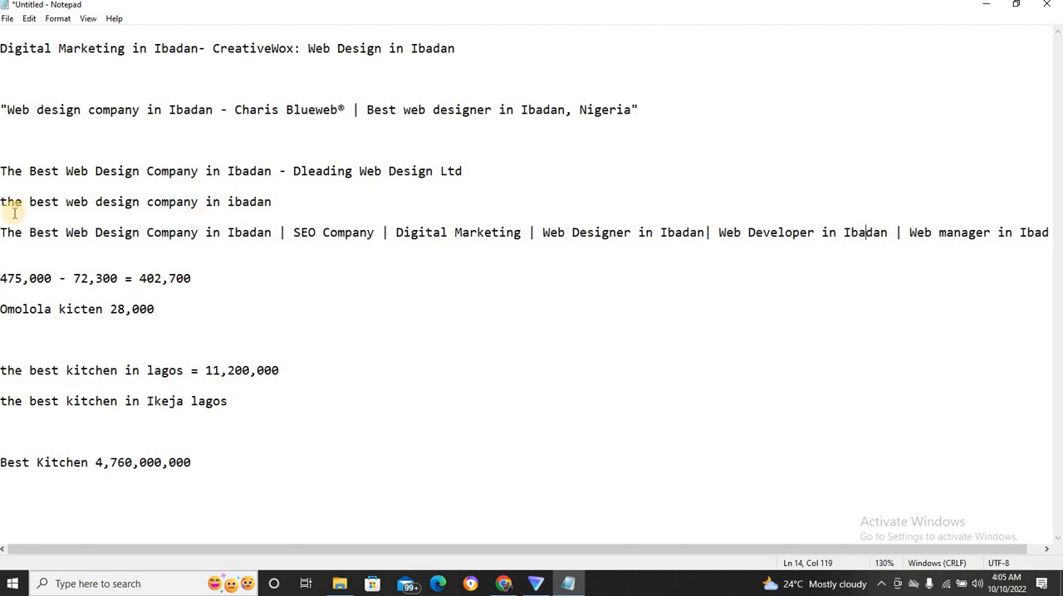
Copy the whole "The Best Web Design Company in Ibadan | SEO Company…" line from Notepad and replace the WordPress site's tagline with it.
left_click_drag(5, 231, 723, 260)
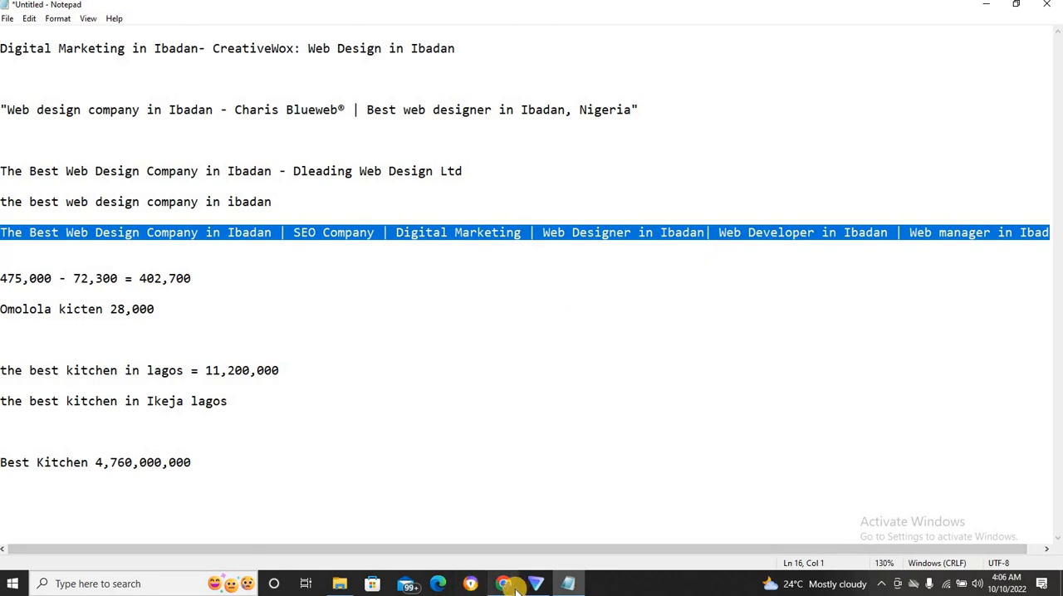
left_click(507, 585)
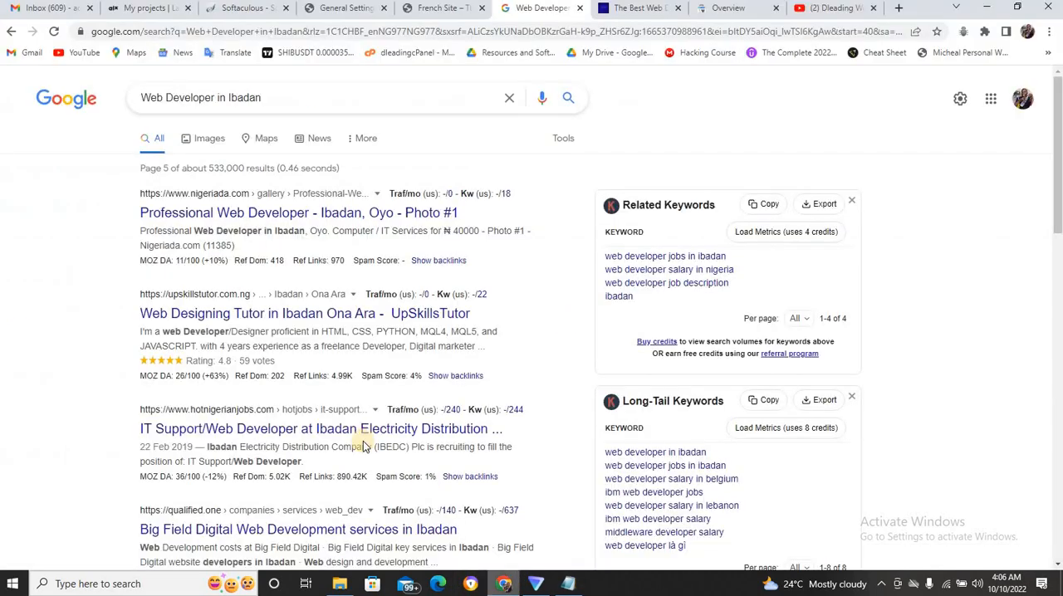
left_click(341, 8)
left_click(285, 333)
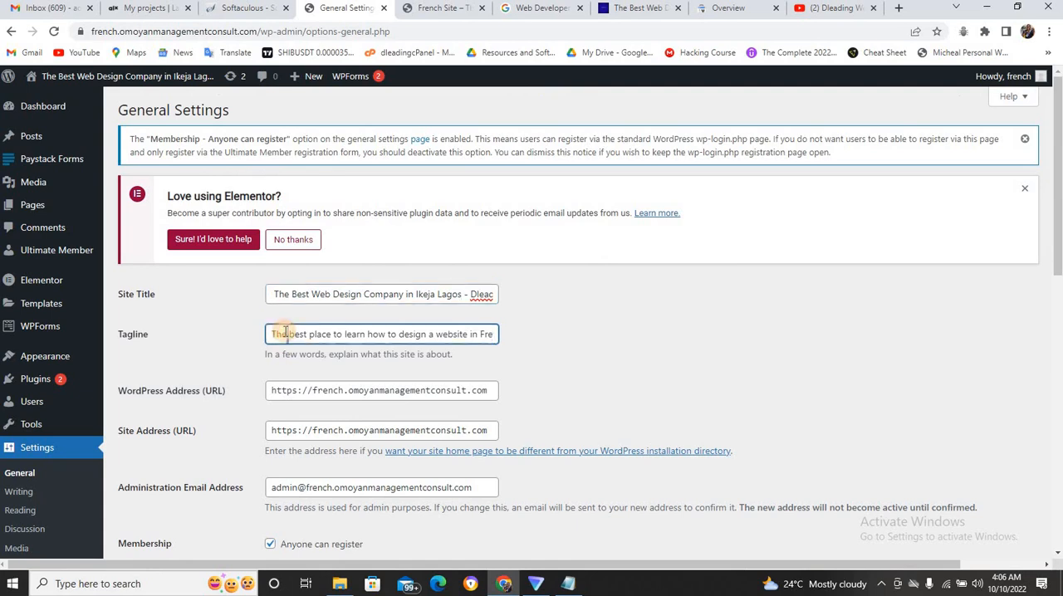
key("ctrl+a")
key("ctrl+v")
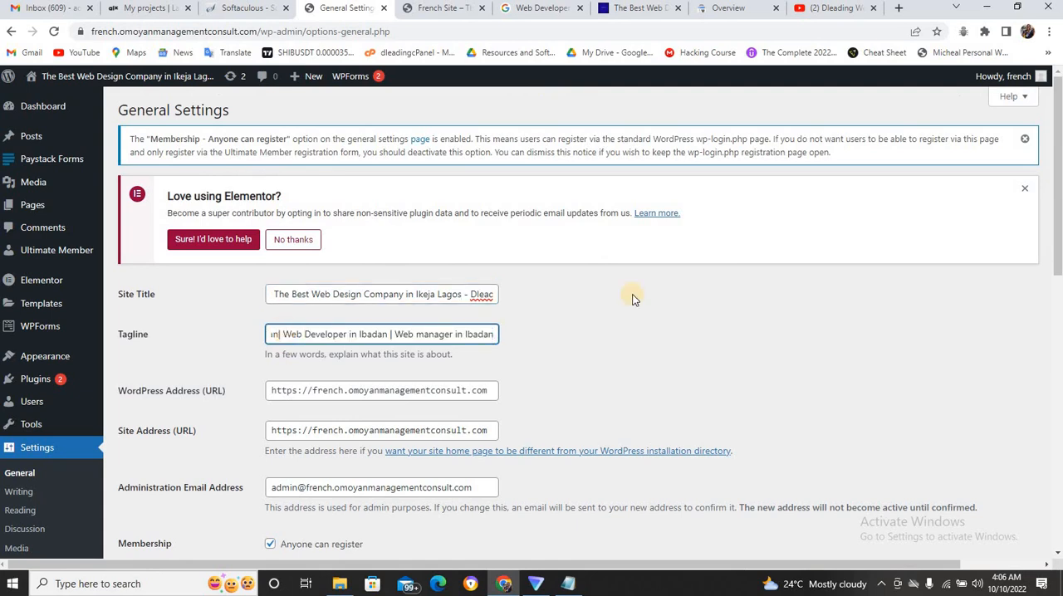
Save the WordPress general settings, and switch to the open Dleading Web Design Training channel on YouTube.
left_click_drag(1057, 266, 1059, 396)
scroll(582, 320, "down", 3)
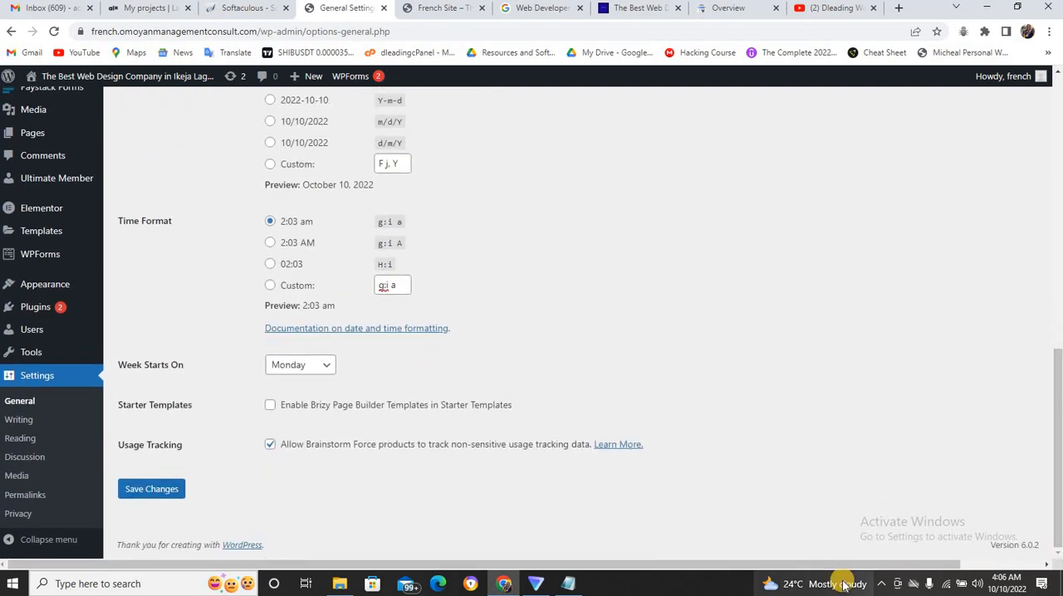
left_click(150, 488)
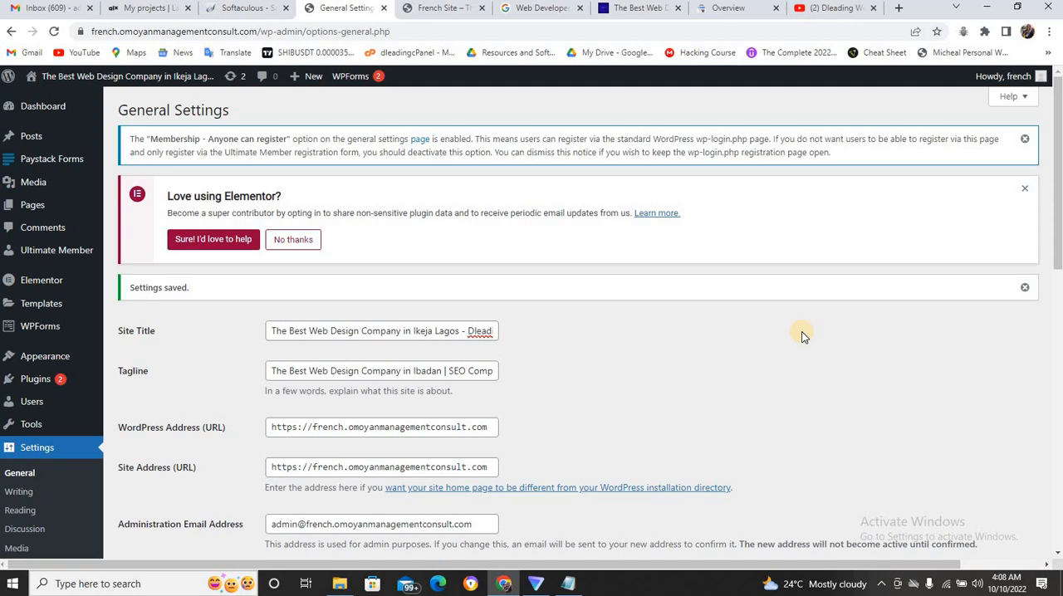
left_click(820, 16)
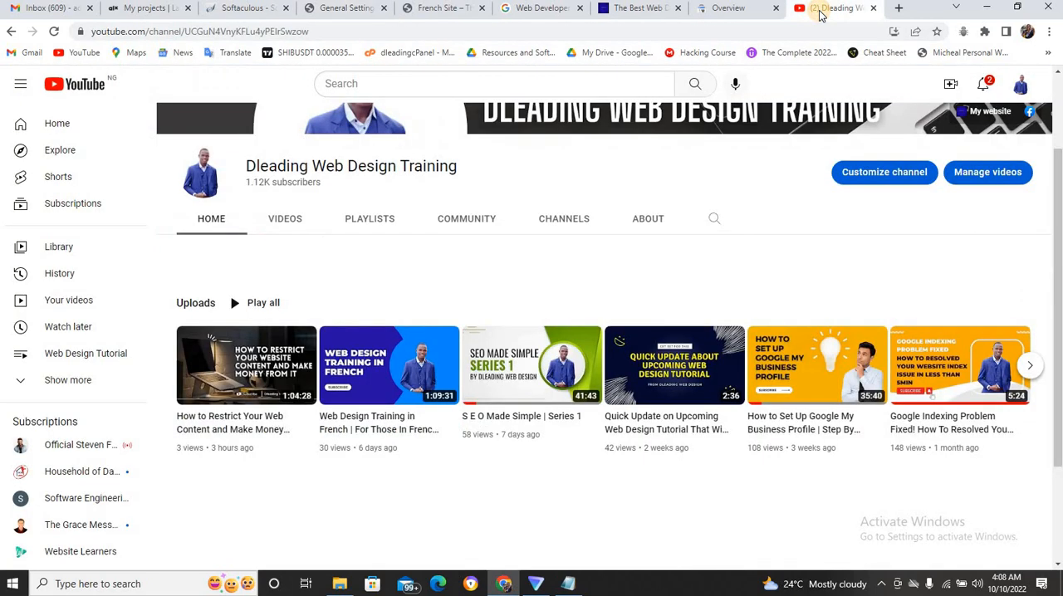